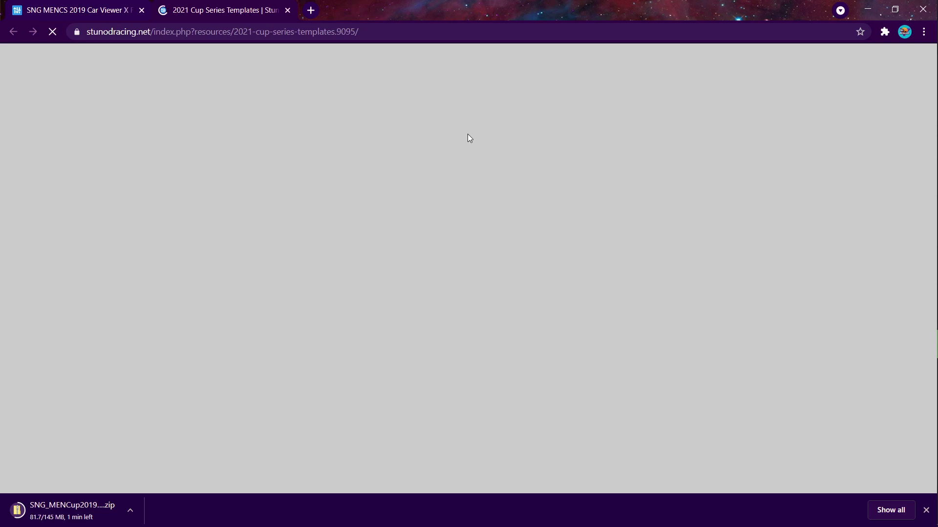
Look over the 2021 Cup Series Templates v4 resource page and download the template archive
{"action": "scroll", "coordinate": [482, 132], "scroll_direction": "down", "scroll_amount": 4}
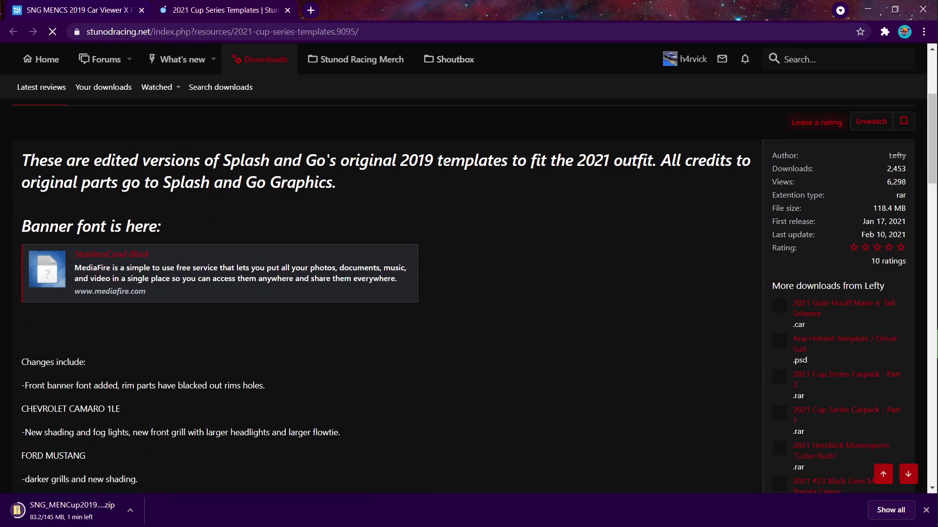
{"action": "scroll", "coordinate": [482, 192], "scroll_direction": "up", "scroll_amount": 4}
{"action": "left_click", "coordinate": [878, 221]}
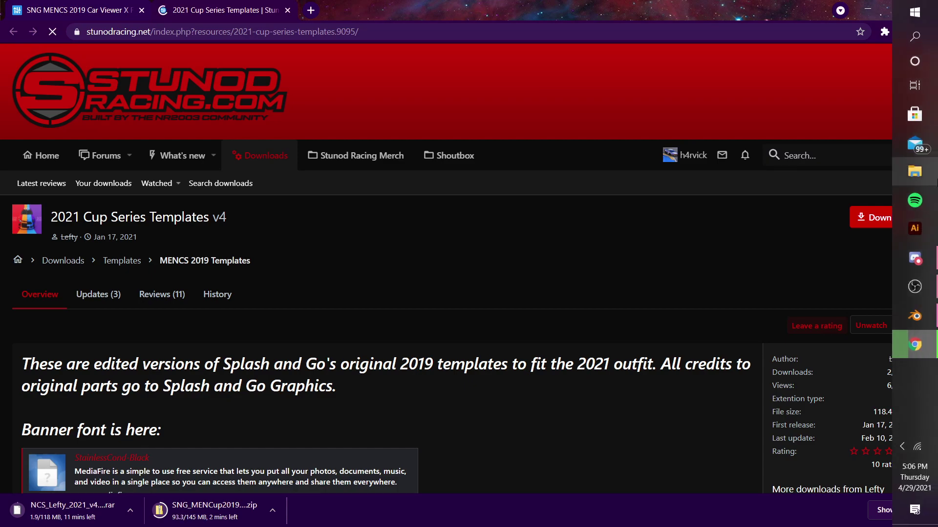
Open the Downloads folder in File Explorer and look through its files for the car template folders
{"action": "left_click", "coordinate": [916, 197]}
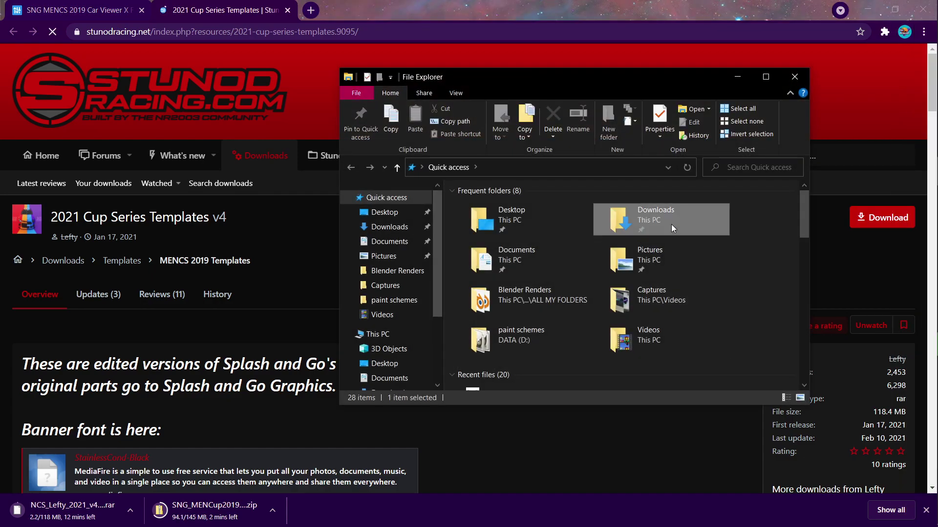
{"action": "double_click", "coordinate": [671, 224]}
{"action": "scroll", "coordinate": [526, 298], "scroll_direction": "down", "scroll_amount": 1}
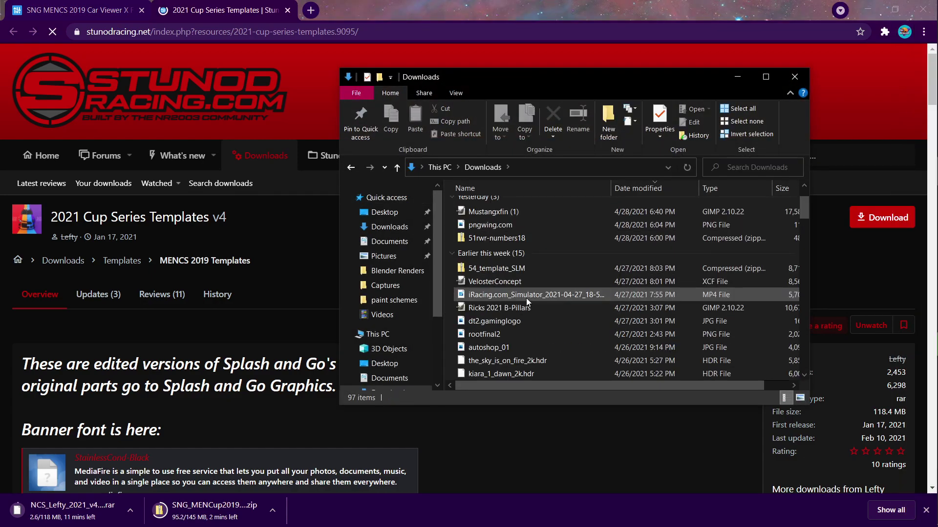
{"action": "scroll", "coordinate": [526, 298], "scroll_direction": "down", "scroll_amount": 4}
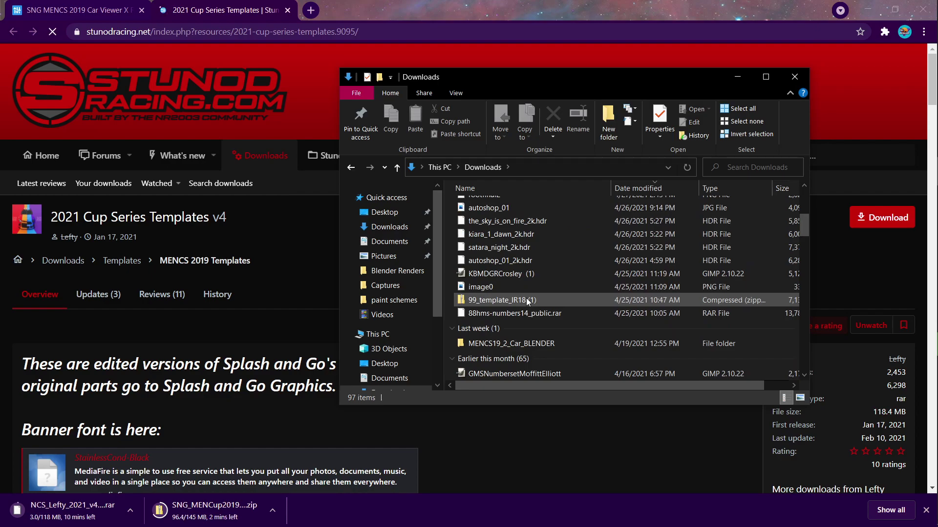
{"action": "scroll", "coordinate": [528, 302], "scroll_direction": "down", "scroll_amount": 3}
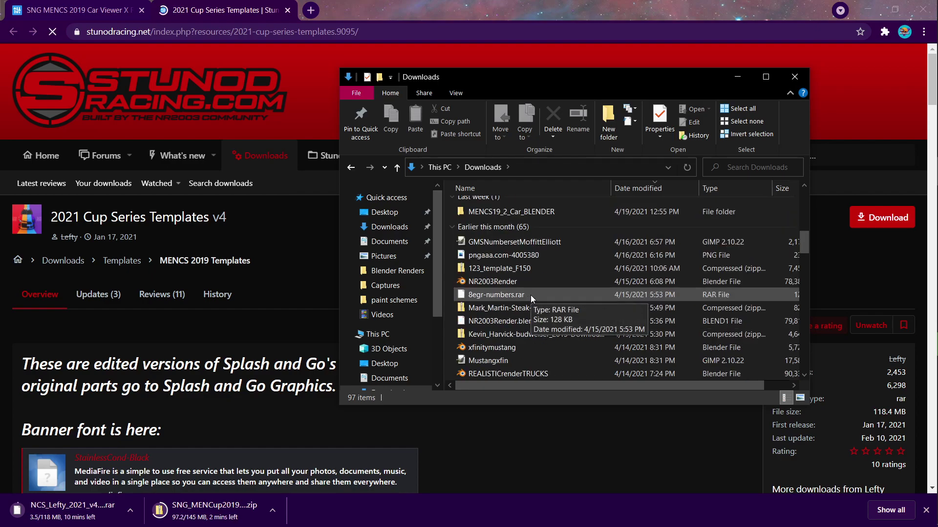
{"action": "scroll", "coordinate": [533, 295], "scroll_direction": "down", "scroll_amount": 2}
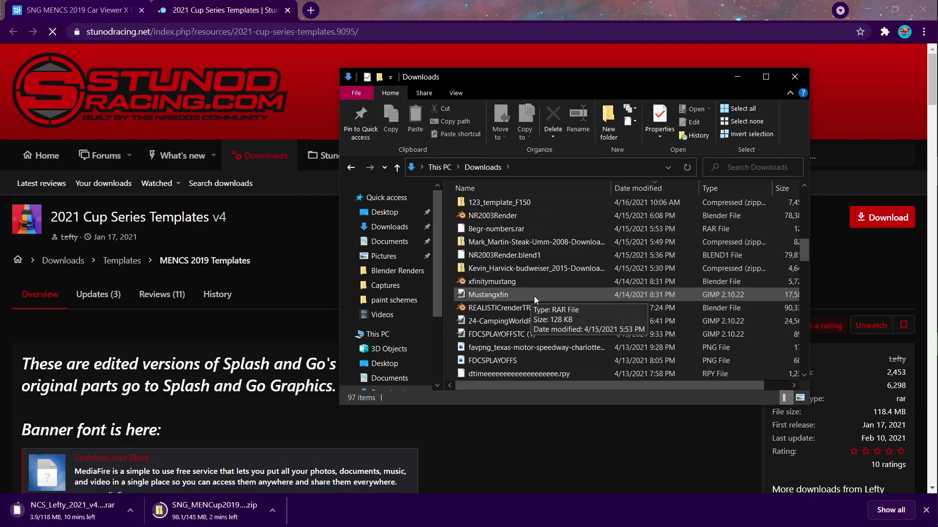
{"action": "scroll", "coordinate": [554, 347], "scroll_direction": "down", "scroll_amount": 2}
{"action": "scroll", "coordinate": [554, 347], "scroll_direction": "down", "scroll_amount": 3}
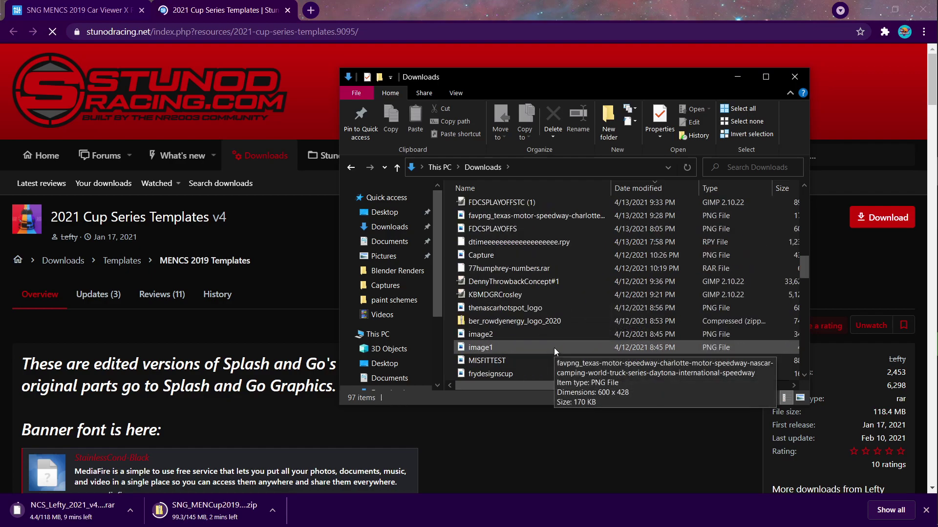
{"action": "scroll", "coordinate": [551, 360], "scroll_direction": "down", "scroll_amount": 5}
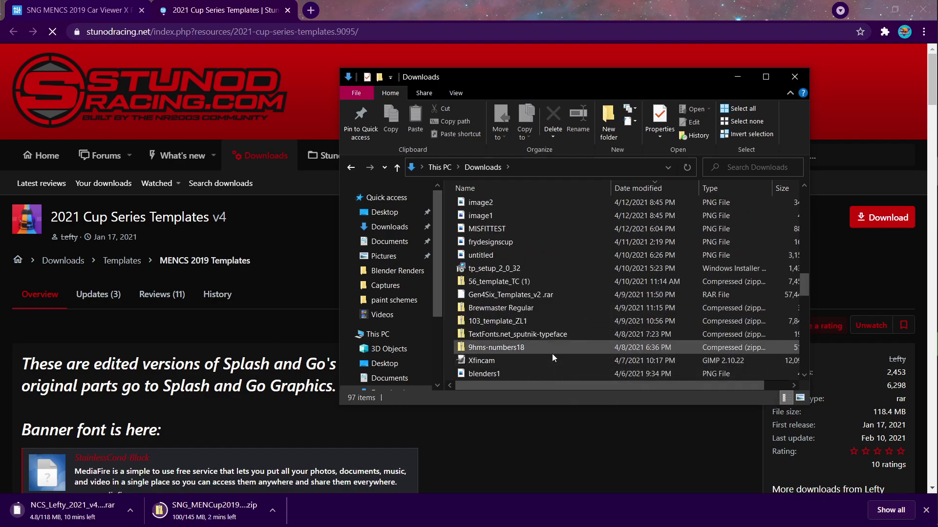
{"action": "scroll", "coordinate": [553, 348], "scroll_direction": "down", "scroll_amount": 3}
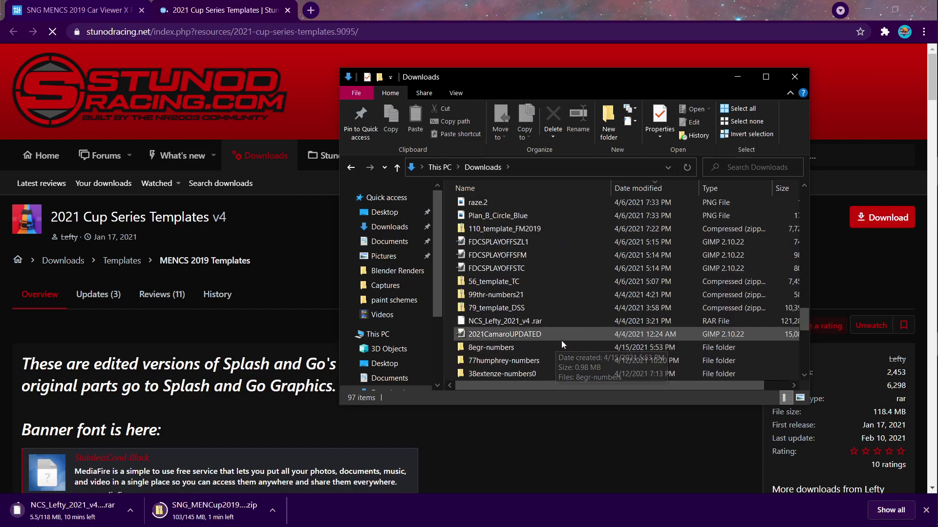
{"action": "scroll", "coordinate": [563, 338], "scroll_direction": "down", "scroll_amount": 3}
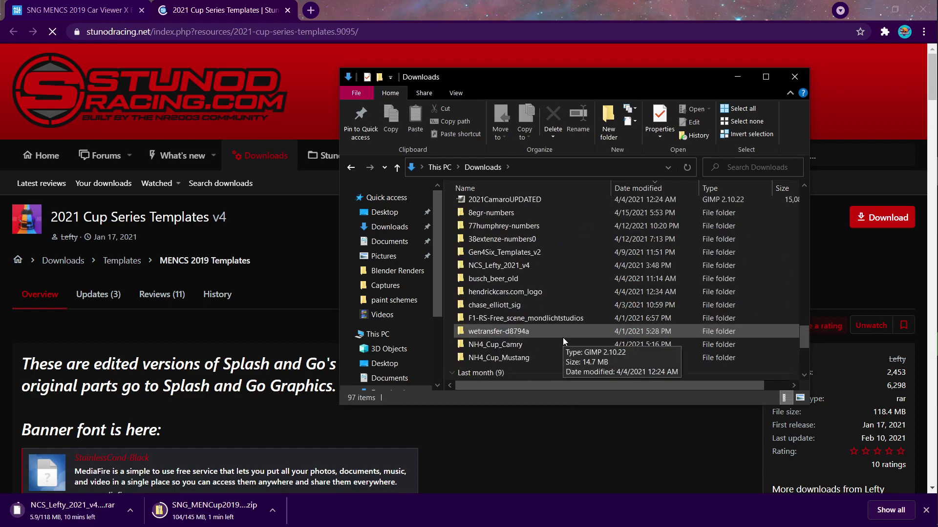
{"action": "scroll", "coordinate": [562, 338], "scroll_direction": "down", "scroll_amount": 4}
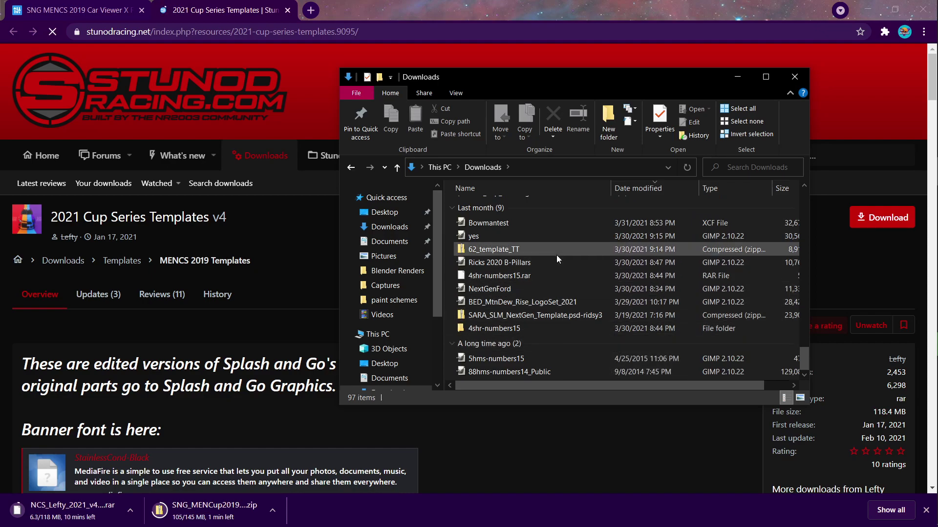
{"action": "scroll", "coordinate": [546, 338], "scroll_direction": "up", "scroll_amount": 2}
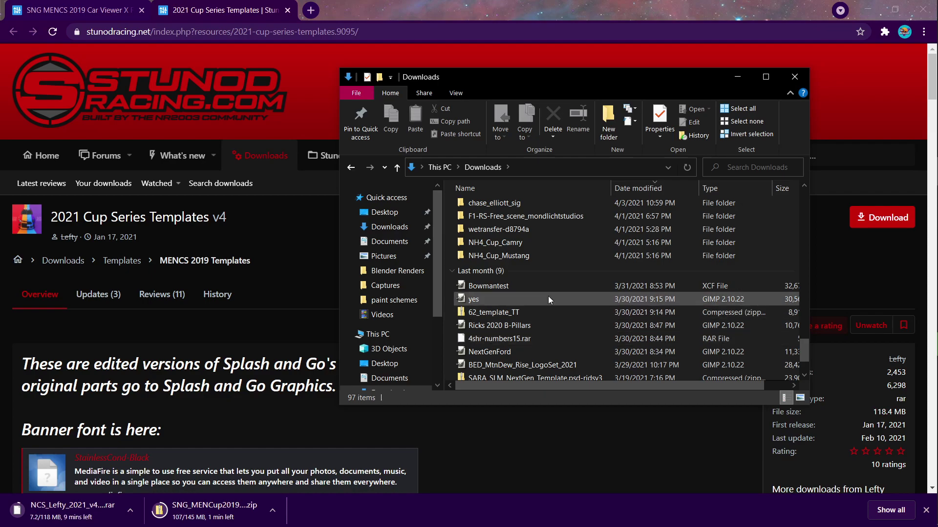
{"action": "scroll", "coordinate": [548, 296], "scroll_direction": "up", "scroll_amount": 2}
{"action": "scroll", "coordinate": [548, 301], "scroll_direction": "up", "scroll_amount": 2}
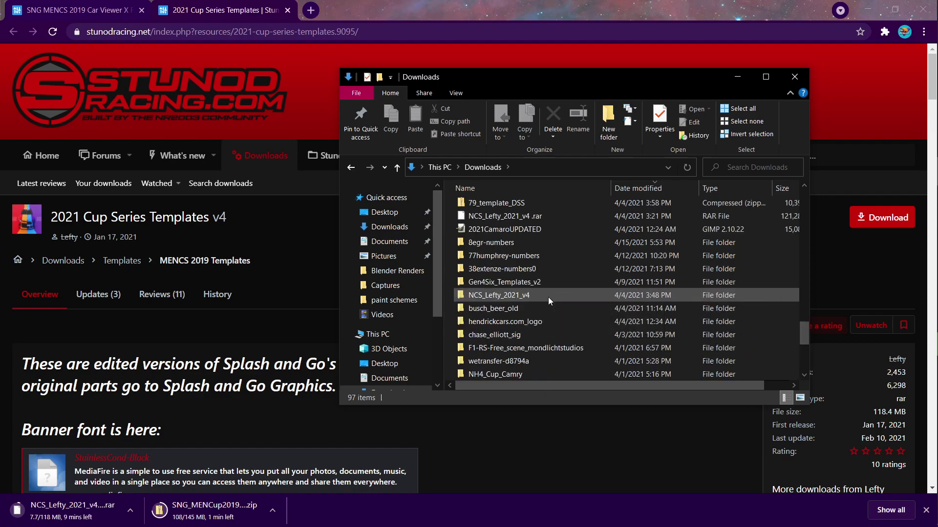
Inspect the car template files inside the nested Gen4Six_Templates_v2 folder and return to browsing the Downloads folder
{"action": "double_click", "coordinate": [553, 282]}
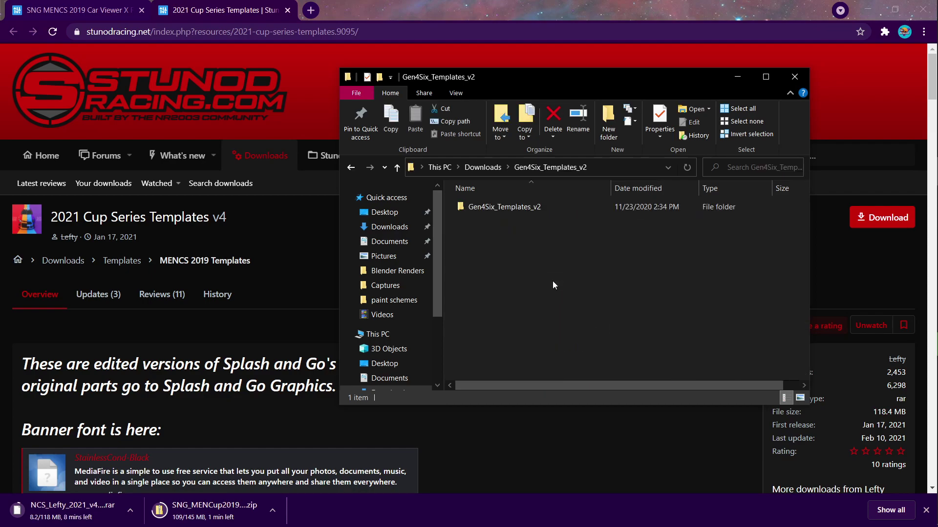
{"action": "double_click", "coordinate": [486, 205]}
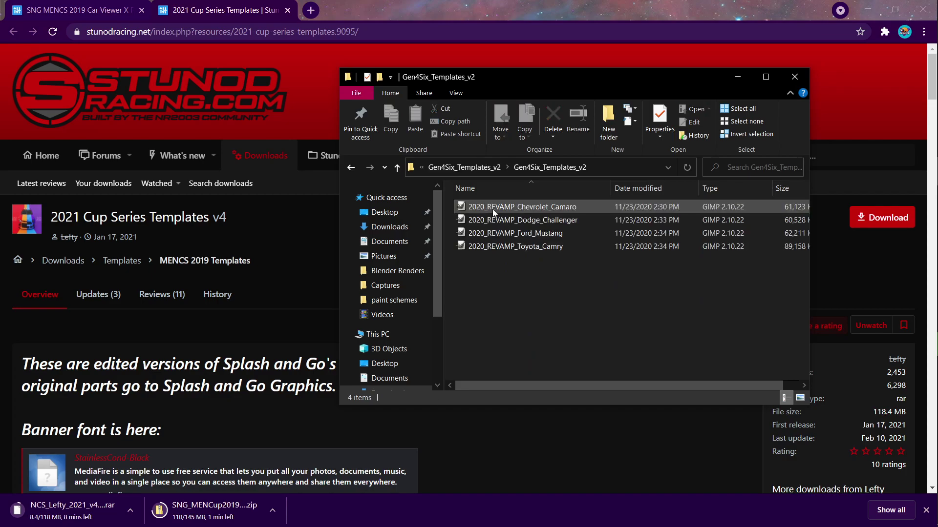
{"action": "left_click", "coordinate": [350, 170]}
{"action": "left_click", "coordinate": [351, 170]}
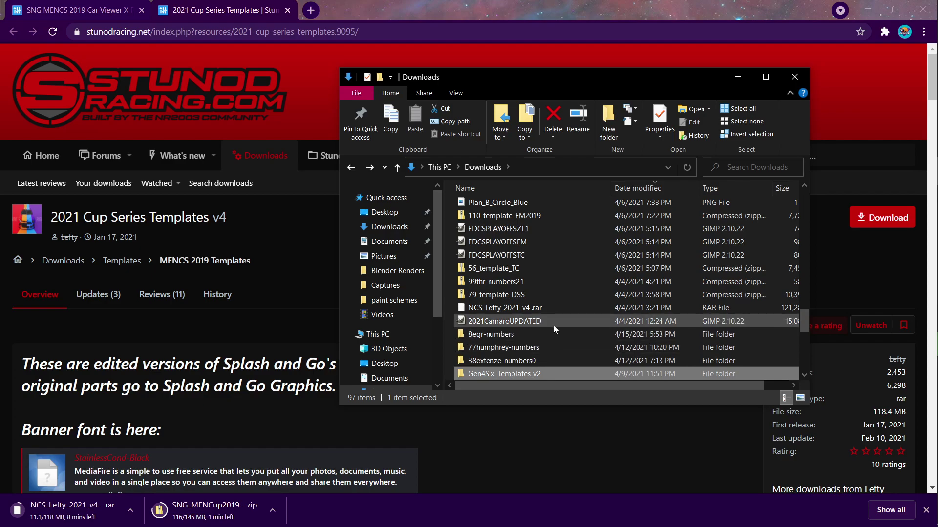
{"action": "scroll", "coordinate": [553, 325], "scroll_direction": "up", "scroll_amount": 3}
{"action": "scroll", "coordinate": [557, 323], "scroll_direction": "up", "scroll_amount": 2}
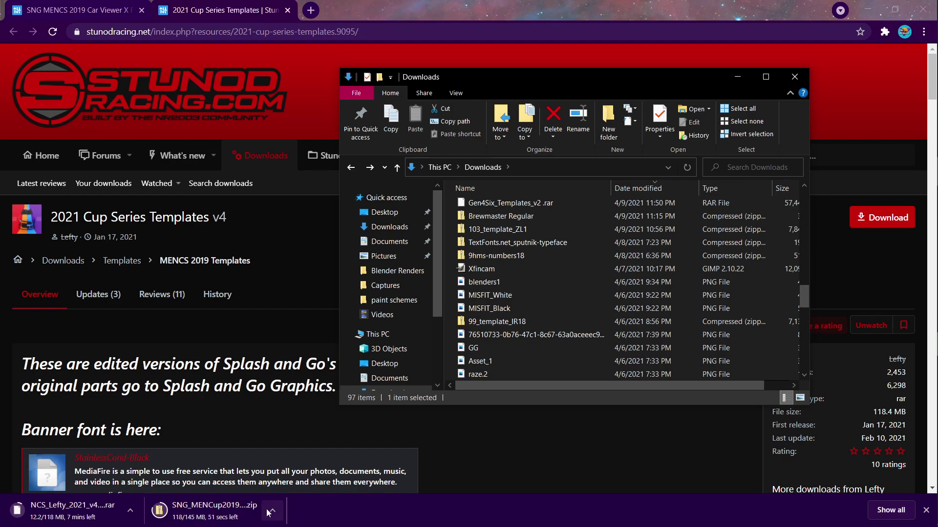
{"action": "scroll", "coordinate": [501, 288], "scroll_direction": "up", "scroll_amount": 2}
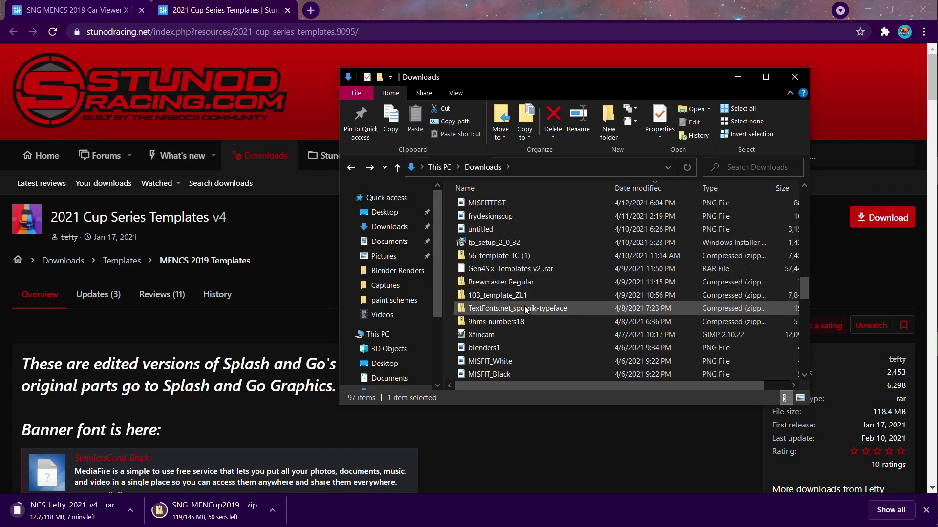
Minimize File Explorer and the browser to switch to Blender, and set the viewport shading to Rendered
{"action": "left_click", "coordinate": [737, 76]}
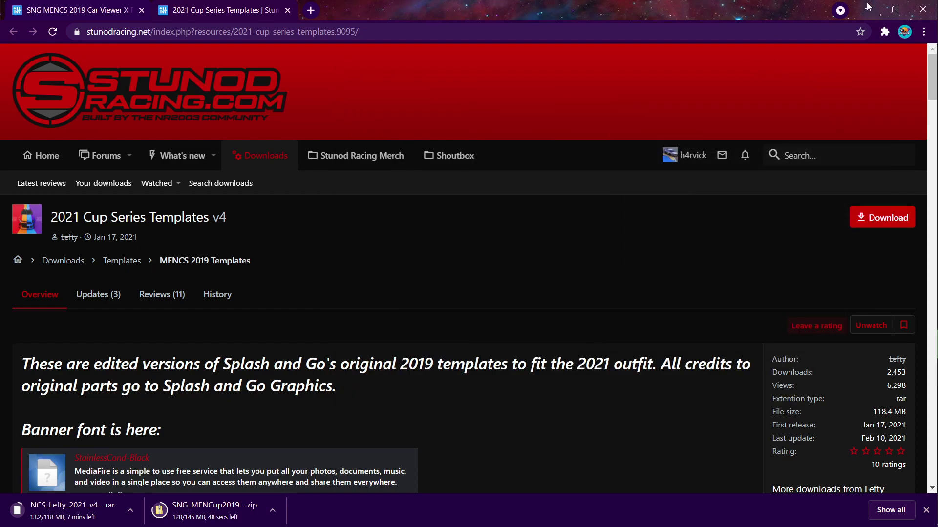
{"action": "left_click", "coordinate": [868, 9]}
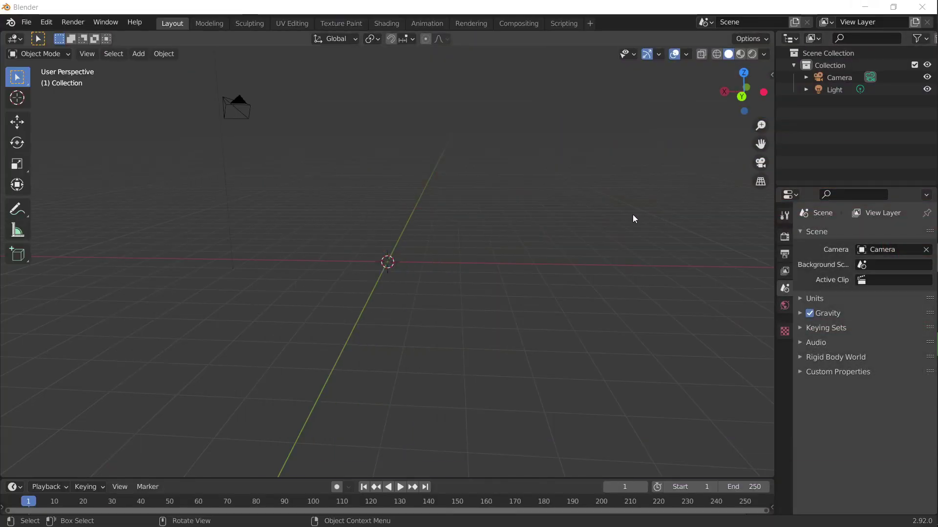
{"action": "middle_click_drag", "start_coordinate": [529, 270], "coordinate": [455, 282]}
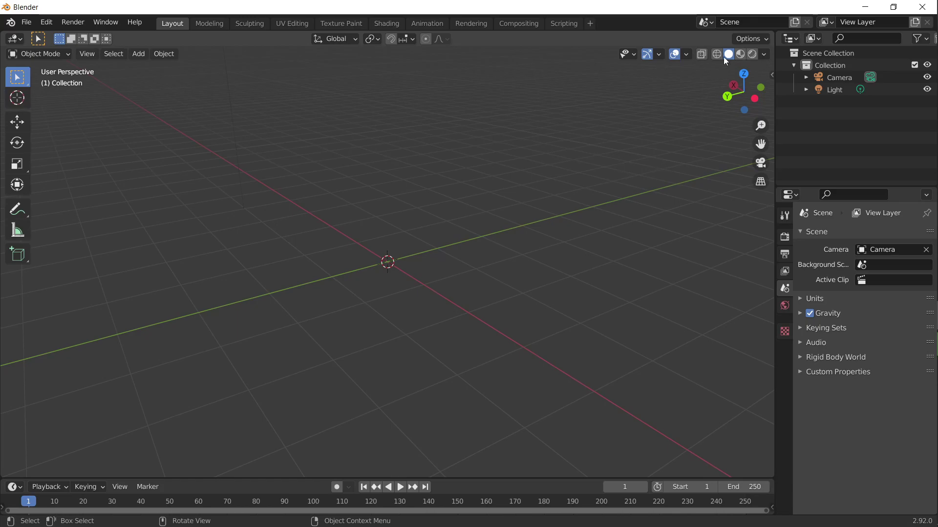
{"action": "left_click", "coordinate": [754, 55]}
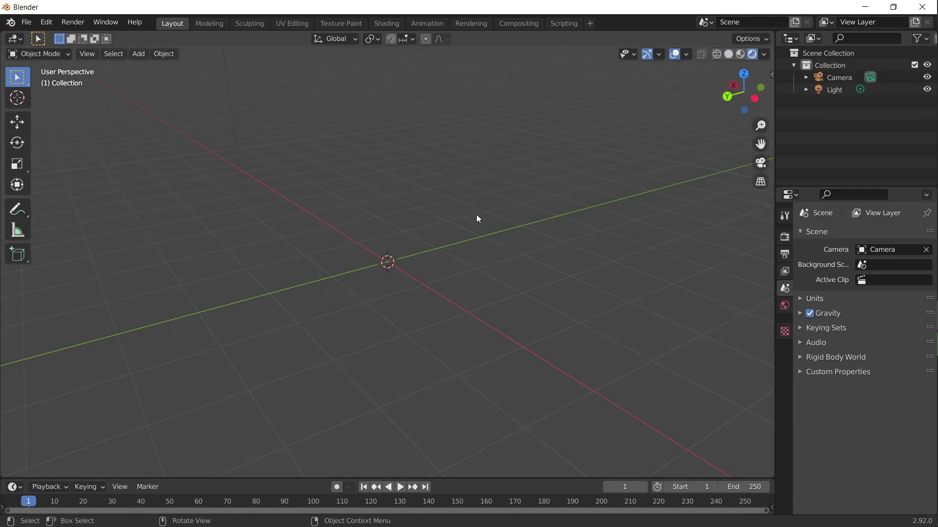
Add a plane mesh at the scene origin
{"action": "middle_click_drag", "start_coordinate": [478, 219], "coordinate": [538, 267]}
{"action": "left_click", "coordinate": [139, 54]}
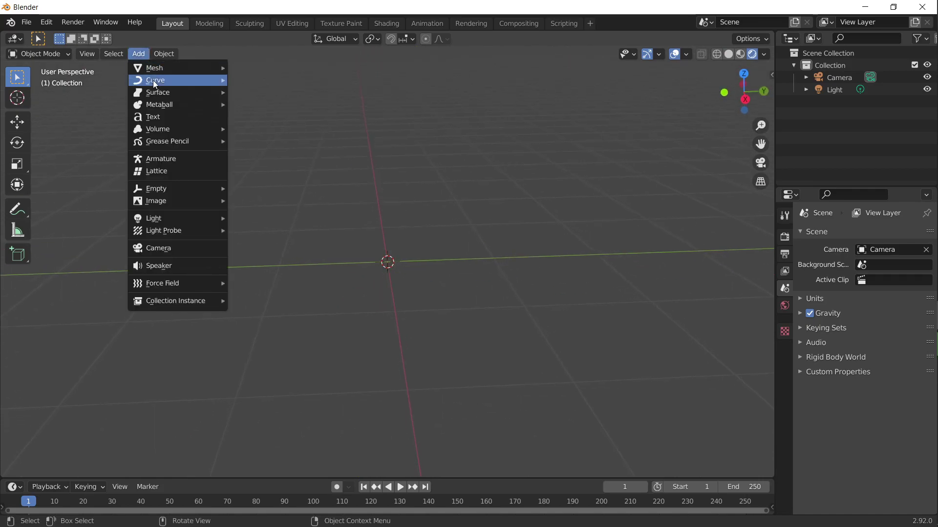
{"action": "left_click", "coordinate": [139, 54]}
{"action": "mouse_move", "coordinate": [155, 64]}
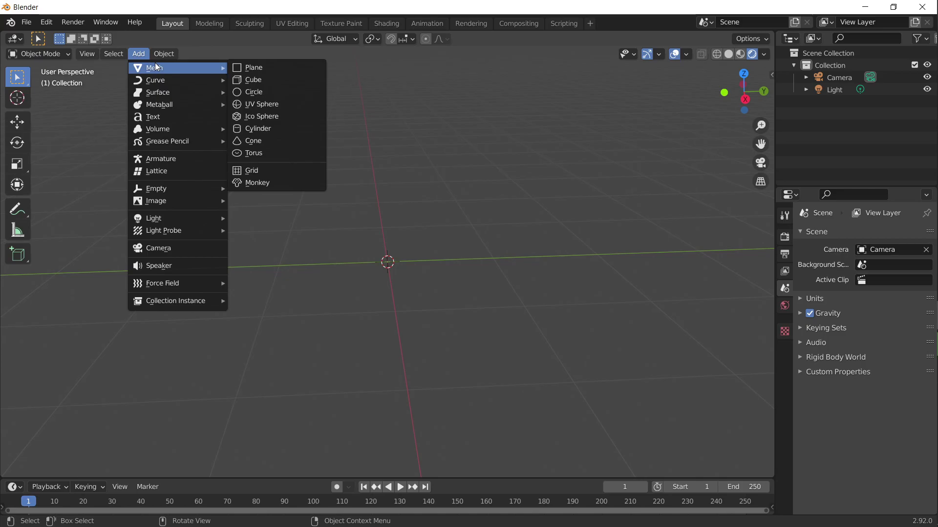
{"action": "left_click", "coordinate": [263, 66]}
Enlarge the plane uniformly to a scale of about 1.29
{"action": "middle_click_drag", "start_coordinate": [455, 242], "coordinate": [321, 269]}
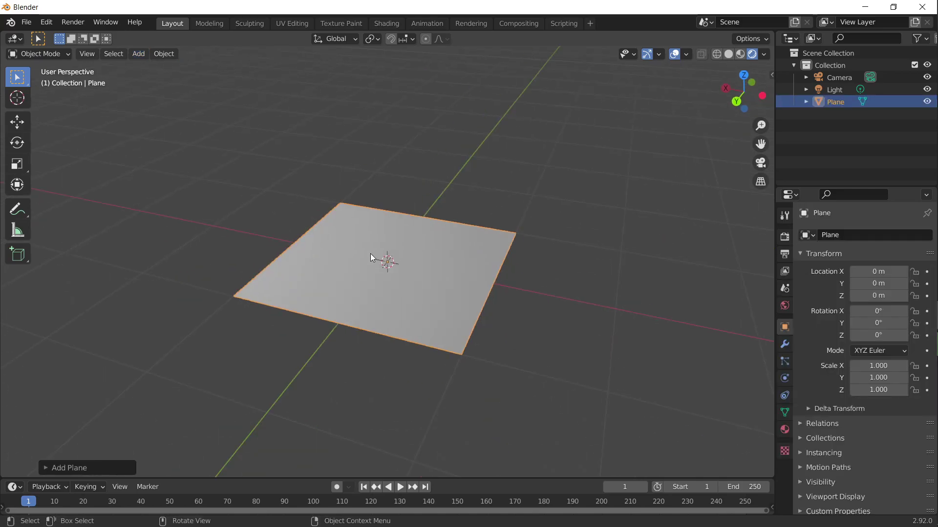
{"action": "scroll", "coordinate": [455, 256], "scroll_direction": "up", "scroll_amount": 3}
{"action": "middle_click_drag", "start_coordinate": [462, 273], "coordinate": [439, 263]}
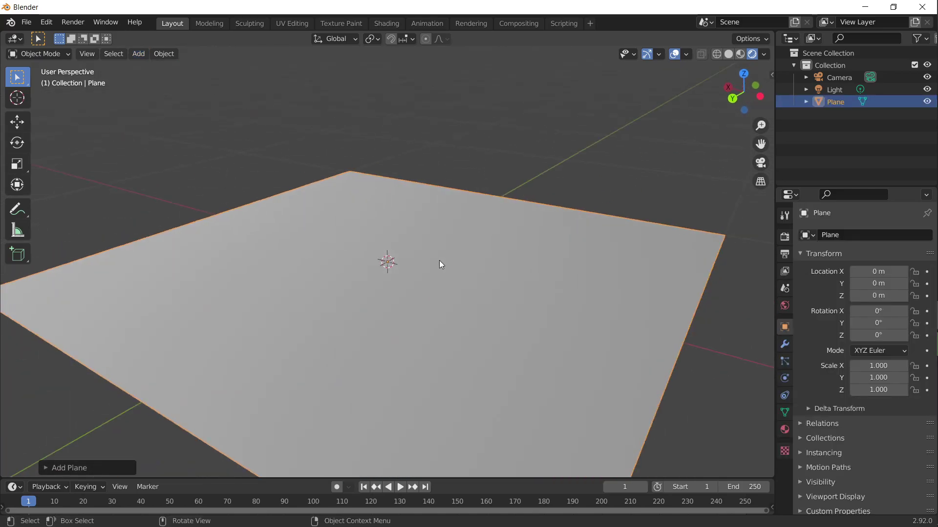
{"action": "scroll", "coordinate": [439, 264], "scroll_direction": "down", "scroll_amount": 2}
{"action": "key", "text": "s"}
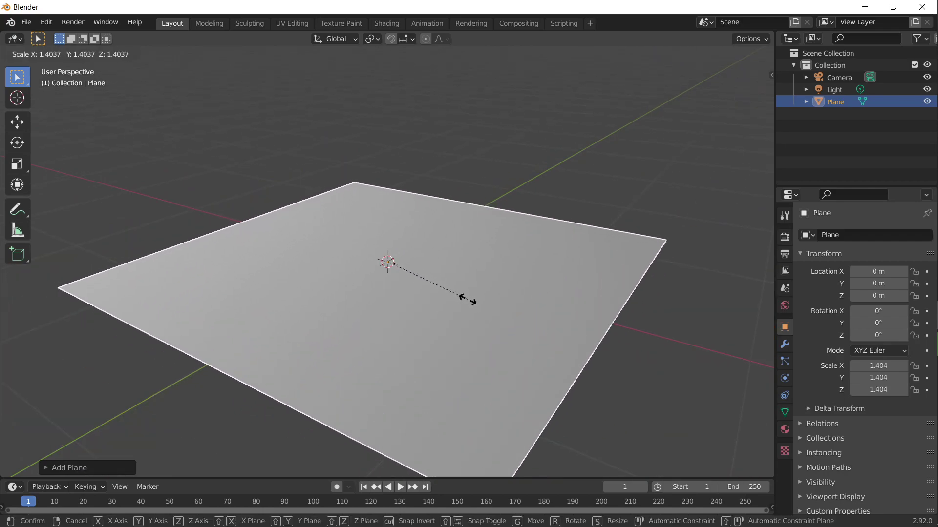
{"action": "left_click", "coordinate": [459, 298]}
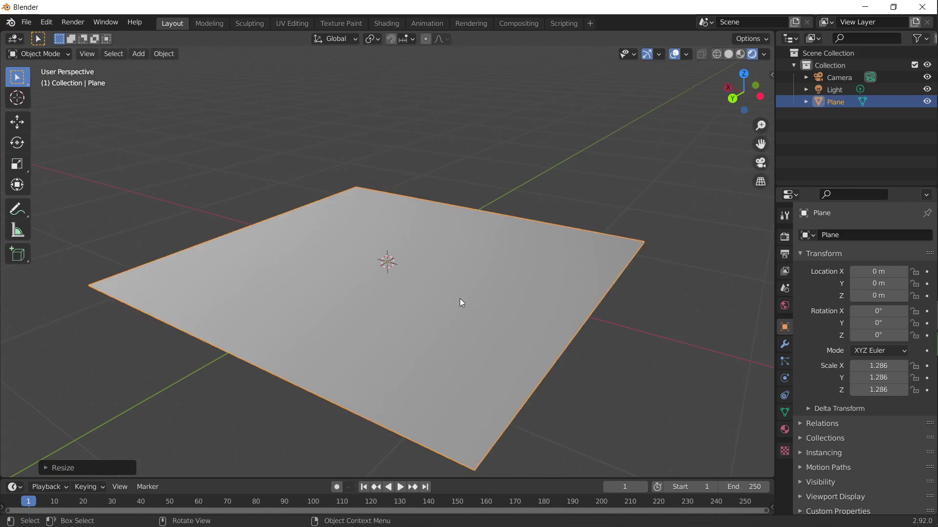
Examine the plane from several viewing angles and check the available interaction modes
{"action": "middle_click_drag", "start_coordinate": [478, 305], "coordinate": [580, 297]}
{"action": "scroll", "coordinate": [377, 275], "scroll_direction": "down", "scroll_amount": 2}
{"action": "middle_click_drag", "start_coordinate": [376, 275], "coordinate": [379, 294]}
{"action": "key", "text": "KP_0"}
{"action": "scroll", "coordinate": [402, 293], "scroll_direction": "up", "scroll_amount": 4}
{"action": "scroll", "coordinate": [402, 291], "scroll_direction": "down", "scroll_amount": 2}
{"action": "scroll", "coordinate": [408, 287], "scroll_direction": "up", "scroll_amount": 1}
{"action": "left_click", "coordinate": [726, 99]}
{"action": "middle_click_drag", "start_coordinate": [438, 232], "coordinate": [423, 301]}
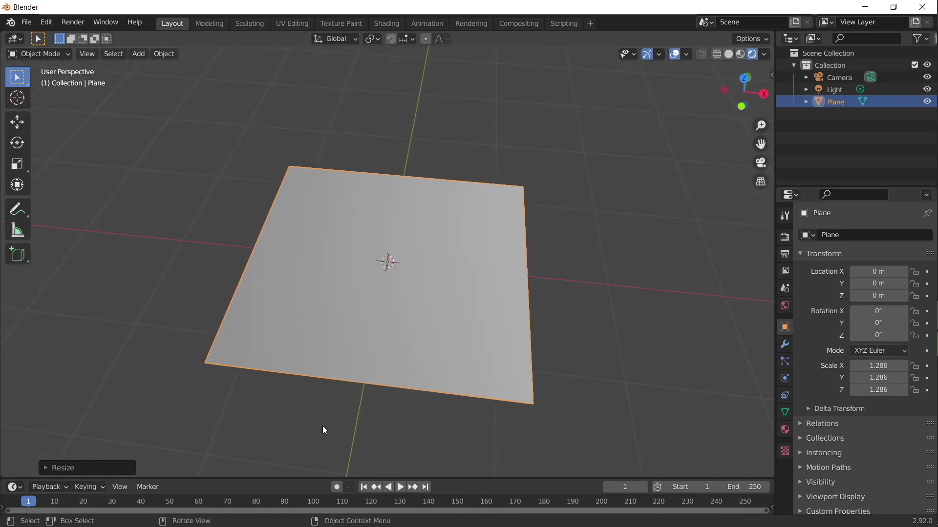
{"action": "left_click", "coordinate": [34, 54]}
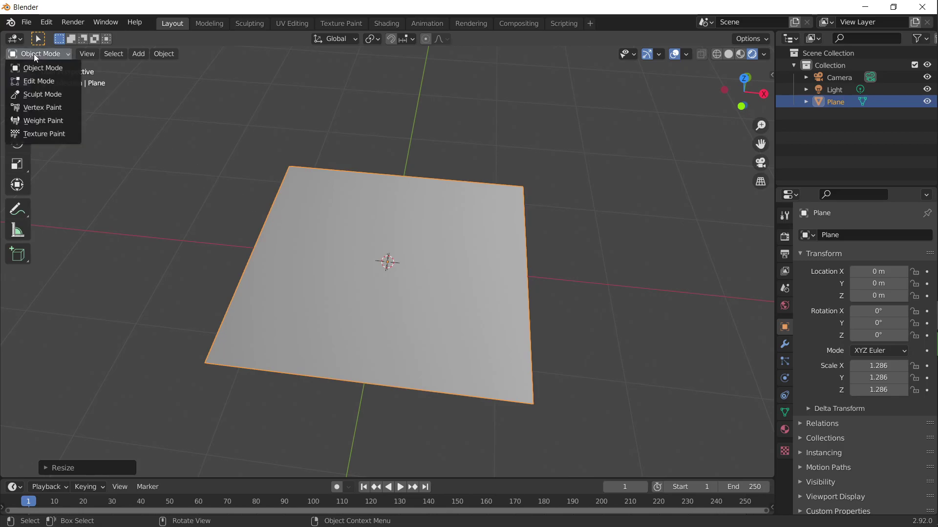
{"action": "middle_click_drag", "start_coordinate": [291, 165], "coordinate": [539, 208]}
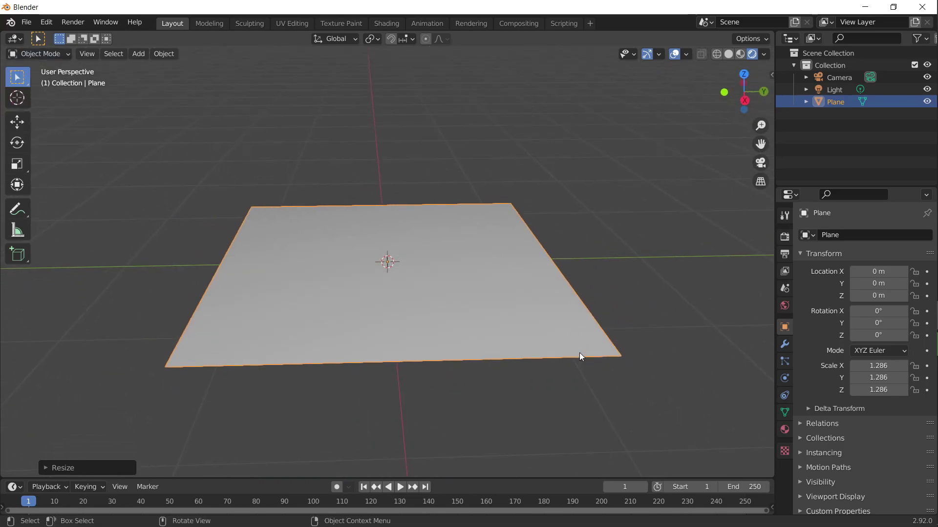
Check the contents of the SNG_MENCup2019_Xfiles archive in File Explorer and return to Blender
{"action": "mouse_move", "coordinate": [923, 182]}
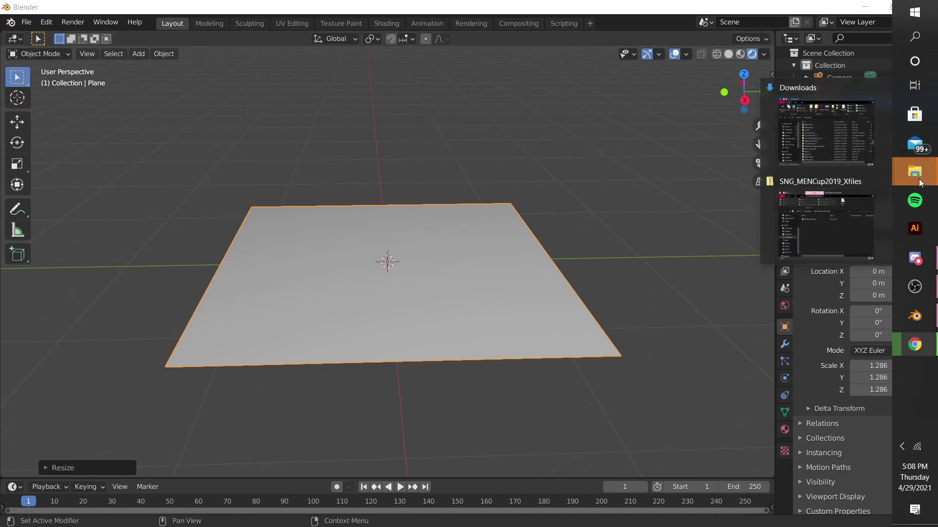
{"action": "left_click", "coordinate": [831, 206]}
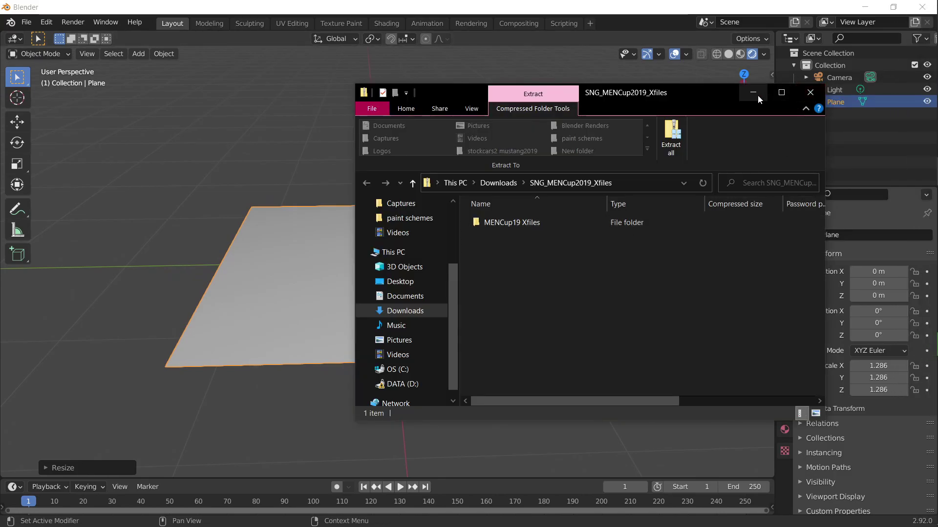
{"action": "left_click", "coordinate": [754, 93]}
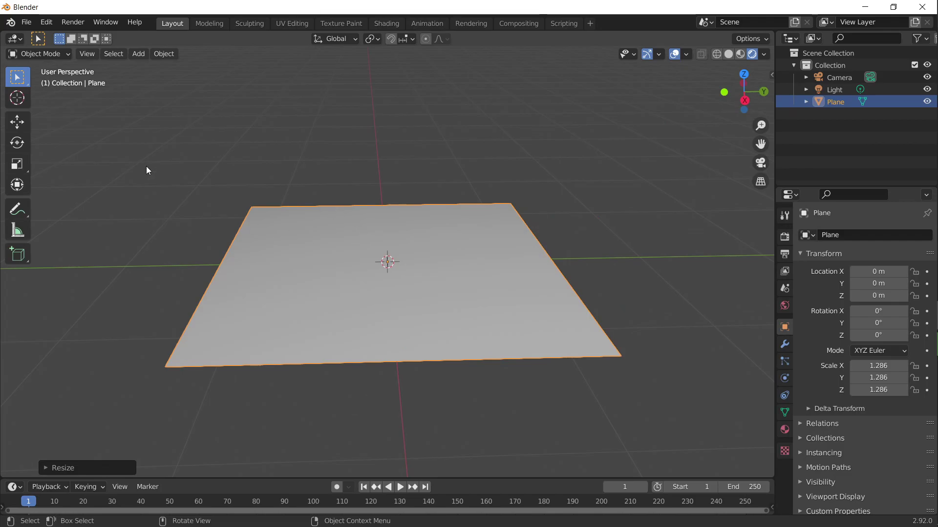
In Edit Mode, select the two corner vertices on the plane's +Y side and extrude that edge upward to form a back wall
{"action": "left_click", "coordinate": [46, 52]}
{"action": "left_click", "coordinate": [47, 77]}
{"action": "left_click", "coordinate": [603, 274]}
{"action": "key", "text": "a"}
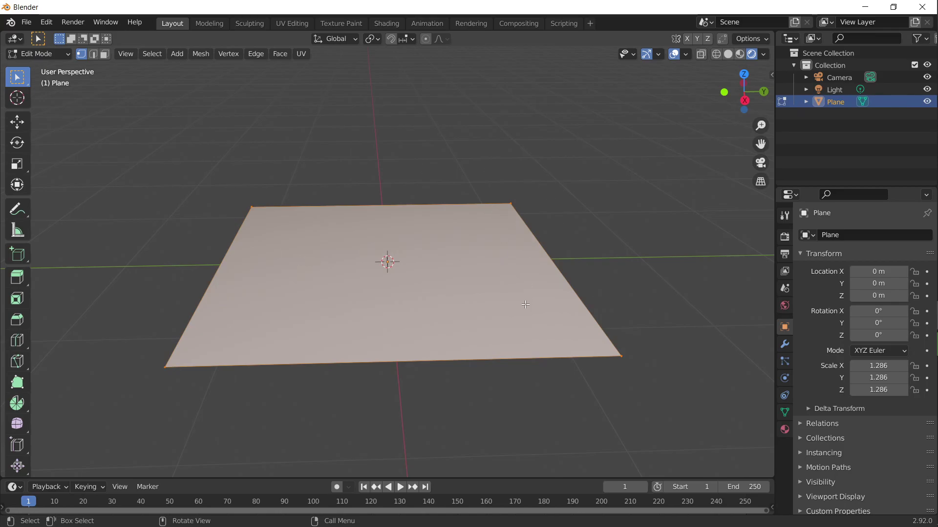
{"action": "middle_click_drag", "start_coordinate": [525, 300], "coordinate": [600, 386]}
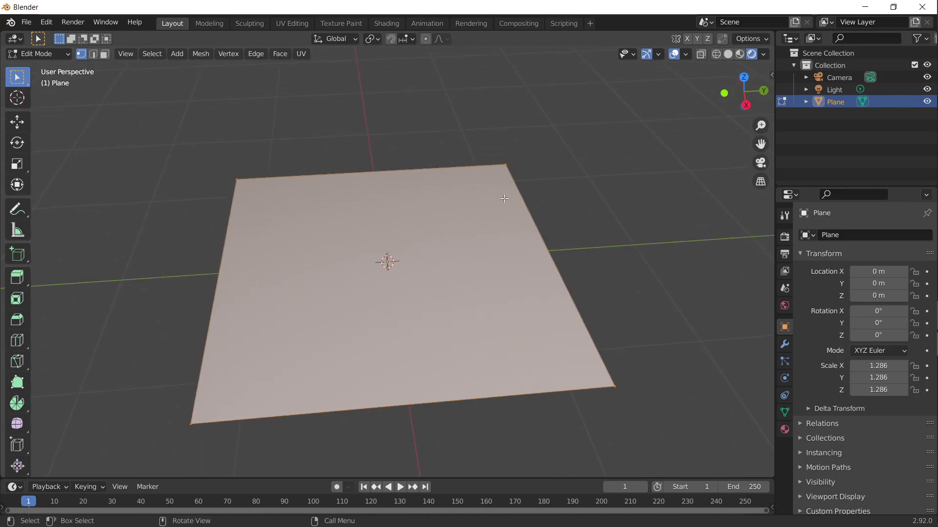
{"action": "left_click", "coordinate": [506, 166]}
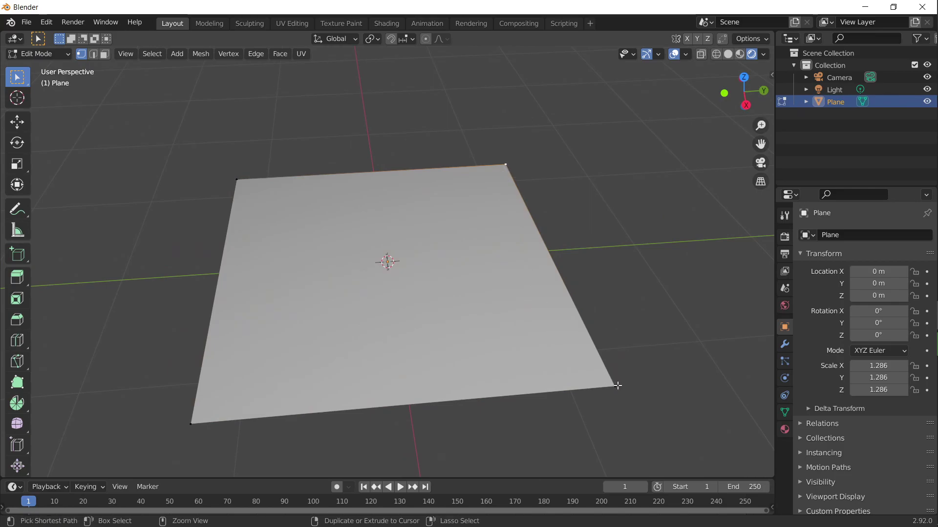
{"action": "left_click", "coordinate": [615, 387], "text": "ctrl"}
{"action": "middle_click_drag", "start_coordinate": [622, 393], "coordinate": [611, 293]}
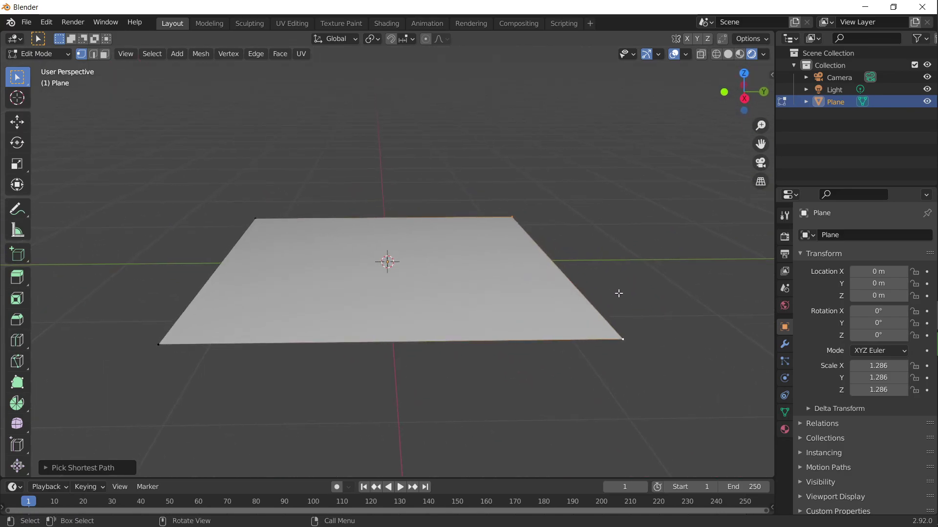
{"action": "key", "text": "e"}
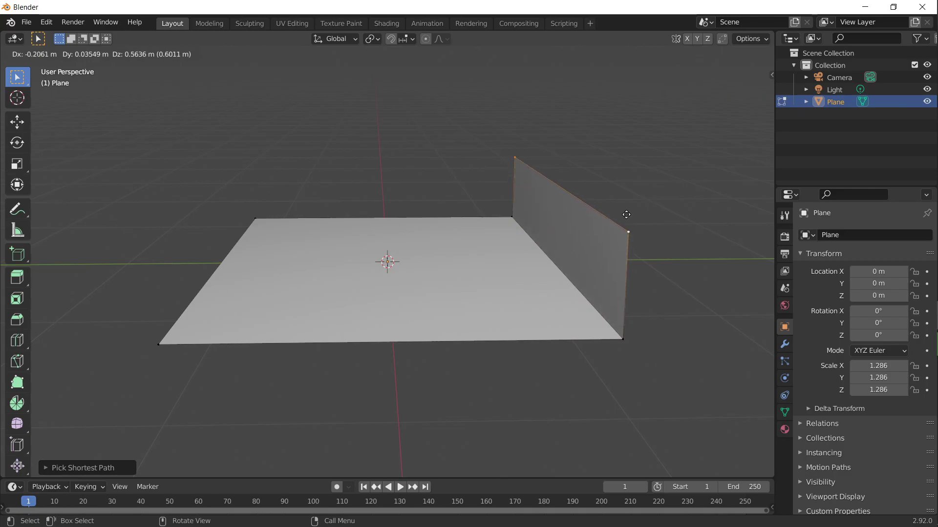
{"action": "left_click", "coordinate": [631, 200]}
Move the back wall's upper edge along X until it lines up with the floor edge, and return to Object Mode
{"action": "middle_click_drag", "start_coordinate": [628, 199], "coordinate": [347, 247]}
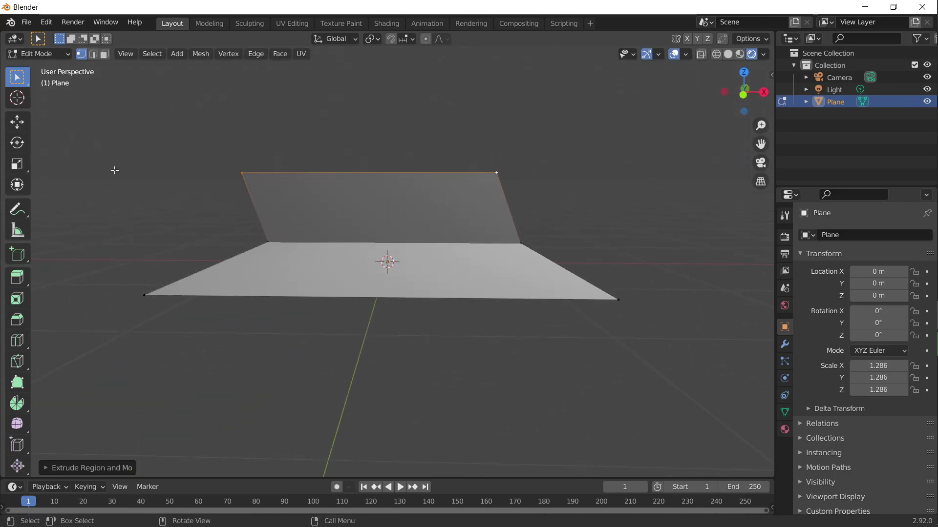
{"action": "left_click", "coordinate": [17, 122]}
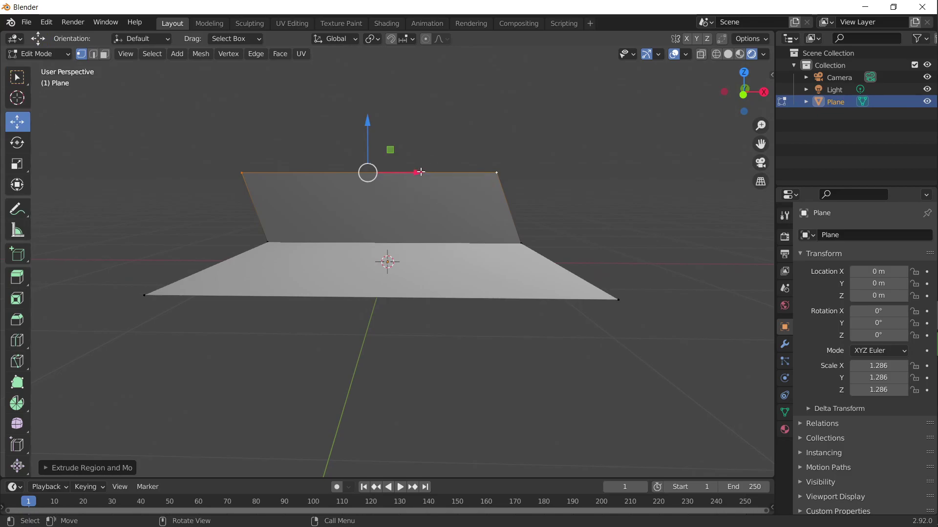
{"action": "middle_click_drag", "start_coordinate": [266, 169], "coordinate": [293, 181]}
{"action": "left_click_drag", "start_coordinate": [419, 141], "coordinate": [445, 137]}
{"action": "middle_click_drag", "start_coordinate": [445, 138], "coordinate": [432, 156]}
{"action": "left_click_drag", "start_coordinate": [423, 159], "coordinate": [440, 161]}
{"action": "middle_click_drag", "start_coordinate": [492, 178], "coordinate": [337, 172]}
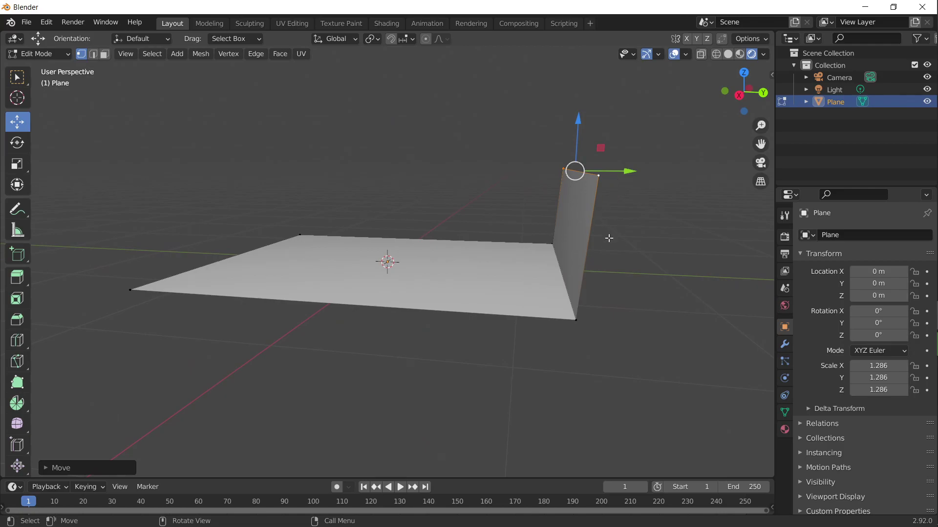
{"action": "middle_click_drag", "start_coordinate": [365, 246], "coordinate": [402, 155]}
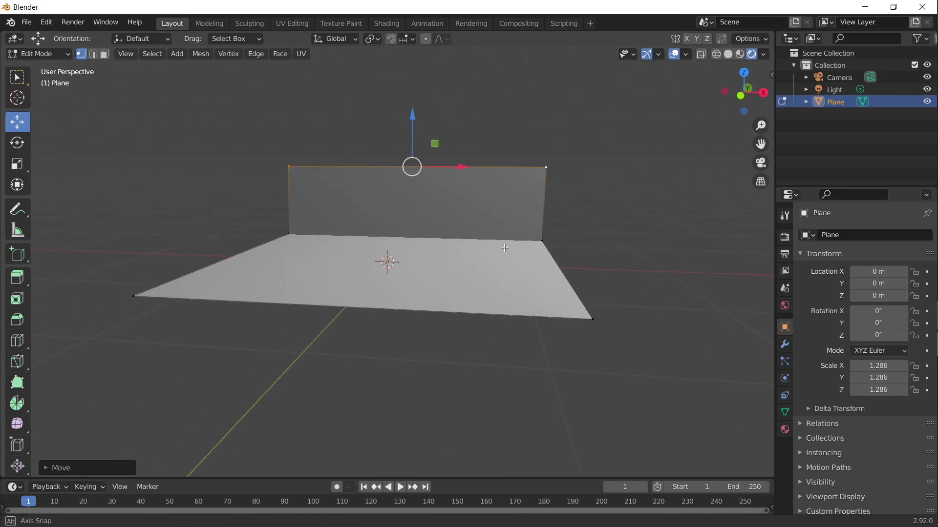
{"action": "middle_click_drag", "start_coordinate": [431, 201], "coordinate": [500, 253]}
{"action": "left_click", "coordinate": [434, 164]}
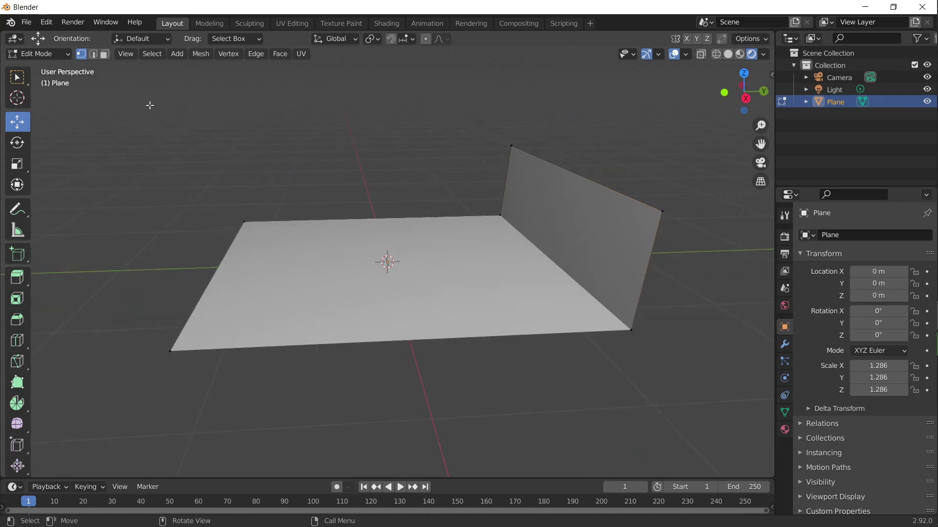
{"action": "left_click", "coordinate": [66, 56]}
{"action": "left_click", "coordinate": [64, 67]}
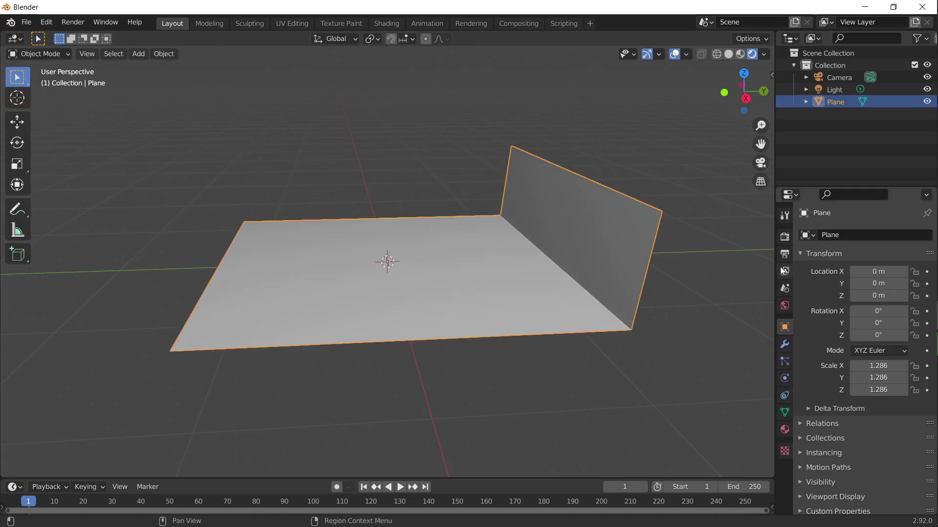
Add a Bevel modifier with 100 segments to the plane to round the bend between floor and wall
{"action": "left_click", "coordinate": [784, 343]}
{"action": "left_click", "coordinate": [820, 236]}
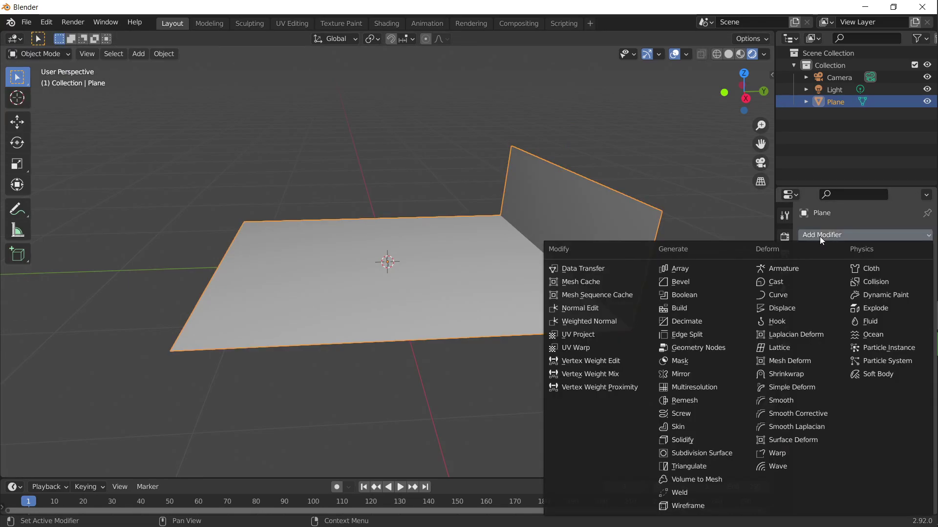
{"action": "left_click", "coordinate": [692, 283]}
{"action": "left_click_drag", "start_coordinate": [874, 317], "coordinate": [935, 317]}
{"action": "middle_click_drag", "start_coordinate": [643, 373], "coordinate": [629, 347]}
{"action": "mouse_move", "coordinate": [595, 348]}
{"action": "middle_mouse_down"}
{"action": "mouse_move", "coordinate": [519, 352]}
{"action": "mouse_move", "coordinate": [609, 353]}
{"action": "middle_mouse_up"}
{"action": "key", "text": "KP_0"}
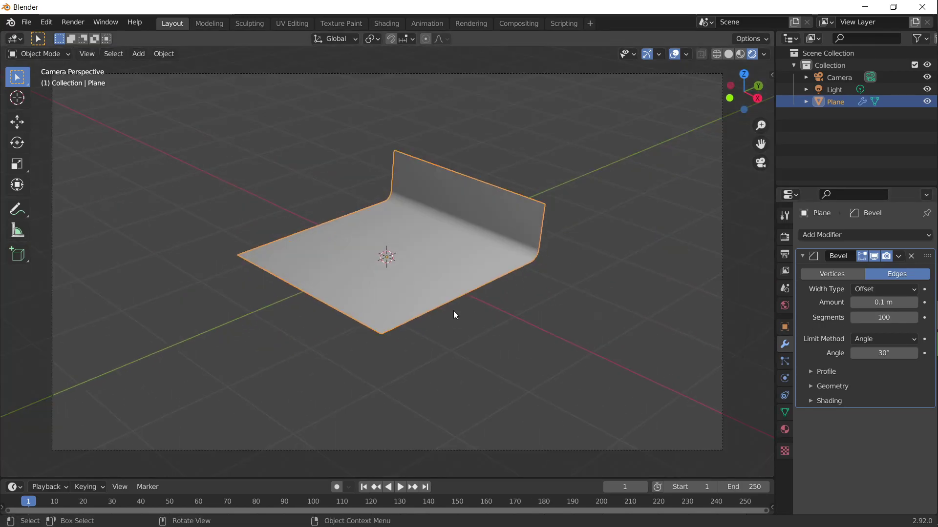
{"action": "scroll", "coordinate": [397, 274], "scroll_direction": "up", "scroll_amount": 3}
{"action": "middle_click_drag", "start_coordinate": [392, 274], "coordinate": [459, 288]}
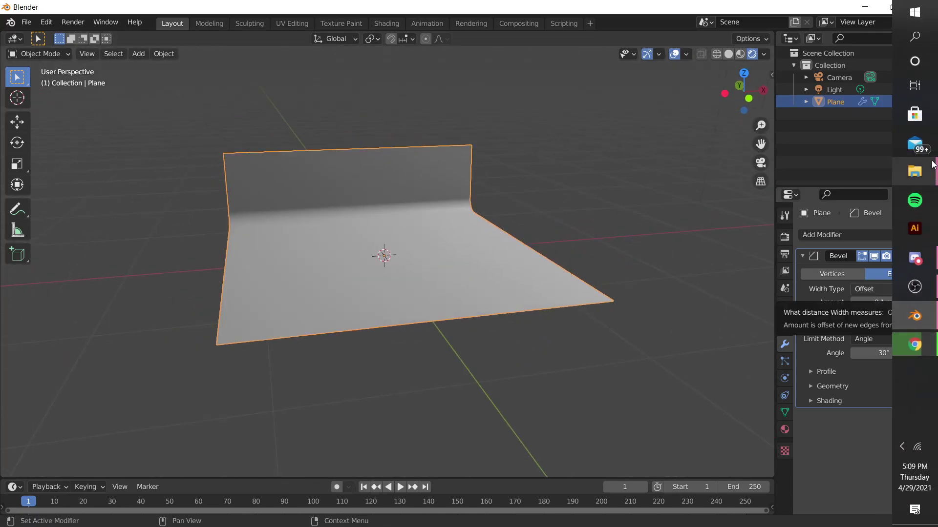
Switch to File Explorer, extract the SNG_MENCup2019_Xfiles archive into a Downloads folder of the same name, and return to Blender
{"action": "left_click", "coordinate": [816, 212]}
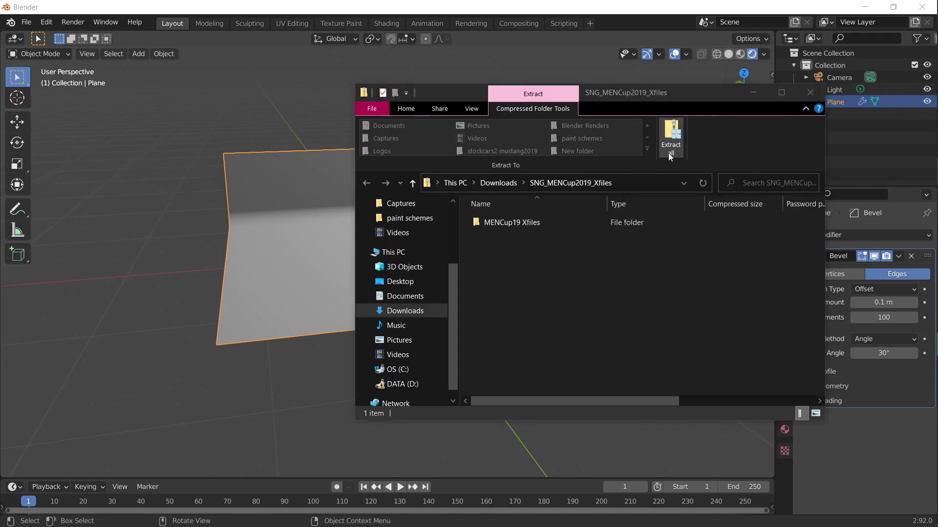
{"action": "left_click", "coordinate": [670, 140]}
{"action": "left_click", "coordinate": [565, 393]}
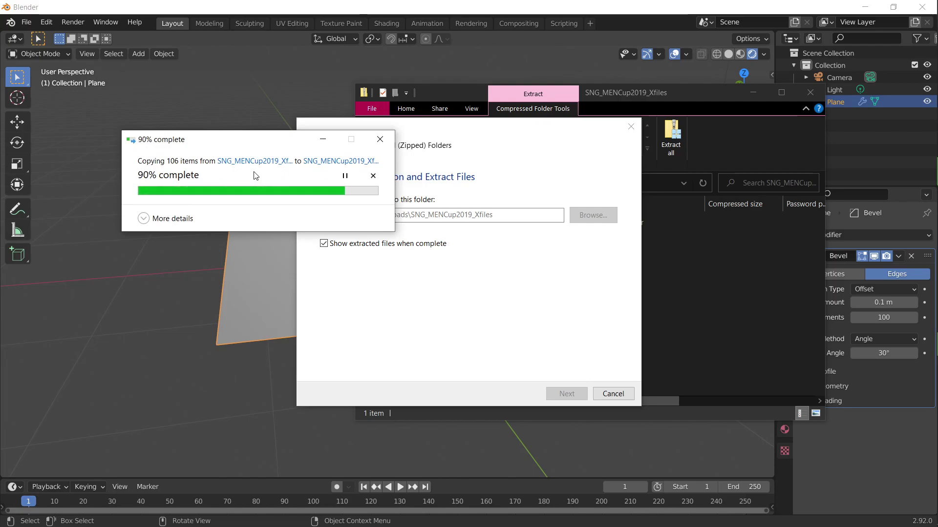
{"action": "left_click", "coordinate": [429, 4]}
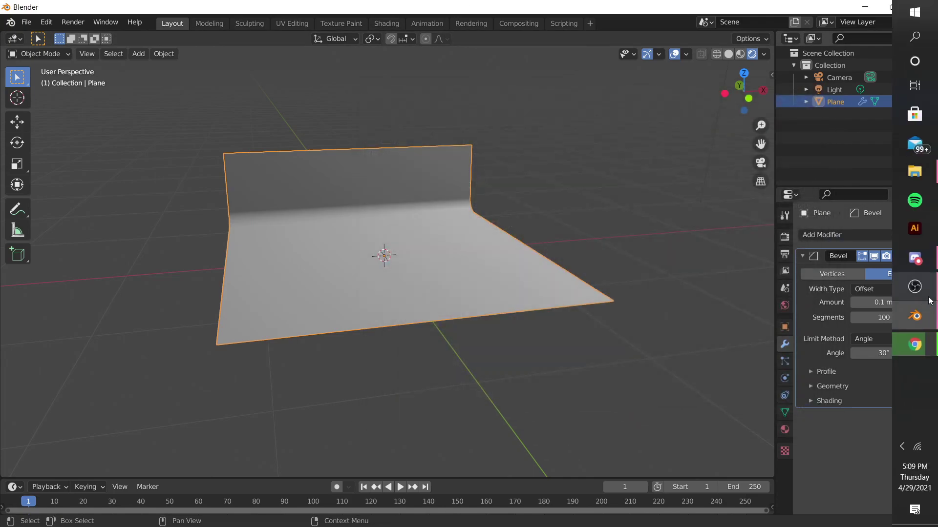
Check the 2021 Cup Series Templates download in Chrome and return to Blender
{"action": "left_click", "coordinate": [915, 345]}
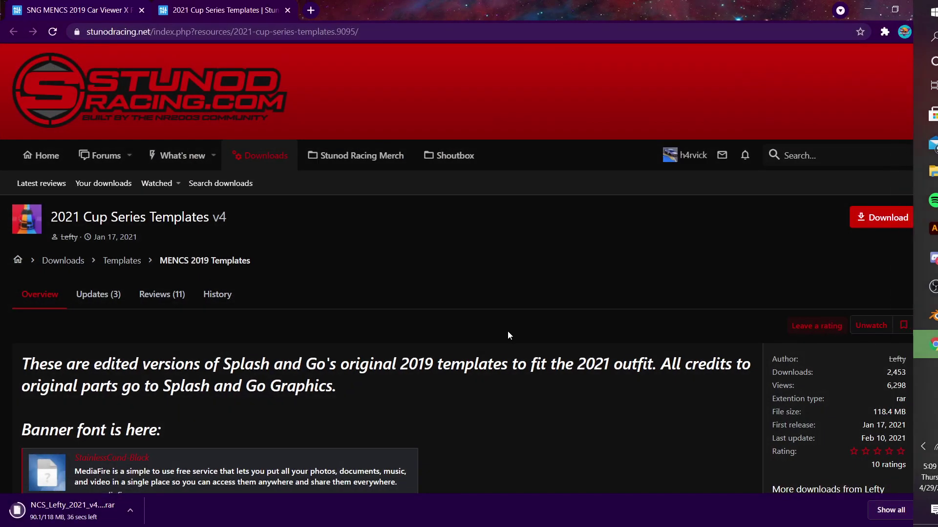
{"action": "left_click", "coordinate": [878, 7]}
{"action": "scroll", "coordinate": [442, 190], "scroll_direction": "up", "scroll_amount": 4}
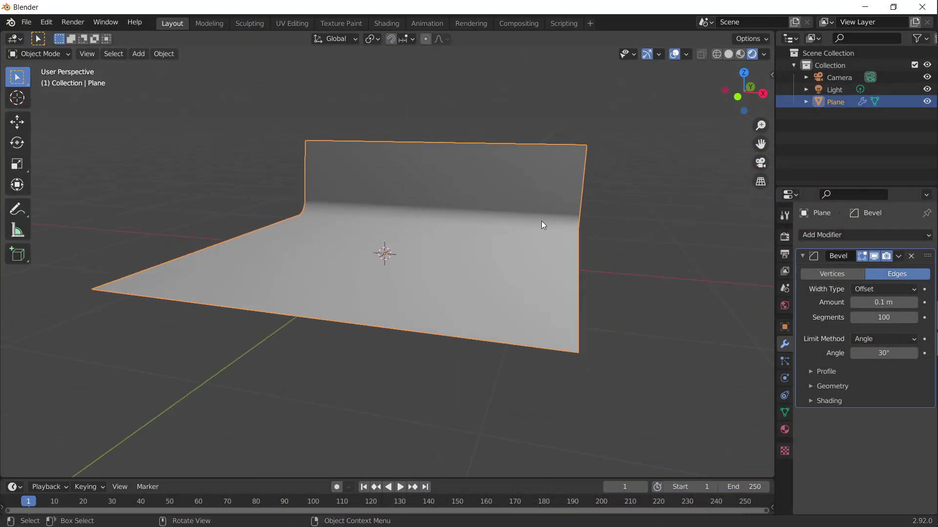
Import the Wavefront model camaro.obj from the Camaro folder under SNG_MENCup2019_Xfiles, MENCup19 Xfiles in Downloads
{"action": "left_click", "coordinate": [26, 23]}
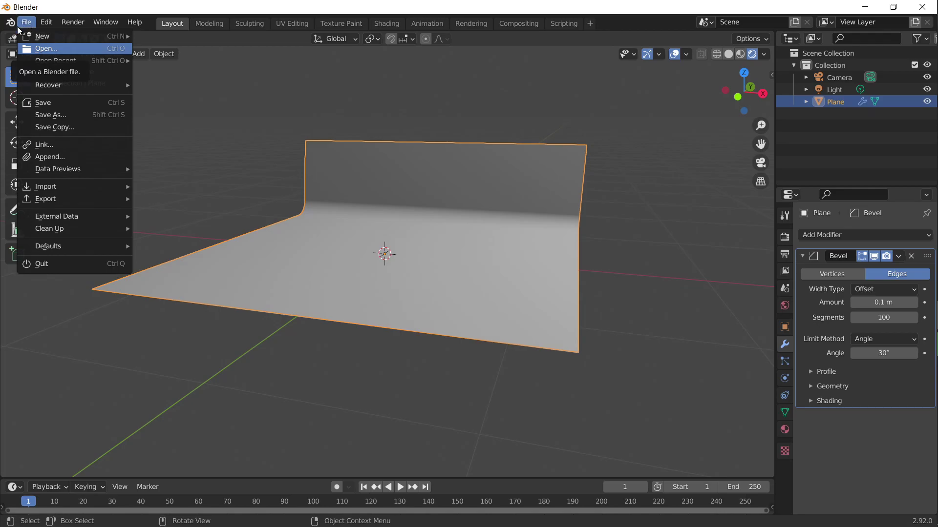
{"action": "mouse_move", "coordinate": [46, 186]}
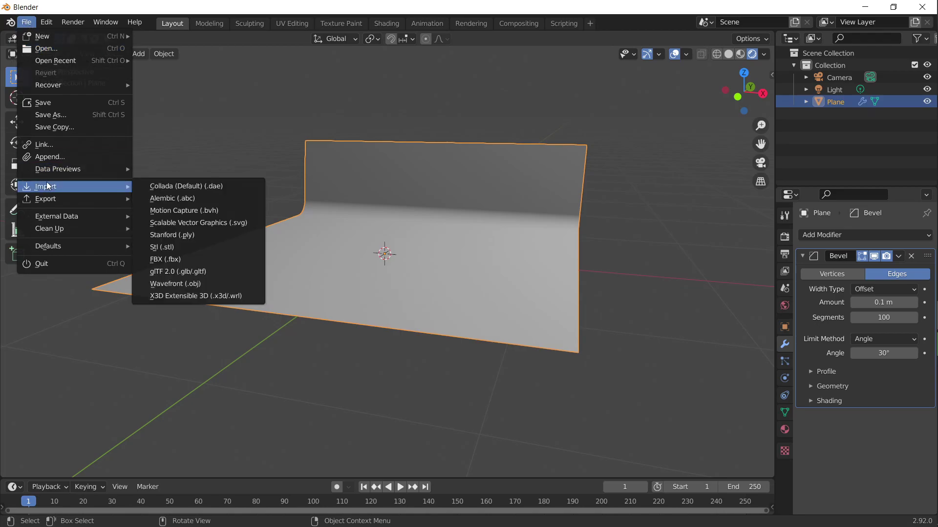
{"action": "left_click", "coordinate": [200, 285]}
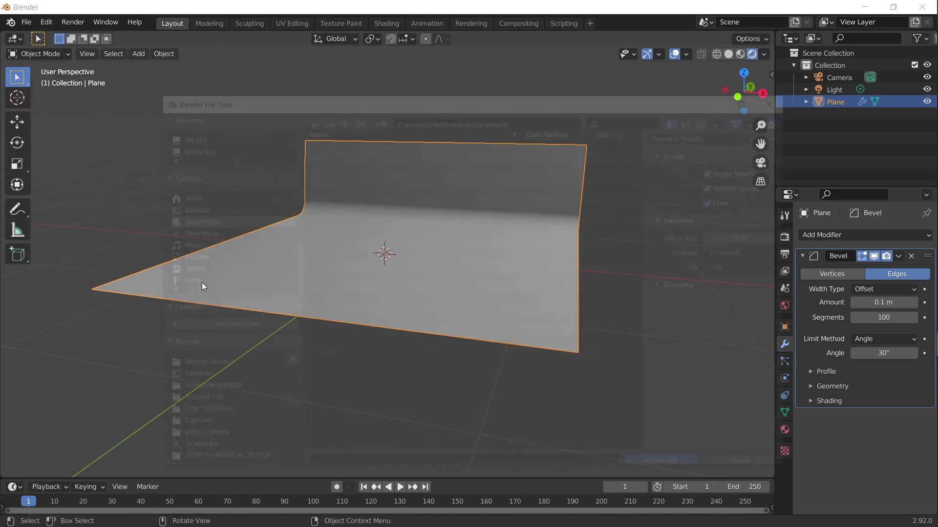
{"action": "left_click", "coordinate": [205, 232]}
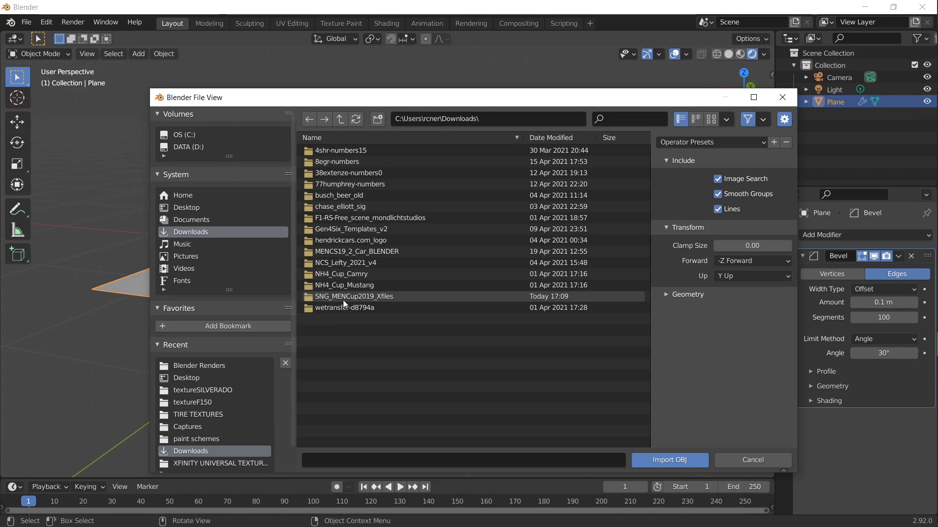
{"action": "double_click", "coordinate": [371, 297]}
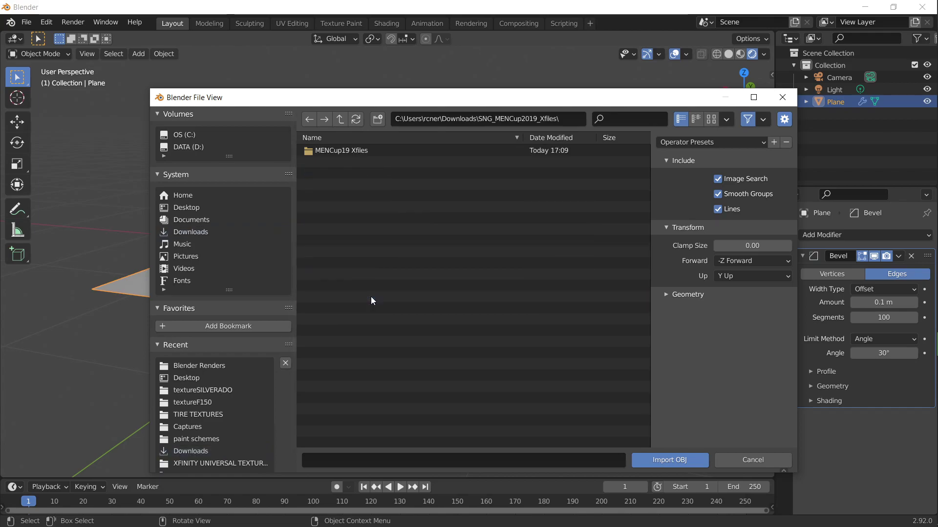
{"action": "double_click", "coordinate": [345, 149]}
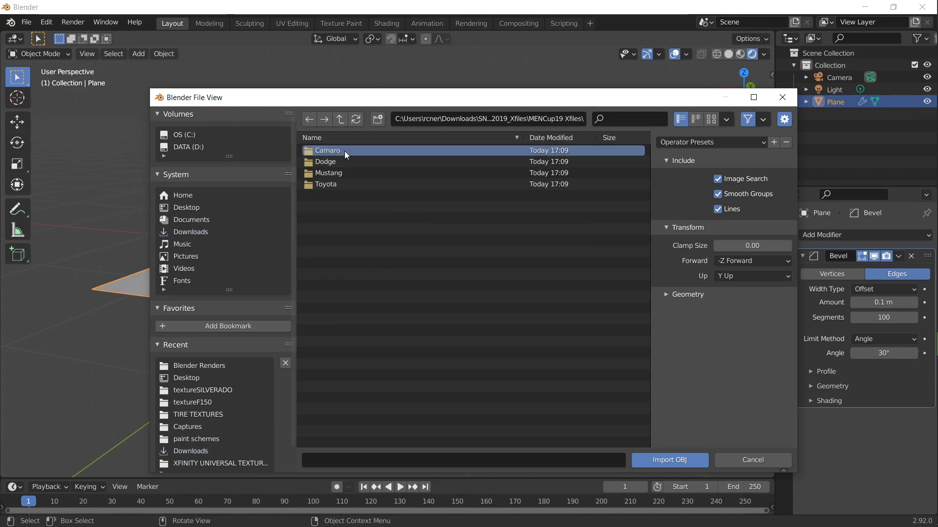
{"action": "double_click", "coordinate": [345, 150]}
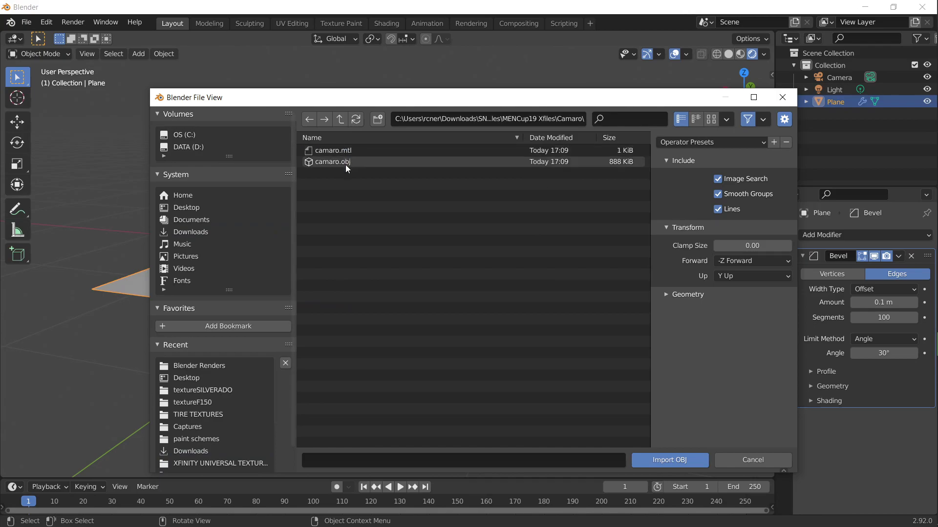
{"action": "double_click", "coordinate": [345, 165]}
Scale the imported car down uniformly so it fits well within the backdrop floor
{"action": "scroll", "coordinate": [540, 269], "scroll_direction": "down", "scroll_amount": 3}
{"action": "middle_click_drag", "start_coordinate": [540, 270], "coordinate": [532, 240]}
{"action": "key", "text": "s"}
{"action": "left_click", "coordinate": [484, 246]}
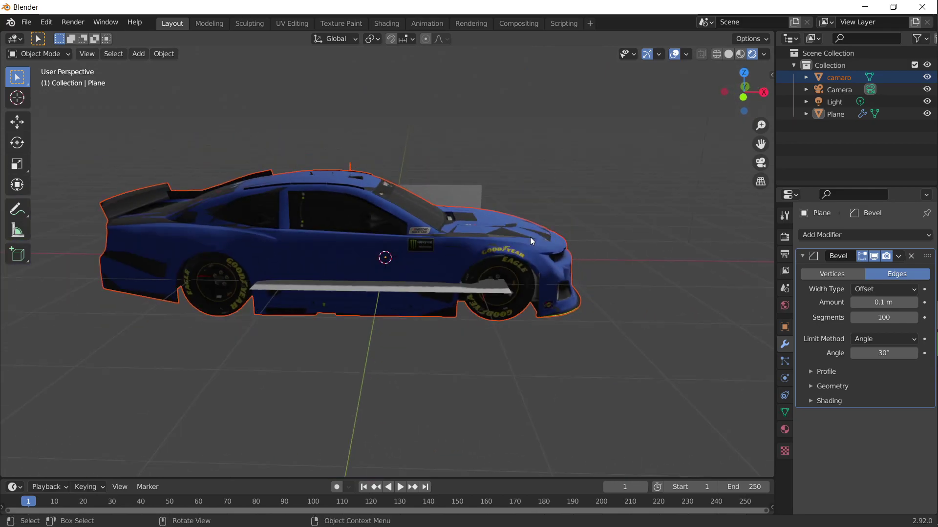
{"action": "scroll", "coordinate": [528, 236], "scroll_direction": "up", "scroll_amount": 1}
{"action": "key", "text": "s"}
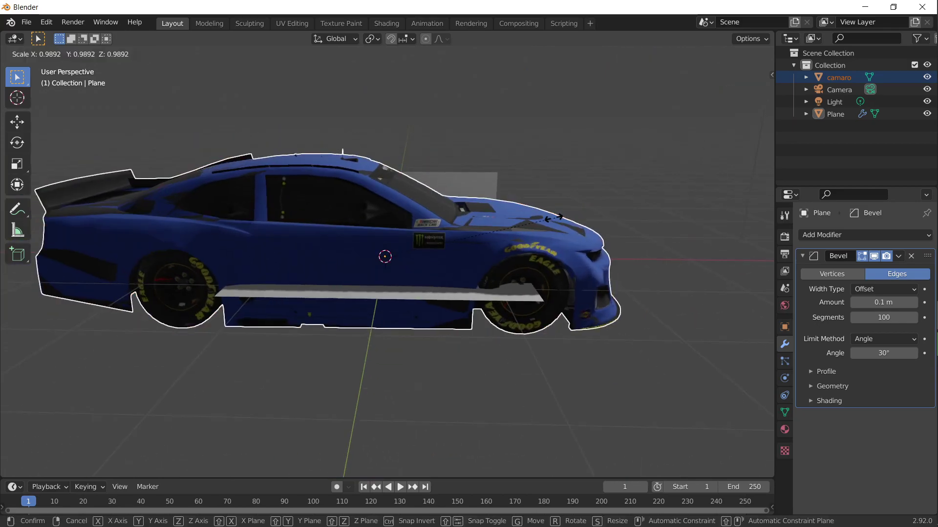
{"action": "left_click", "coordinate": [390, 240]}
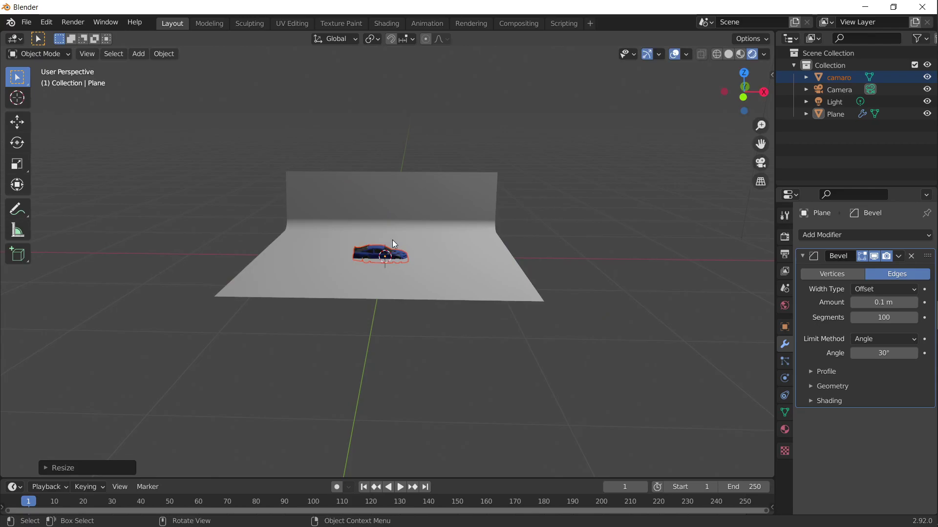
Enlarge the car slightly to suit the proportions of the backdrop
{"action": "scroll", "coordinate": [395, 233], "scroll_direction": "up", "scroll_amount": 5}
{"action": "middle_click_drag", "start_coordinate": [412, 201], "coordinate": [413, 332], "text": "shift"}
{"action": "scroll", "coordinate": [410, 322], "scroll_direction": "up", "scroll_amount": 4}
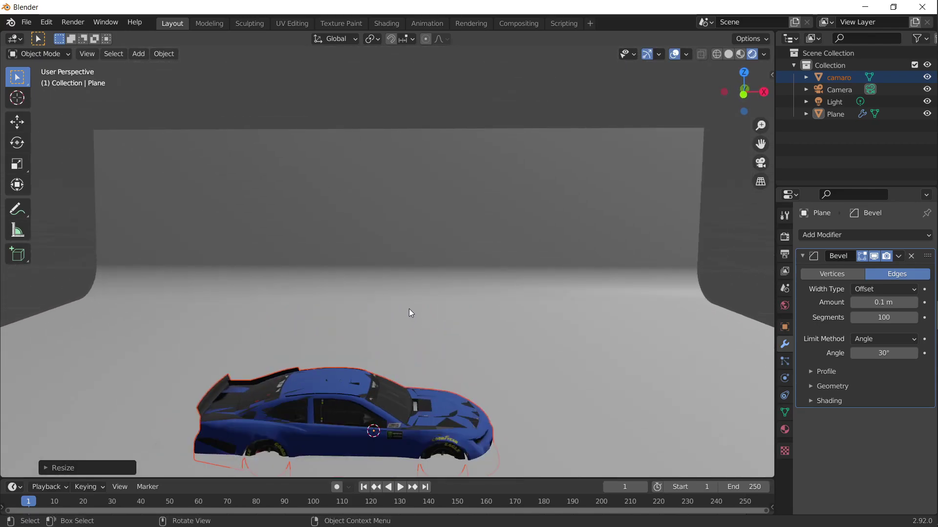
{"action": "scroll", "coordinate": [407, 303], "scroll_direction": "down", "scroll_amount": 2}
{"action": "middle_click_drag", "start_coordinate": [407, 283], "coordinate": [396, 320]}
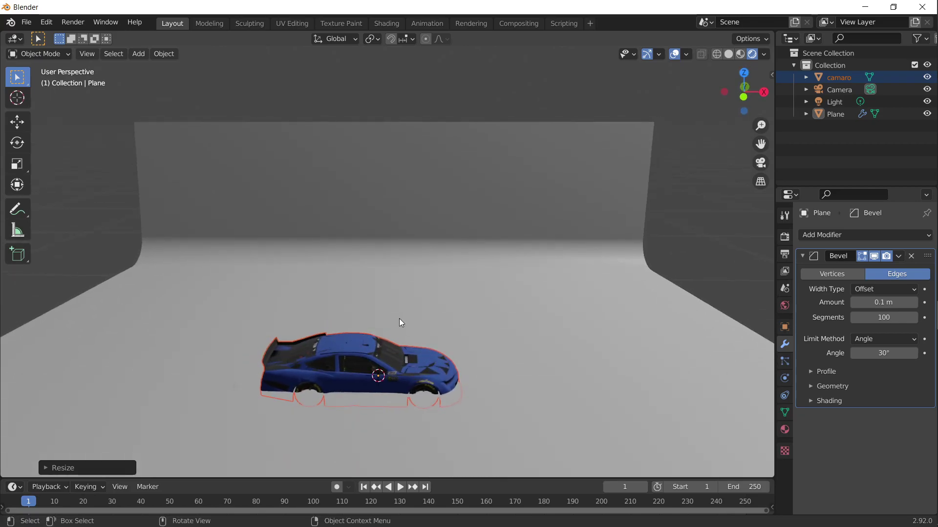
{"action": "key", "text": "s"}
{"action": "left_click", "coordinate": [426, 313]}
Raise the car along Z with the Move tool until its wheels rest on the backdrop floor
{"action": "left_click", "coordinate": [17, 122]}
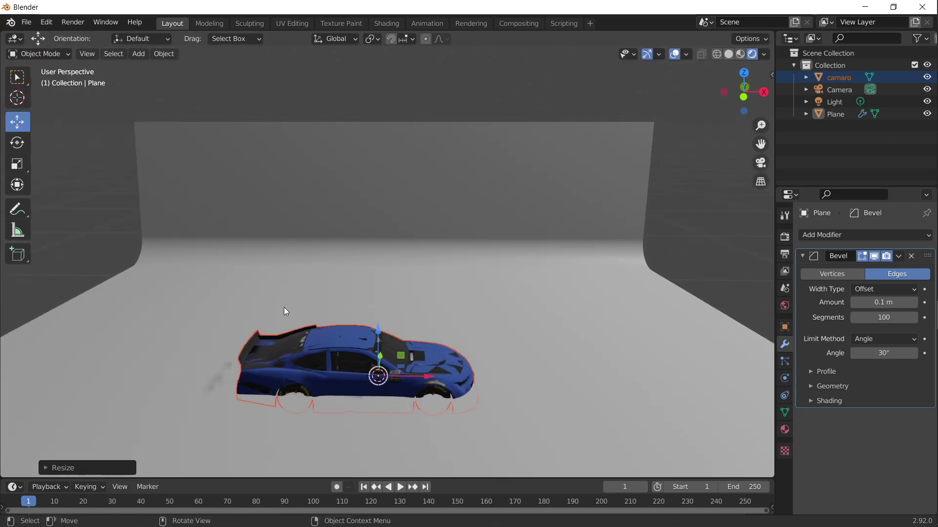
{"action": "middle_click_drag", "start_coordinate": [285, 310], "coordinate": [309, 309]}
{"action": "left_click_drag", "start_coordinate": [379, 336], "coordinate": [377, 315]}
{"action": "middle_click_drag", "start_coordinate": [430, 352], "coordinate": [426, 338]}
{"action": "left_click_drag", "start_coordinate": [399, 318], "coordinate": [397, 313]}
{"action": "middle_click_drag", "start_coordinate": [396, 312], "coordinate": [440, 381]}
Select the camera and switch the viewport to look through it
{"action": "left_click", "coordinate": [830, 93]}
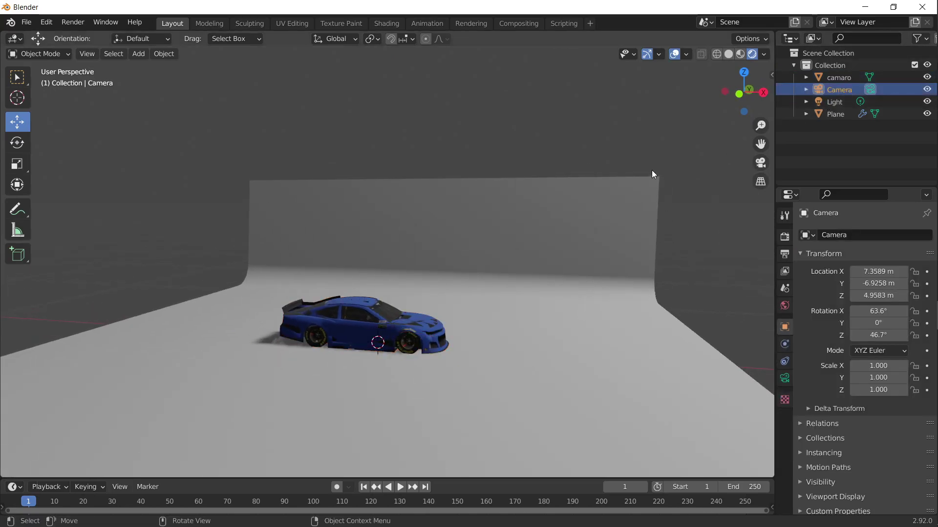
{"action": "key", "text": "KP_0"}
{"action": "key", "text": "Home"}
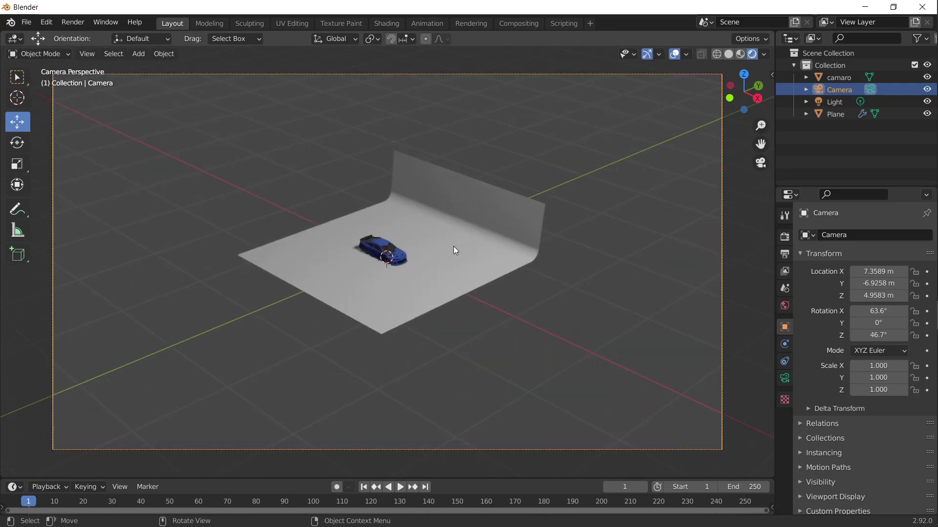
Enable the Camera to View lock and reposition the camera for a close side view of the car on the backdrop
{"action": "left_click", "coordinate": [769, 76]}
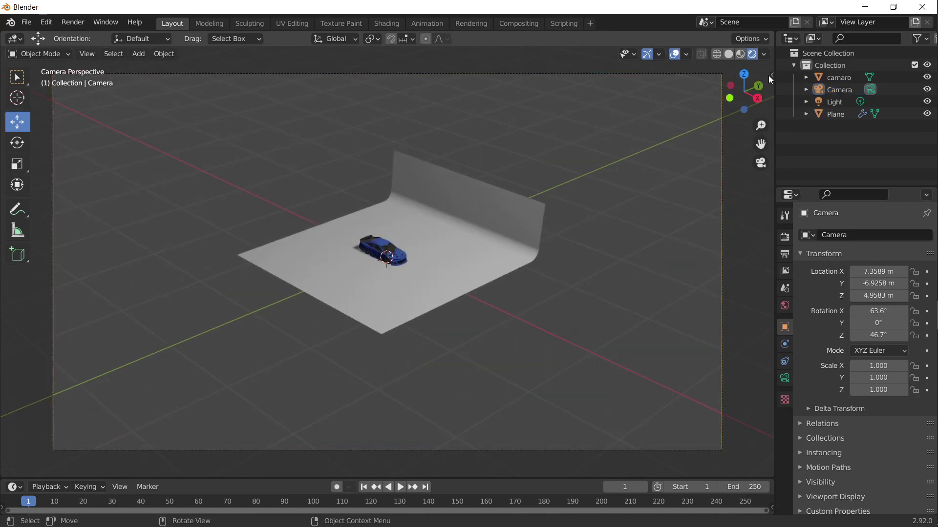
{"action": "left_click", "coordinate": [771, 76]}
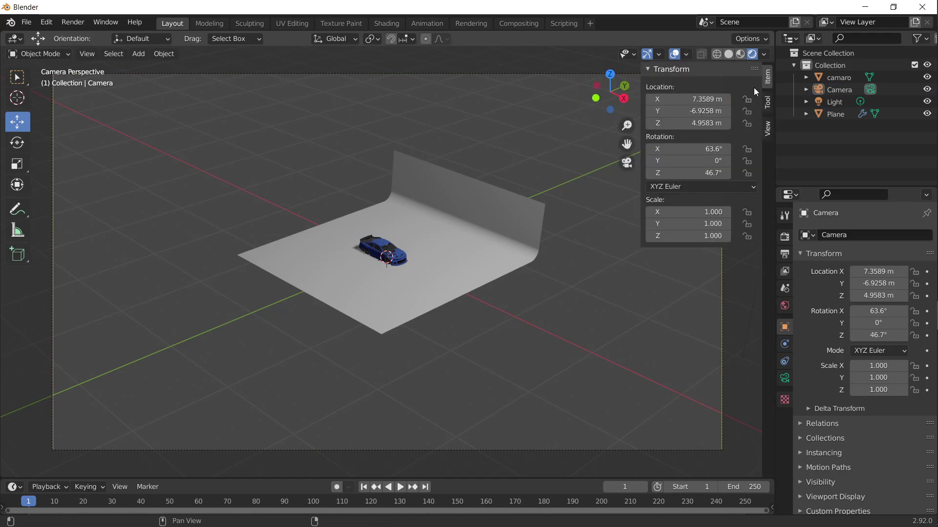
{"action": "left_click", "coordinate": [767, 128]}
{"action": "left_click", "coordinate": [839, 89]}
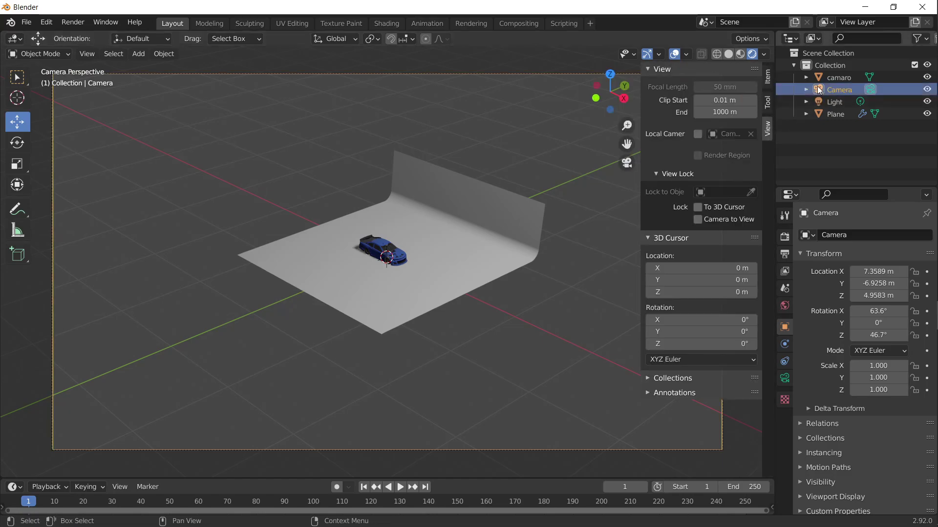
{"action": "left_click", "coordinate": [708, 219]}
{"action": "middle_click_drag", "start_coordinate": [703, 218], "coordinate": [468, 274]}
{"action": "scroll", "coordinate": [415, 230], "scroll_direction": "up", "scroll_amount": 5}
{"action": "middle_click_drag", "start_coordinate": [430, 249], "coordinate": [511, 289]}
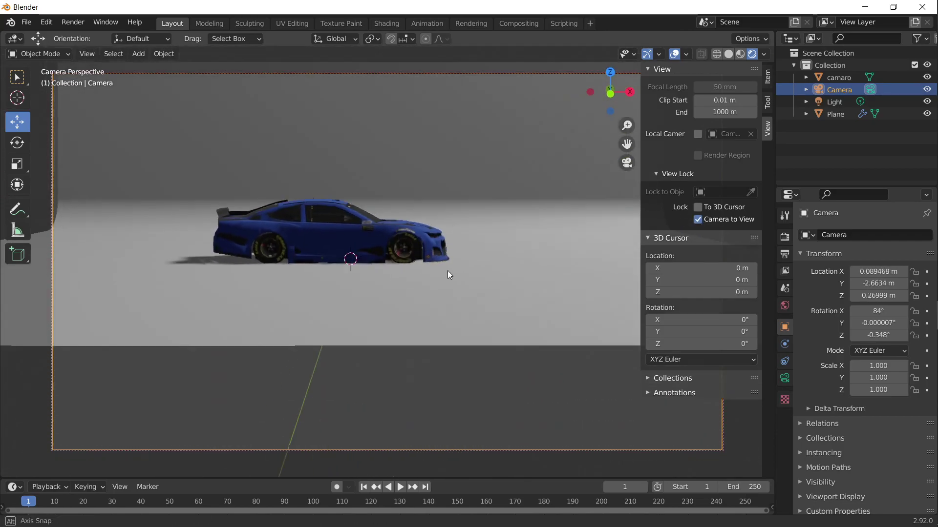
{"action": "scroll", "coordinate": [435, 250], "scroll_direction": "up", "scroll_amount": 3}
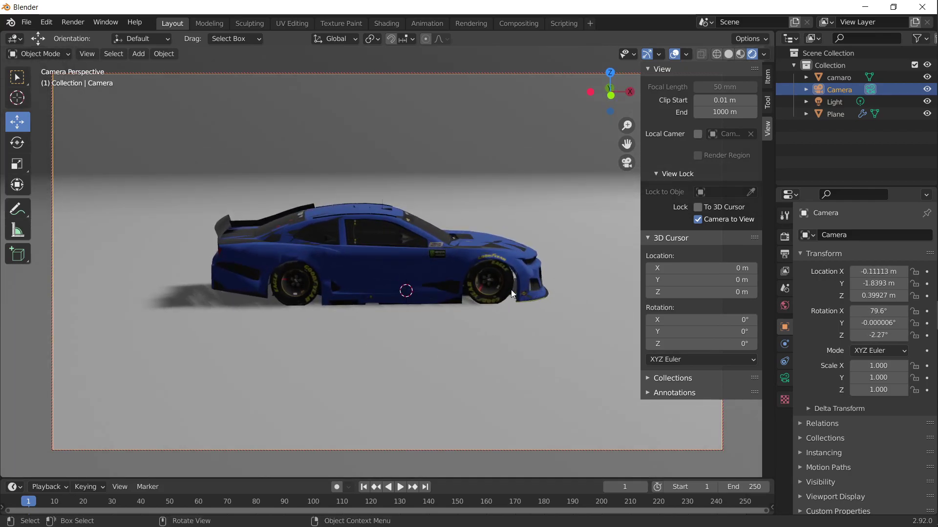
Turn off the Camera to View lock, reselect the camera, and collapse the View and 3D Cursor settings
{"action": "left_click", "coordinate": [432, 244]}
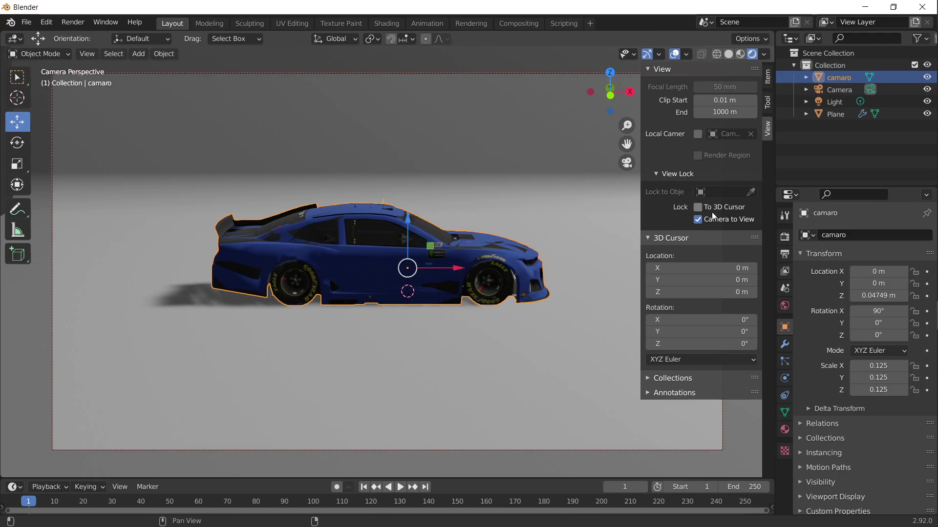
{"action": "key", "text": "ctrl+z"}
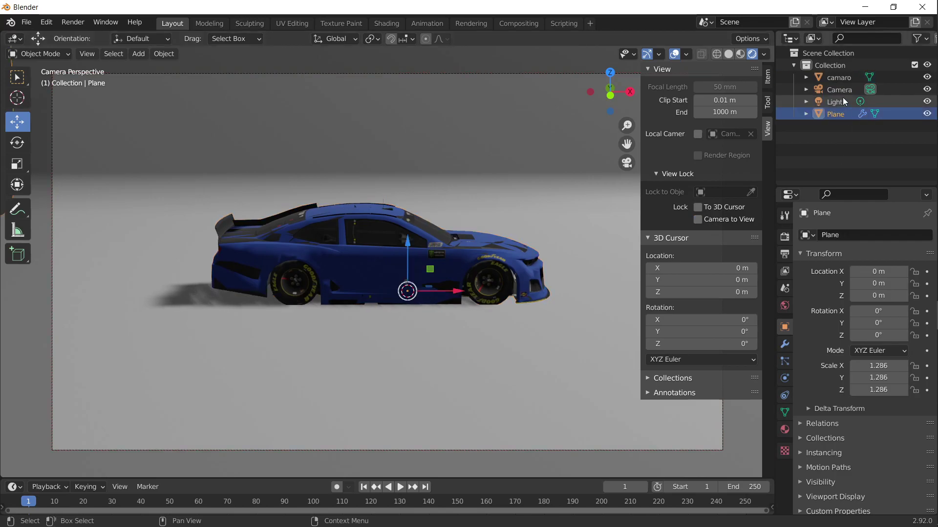
{"action": "left_click", "coordinate": [841, 91]}
{"action": "left_click", "coordinate": [651, 69]}
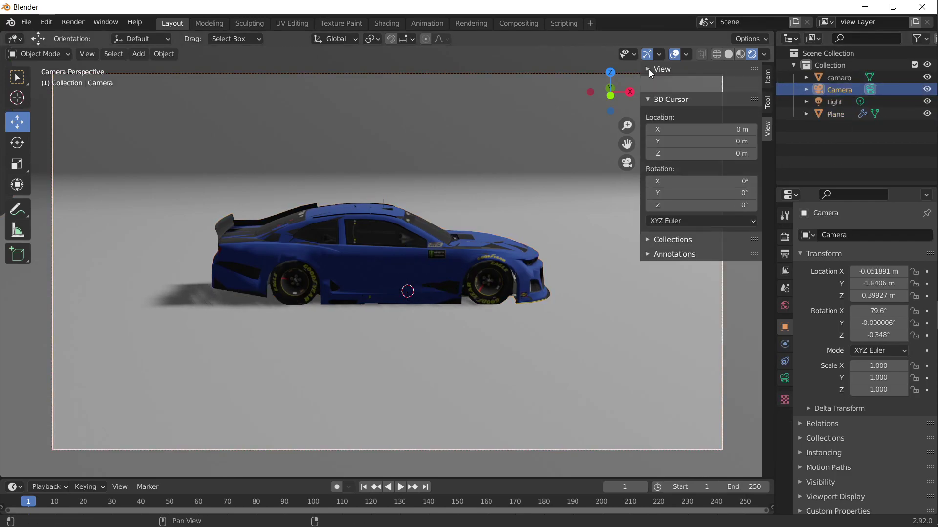
{"action": "left_click", "coordinate": [652, 84]}
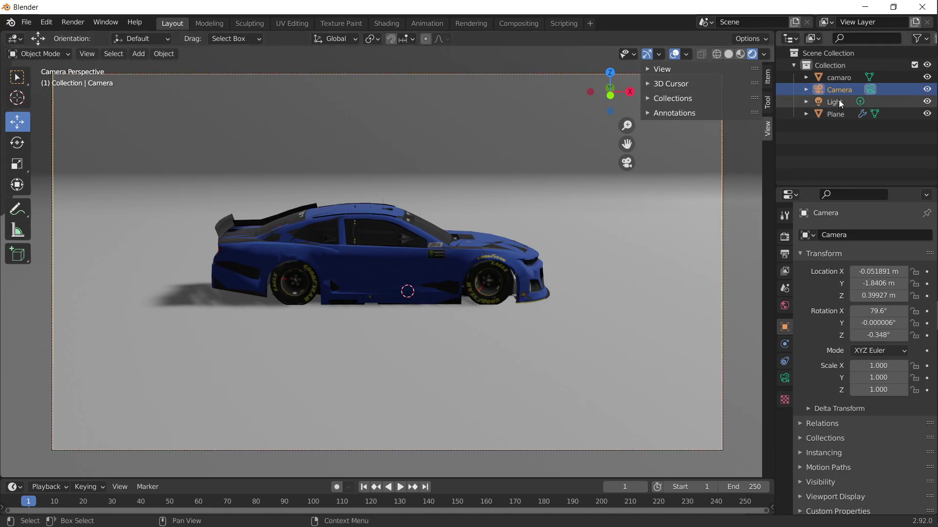
Rotate the car about Z to about -127° so its front faces the camera at an angle, checked from camera view
{"action": "left_click", "coordinate": [838, 77]}
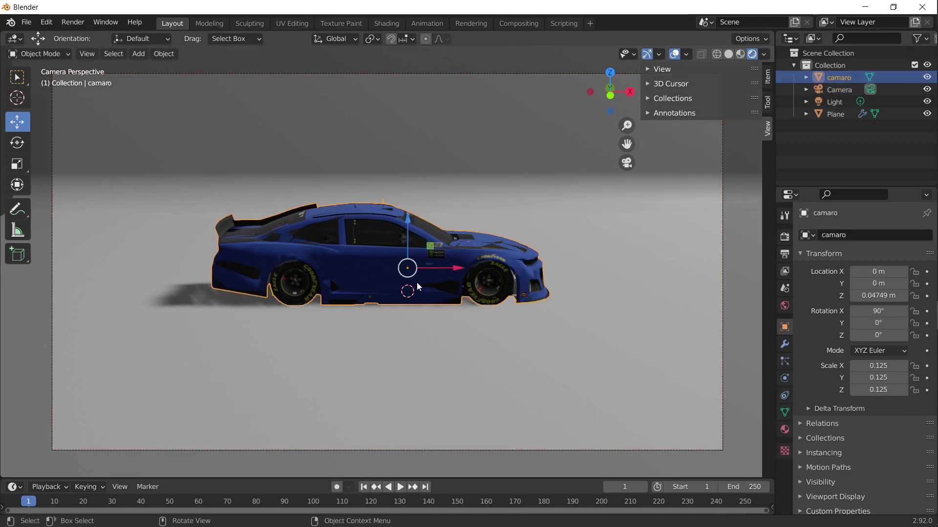
{"action": "left_click", "coordinate": [17, 143]}
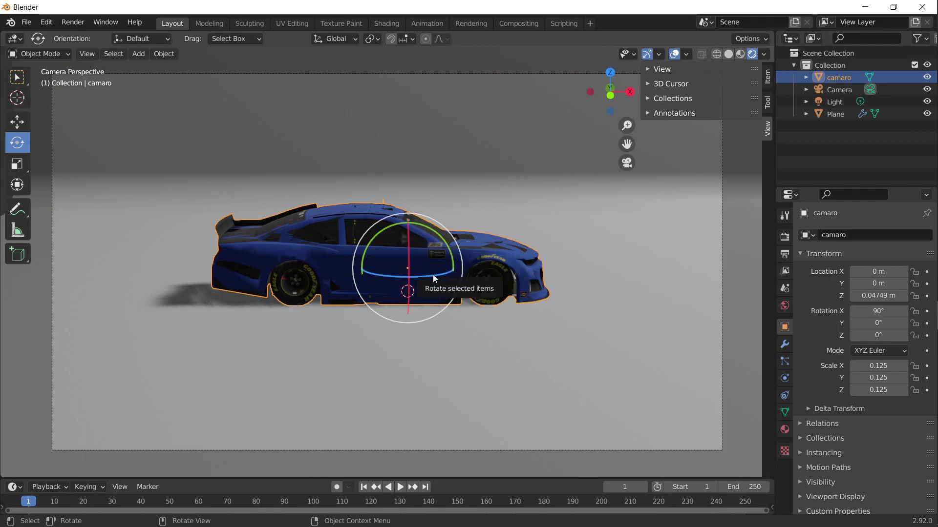
{"action": "left_click_drag", "start_coordinate": [434, 278], "coordinate": [356, 288]}
{"action": "left_click_drag", "start_coordinate": [611, 114], "coordinate": [618, 230]}
{"action": "left_click_drag", "start_coordinate": [610, 93], "coordinate": [615, 71]}
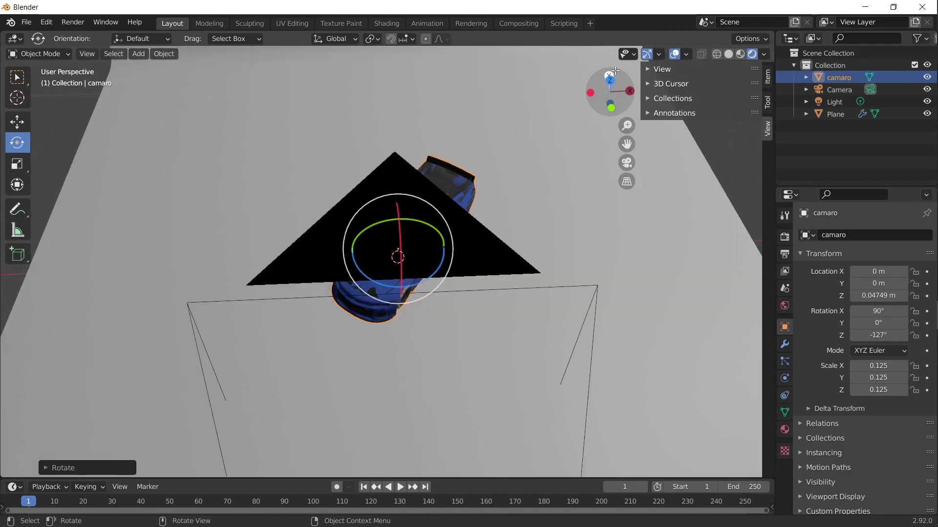
{"action": "left_click", "coordinate": [627, 163]}
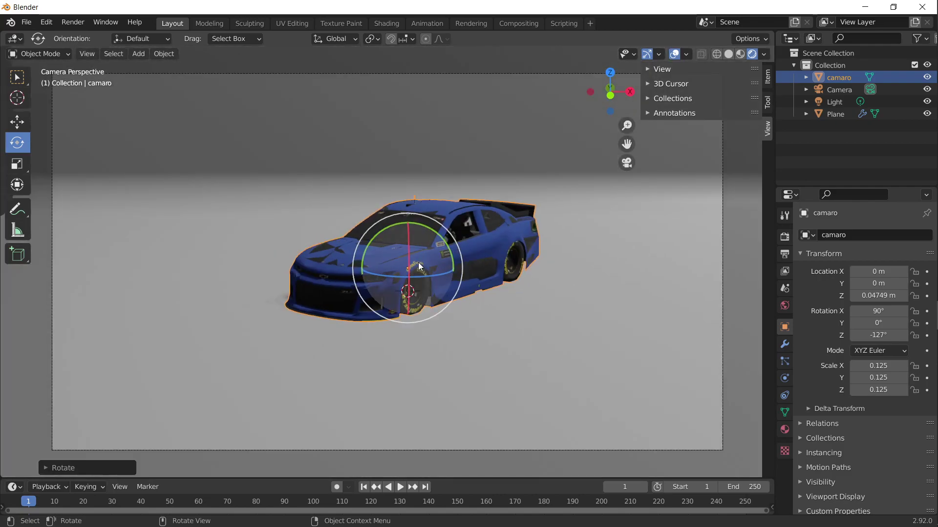
Scale the car up uniformly to about 0.259 and move it to about X -0.014 m, Z 0.103 m, resting on the floor
{"action": "key", "text": "s"}
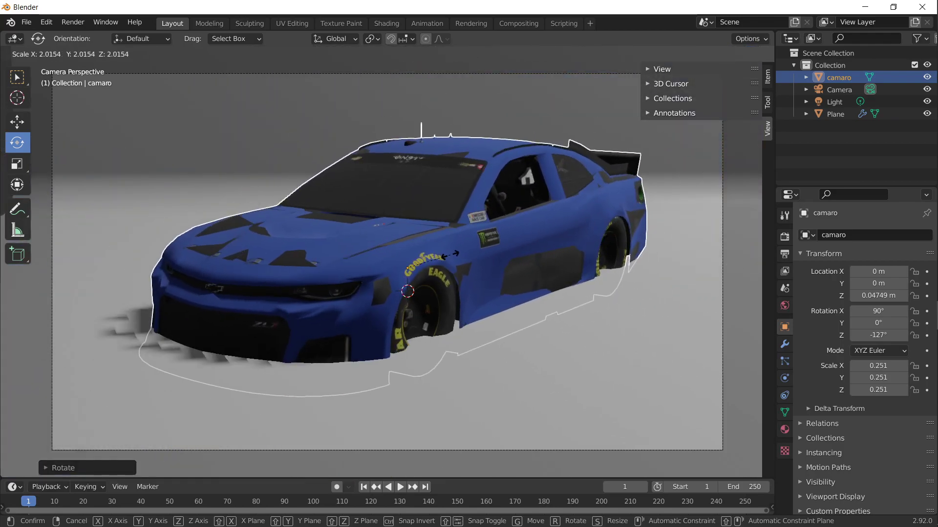
{"action": "left_click", "coordinate": [453, 260]}
{"action": "left_click", "coordinate": [13, 121]}
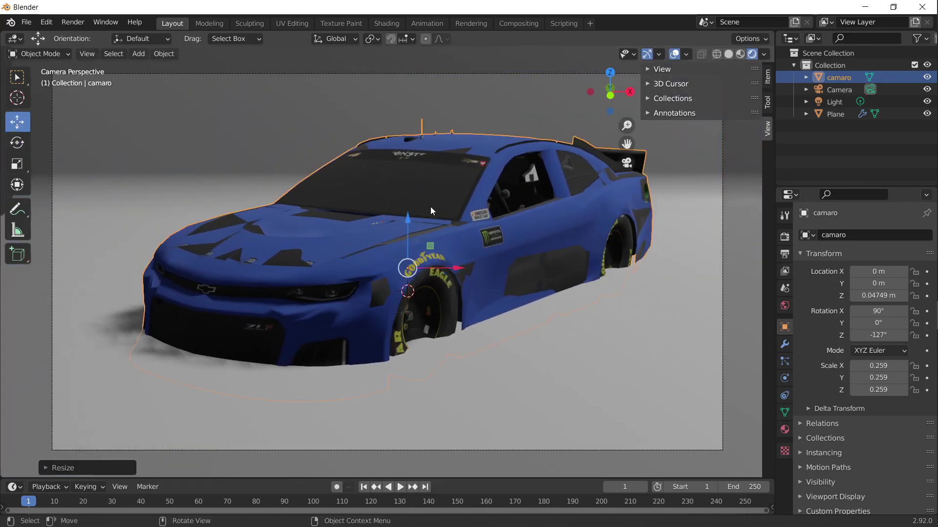
{"action": "left_click_drag", "start_coordinate": [409, 221], "coordinate": [399, 190]}
{"action": "left_click_drag", "start_coordinate": [459, 239], "coordinate": [451, 241]}
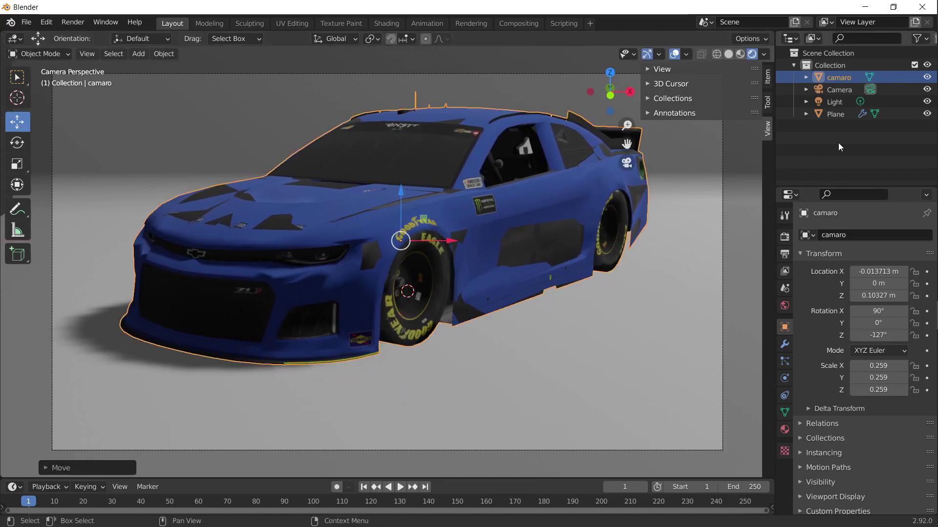
Reframe the front three-quarter shot of the car with the Camera to View lock on, and turn the lock off again
{"action": "left_click", "coordinate": [806, 90]}
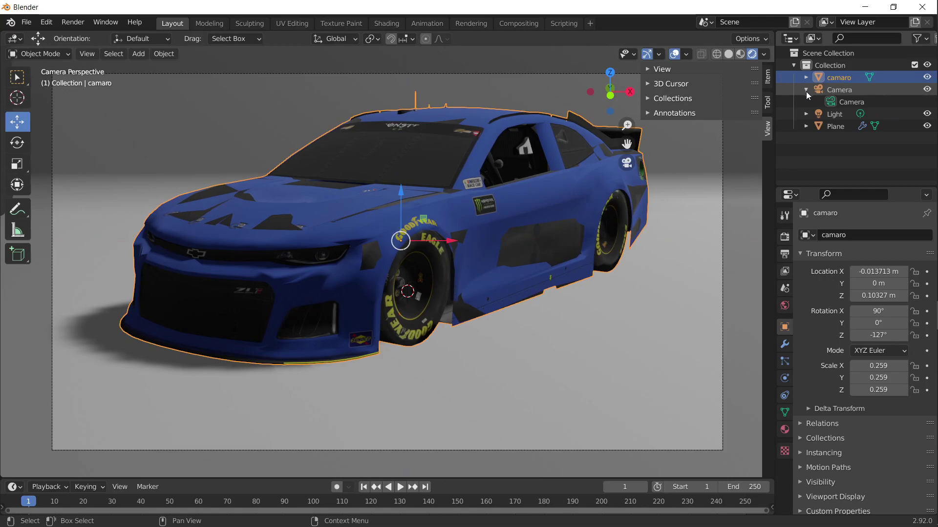
{"action": "left_click", "coordinate": [649, 72]}
{"action": "left_click", "coordinate": [697, 220]}
{"action": "middle_click_drag", "start_coordinate": [562, 281], "coordinate": [548, 294]}
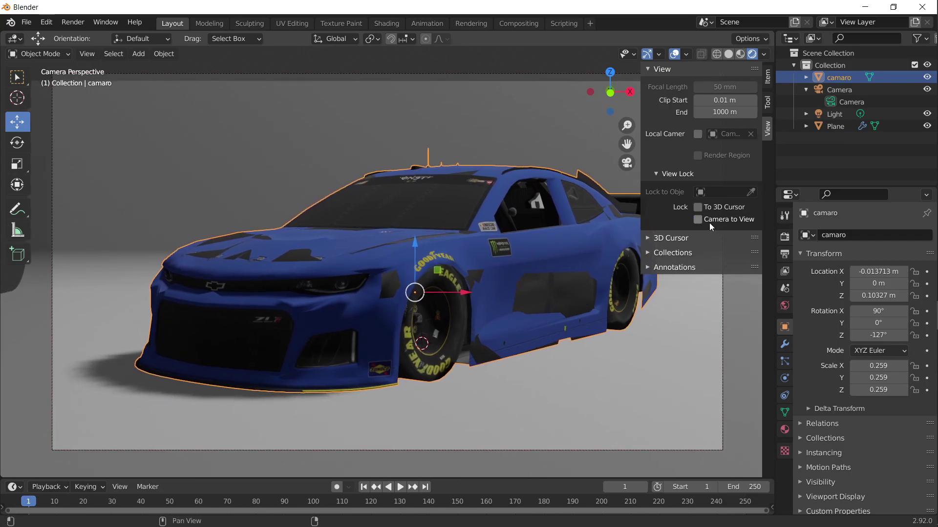
{"action": "left_click", "coordinate": [833, 103]}
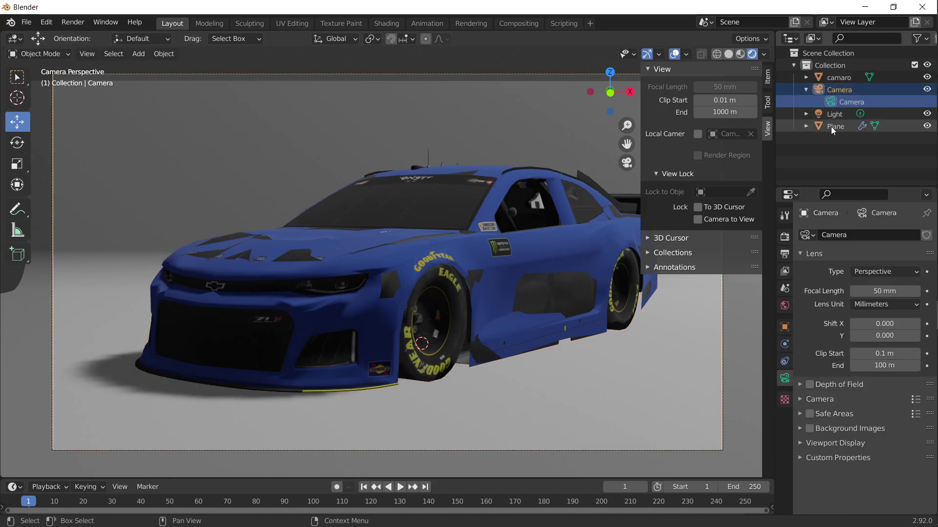
Set the blend mode of the car's paintjob material to Opaque
{"action": "left_click", "coordinate": [834, 77]}
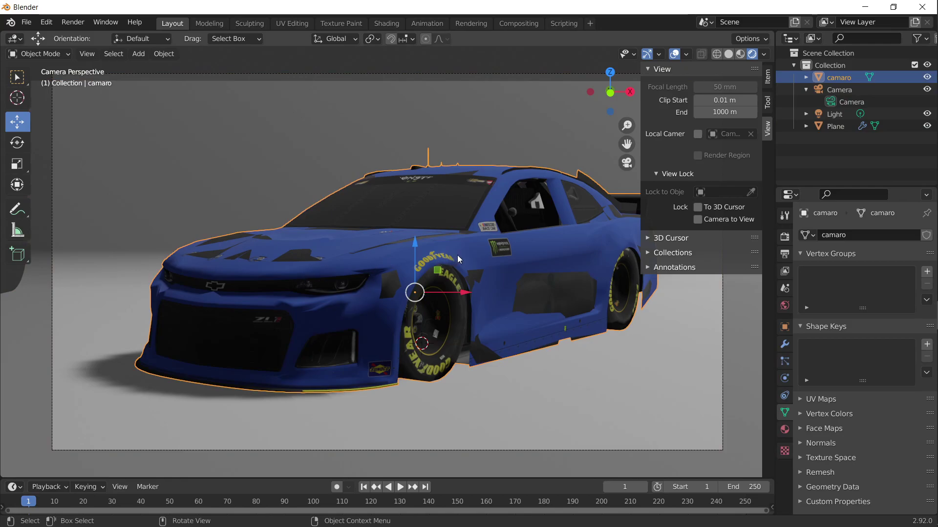
{"action": "left_click", "coordinate": [784, 430]}
{"action": "scroll", "coordinate": [834, 358], "scroll_direction": "down", "scroll_amount": 10}
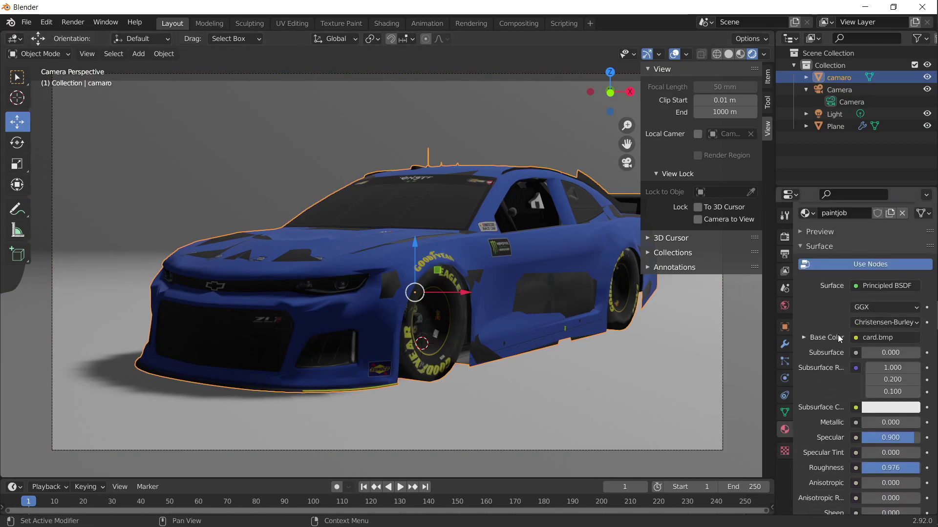
{"action": "scroll", "coordinate": [842, 315], "scroll_direction": "up", "scroll_amount": 10}
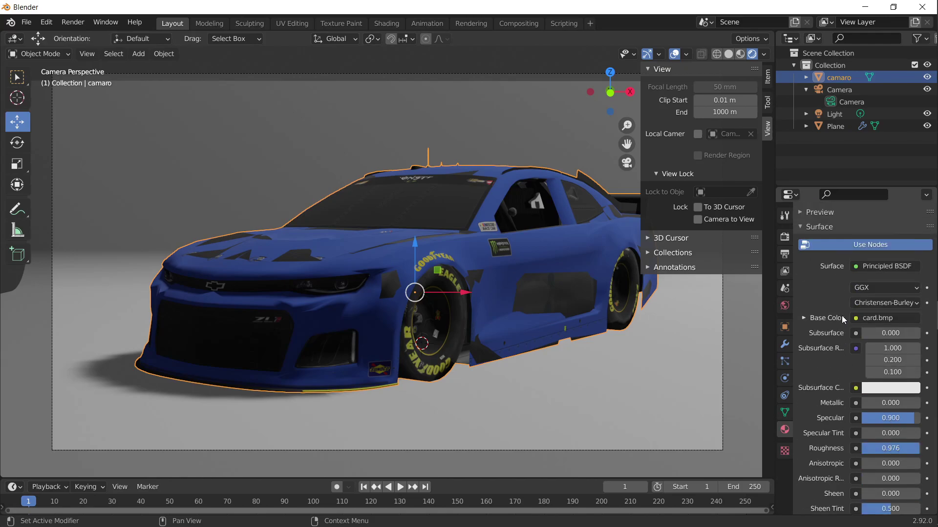
{"action": "left_click", "coordinate": [841, 286]}
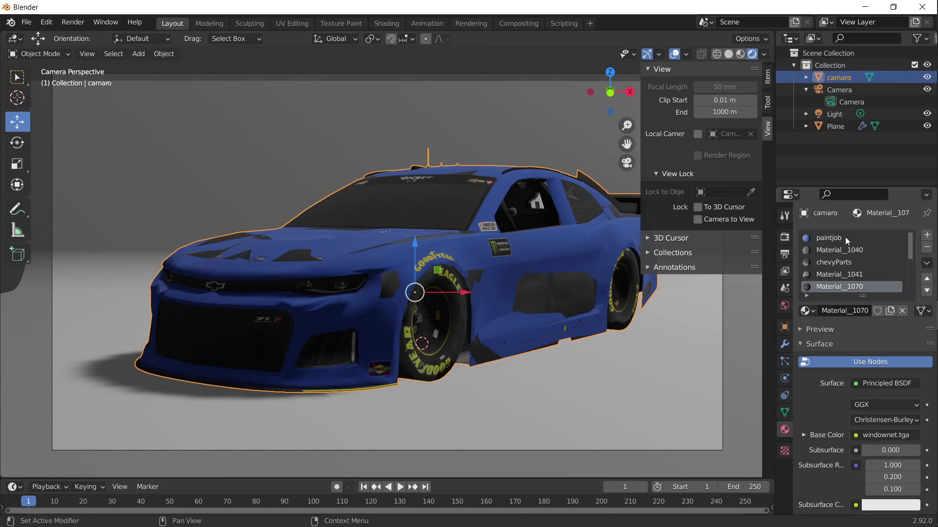
{"action": "scroll", "coordinate": [845, 237], "scroll_direction": "down", "scroll_amount": 2}
{"action": "scroll", "coordinate": [833, 307], "scroll_direction": "down", "scroll_amount": 15}
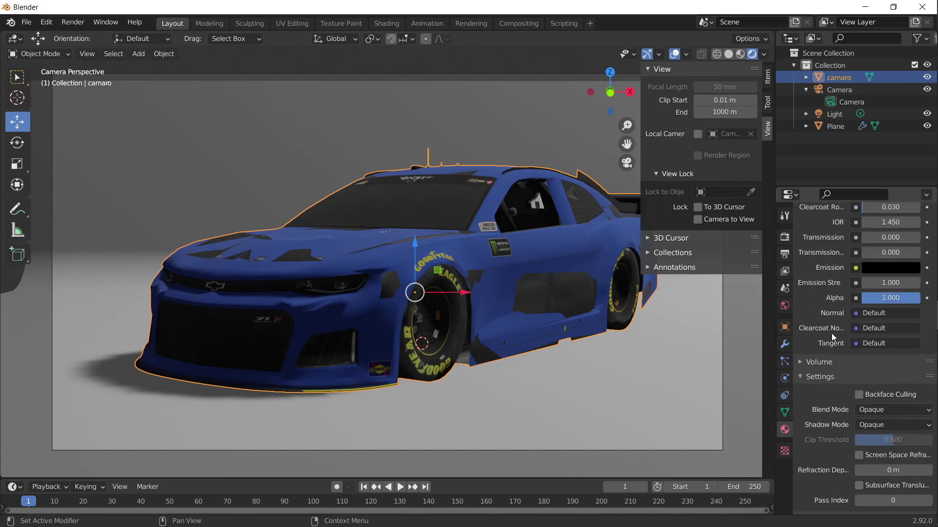
{"action": "left_click", "coordinate": [866, 371]}
{"action": "scroll", "coordinate": [866, 371], "scroll_direction": "up", "scroll_amount": 15}
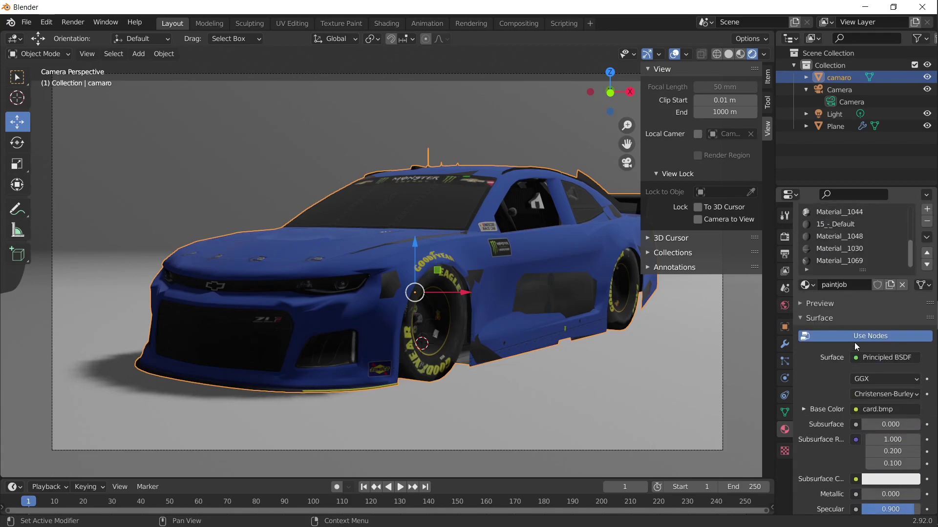
Set the blend mode of the car's Material__1040 to Opaque
{"action": "scroll", "coordinate": [843, 236], "scroll_direction": "up", "scroll_amount": 3}
{"action": "left_click", "coordinate": [843, 236]}
{"action": "scroll", "coordinate": [840, 247], "scroll_direction": "up", "scroll_amount": 2}
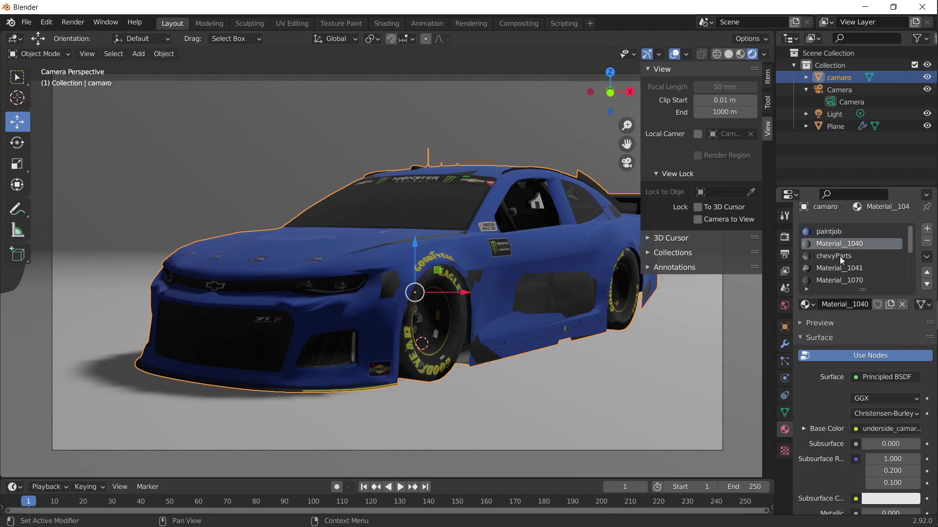
{"action": "scroll", "coordinate": [837, 356], "scroll_direction": "down", "scroll_amount": 12}
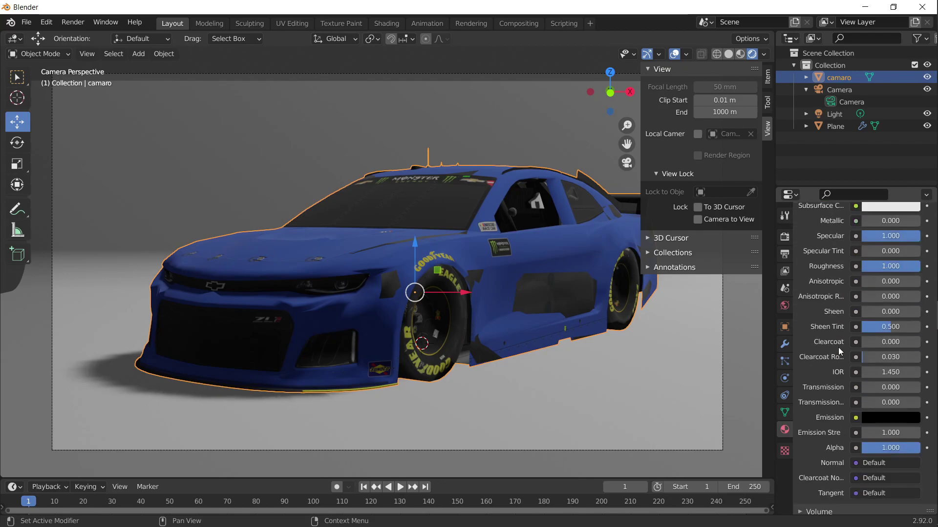
{"action": "scroll", "coordinate": [867, 406], "scroll_direction": "up", "scroll_amount": 12}
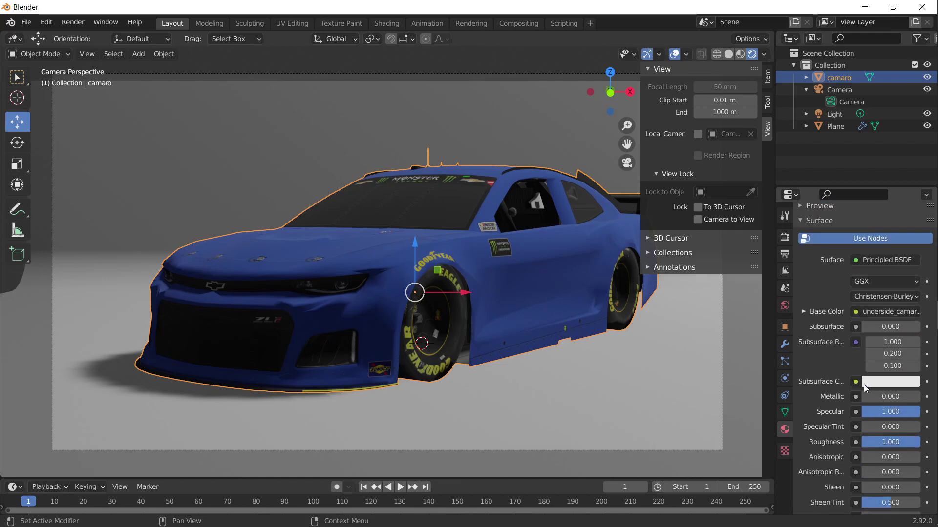
Set the blend mode of the car's chevyParts material to Opaque
{"action": "left_click", "coordinate": [830, 262]}
{"action": "scroll", "coordinate": [824, 398], "scroll_direction": "down", "scroll_amount": 14}
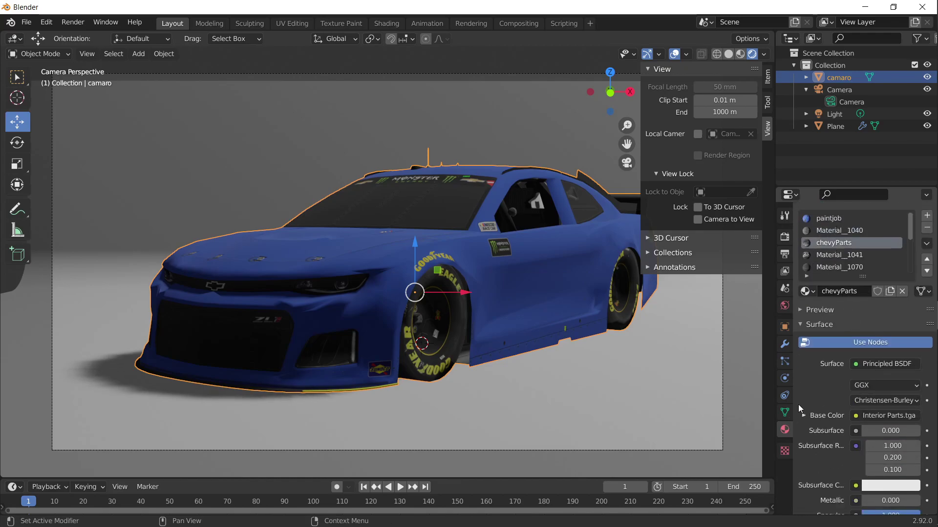
{"action": "scroll", "coordinate": [855, 408], "scroll_direction": "down", "scroll_amount": 5}
{"action": "scroll", "coordinate": [869, 414], "scroll_direction": "up", "scroll_amount": 17}
{"action": "scroll", "coordinate": [861, 391], "scroll_direction": "up", "scroll_amount": 6}
Set the blend mode of the car's Material__1041 and Material__1070 to Opaque
{"action": "left_click", "coordinate": [863, 275]}
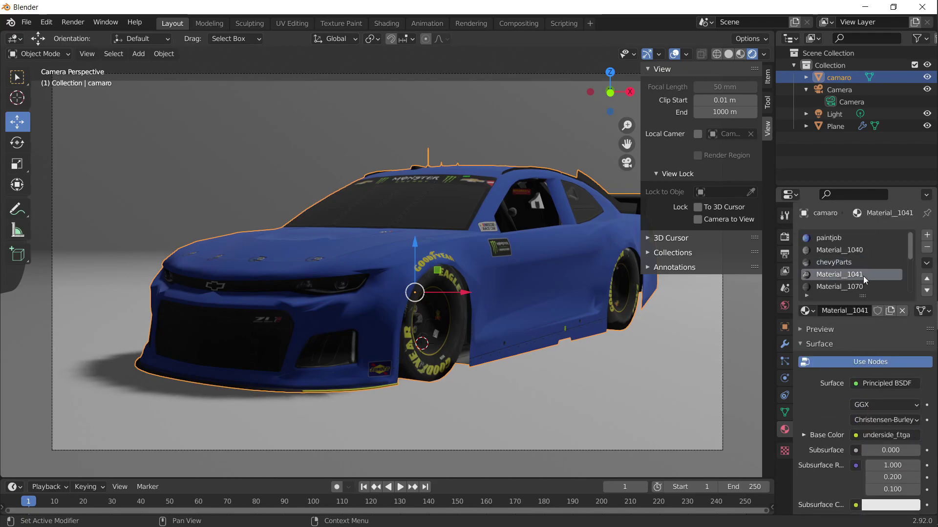
{"action": "scroll", "coordinate": [835, 381], "scroll_direction": "down", "scroll_amount": 15}
{"action": "scroll", "coordinate": [850, 441], "scroll_direction": "down", "scroll_amount": 2}
{"action": "scroll", "coordinate": [855, 427], "scroll_direction": "up", "scroll_amount": 16}
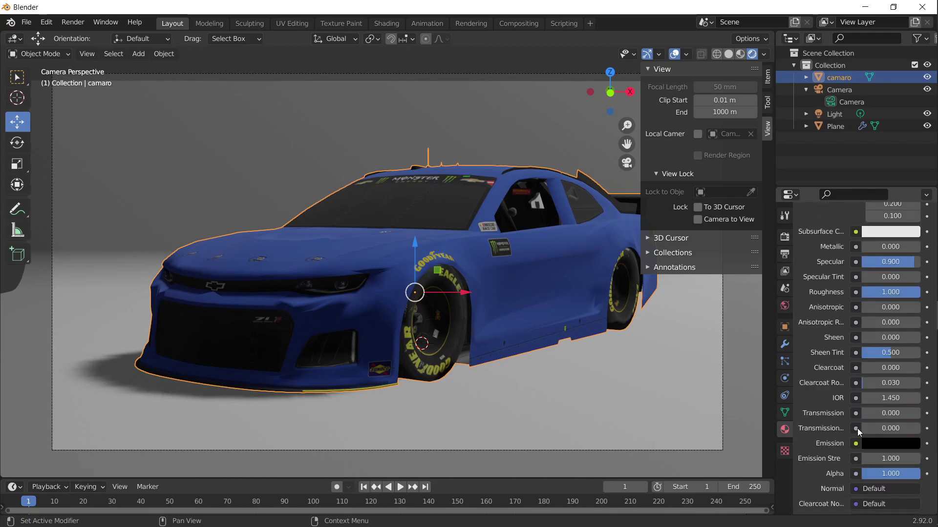
{"action": "scroll", "coordinate": [836, 359], "scroll_direction": "down", "scroll_amount": 15}
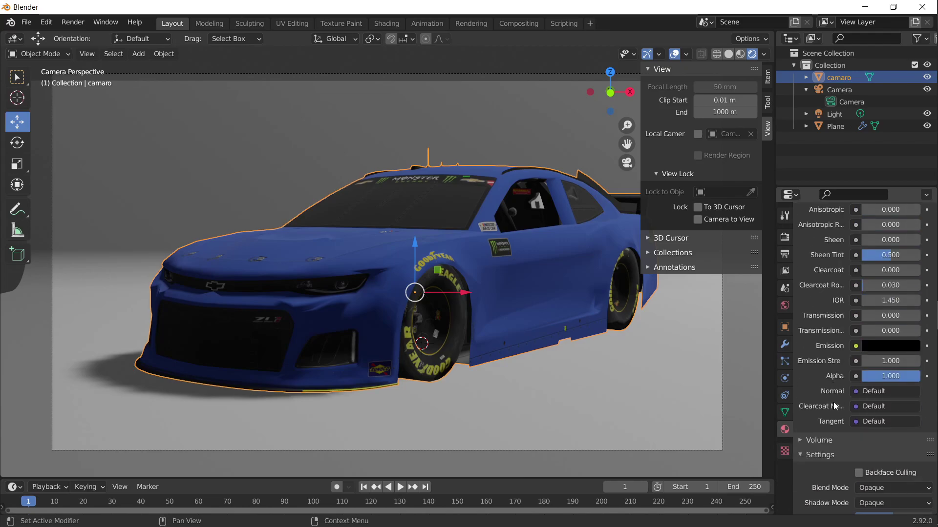
{"action": "scroll", "coordinate": [862, 380], "scroll_direction": "up", "scroll_amount": 16}
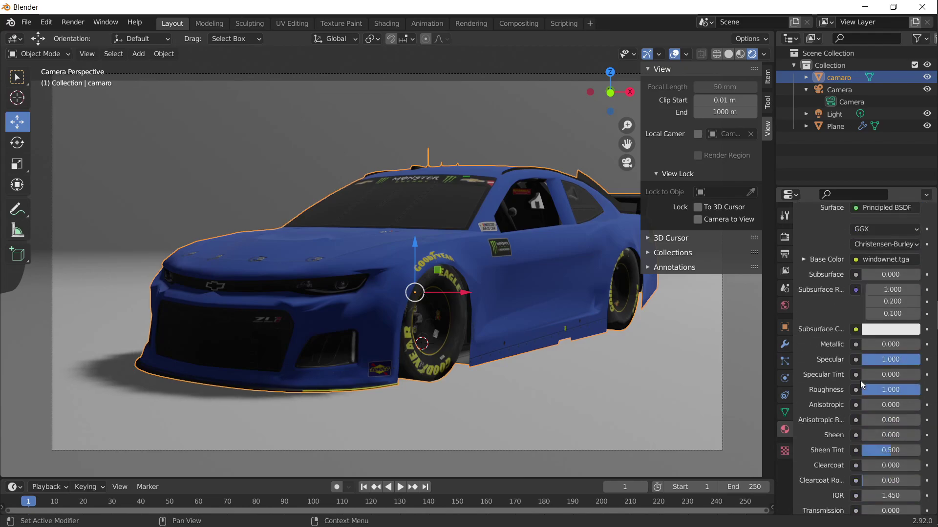
Go through the surface and material settings of the car's Material__1060, Material__1044 and 15_-_Default
{"action": "scroll", "coordinate": [853, 239], "scroll_direction": "down", "scroll_amount": 2}
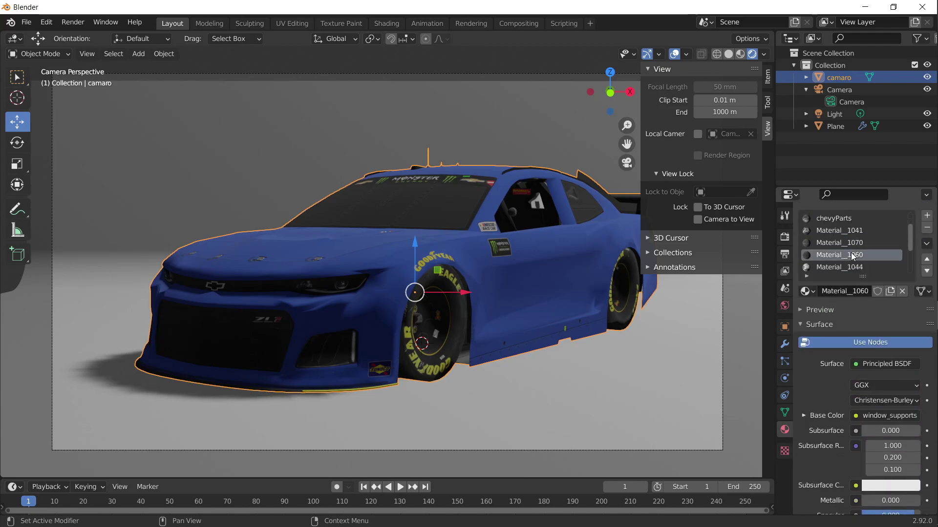
{"action": "scroll", "coordinate": [860, 398], "scroll_direction": "down", "scroll_amount": 15}
{"action": "scroll", "coordinate": [862, 423], "scroll_direction": "up", "scroll_amount": 15}
{"action": "left_click", "coordinate": [858, 274]}
{"action": "scroll", "coordinate": [837, 385], "scroll_direction": "down", "scroll_amount": 15}
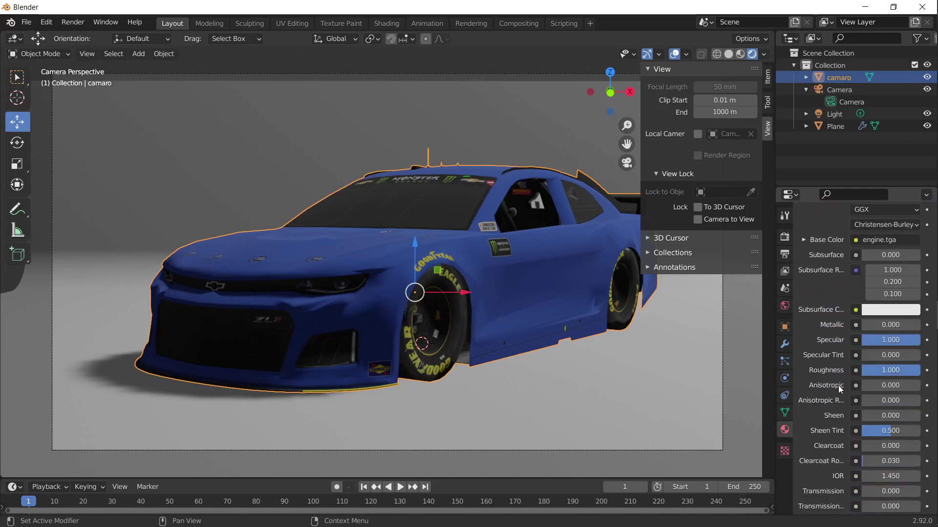
{"action": "scroll", "coordinate": [861, 414], "scroll_direction": "up", "scroll_amount": 8}
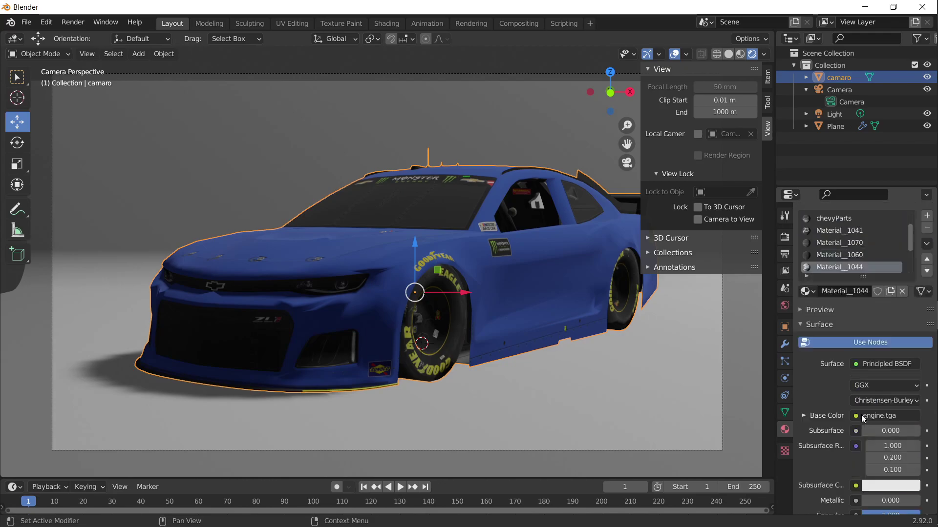
{"action": "left_click", "coordinate": [849, 238]}
{"action": "scroll", "coordinate": [840, 395], "scroll_direction": "down", "scroll_amount": 6}
{"action": "scroll", "coordinate": [840, 395], "scroll_direction": "down", "scroll_amount": 10}
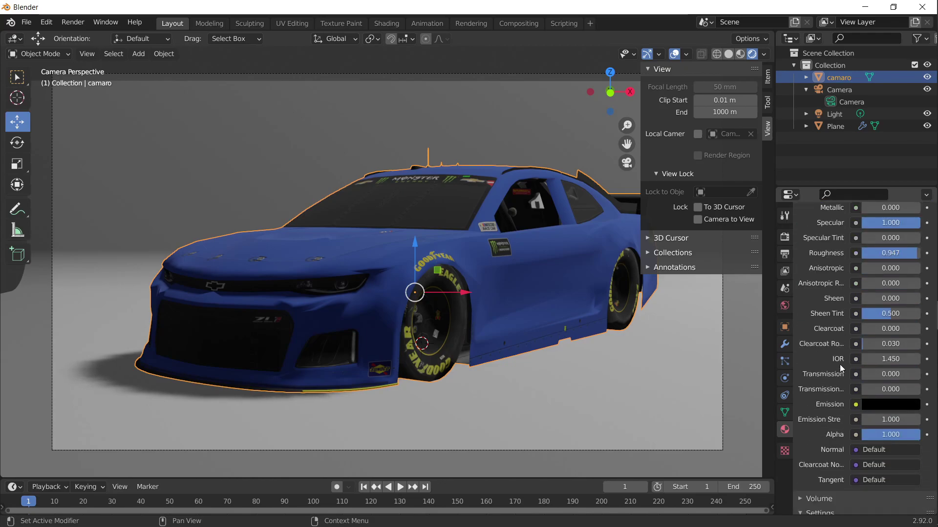
{"action": "scroll", "coordinate": [860, 417], "scroll_direction": "up", "scroll_amount": 12}
{"action": "scroll", "coordinate": [860, 400], "scroll_direction": "up", "scroll_amount": 6}
Enable backface culling for the car's Material__1048, Material__1030 and Material__1069
{"action": "left_click", "coordinate": [863, 259]}
{"action": "scroll", "coordinate": [863, 324], "scroll_direction": "down", "scroll_amount": 12}
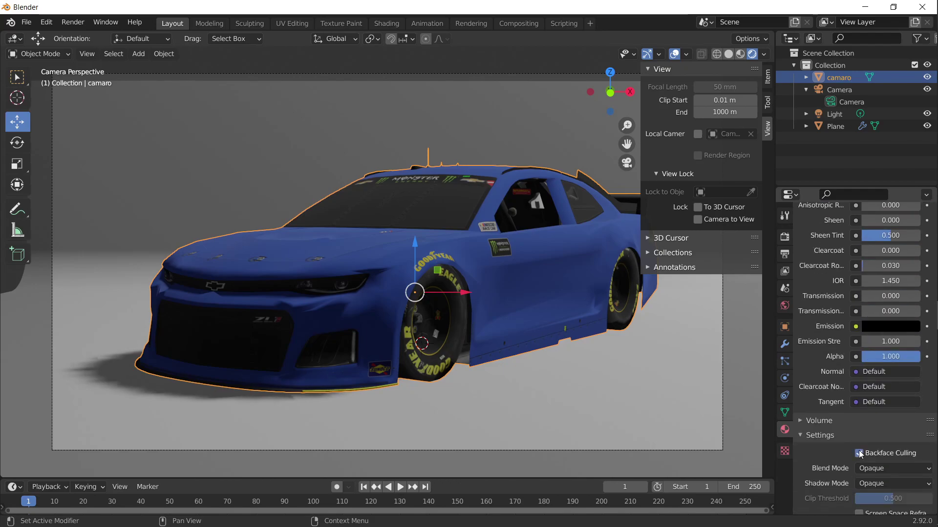
{"action": "scroll", "coordinate": [859, 342], "scroll_direction": "up", "scroll_amount": 10}
{"action": "left_click", "coordinate": [854, 274]}
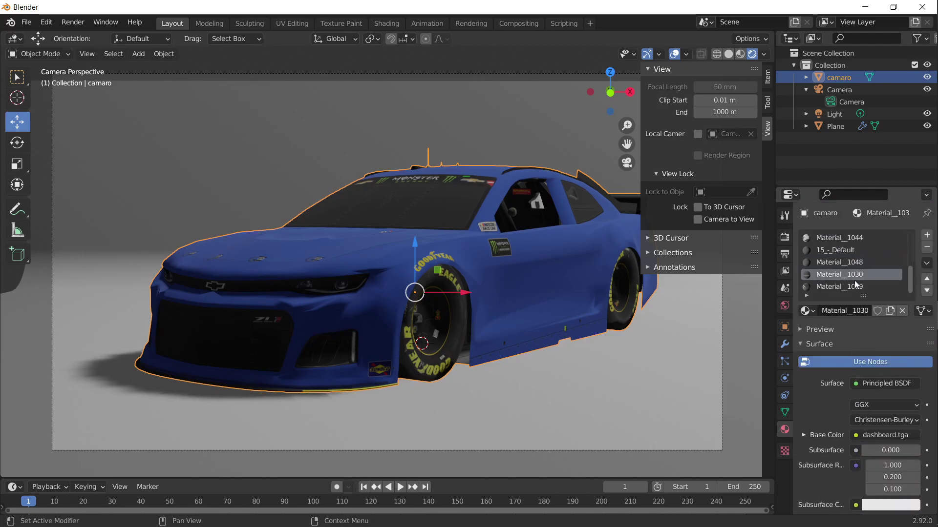
{"action": "scroll", "coordinate": [857, 393], "scroll_direction": "down", "scroll_amount": 10}
{"action": "left_click", "coordinate": [858, 453]}
{"action": "scroll", "coordinate": [858, 425], "scroll_direction": "up", "scroll_amount": 10}
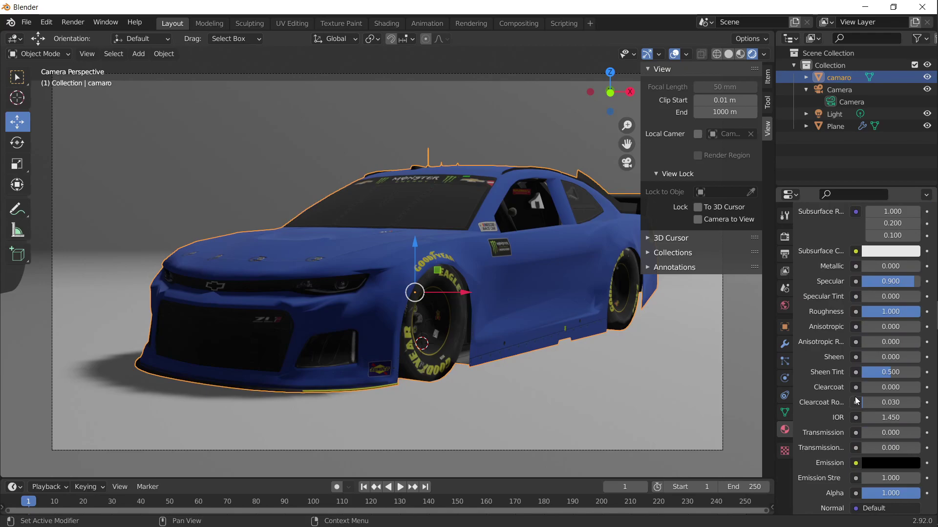
{"action": "left_click", "coordinate": [839, 287]}
{"action": "scroll", "coordinate": [842, 450], "scroll_direction": "down", "scroll_amount": 10}
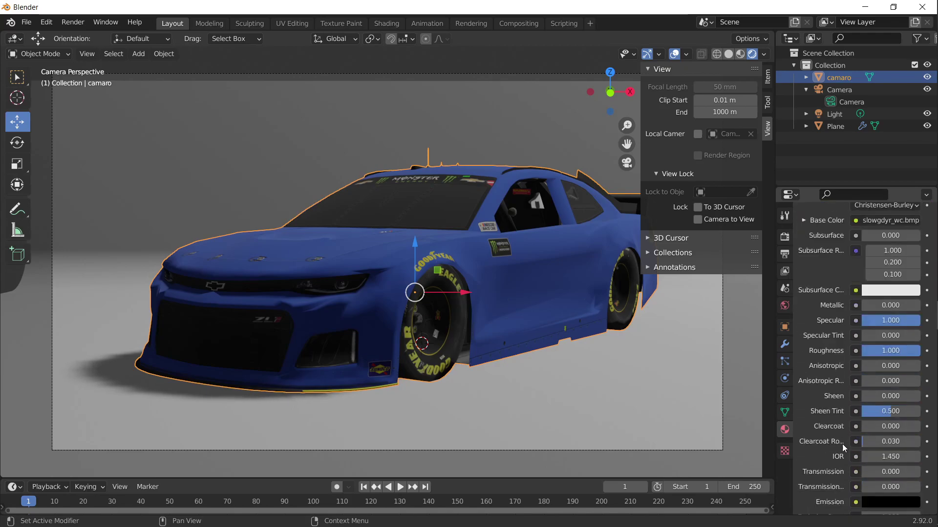
{"action": "left_click", "coordinate": [868, 491]}
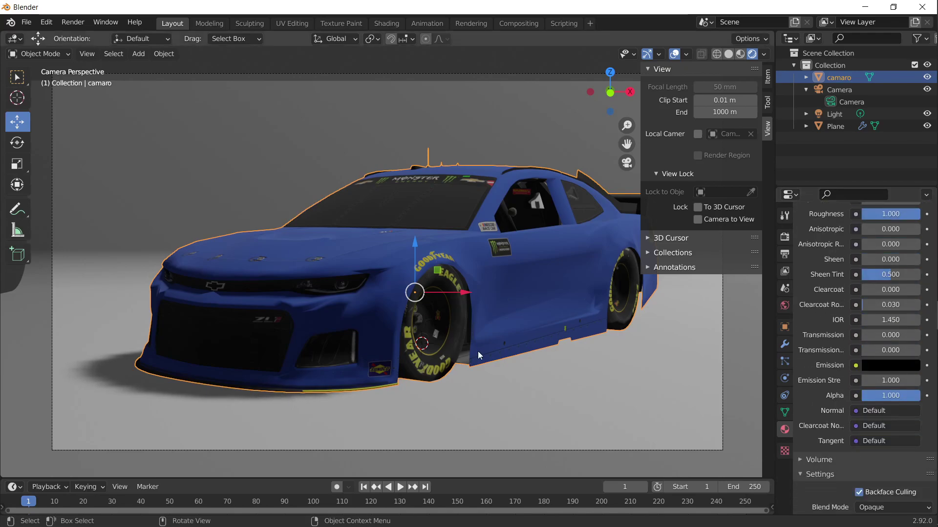
Turn off Auto Smooth in the normals settings of the camaro mesh
{"action": "left_click", "coordinate": [485, 268]}
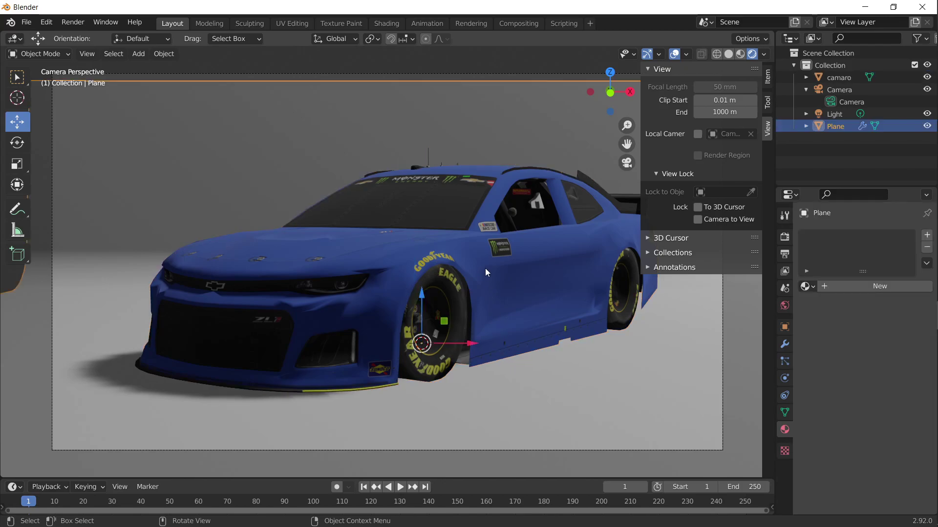
{"action": "left_click", "coordinate": [484, 268]}
{"action": "left_click", "coordinate": [849, 237]}
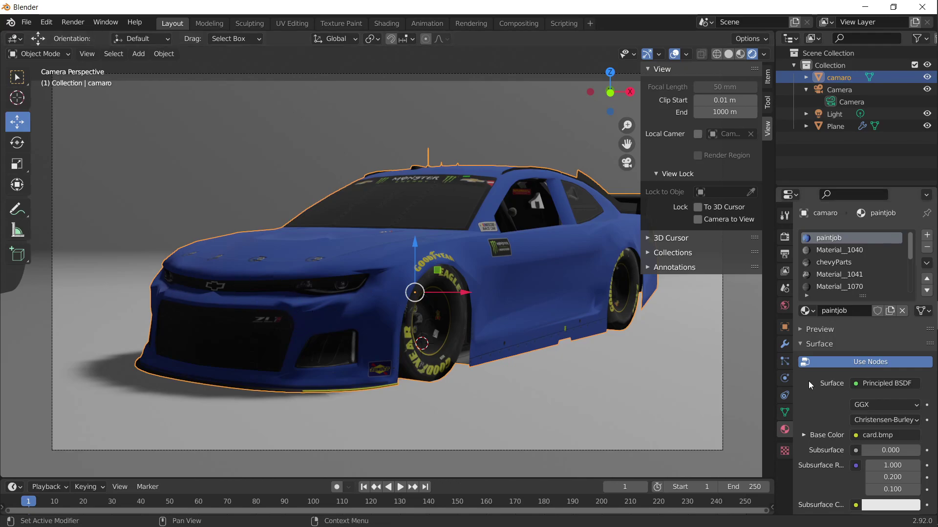
{"action": "left_click", "coordinate": [785, 413]}
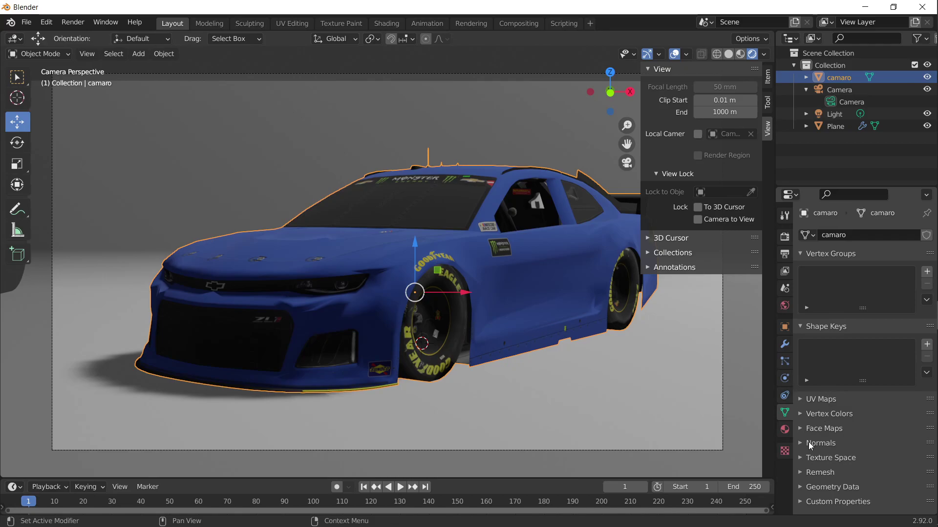
{"action": "left_click", "coordinate": [804, 429]}
{"action": "scroll", "coordinate": [825, 391], "scroll_direction": "down", "scroll_amount": 2}
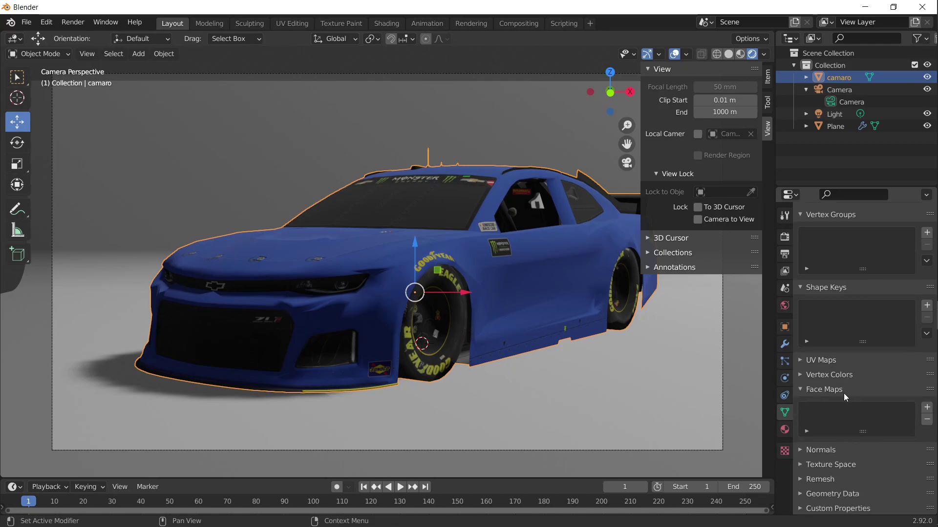
{"action": "left_click", "coordinate": [805, 388]}
{"action": "left_click", "coordinate": [804, 437]}
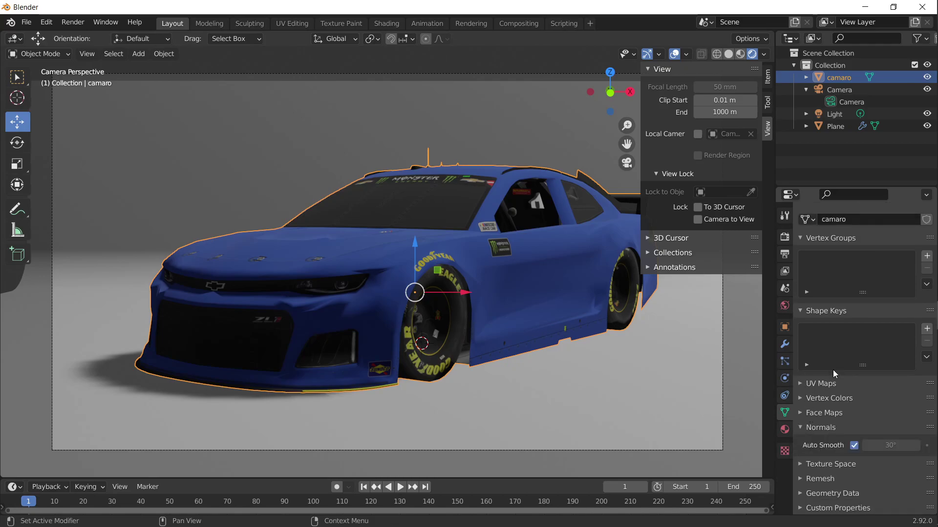
{"action": "left_click", "coordinate": [854, 446]}
{"action": "left_click", "coordinate": [853, 445]}
{"action": "left_click", "coordinate": [853, 445]}
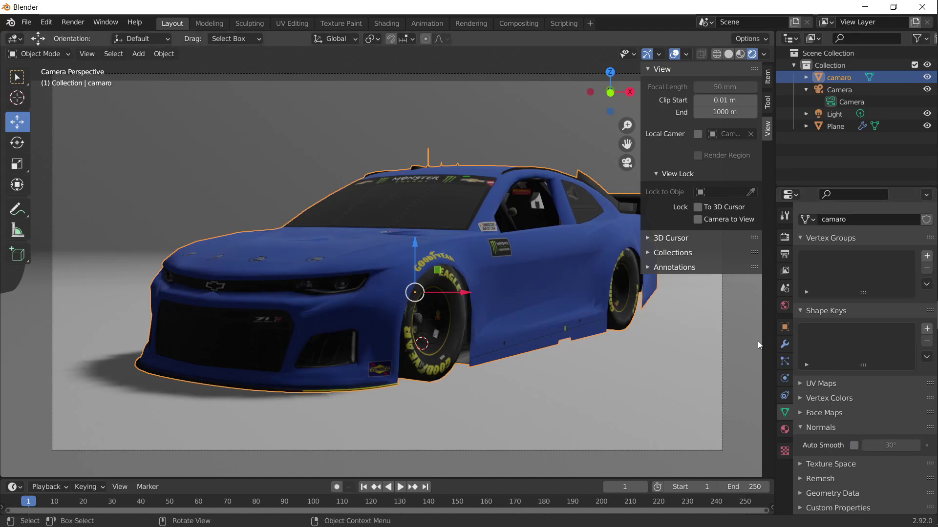
Add an Edge Split modifier to the camaro and keep the camaro selected
{"action": "left_click", "coordinate": [785, 344]}
{"action": "left_click", "coordinate": [843, 236]}
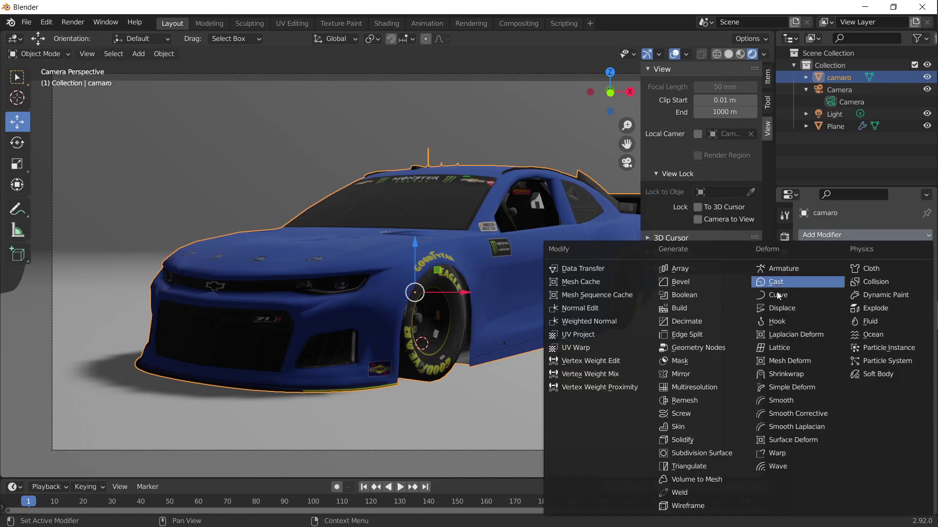
{"action": "left_click", "coordinate": [707, 330]}
{"action": "left_click", "coordinate": [707, 331]}
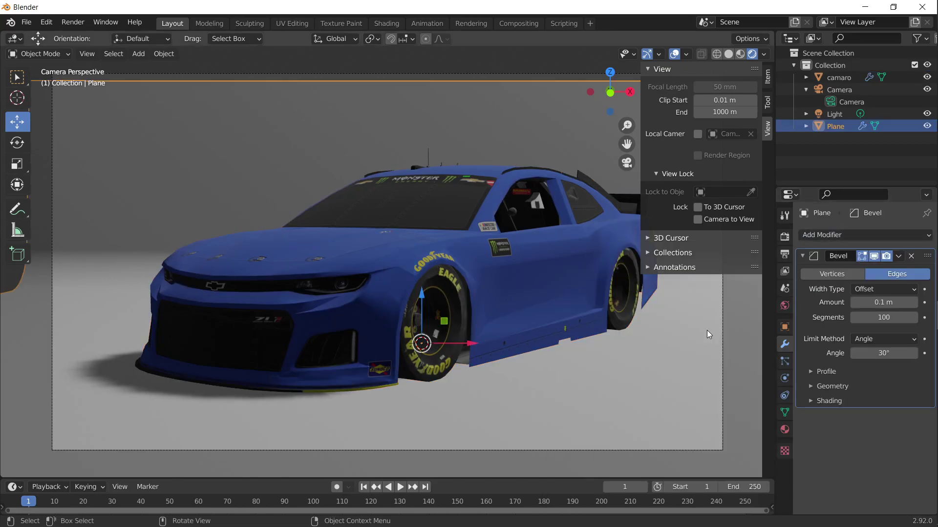
{"action": "left_click", "coordinate": [876, 319]}
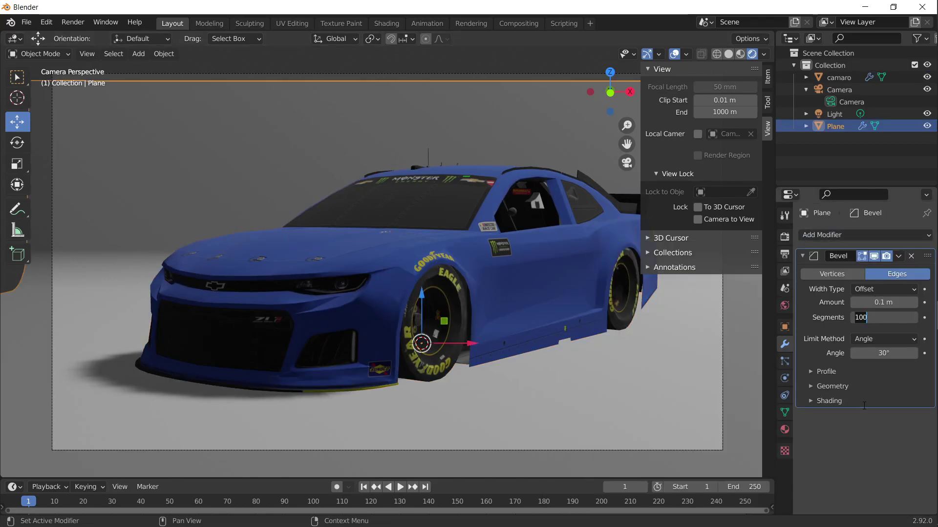
{"action": "left_click", "coordinate": [455, 314]}
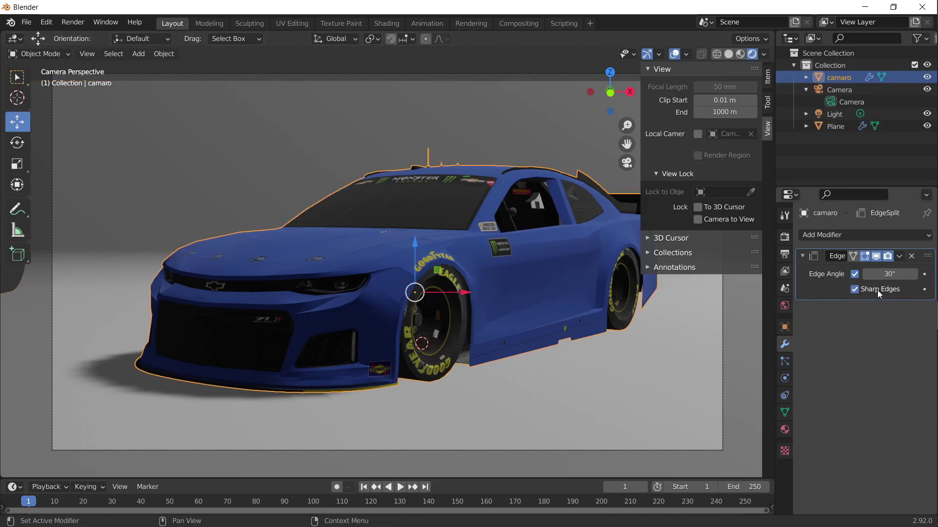
Turn off Sharp Edges in the camaro's Edge Split modifier and return to the camera view
{"action": "left_click", "coordinate": [855, 289]}
{"action": "left_click", "coordinate": [855, 289]}
{"action": "left_click", "coordinate": [855, 289]}
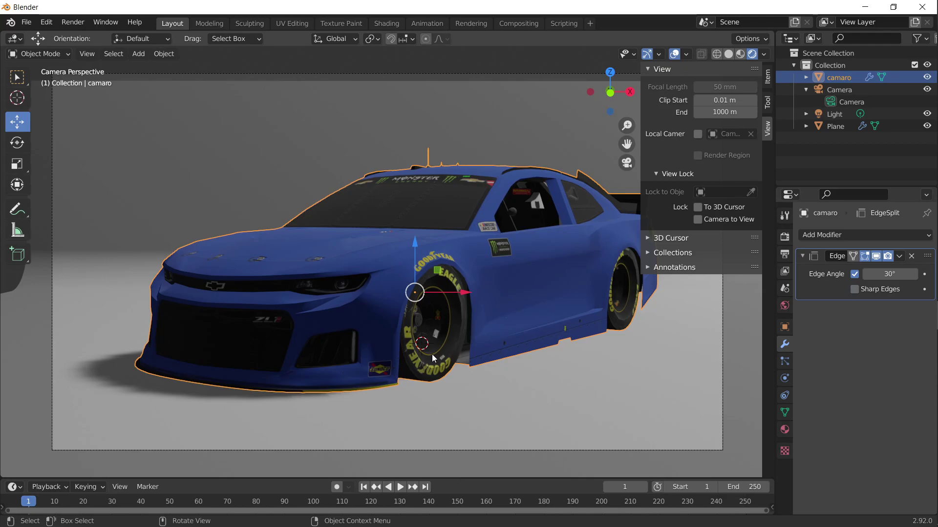
{"action": "middle_click_drag", "start_coordinate": [444, 342], "coordinate": [355, 331]}
{"action": "key", "text": "KP_0"}
{"action": "left_click", "coordinate": [785, 237]}
{"action": "left_click", "coordinate": [880, 236]}
{"action": "left_click", "coordinate": [878, 237]}
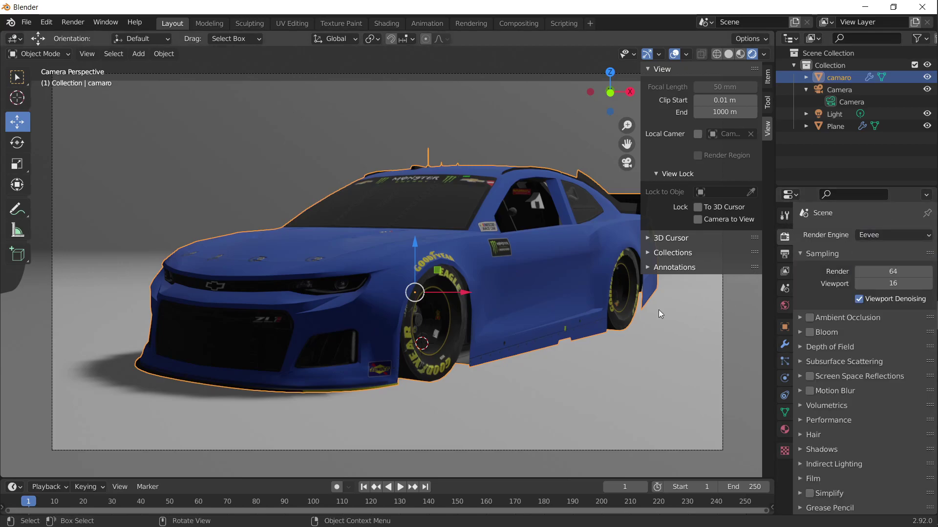
Move the light along the Y axis toward the camera side, lower it along Z, and check the car through the camera
{"action": "scroll", "coordinate": [581, 312], "scroll_direction": "down", "scroll_amount": 3}
{"action": "middle_click_drag", "start_coordinate": [580, 312], "coordinate": [532, 274]}
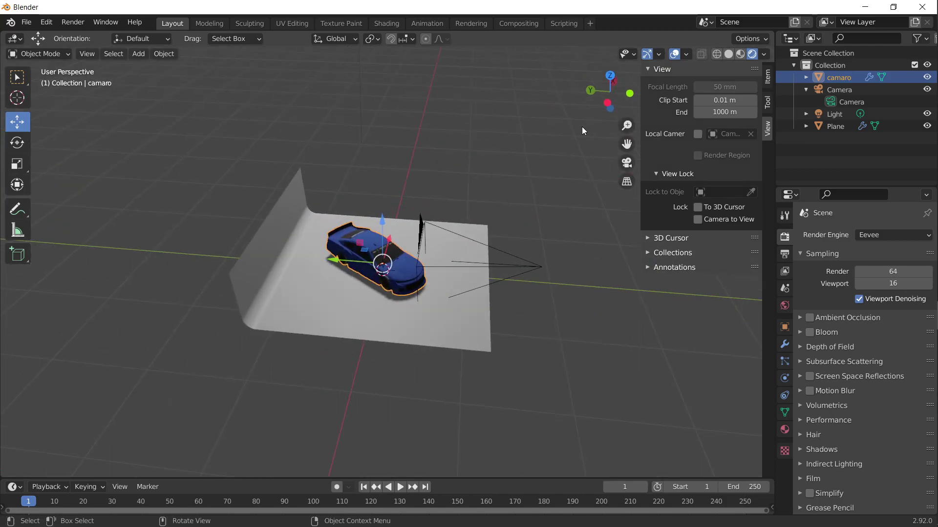
{"action": "left_click", "coordinate": [836, 114]}
{"action": "middle_click_drag", "start_coordinate": [561, 210], "coordinate": [502, 252]}
{"action": "scroll", "coordinate": [502, 252], "scroll_direction": "down", "scroll_amount": 6}
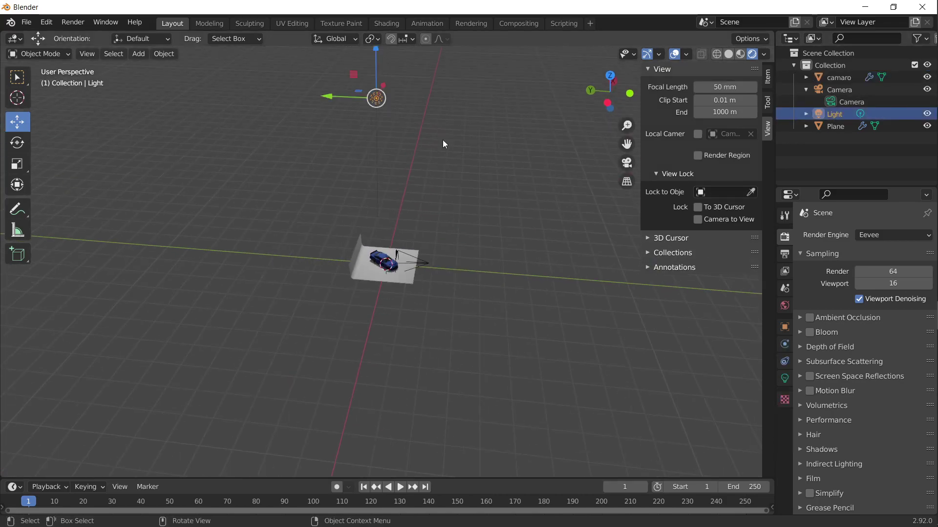
{"action": "left_click_drag", "start_coordinate": [331, 99], "coordinate": [384, 98]}
{"action": "left_click_drag", "start_coordinate": [428, 72], "coordinate": [432, 172]}
{"action": "key", "text": "KP_0"}
{"action": "scroll", "coordinate": [430, 176], "scroll_direction": "down", "scroll_amount": 1}
{"action": "scroll", "coordinate": [425, 188], "scroll_direction": "up", "scroll_amount": 6}
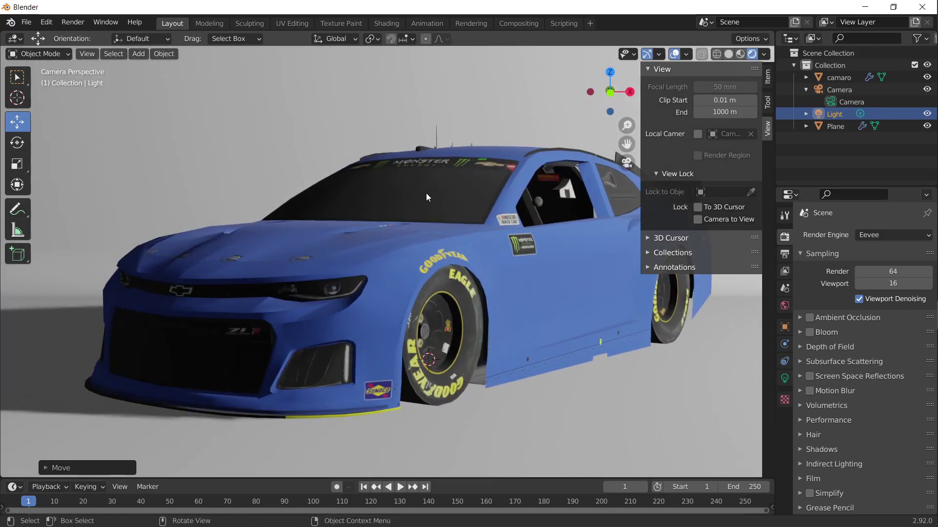
Set the light's power to 1028.6 W and reposition the light to brighten the car in the camera view
{"action": "middle_click_drag", "start_coordinate": [426, 192], "coordinate": [553, 225]}
{"action": "scroll", "coordinate": [552, 225], "scroll_direction": "down", "scroll_amount": 5}
{"action": "left_click", "coordinate": [784, 379]}
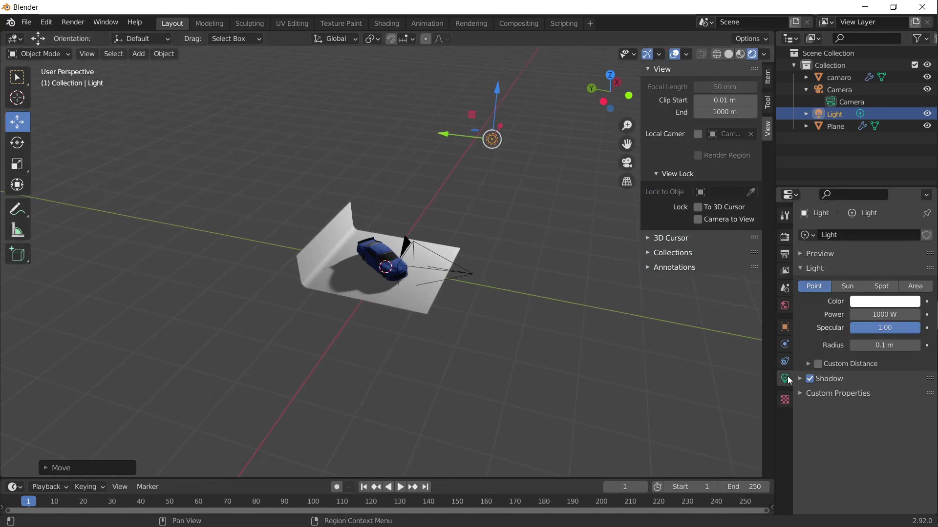
{"action": "left_click_drag", "start_coordinate": [875, 311], "coordinate": [890, 311]}
{"action": "middle_click_drag", "start_coordinate": [474, 159], "coordinate": [587, 227]}
{"action": "left_click_drag", "start_coordinate": [587, 227], "coordinate": [423, 317]}
{"action": "key", "text": "KP_0"}
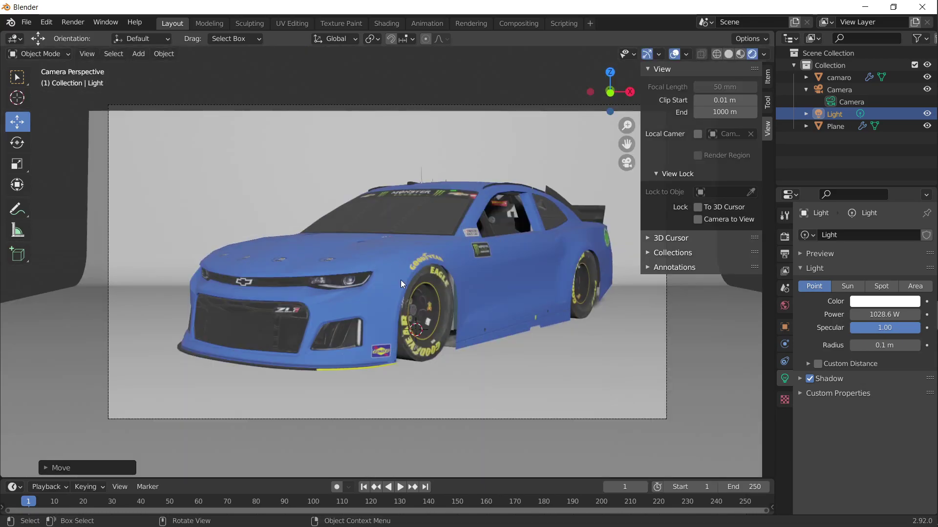
Set the car's paintjob material to a specular of 0.495 and a roughness of 0.000
{"action": "left_click", "coordinate": [401, 280]}
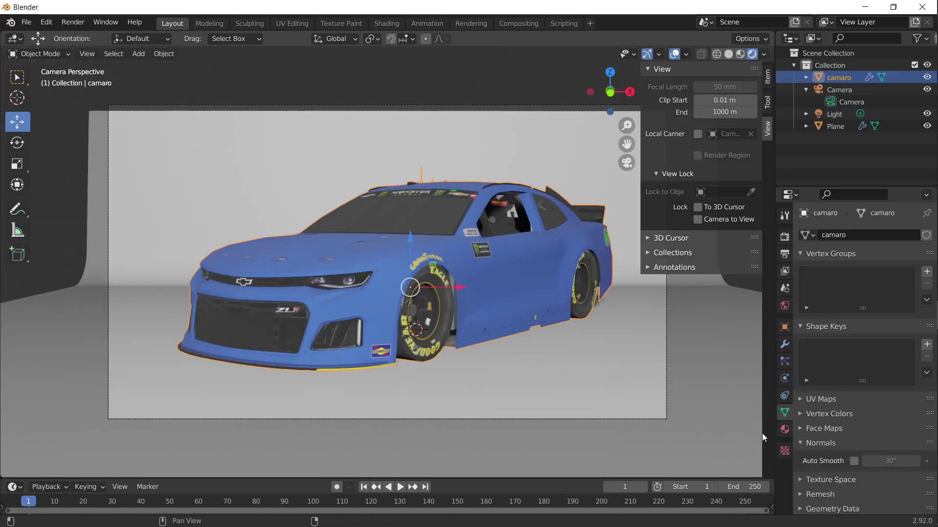
{"action": "left_click", "coordinate": [784, 430]}
{"action": "scroll", "coordinate": [855, 362], "scroll_direction": "down", "scroll_amount": 10}
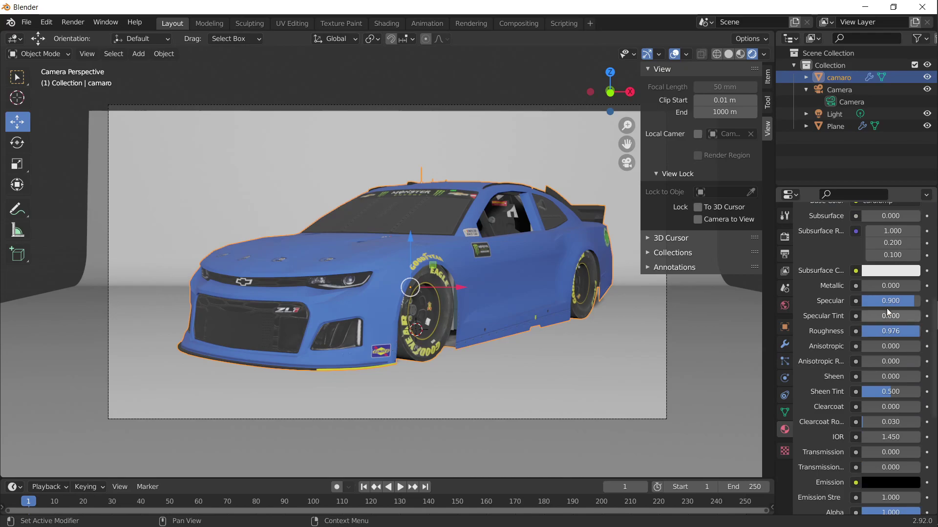
{"action": "left_click_drag", "start_coordinate": [887, 301], "coordinate": [864, 301]}
{"action": "left_click_drag", "start_coordinate": [910, 336], "coordinate": [863, 331]}
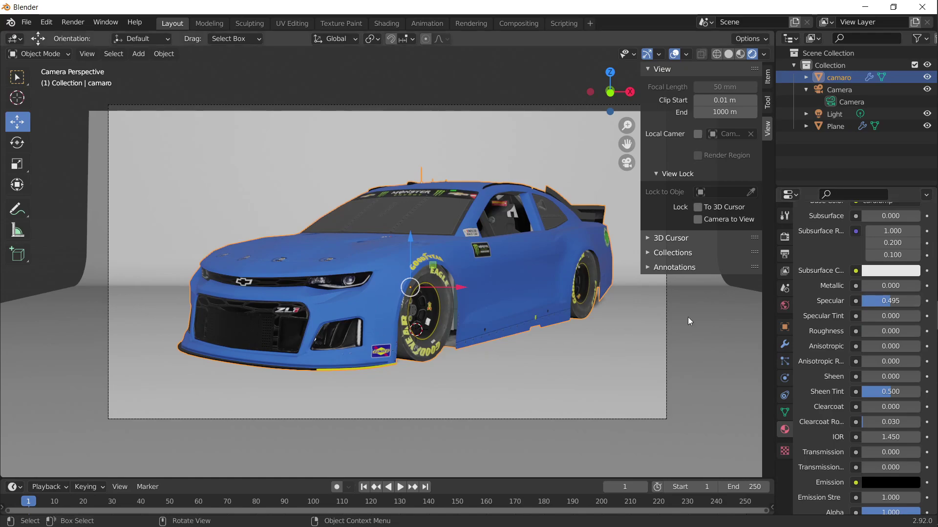
Lower the specular of the car's Material__1040 to 0.397
{"action": "scroll", "coordinate": [850, 253], "scroll_direction": "up", "scroll_amount": 10}
{"action": "left_click", "coordinate": [847, 248]}
{"action": "scroll", "coordinate": [846, 322], "scroll_direction": "down", "scroll_amount": 12}
{"action": "scroll", "coordinate": [887, 263], "scroll_direction": "up", "scroll_amount": 3}
{"action": "left_click_drag", "start_coordinate": [903, 289], "coordinate": [892, 304]}
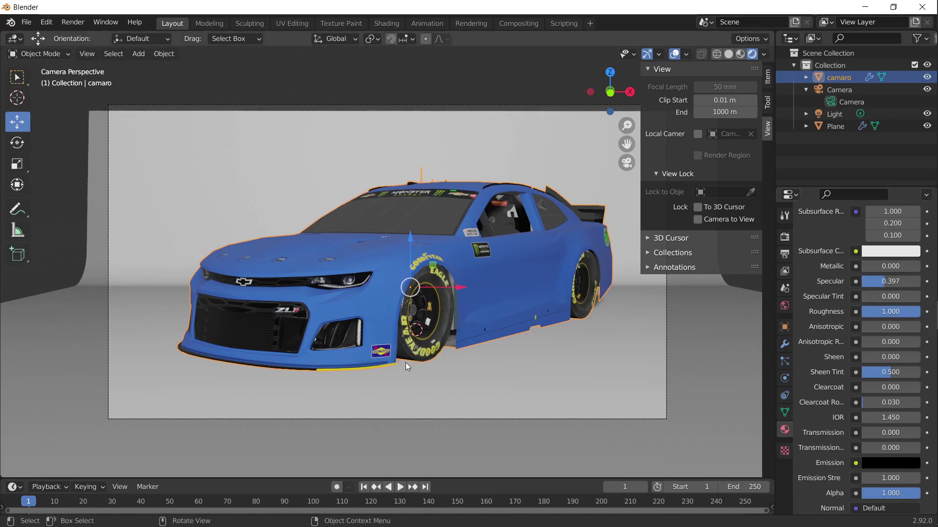
Examine the car's Material__1030 in a flat preview and select Material__1048
{"action": "left_click", "coordinate": [417, 209]}
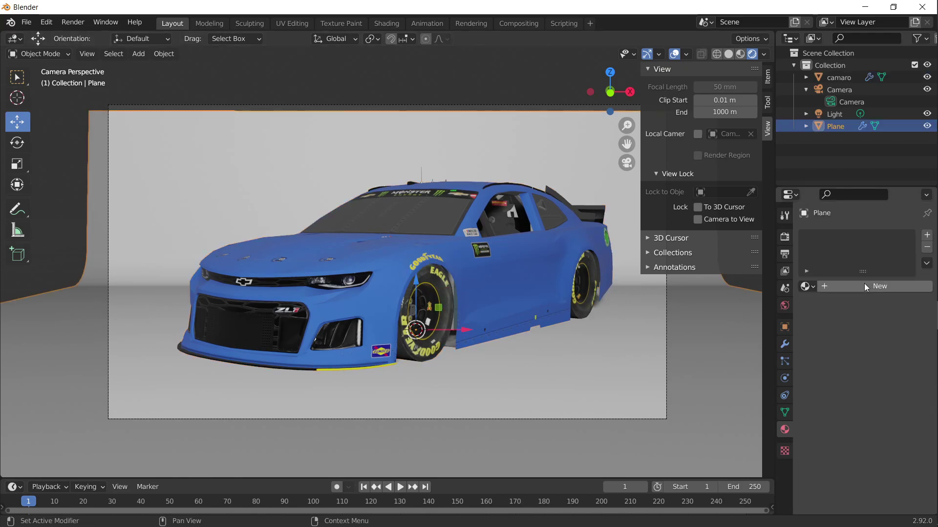
{"action": "key", "text": "ctrl+z"}
{"action": "left_click", "coordinate": [839, 275]}
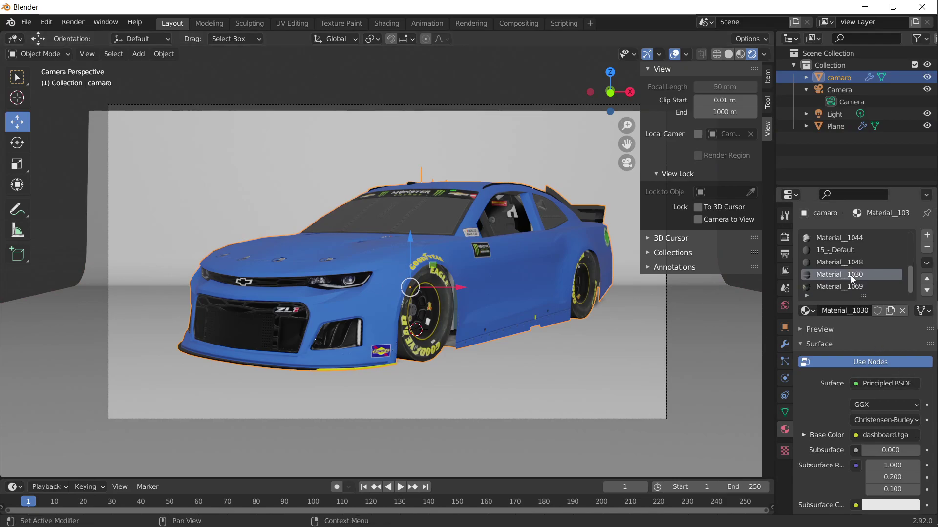
{"action": "left_click", "coordinate": [801, 332]}
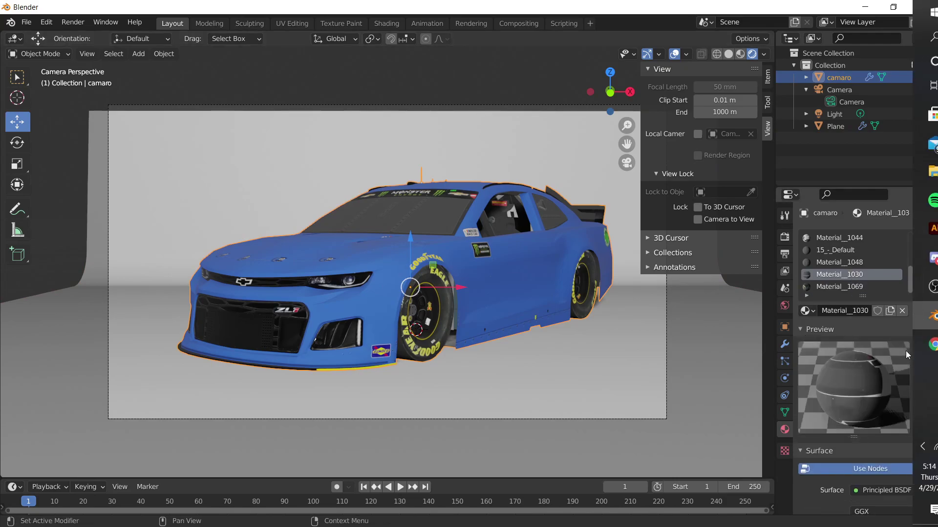
{"action": "left_click", "coordinate": [924, 347]}
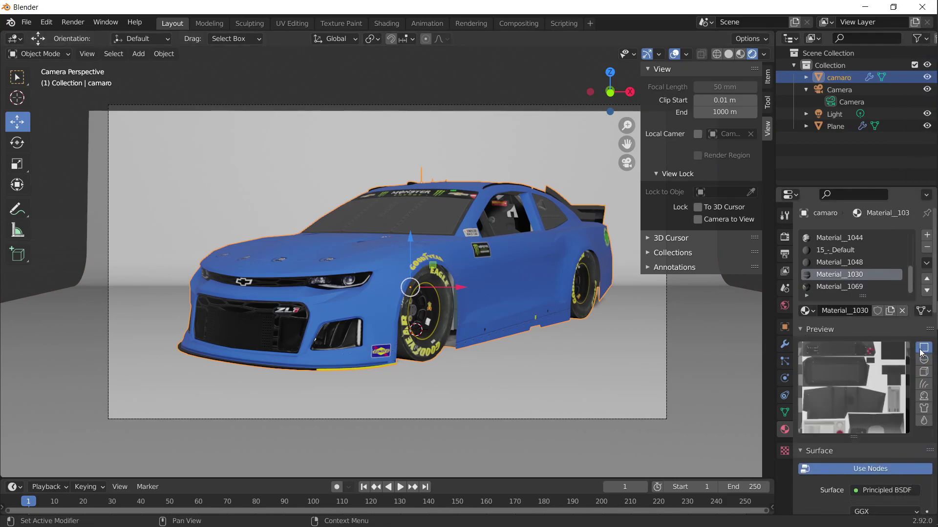
{"action": "left_click", "coordinate": [810, 330]}
{"action": "left_click", "coordinate": [836, 263]}
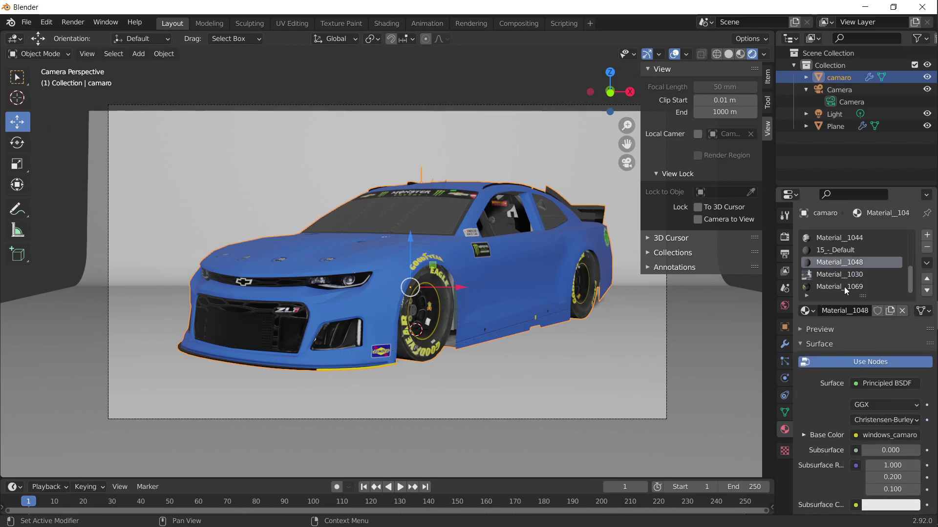
Examine the car's Material__1048 in a flat preview and look through its surface settings
{"action": "left_click", "coordinate": [804, 343]}
{"action": "left_click", "coordinate": [804, 329]}
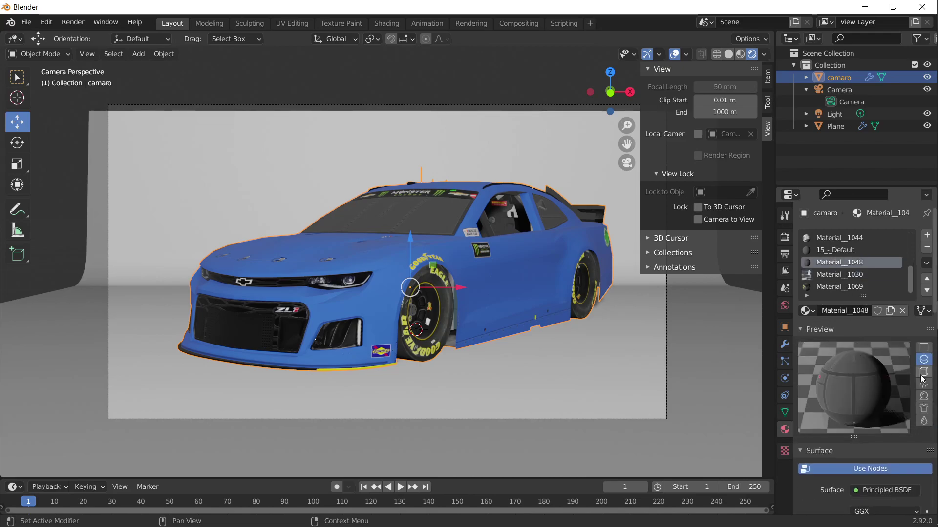
{"action": "left_click", "coordinate": [924, 348]}
{"action": "left_click", "coordinate": [810, 330]}
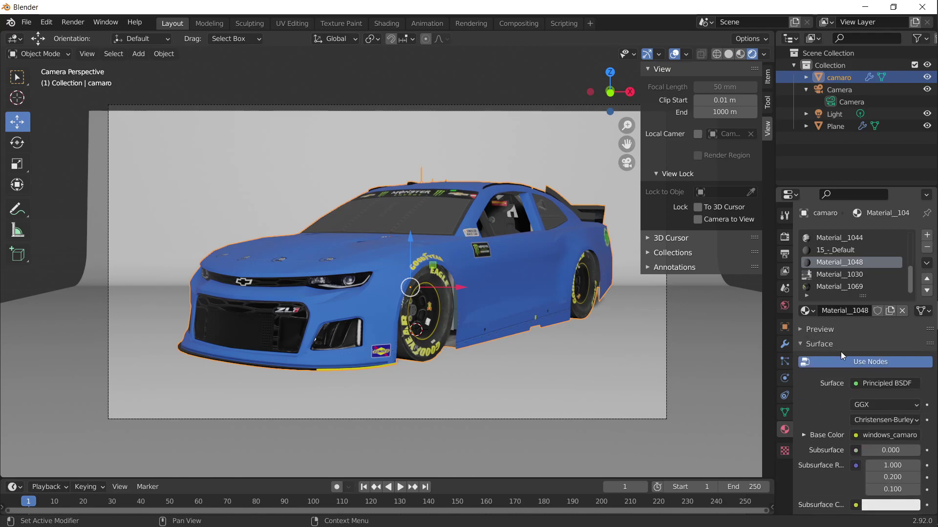
{"action": "scroll", "coordinate": [866, 348], "scroll_direction": "down", "scroll_amount": 5}
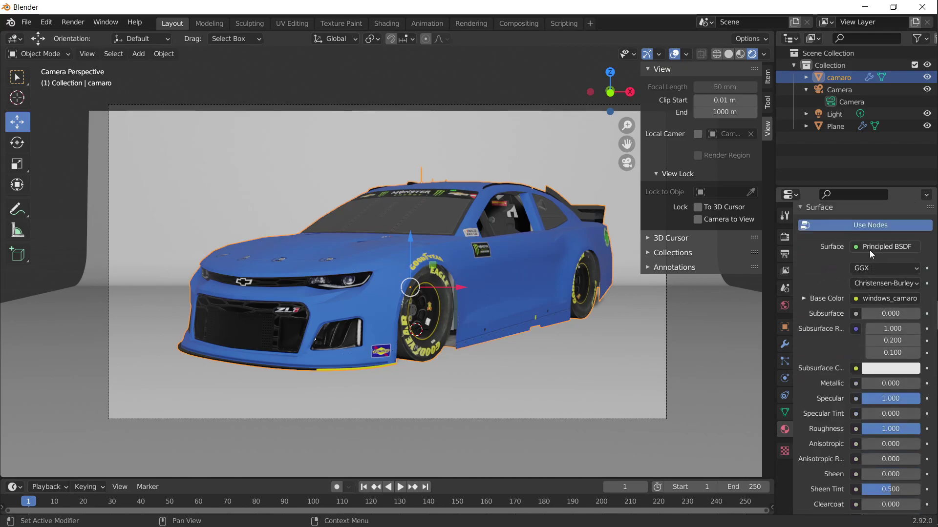
{"action": "scroll", "coordinate": [870, 273], "scroll_direction": "up", "scroll_amount": 2}
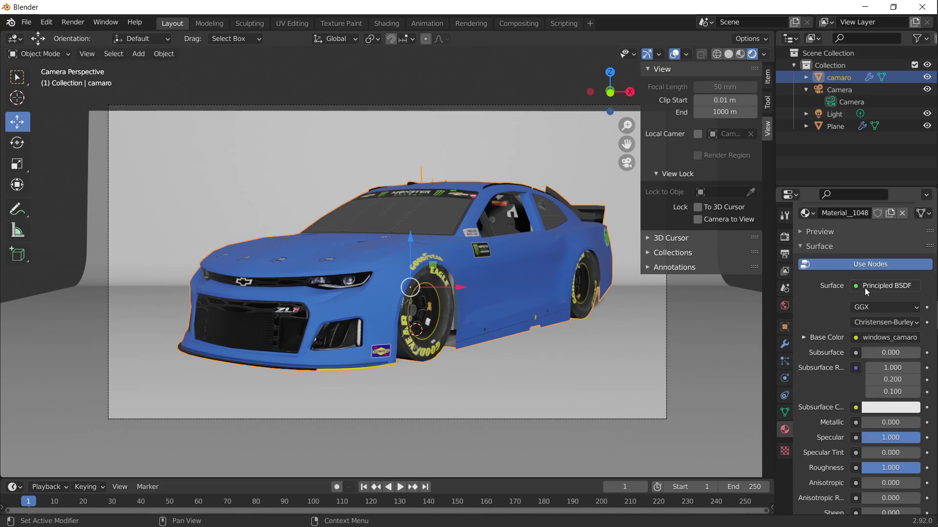
Try a Glass BSDF surface with roughness 0.124 on Material__1048, return it to Principled BSDF, and undo the shader changes
{"action": "left_click", "coordinate": [855, 287]}
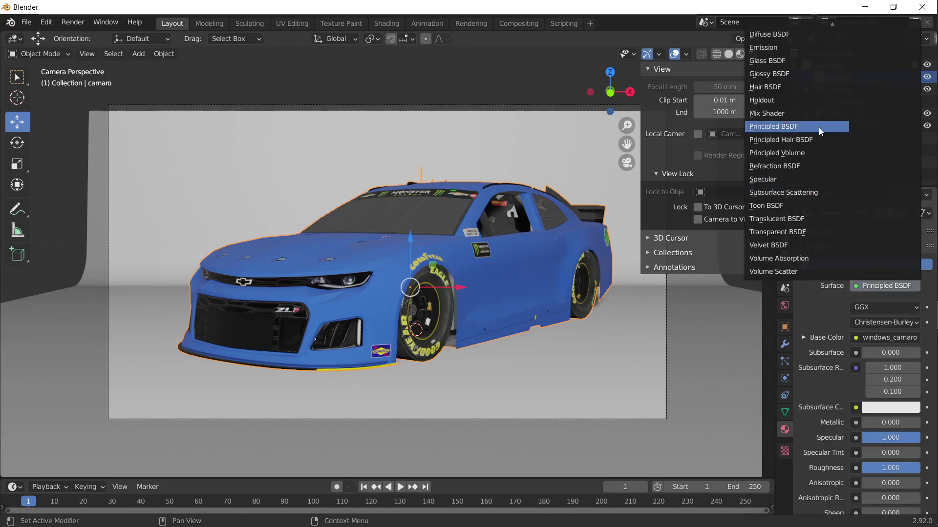
{"action": "left_click", "coordinate": [790, 61]}
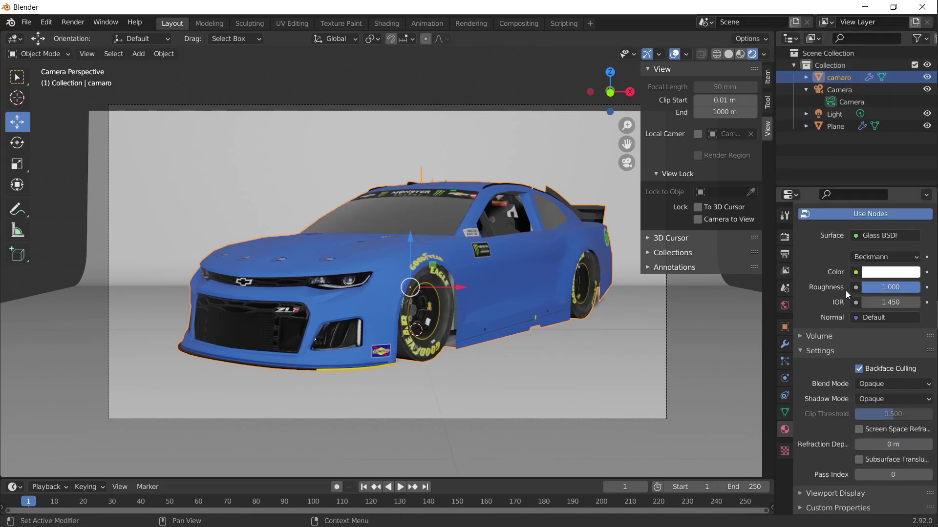
{"action": "mouse_move", "coordinate": [862, 287]}
{"action": "left_mouse_down"}
{"action": "mouse_move", "coordinate": [826, 287]}
{"action": "mouse_move", "coordinate": [869, 288]}
{"action": "left_mouse_up"}
{"action": "scroll", "coordinate": [868, 293], "scroll_direction": "up", "scroll_amount": 5}
{"action": "left_click", "coordinate": [885, 352]}
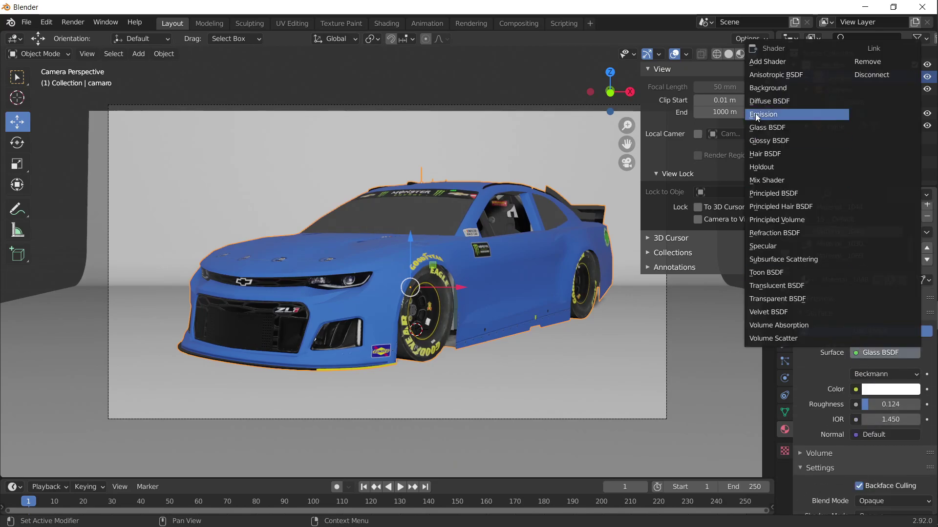
{"action": "left_click", "coordinate": [780, 193]}
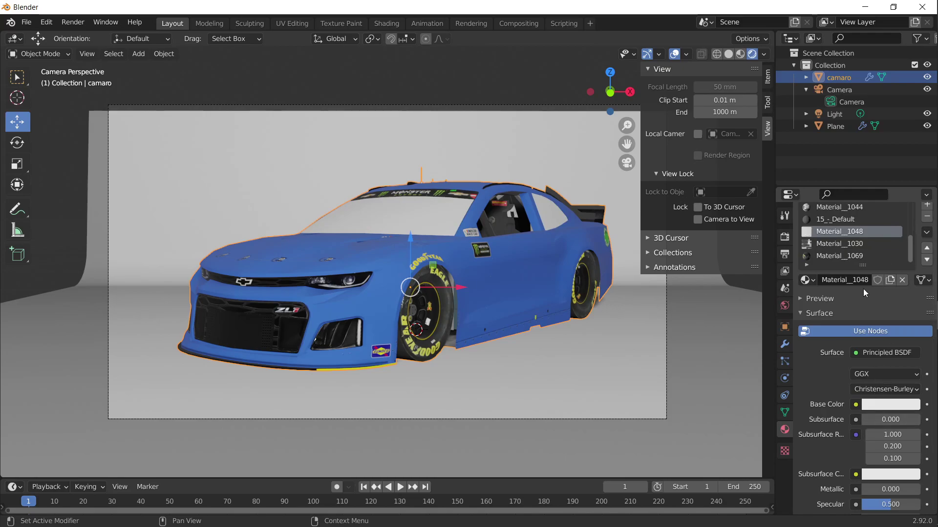
{"action": "key", "text": "ctrl+z"}
{"action": "key", "text": "ctrl+z"}
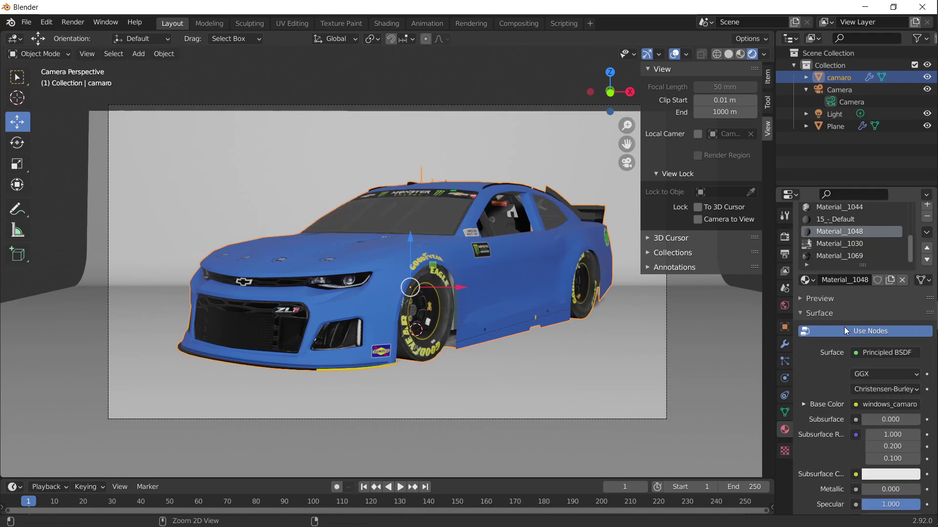
Set Material__1048 to a specular of 0.479 and a roughness of 0.124
{"action": "scroll", "coordinate": [856, 370], "scroll_direction": "down", "scroll_amount": 5}
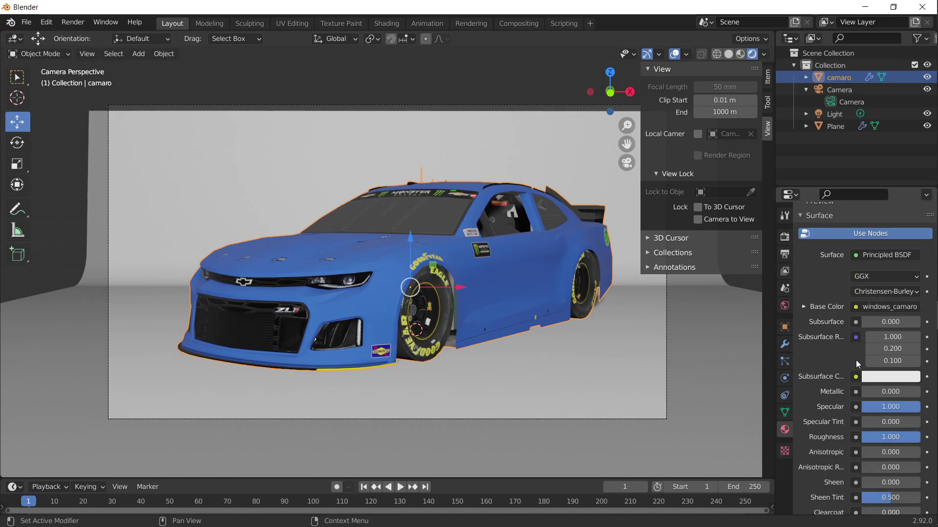
{"action": "scroll", "coordinate": [857, 359], "scroll_direction": "down", "scroll_amount": 4}
{"action": "left_click_drag", "start_coordinate": [902, 359], "coordinate": [869, 359]}
{"action": "left_click_drag", "start_coordinate": [891, 329], "coordinate": [864, 328]}
Make the car's window material see-through with the Alpha Blend blend mode and an alpha of 0.628
{"action": "scroll", "coordinate": [886, 367], "scroll_direction": "down", "scroll_amount": 4}
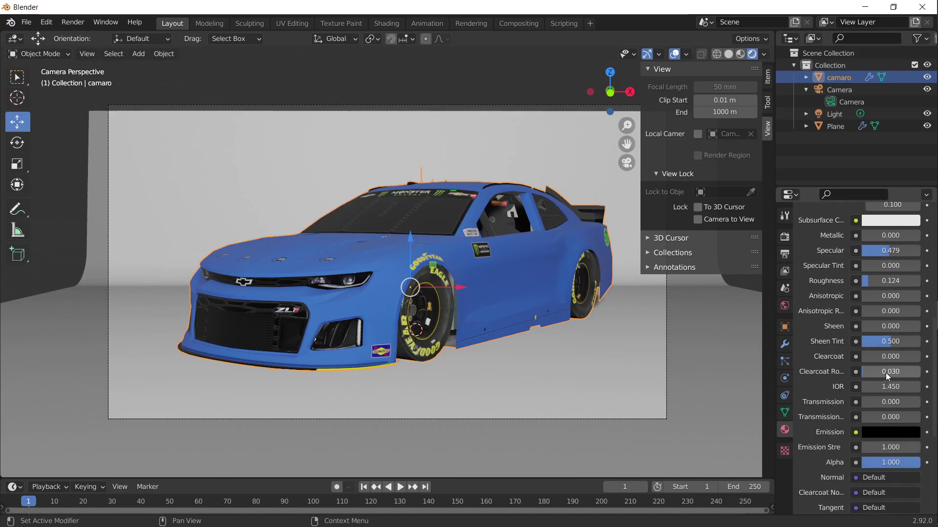
{"action": "scroll", "coordinate": [886, 373], "scroll_direction": "down", "scroll_amount": 2}
{"action": "left_click_drag", "start_coordinate": [905, 424], "coordinate": [882, 424]}
{"action": "scroll", "coordinate": [889, 404], "scroll_direction": "down", "scroll_amount": 4}
{"action": "left_click", "coordinate": [867, 456]}
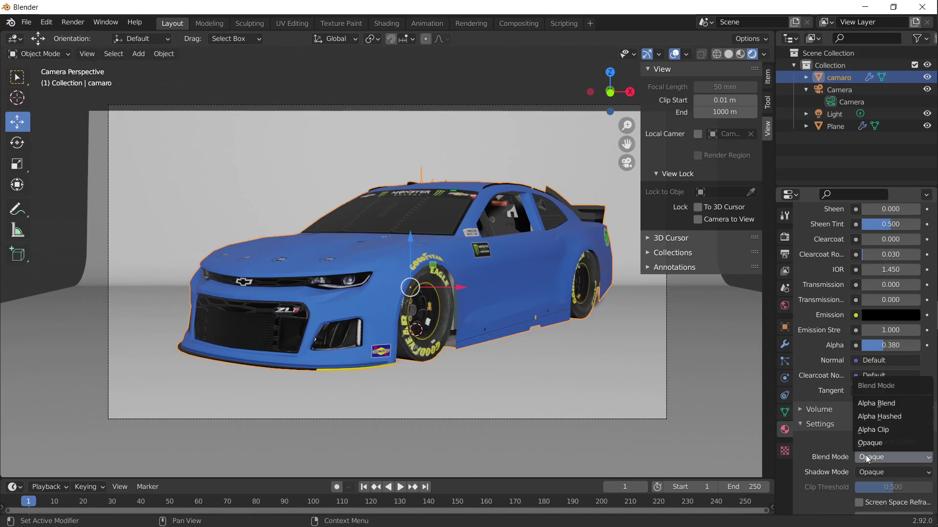
{"action": "left_click", "coordinate": [885, 405]}
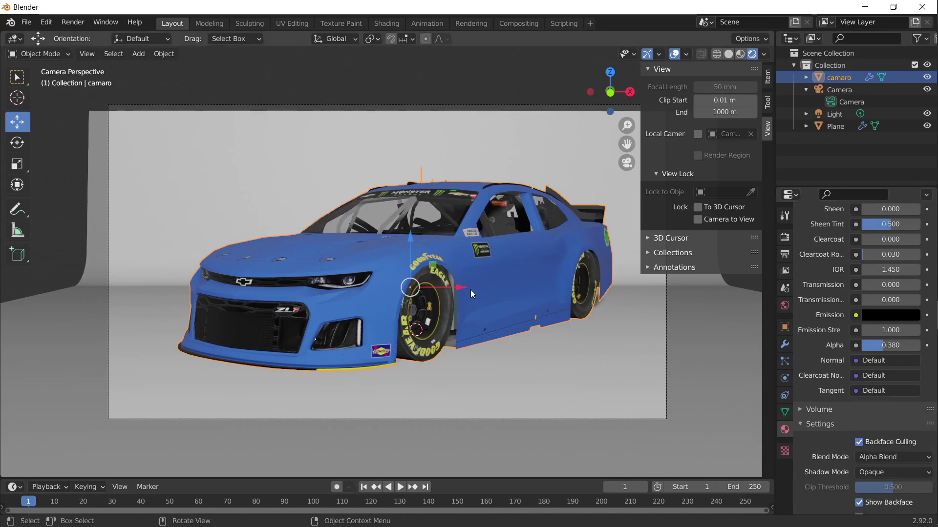
{"action": "left_click_drag", "start_coordinate": [888, 347], "coordinate": [903, 348]}
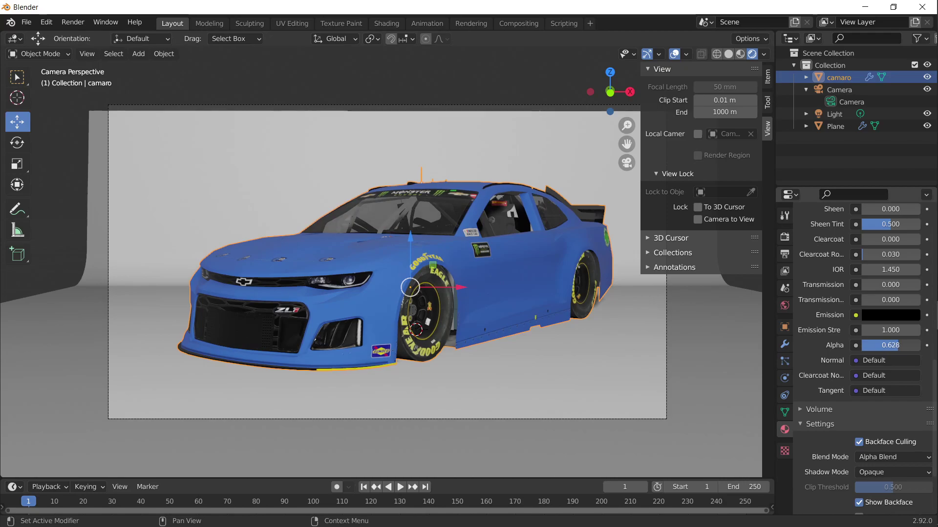
Set the window material's metallic to 0.752, inspect the car from other angles, and return to the camera view
{"action": "scroll", "coordinate": [877, 376], "scroll_direction": "up", "scroll_amount": 6}
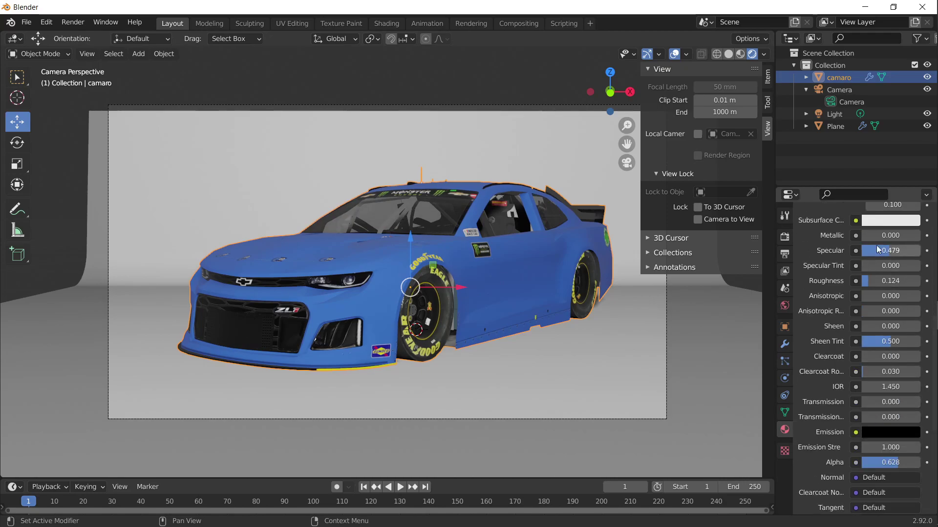
{"action": "mouse_move", "coordinate": [892, 235]}
{"action": "left_mouse_down"}
{"action": "mouse_move", "coordinate": [923, 236]}
{"action": "mouse_move", "coordinate": [909, 235]}
{"action": "left_mouse_up"}
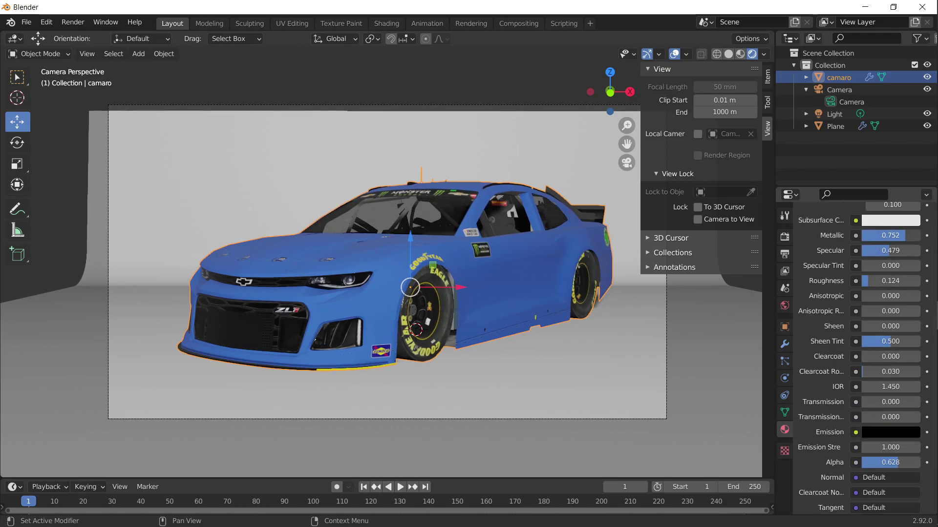
{"action": "middle_click_drag", "start_coordinate": [538, 293], "coordinate": [570, 304]}
{"action": "scroll", "coordinate": [457, 297], "scroll_direction": "up", "scroll_amount": 5}
{"action": "middle_click_drag", "start_coordinate": [457, 297], "coordinate": [520, 310]}
{"action": "key", "text": "KP_0"}
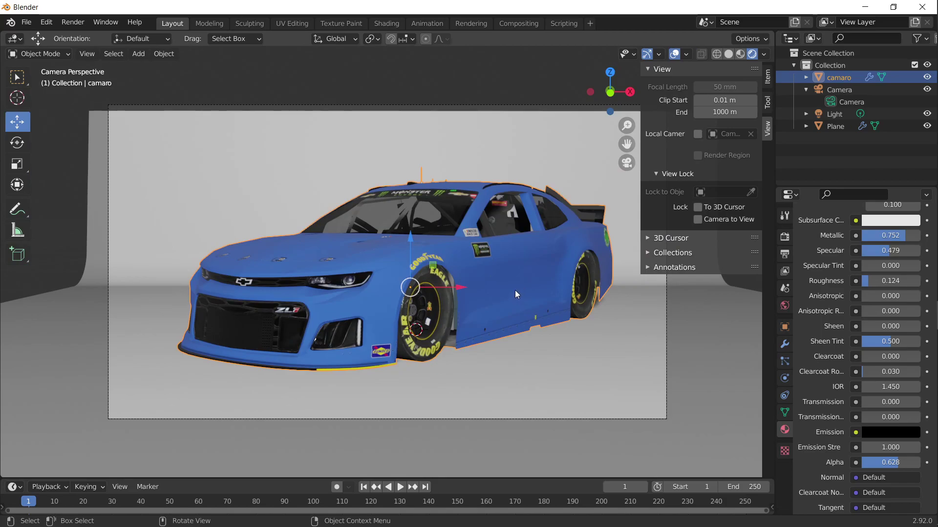
Set the camera's focal length to 55 mm and reframe the car with the camera locked to the view
{"action": "left_click", "coordinate": [386, 166]}
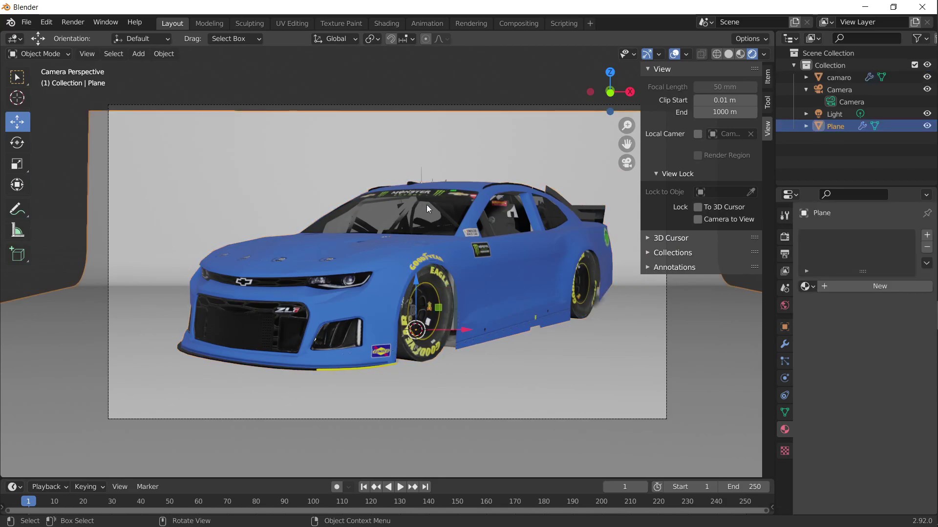
{"action": "left_click", "coordinate": [852, 99]}
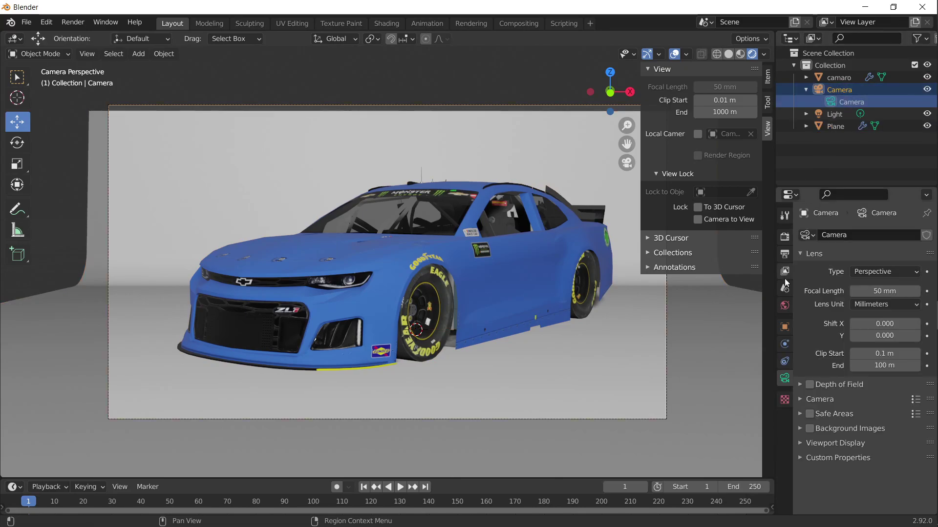
{"action": "mouse_move", "coordinate": [854, 291]}
{"action": "left_mouse_down"}
{"action": "mouse_move", "coordinate": [781, 291]}
{"action": "mouse_move", "coordinate": [855, 294]}
{"action": "left_mouse_up"}
{"action": "left_click", "coordinate": [704, 222]}
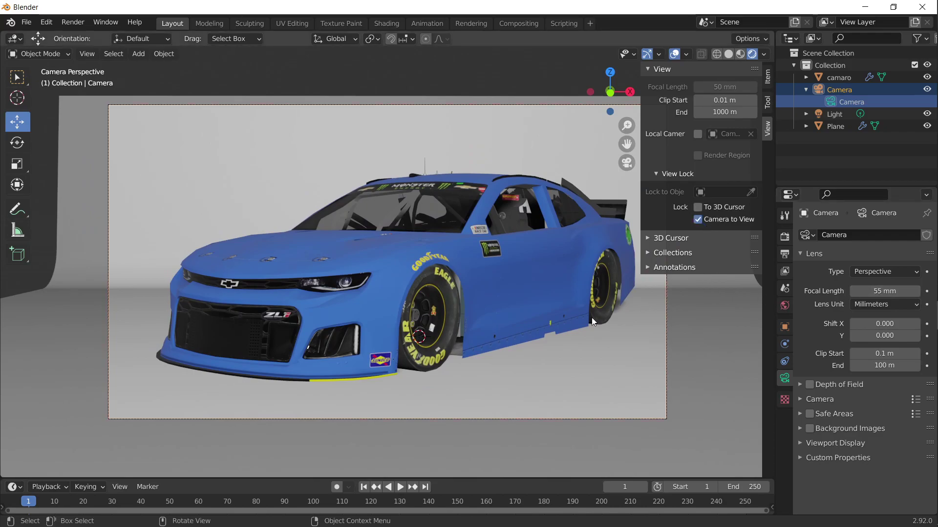
{"action": "middle_click_drag", "start_coordinate": [557, 311], "coordinate": [588, 295]}
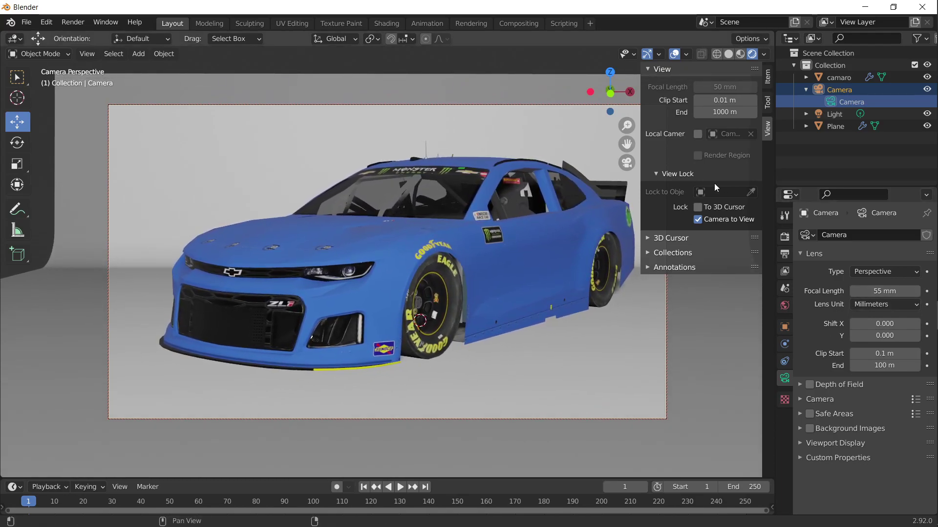
Render a still image from the camera, review the car in it, and close the render result
{"action": "left_click", "coordinate": [784, 326]}
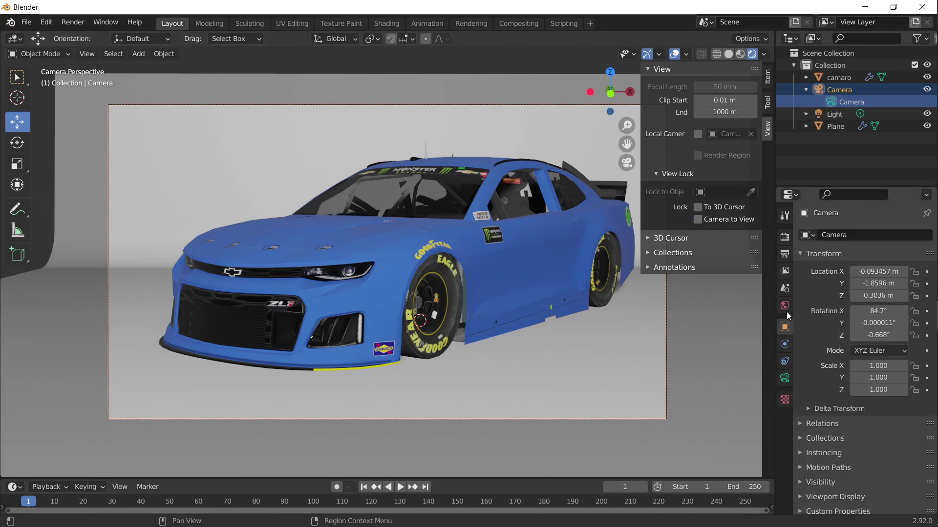
{"action": "left_click", "coordinate": [784, 305]}
{"action": "left_click", "coordinate": [461, 265]}
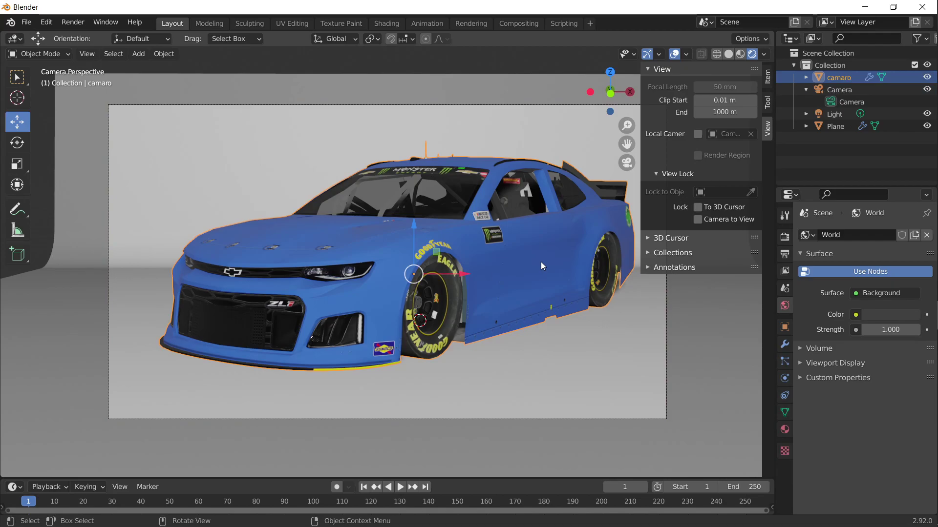
{"action": "key", "text": "F12"}
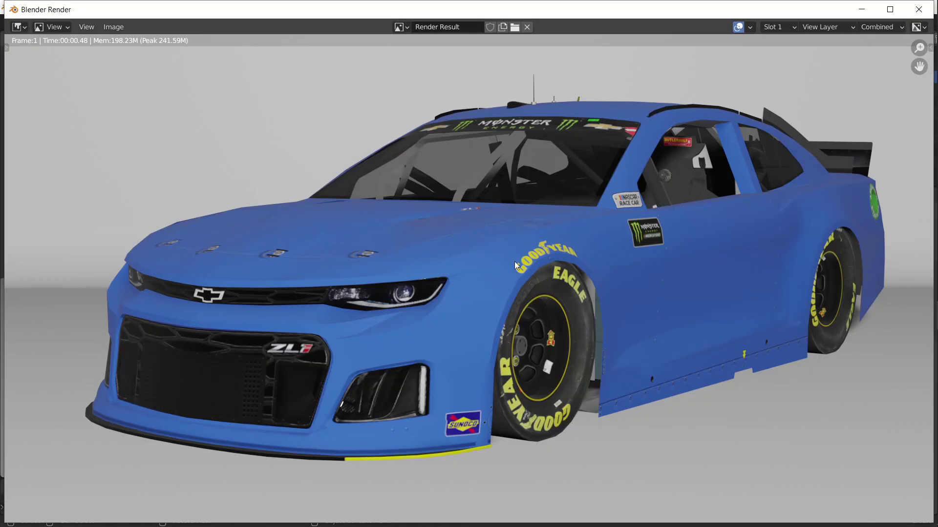
{"action": "left_click", "coordinate": [918, 9]}
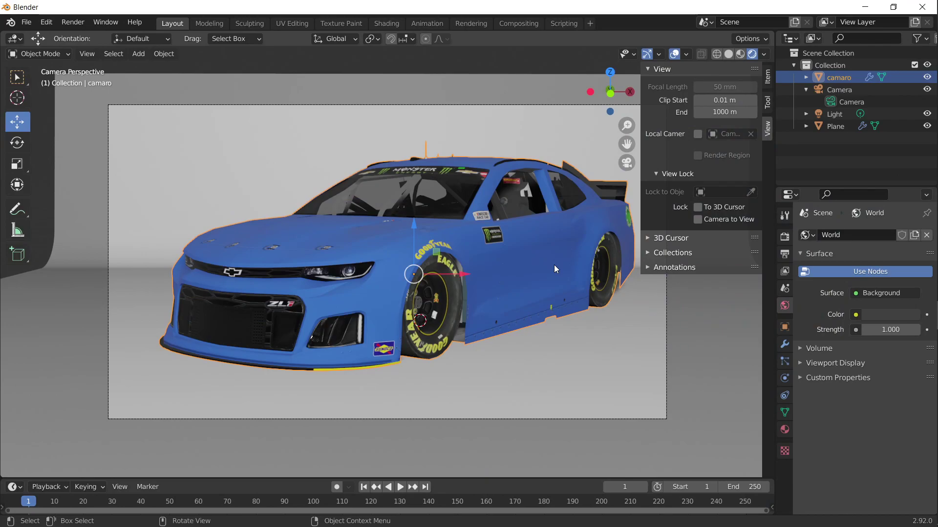
Switch the scene's render engine to Cycles
{"action": "left_click", "coordinate": [784, 237]}
{"action": "left_click", "coordinate": [607, 406]}
{"action": "left_click", "coordinate": [874, 235]}
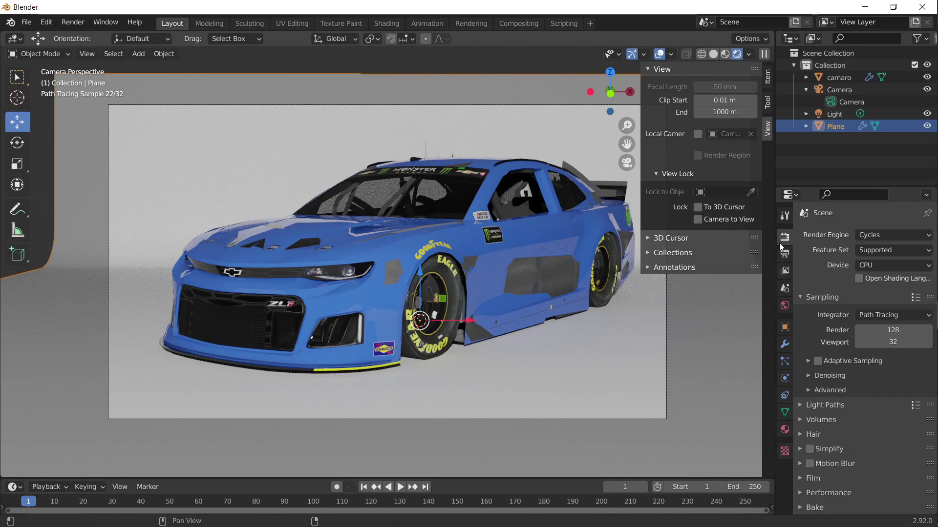
{"action": "left_click", "coordinate": [875, 235]}
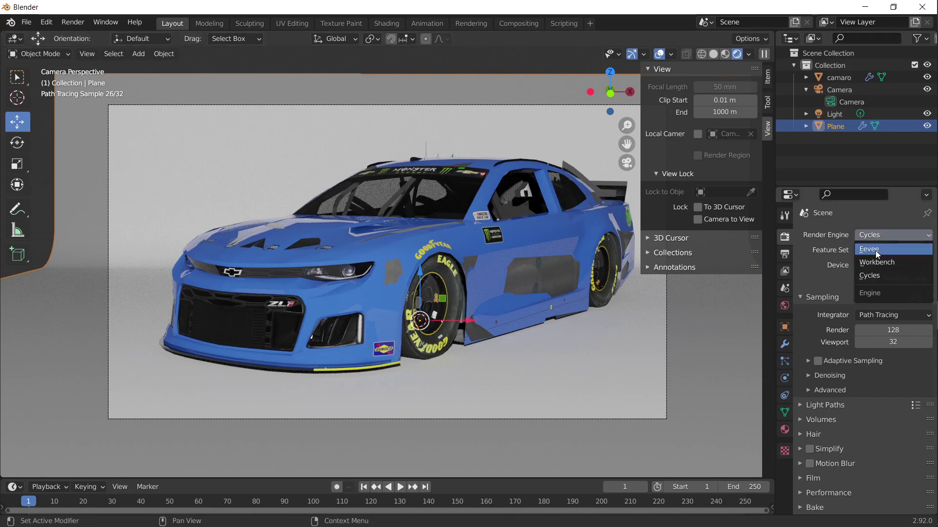
{"action": "left_click", "coordinate": [875, 220]}
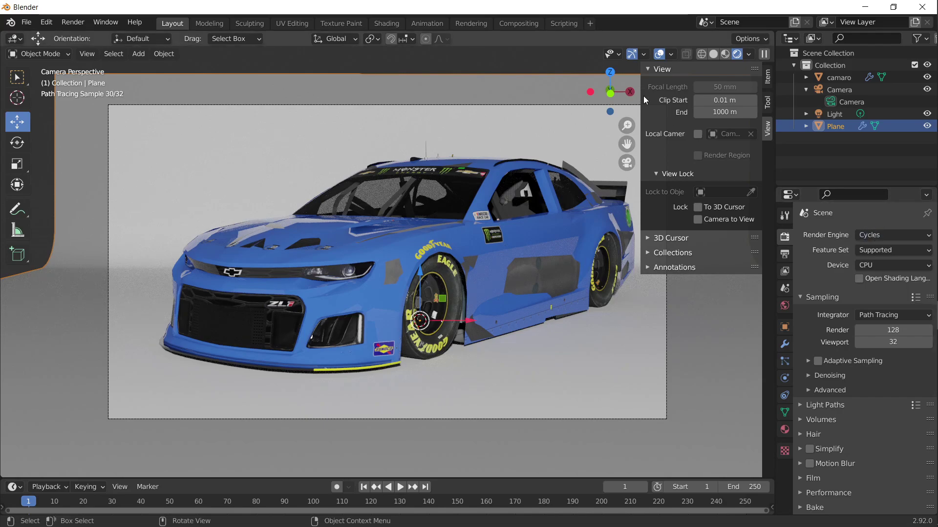
Show the viewport in solid shading with the Face Orientation overlay on and inspect the car's faces from above
{"action": "left_click", "coordinate": [714, 54]}
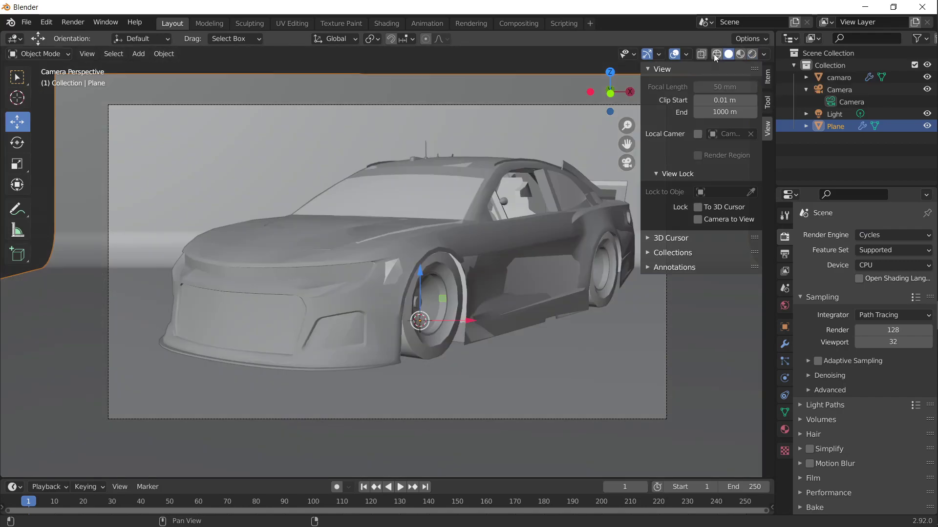
{"action": "left_click", "coordinate": [634, 54]}
{"action": "left_click", "coordinate": [657, 54]}
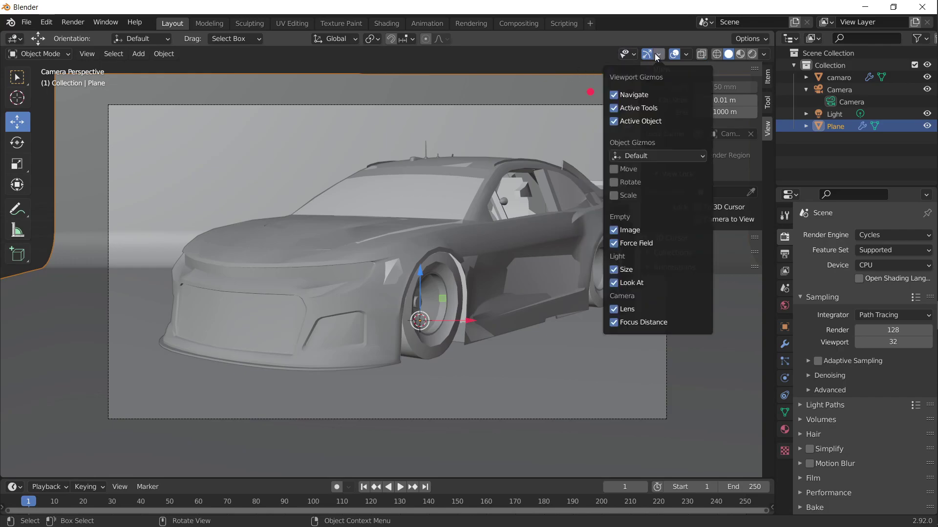
{"action": "left_click", "coordinate": [689, 53]}
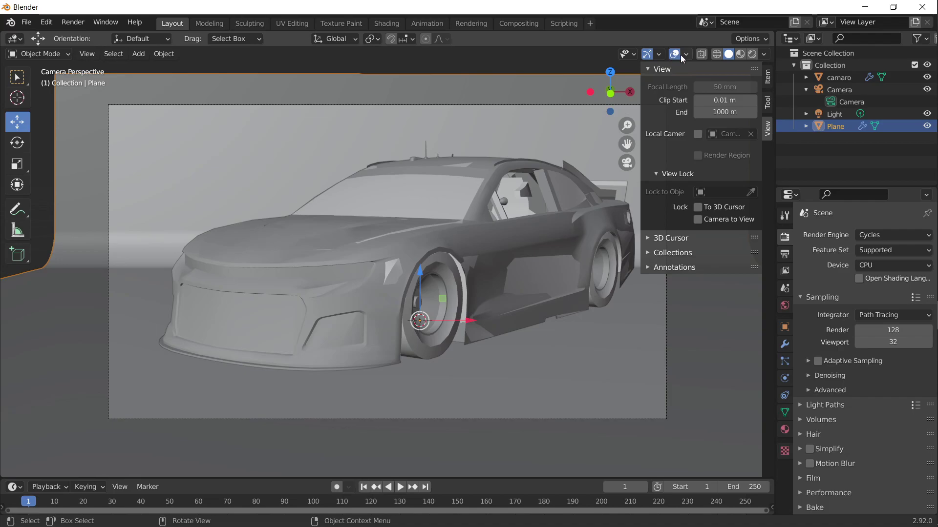
{"action": "left_click", "coordinate": [685, 54]}
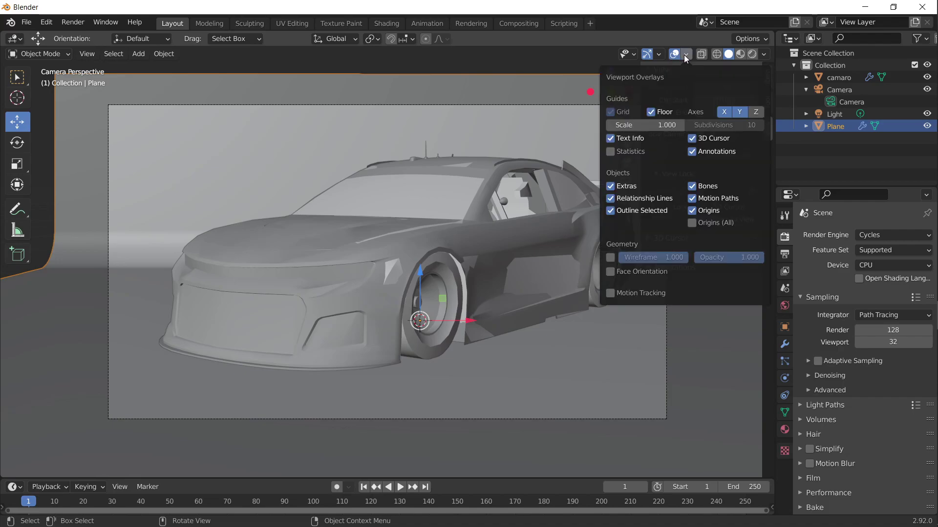
{"action": "left_click", "coordinate": [636, 273]}
{"action": "middle_click_drag", "start_coordinate": [508, 251], "coordinate": [288, 220]}
{"action": "left_click", "coordinate": [34, 54]}
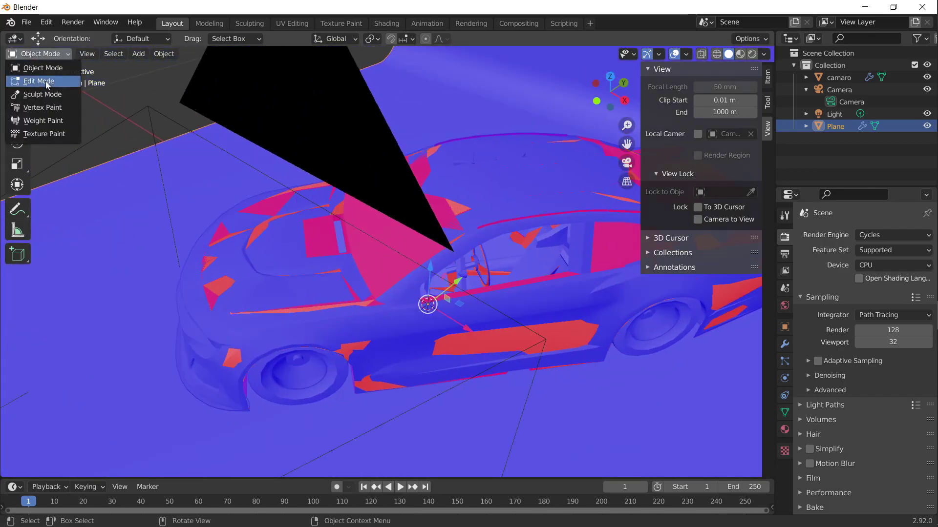
{"action": "left_click", "coordinate": [40, 79]}
{"action": "middle_click_drag", "start_coordinate": [268, 278], "coordinate": [342, 262]}
{"action": "left_click", "coordinate": [36, 54]}
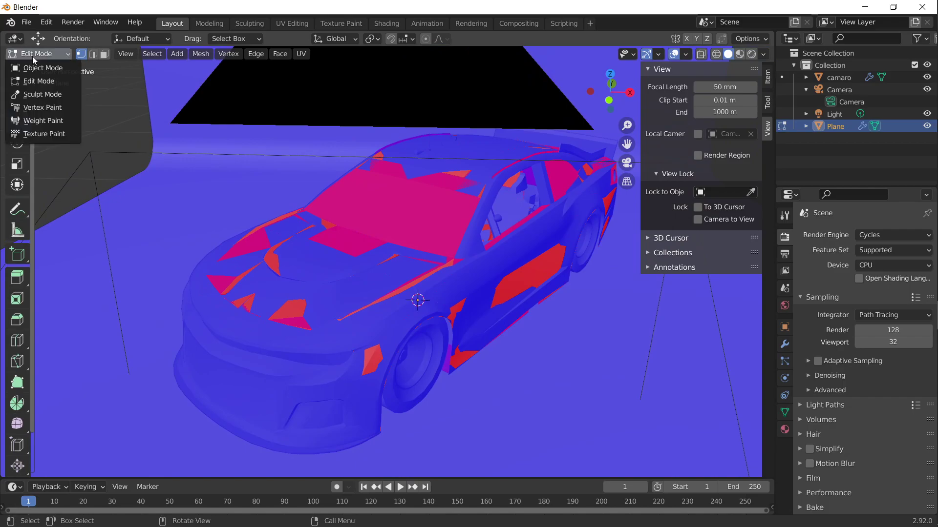
{"action": "left_click", "coordinate": [40, 66]}
Switch from editing the backdrop plane to editing the camaro mesh in Edit Mode
{"action": "left_click", "coordinate": [257, 288]}
{"action": "left_click", "coordinate": [65, 55]}
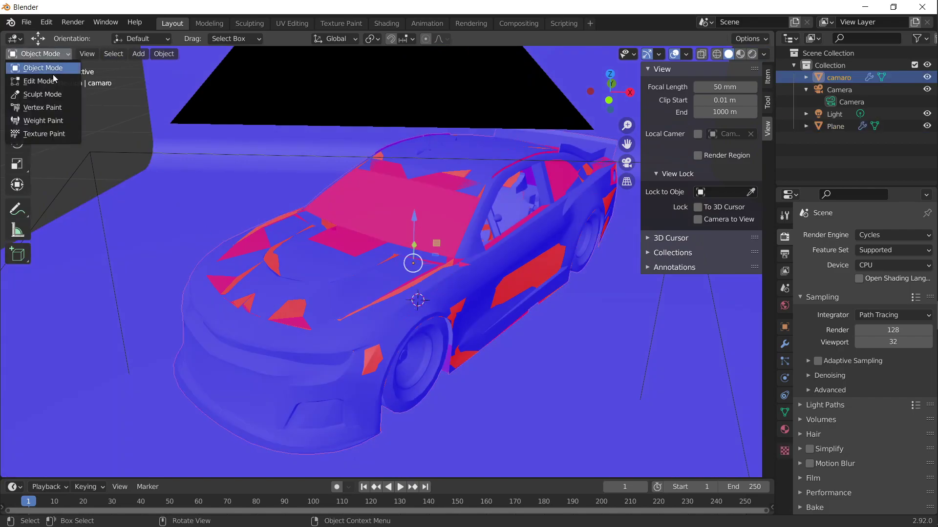
{"action": "left_click", "coordinate": [40, 79]}
{"action": "middle_click_drag", "start_coordinate": [420, 313], "coordinate": [456, 346]}
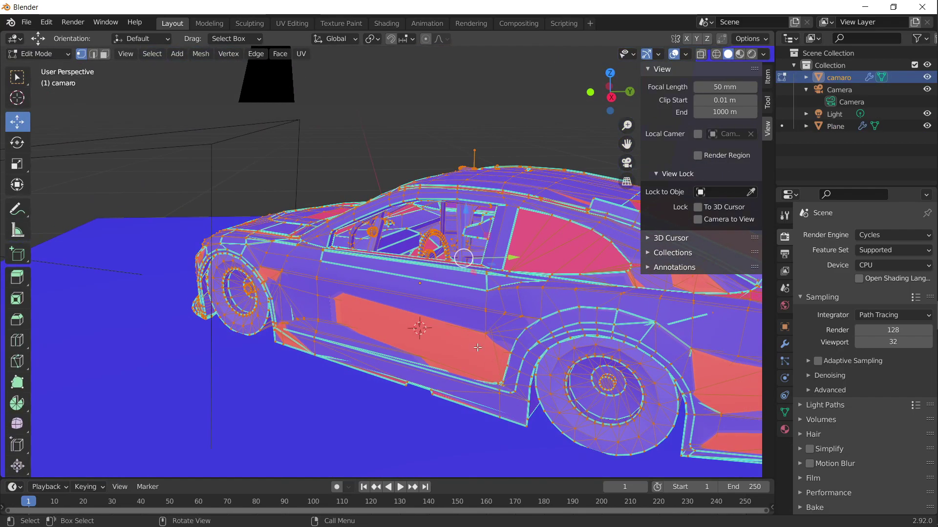
{"action": "left_click", "coordinate": [477, 348]}
{"action": "left_click", "coordinate": [490, 373]}
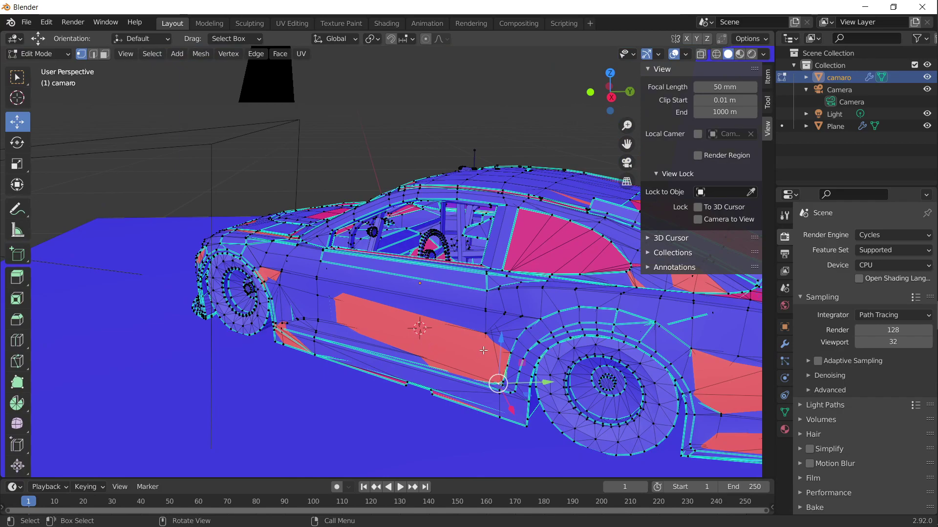
Try shifting a hood vertex by about 0.026 m to check for overlapping faces beneath it
{"action": "middle_click_drag", "start_coordinate": [467, 350], "coordinate": [577, 317]}
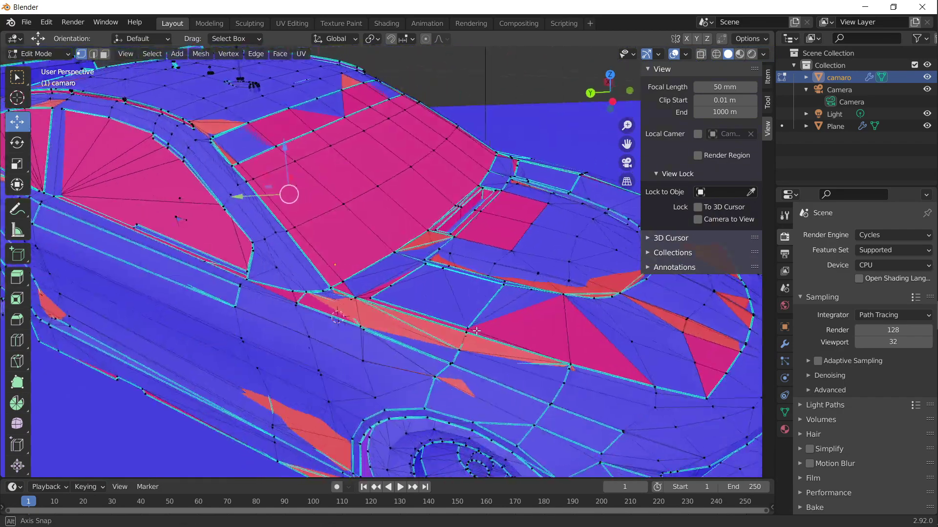
{"action": "left_click", "coordinate": [576, 317]}
{"action": "left_click", "coordinate": [559, 302]}
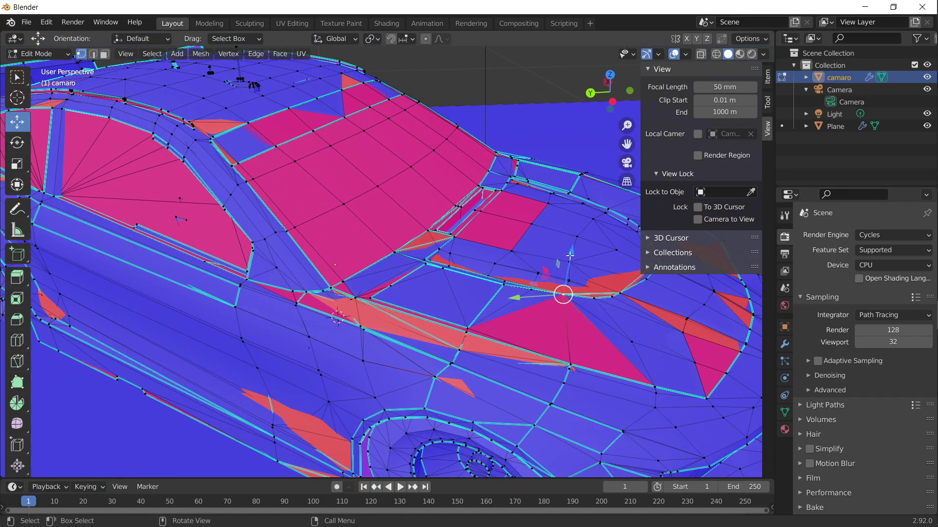
{"action": "key", "text": "g"}
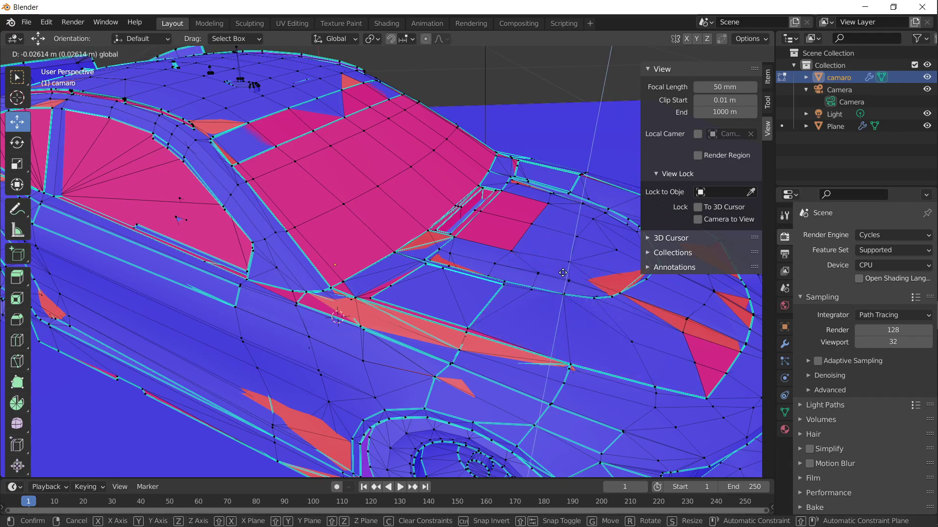
{"action": "left_click", "coordinate": [562, 272]}
{"action": "middle_click_drag", "start_coordinate": [560, 359], "coordinate": [478, 379]}
{"action": "scroll", "coordinate": [477, 379], "scroll_direction": "down", "scroll_amount": 3}
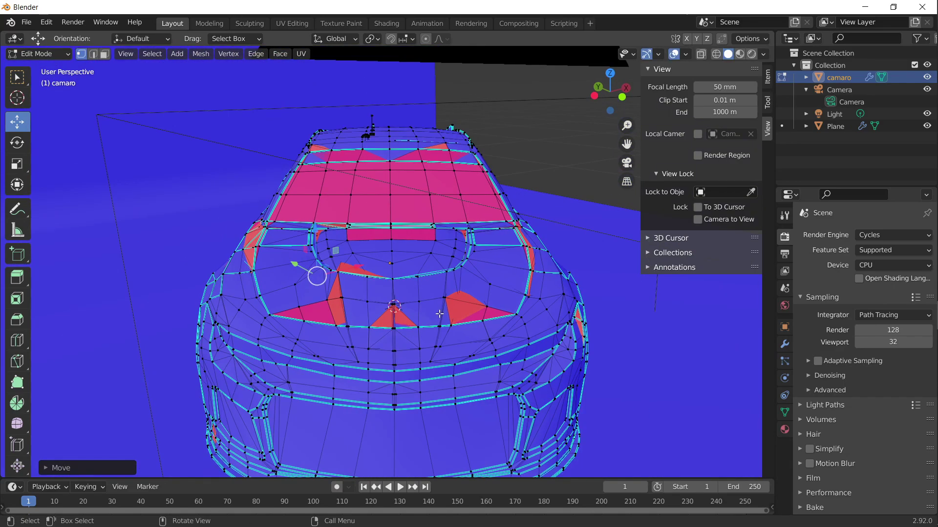
Select all geometry linked to the hood's outer surface and hide it
{"action": "middle_click_drag", "start_coordinate": [450, 341], "coordinate": [470, 338]}
{"action": "scroll", "coordinate": [470, 338], "scroll_direction": "up", "scroll_amount": 2}
{"action": "left_click", "coordinate": [459, 333]}
{"action": "left_click", "coordinate": [416, 334]}
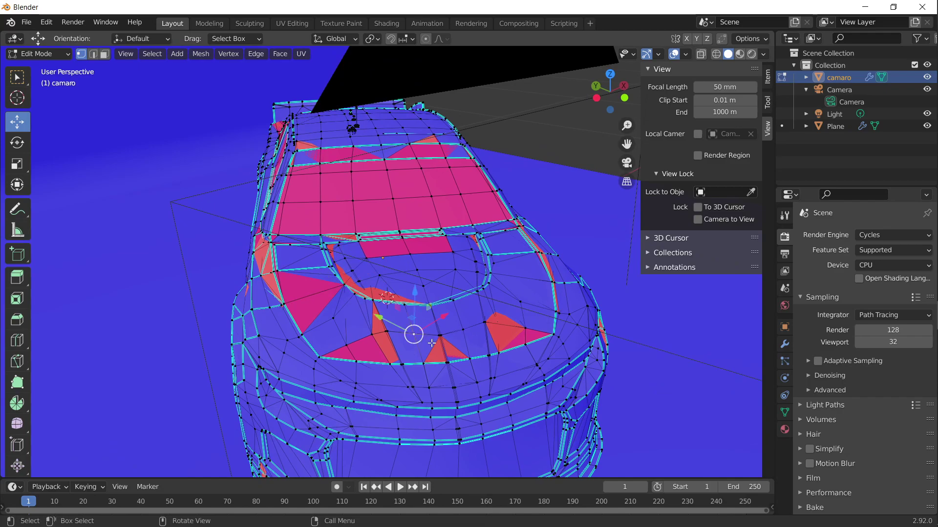
{"action": "key", "text": "ctrl+l"}
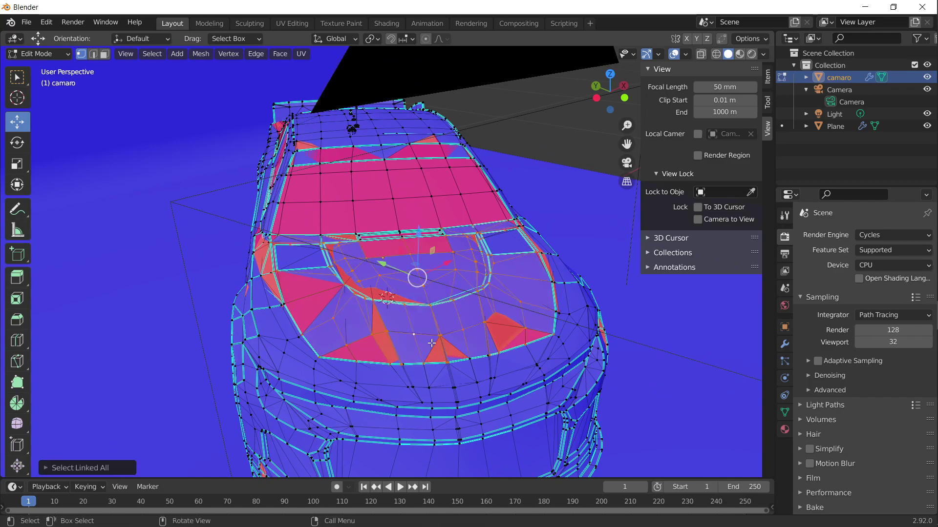
{"action": "middle_click_drag", "start_coordinate": [428, 323], "coordinate": [478, 334]}
{"action": "key", "text": "h"}
Delete the linked vertices of the flipped duplicate hood and reveal the hidden hood
{"action": "left_click", "coordinate": [489, 308]}
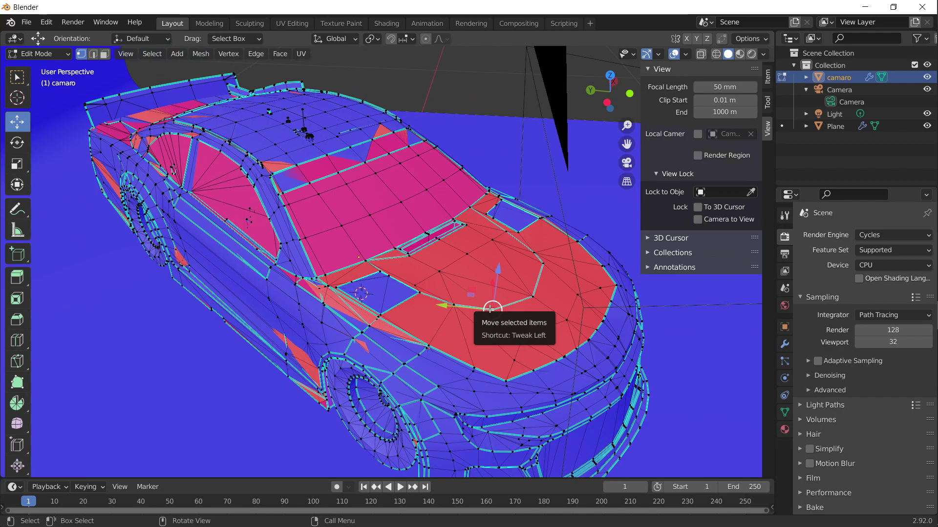
{"action": "key", "text": "ctrl+l"}
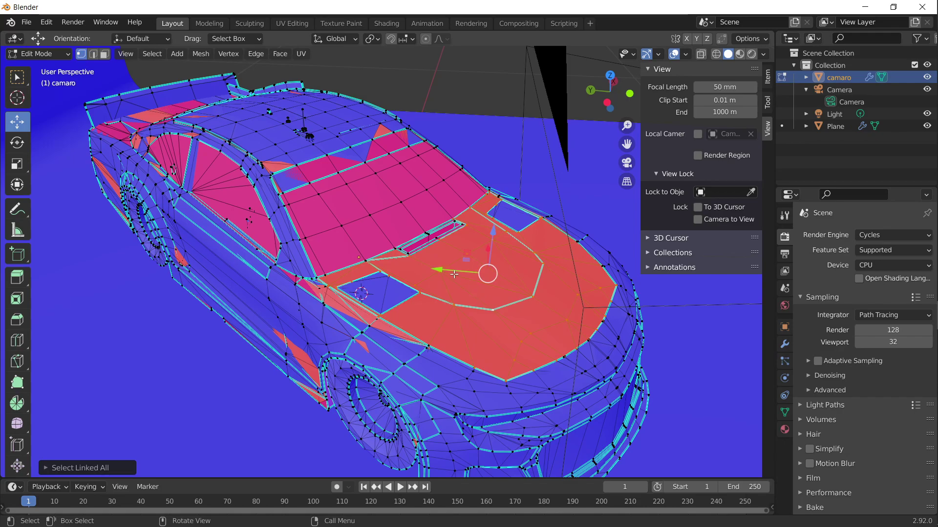
{"action": "key", "text": "x"}
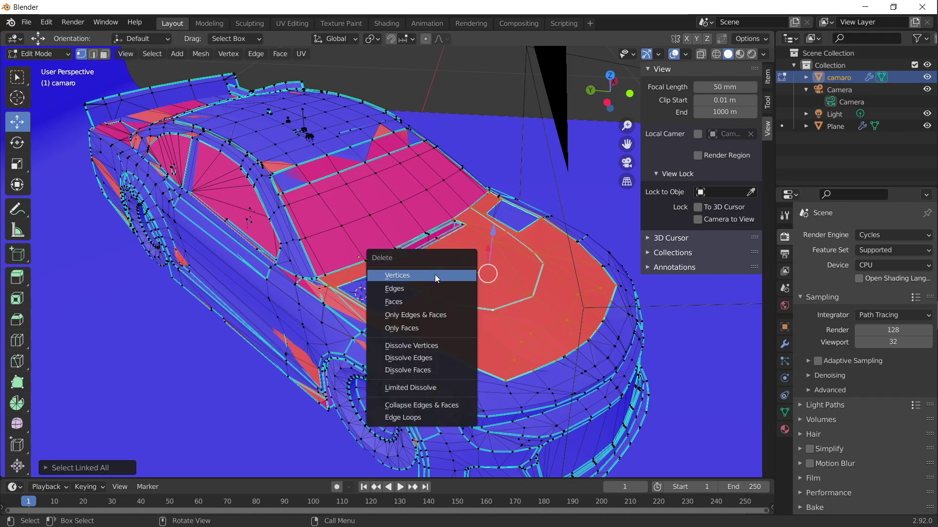
{"action": "left_click", "coordinate": [435, 276]}
{"action": "middle_click_drag", "start_coordinate": [435, 276], "coordinate": [513, 289]}
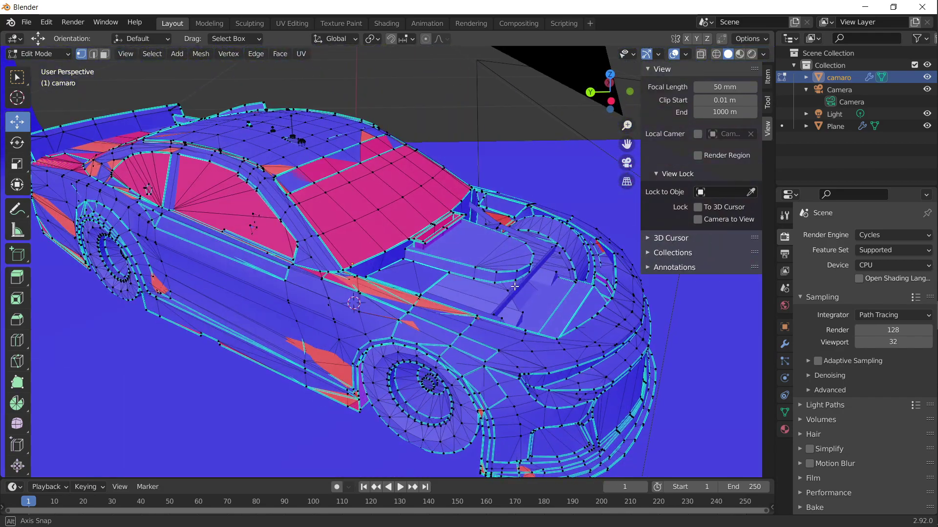
{"action": "key", "text": "alt+h"}
Select all geometry linked to the outer body side below the windows and hide it
{"action": "left_click", "coordinate": [547, 302]}
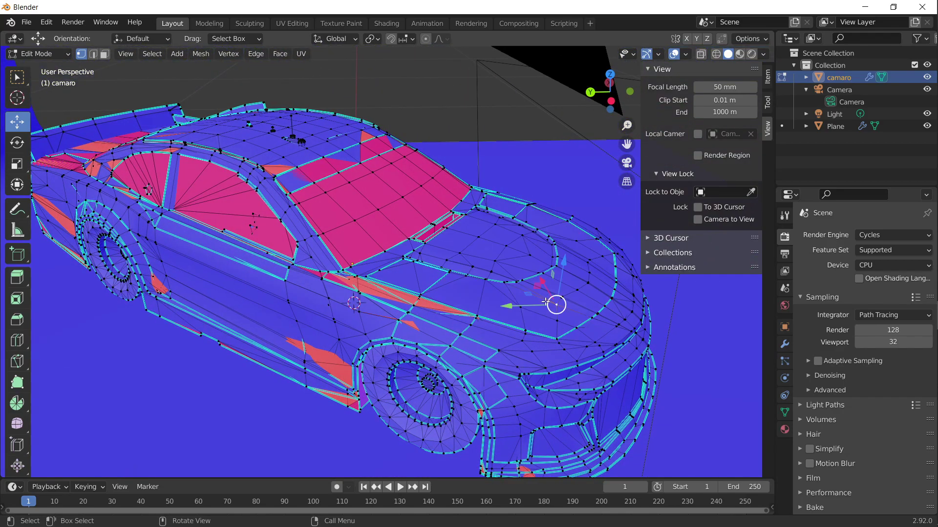
{"action": "left_click", "coordinate": [518, 275]}
{"action": "middle_click_drag", "start_coordinate": [519, 275], "coordinate": [425, 328]}
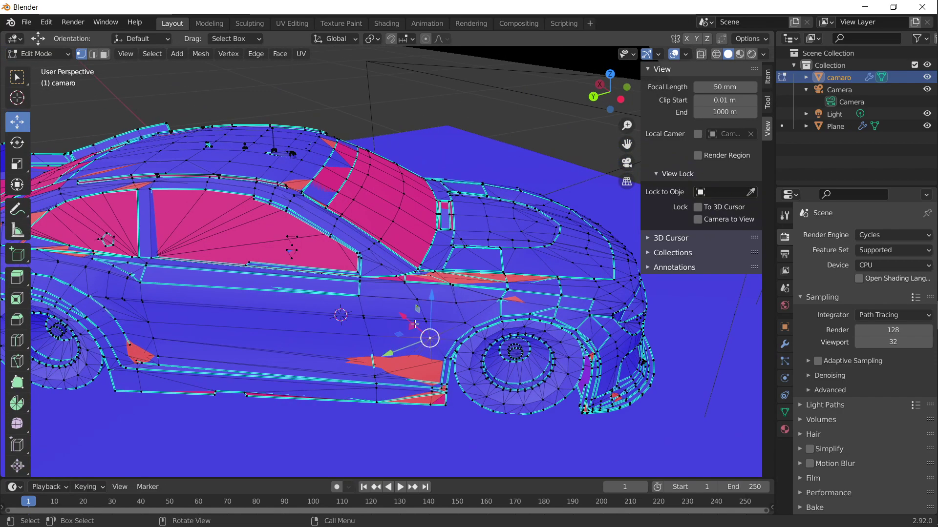
{"action": "key", "text": "ctrl+l"}
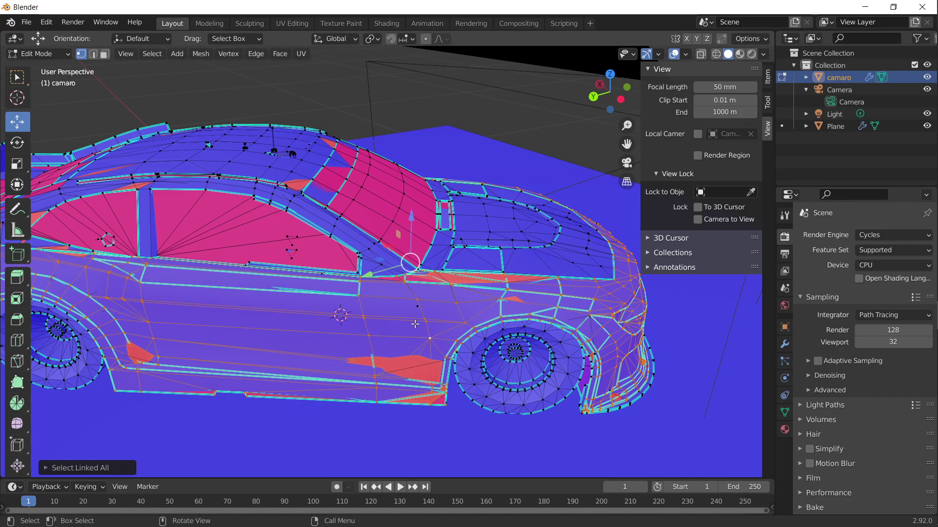
{"action": "key", "text": "shift+n"}
Delete the flipped duplicate of the body side and reveal the hidden outer body
{"action": "left_click", "coordinate": [426, 317]}
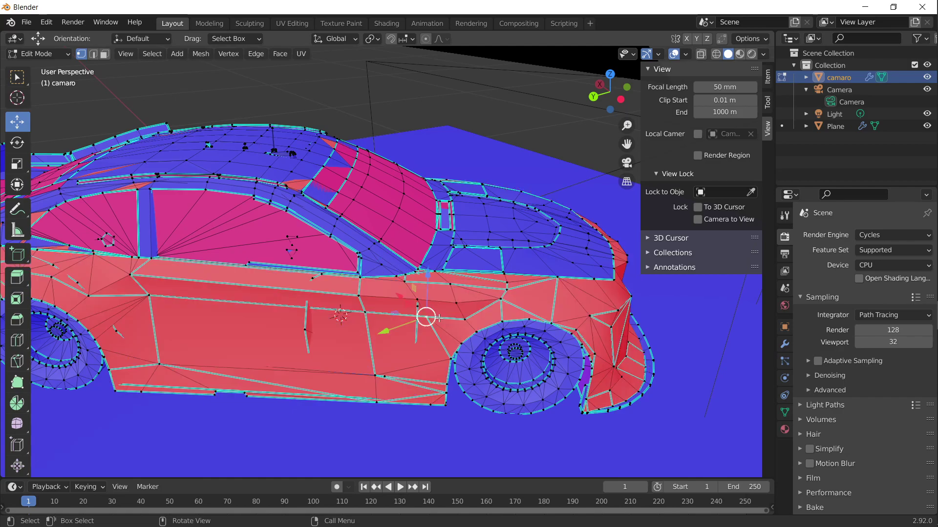
{"action": "key", "text": "ctrl+l"}
{"action": "key", "text": "h"}
{"action": "middle_click_drag", "start_coordinate": [326, 329], "coordinate": [514, 309]}
{"action": "key", "text": "alt+h"}
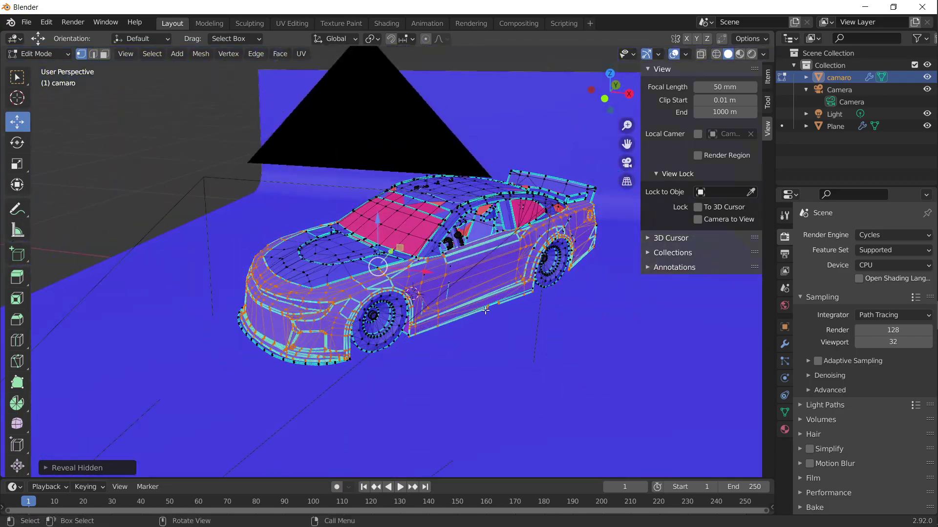
Select the geometry linked to the roof shell from a vertex beside the rear window and hide it
{"action": "scroll", "coordinate": [368, 311], "scroll_direction": "up", "scroll_amount": 5}
{"action": "middle_click_drag", "start_coordinate": [367, 311], "coordinate": [552, 336]}
{"action": "scroll", "coordinate": [346, 306], "scroll_direction": "up", "scroll_amount": 3}
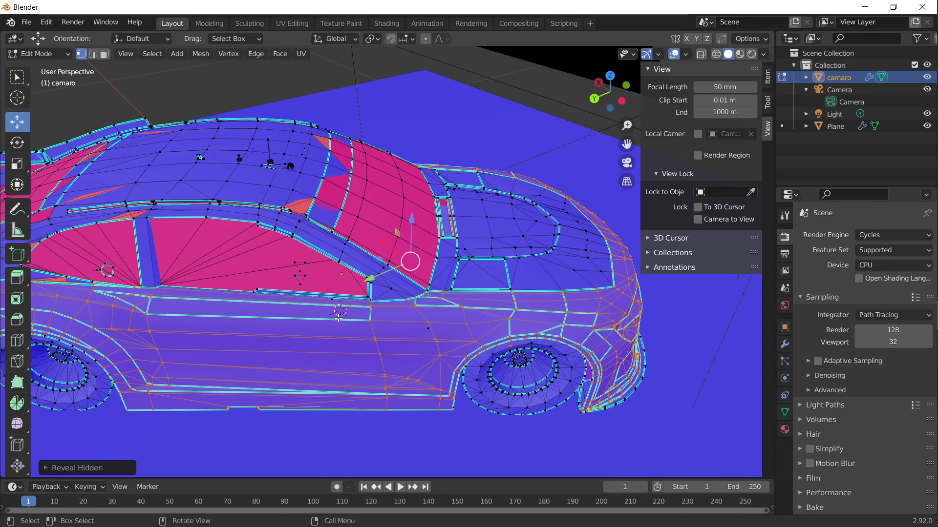
{"action": "middle_click_drag", "start_coordinate": [379, 304], "coordinate": [618, 326]}
{"action": "left_click", "coordinate": [352, 279]}
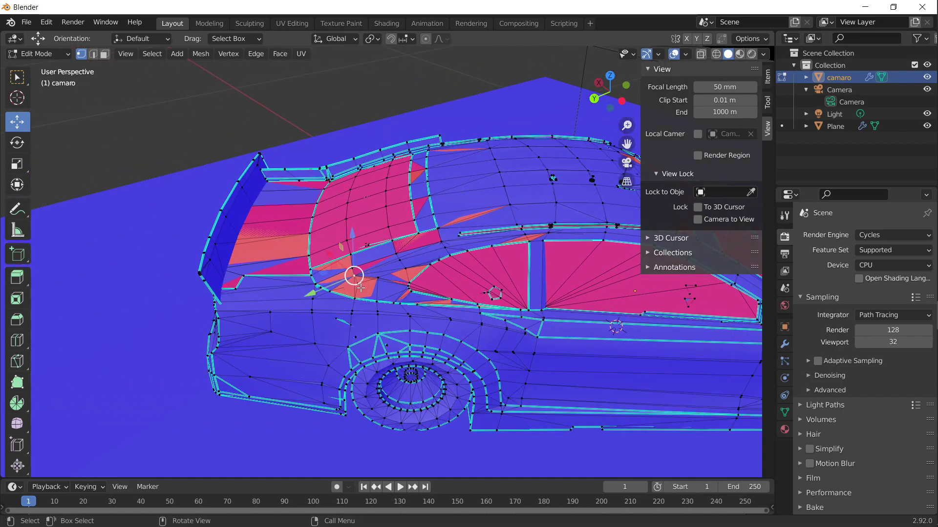
{"action": "scroll", "coordinate": [357, 286], "scroll_direction": "up", "scroll_amount": 7}
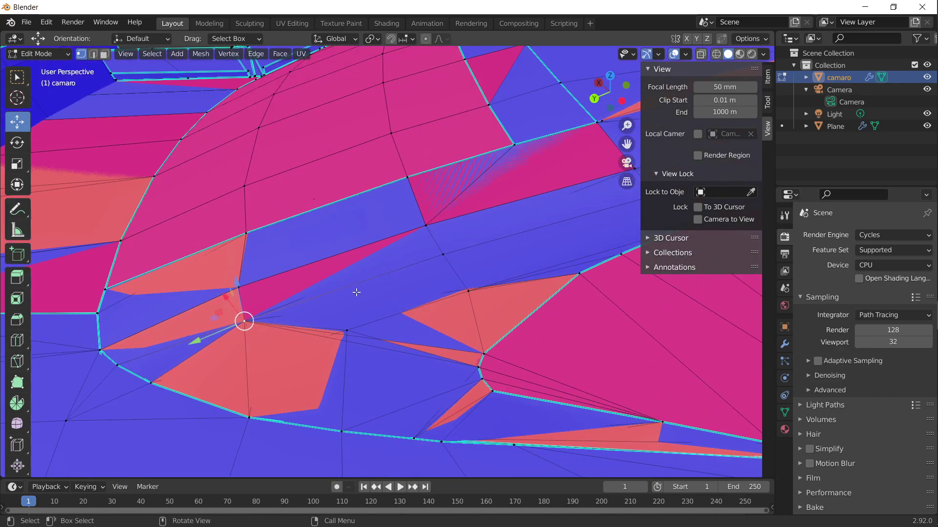
{"action": "key", "text": "ctrl+l"}
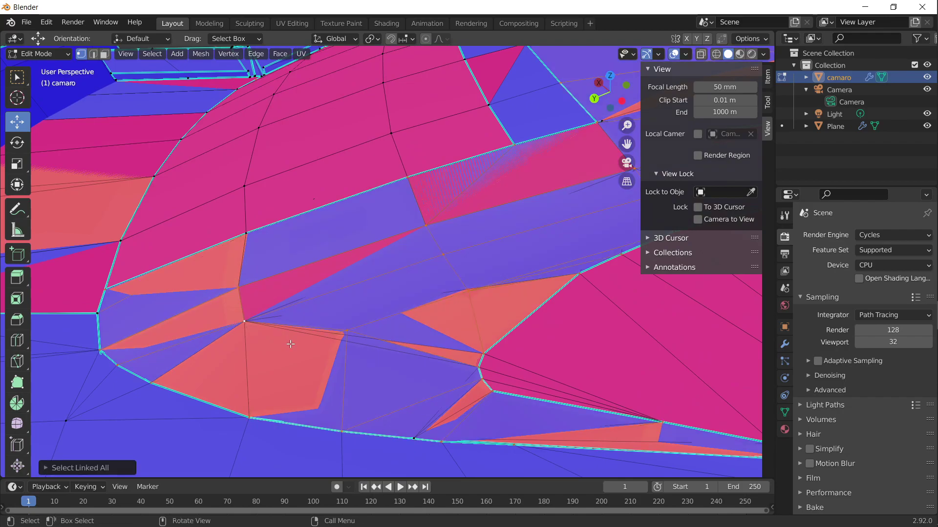
{"action": "key", "text": "h"}
Delete the linked vertices of the duplicate roof shell and reveal the hidden geometry
{"action": "left_click", "coordinate": [245, 320]}
{"action": "key", "text": "ctrl+l"}
{"action": "key", "text": "x"}
{"action": "left_click", "coordinate": [285, 294]}
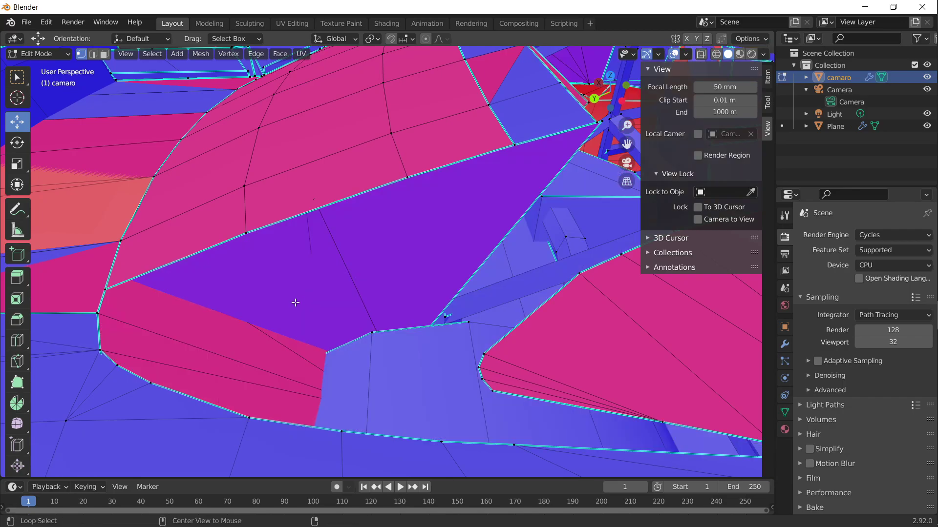
{"action": "key", "text": "alt+h"}
Select the linked geometry of the flipped rear window surface and delete it
{"action": "scroll", "coordinate": [295, 303], "scroll_direction": "down", "scroll_amount": 5}
{"action": "middle_click_drag", "start_coordinate": [295, 303], "coordinate": [390, 316]}
{"action": "scroll", "coordinate": [391, 316], "scroll_direction": "up", "scroll_amount": 4}
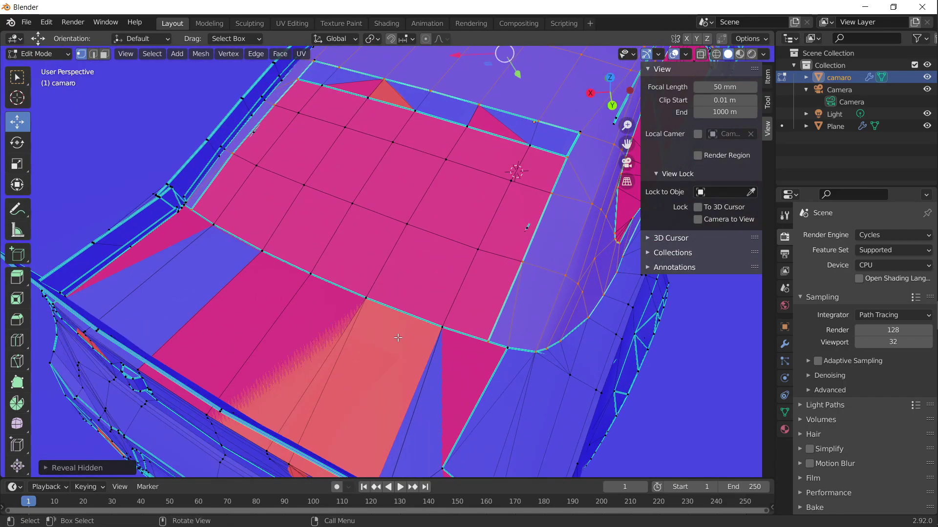
{"action": "left_click", "coordinate": [366, 303]}
{"action": "key", "text": "ctrl+l"}
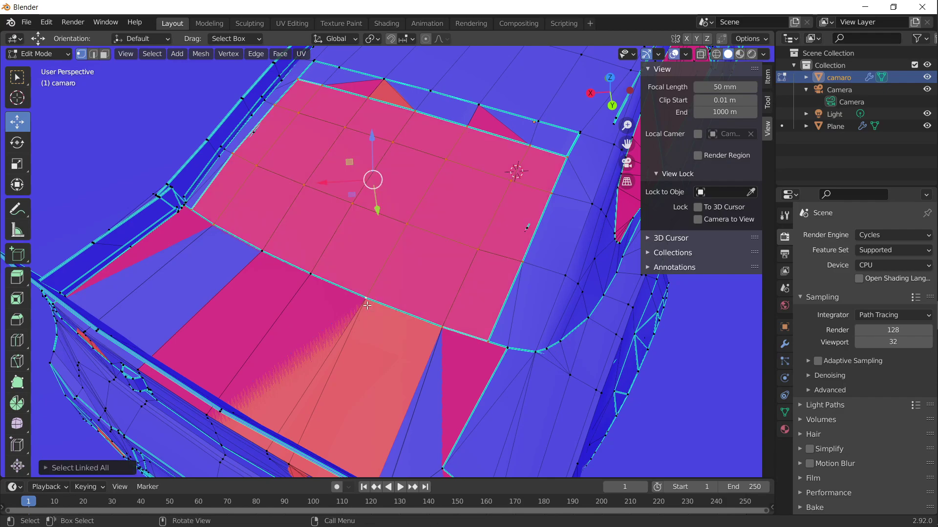
{"action": "right_click", "coordinate": [360, 255]}
{"action": "left_click", "coordinate": [358, 256]}
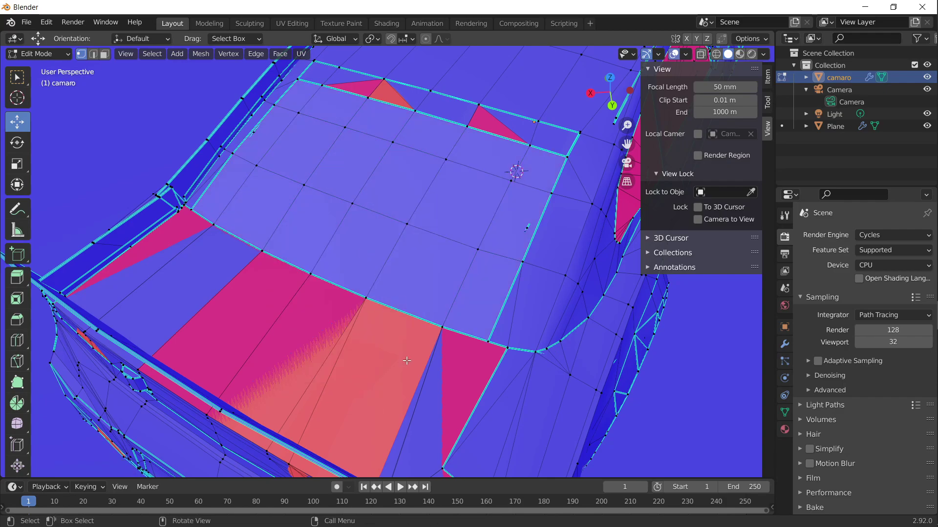
Select the rear deck's linked geometry and examine its overlapping faces around the spoiler
{"action": "middle_click_drag", "start_coordinate": [435, 337], "coordinate": [216, 346]}
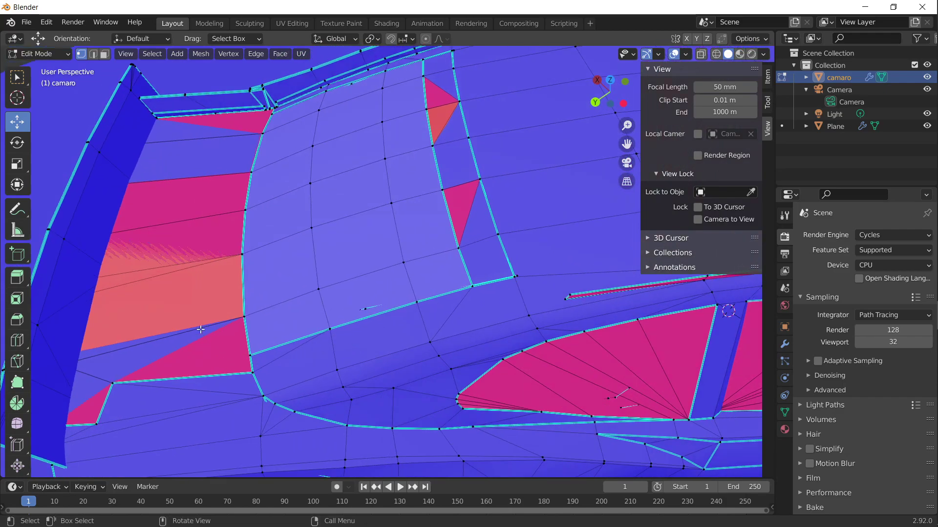
{"action": "left_click", "coordinate": [229, 220]}
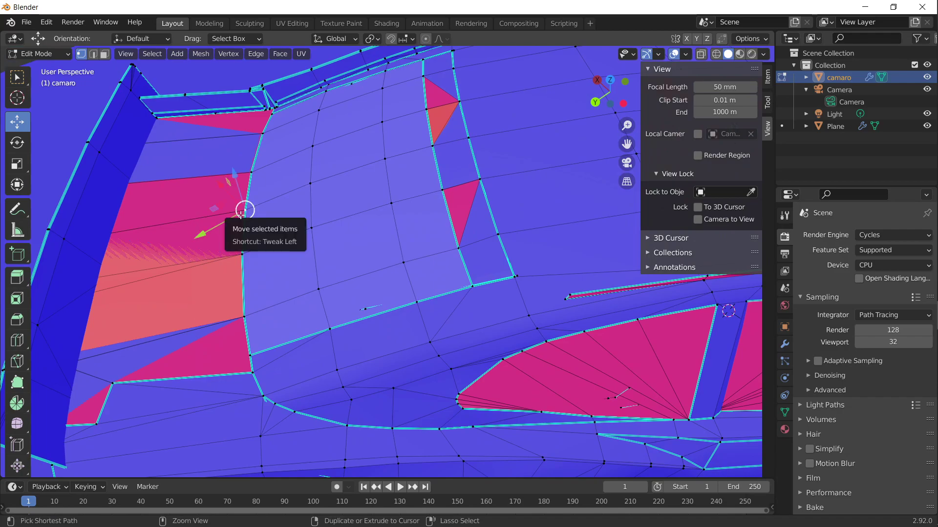
{"action": "key", "text": "ctrl+l"}
{"action": "middle_click_drag", "start_coordinate": [142, 267], "coordinate": [460, 291]}
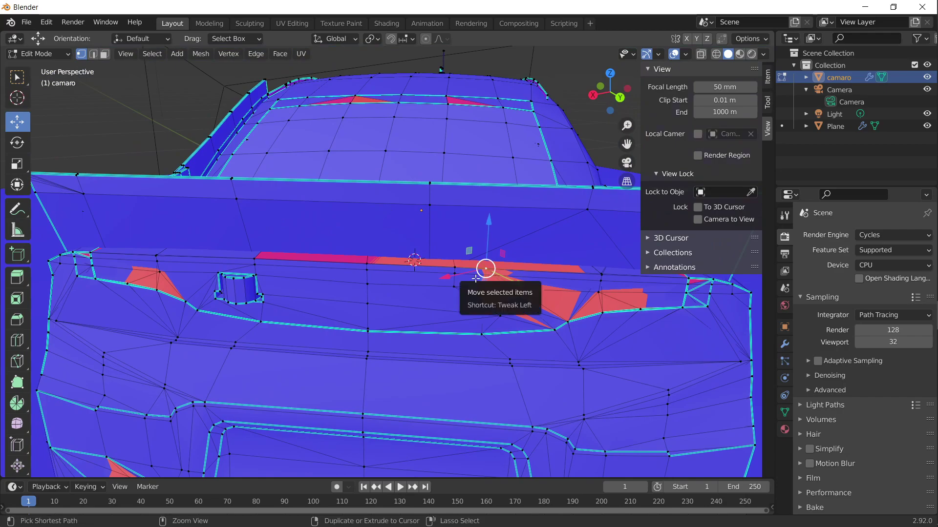
{"action": "left_click", "coordinate": [486, 268], "text": "shift"}
Delete the linked vertices of the overlapping strip between the roof and the rear window
{"action": "middle_click_drag", "start_coordinate": [475, 279], "coordinate": [538, 225]}
{"action": "scroll", "coordinate": [544, 279], "scroll_direction": "down", "scroll_amount": 4}
{"action": "scroll", "coordinate": [545, 278], "scroll_direction": "up", "scroll_amount": 8}
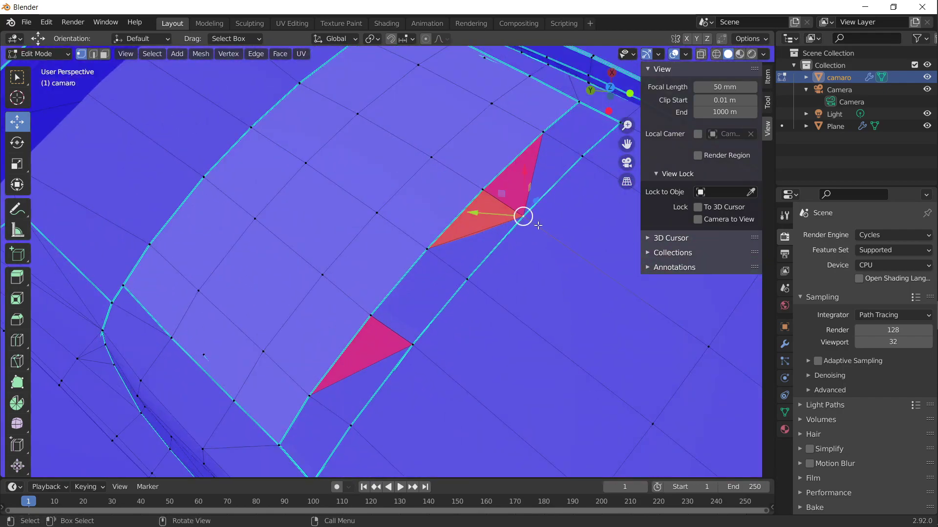
{"action": "key", "text": "ctrl+l"}
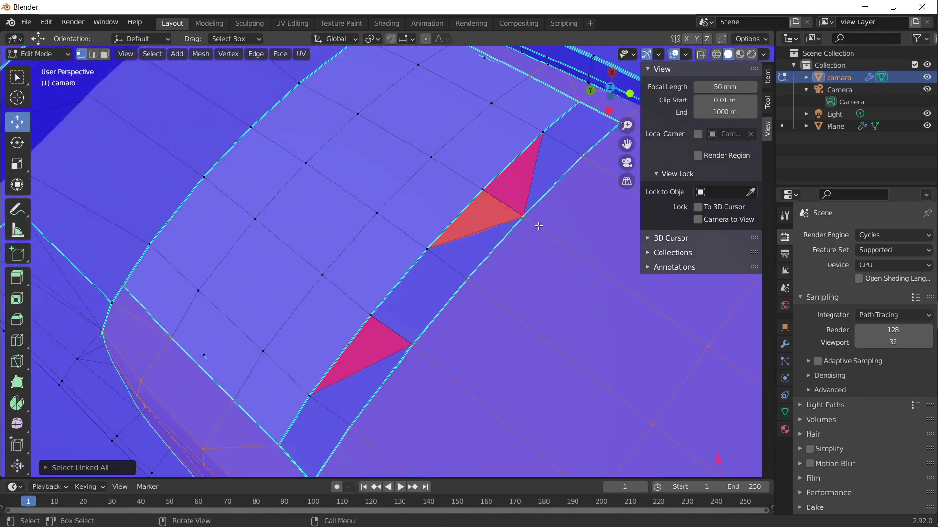
{"action": "left_click", "coordinate": [490, 195]}
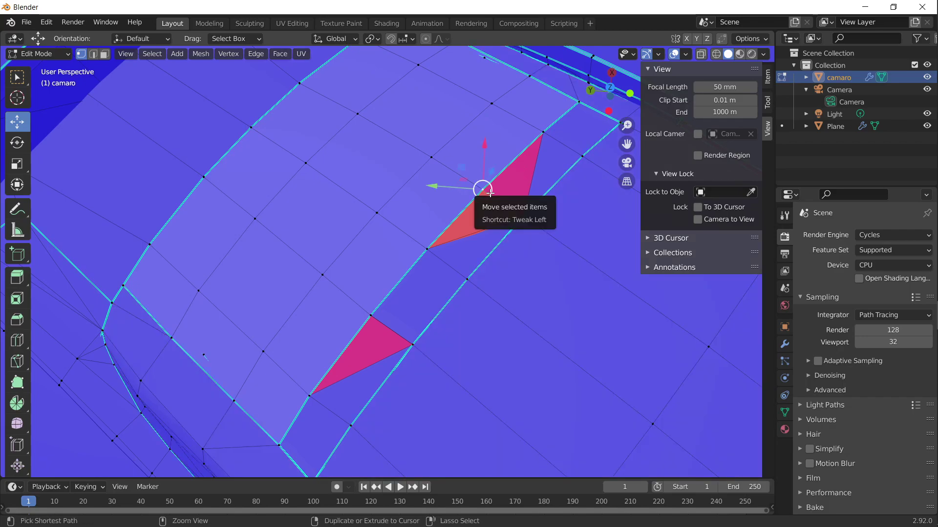
{"action": "key", "text": "ctrl+l"}
{"action": "key", "text": "alt+n"}
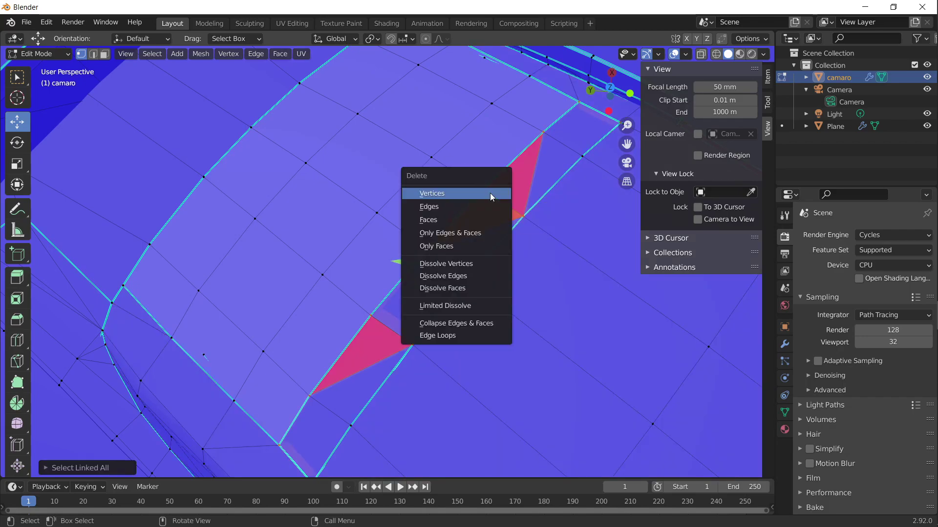
{"action": "left_click", "coordinate": [491, 192]}
Select the linked geometry of the overlapping strip between the roof and the windshield and delete its vertices
{"action": "scroll", "coordinate": [490, 193], "scroll_direction": "down", "scroll_amount": 5}
{"action": "middle_click_drag", "start_coordinate": [490, 193], "coordinate": [399, 361]}
{"action": "left_click", "coordinate": [387, 351]}
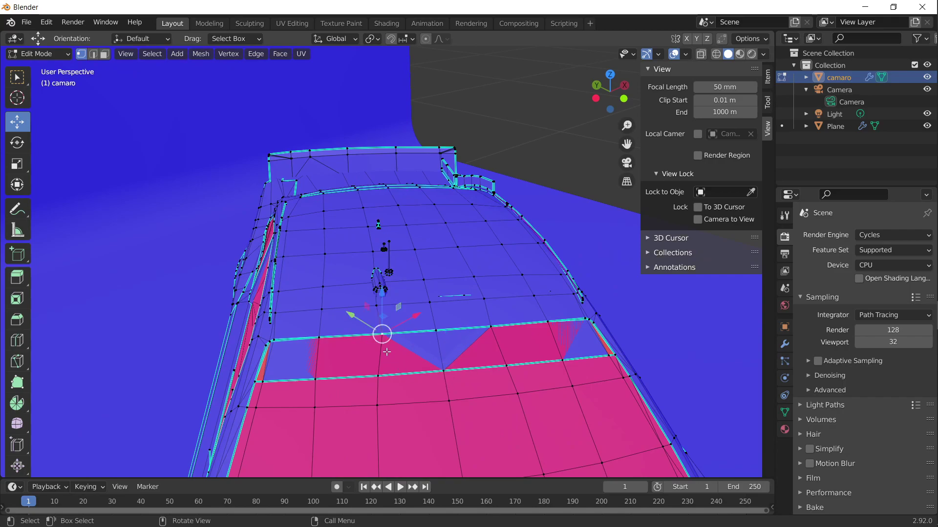
{"action": "key", "text": "ctrl+l"}
{"action": "left_click", "coordinate": [315, 377]}
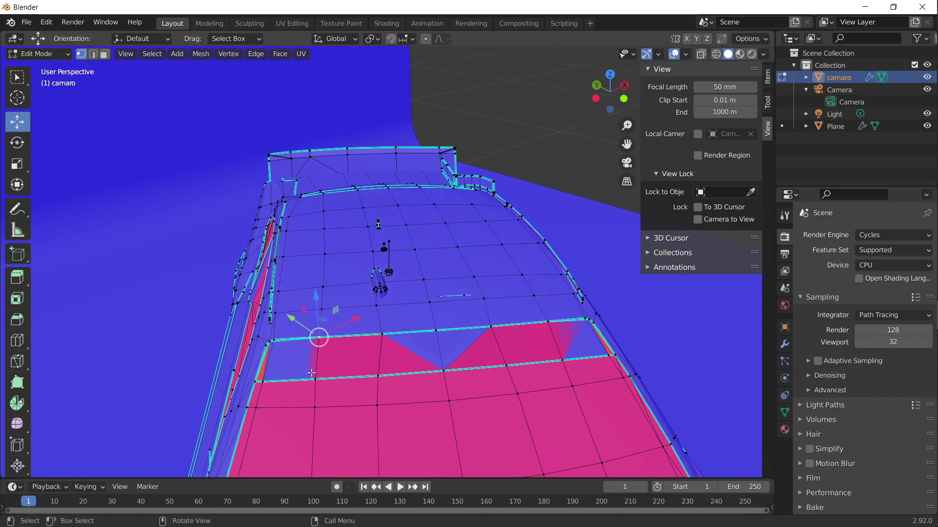
{"action": "key", "text": "ctrl+l"}
{"action": "key", "text": "x"}
{"action": "left_click", "coordinate": [312, 424]}
Delete the linked vertices of the flipped windshield surface
{"action": "middle_click_drag", "start_coordinate": [483, 400], "coordinate": [473, 372]}
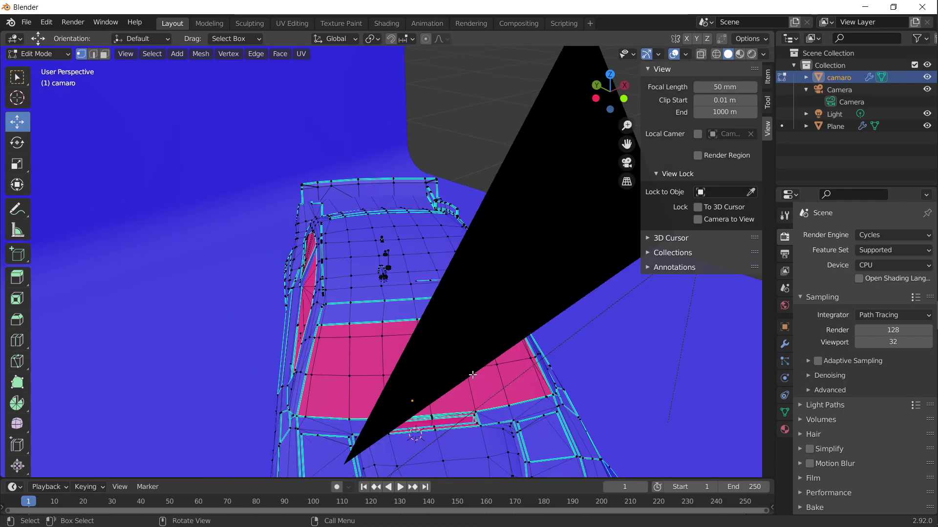
{"action": "left_click", "coordinate": [375, 358]}
{"action": "key", "text": "ctrl+l"}
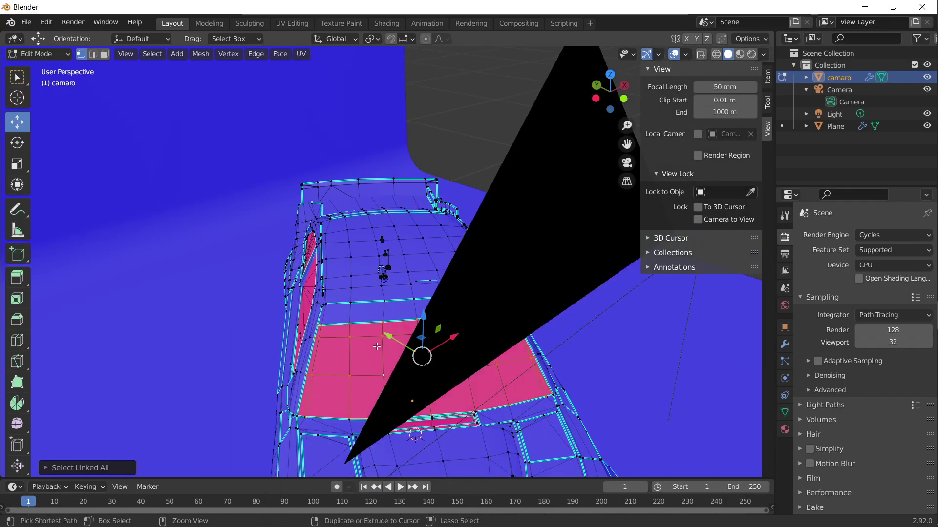
{"action": "key", "text": "x"}
{"action": "left_click", "coordinate": [377, 347]}
Select the roof shell's linked geometry and examine the flipped side windows and the thin roof strip above them
{"action": "middle_click_drag", "start_coordinate": [376, 347], "coordinate": [496, 320]}
{"action": "left_click", "coordinate": [511, 266]}
{"action": "key", "text": "ctrl+l"}
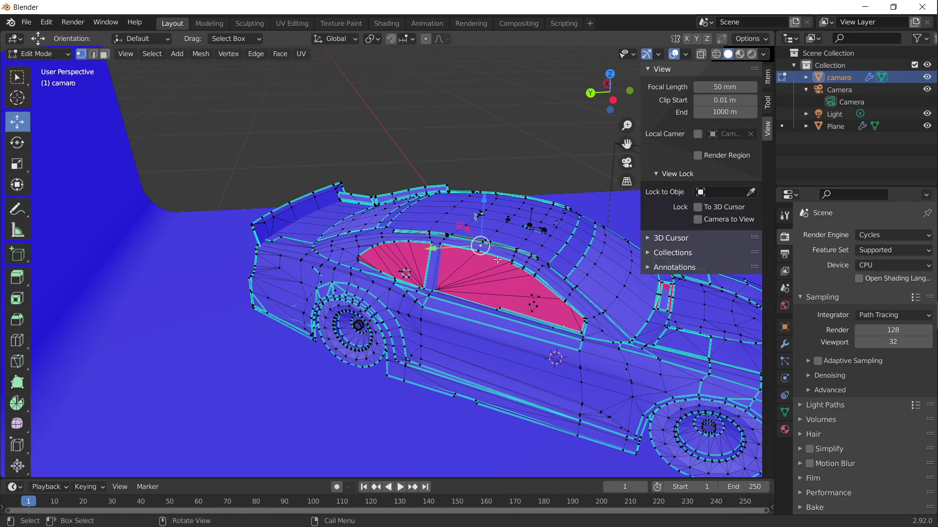
{"action": "left_click", "coordinate": [474, 255]}
{"action": "key", "text": "ctrl+l"}
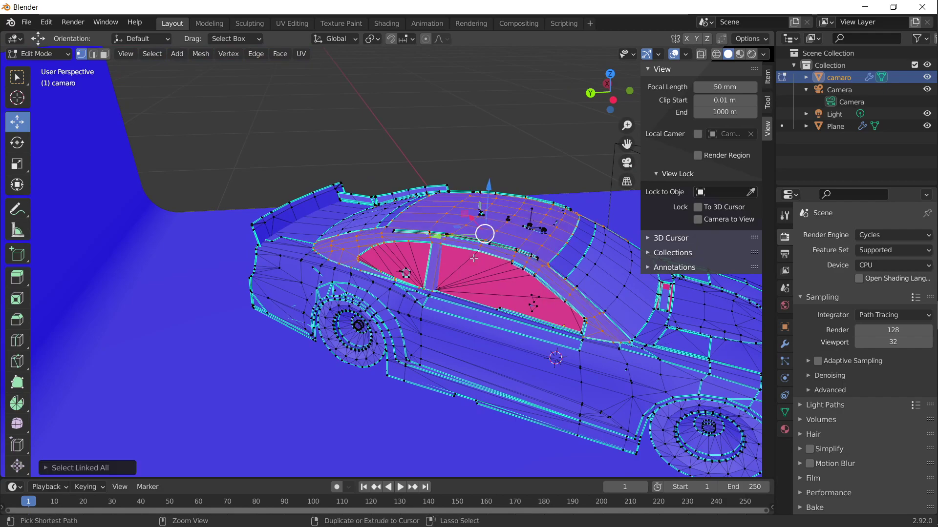
{"action": "scroll", "coordinate": [474, 258], "scroll_direction": "up", "scroll_amount": 6}
{"action": "middle_click_drag", "start_coordinate": [474, 258], "coordinate": [508, 212]}
{"action": "scroll", "coordinate": [511, 211], "scroll_direction": "up", "scroll_amount": 4}
{"action": "scroll", "coordinate": [511, 211], "scroll_direction": "down", "scroll_amount": 3}
{"action": "left_click", "coordinate": [527, 161]}
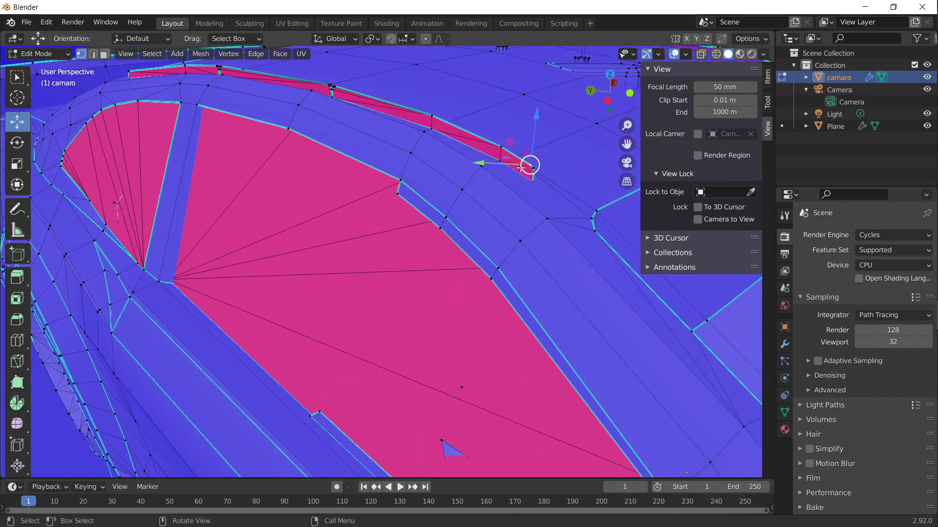
{"action": "scroll", "coordinate": [389, 236], "scroll_direction": "down", "scroll_amount": 2}
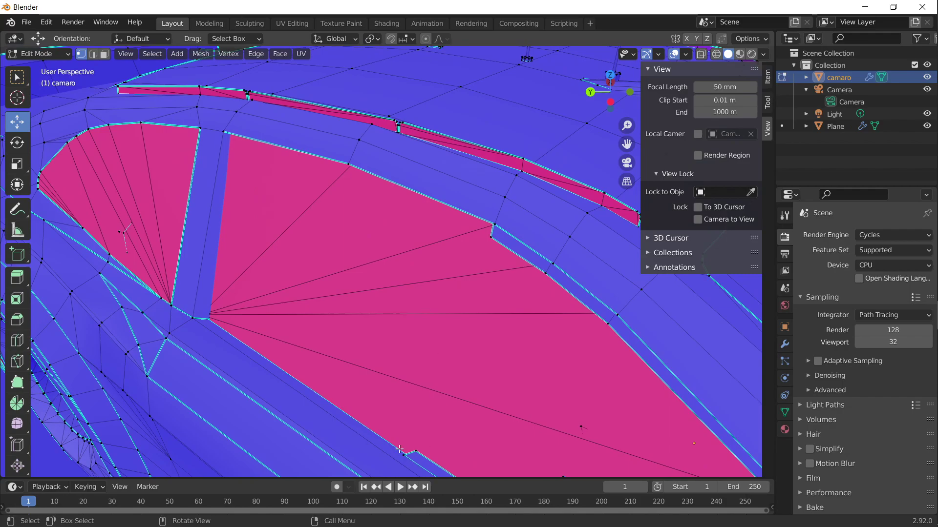
Select the linked geometry of the roof shell around the side windows and hide it
{"action": "middle_click_drag", "start_coordinate": [390, 239], "coordinate": [342, 366]}
{"action": "scroll", "coordinate": [334, 363], "scroll_direction": "up", "scroll_amount": 3}
{"action": "left_click", "coordinate": [334, 165]}
{"action": "left_click", "coordinate": [350, 143]}
{"action": "key", "text": "ctrl+l"}
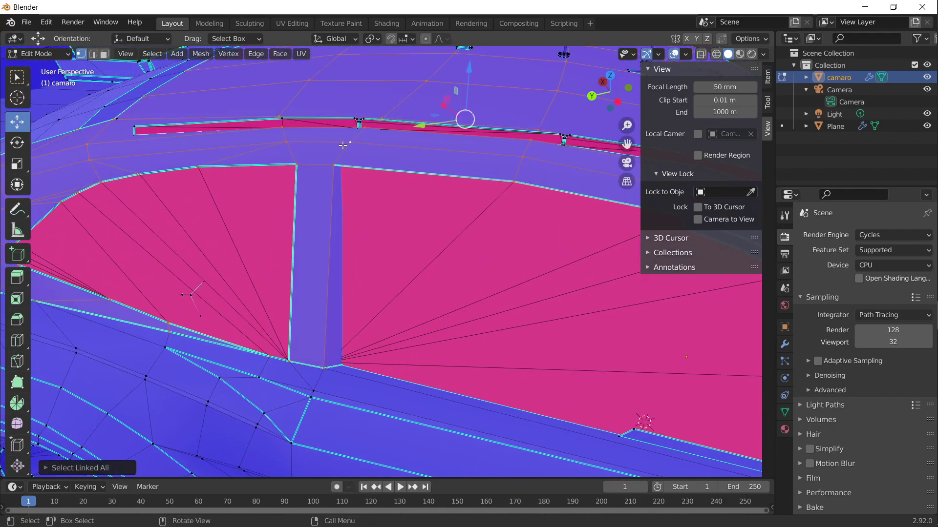
{"action": "key", "text": "h"}
Select the linked geometry at the upper edge of the flipped side window surface
{"action": "left_click", "coordinate": [349, 165]}
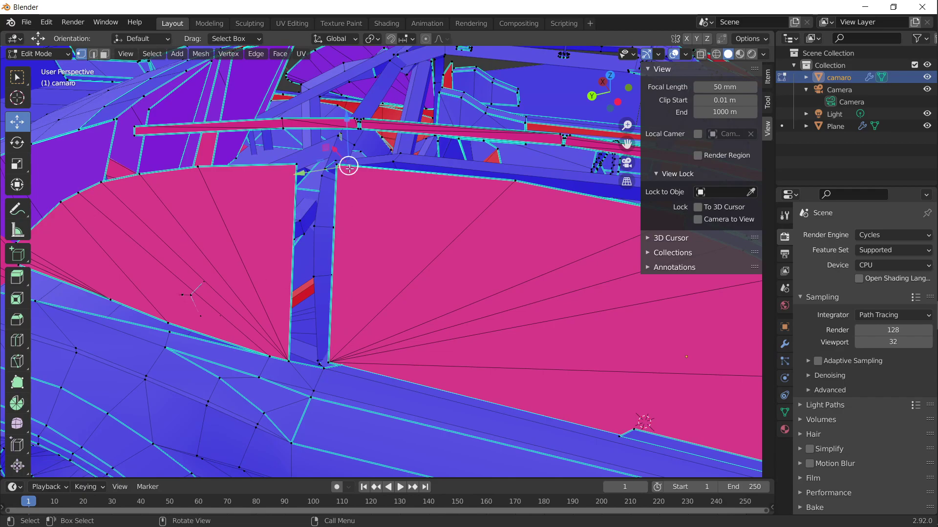
{"action": "key", "text": "ctrl+l"}
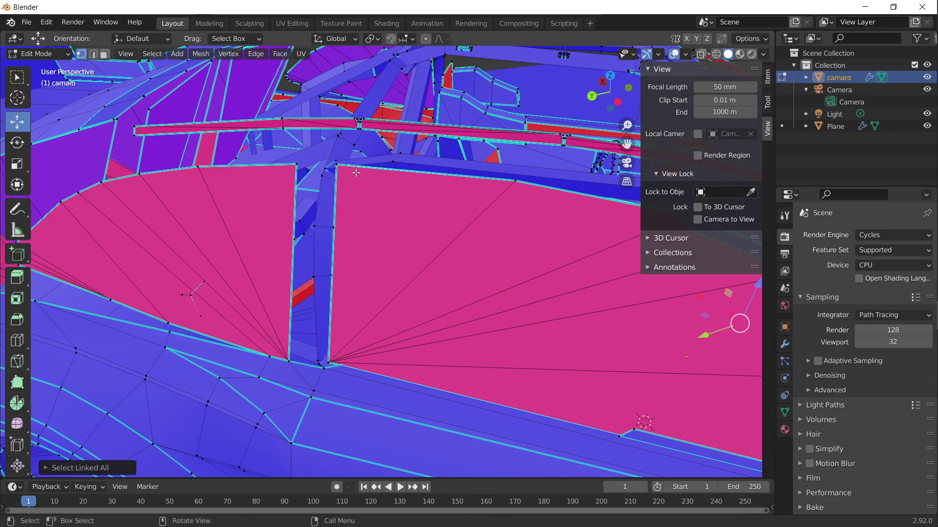
{"action": "scroll", "coordinate": [387, 173], "scroll_direction": "down", "scroll_amount": 4}
{"action": "middle_click_drag", "start_coordinate": [447, 258], "coordinate": [377, 271]}
{"action": "left_click", "coordinate": [286, 326]}
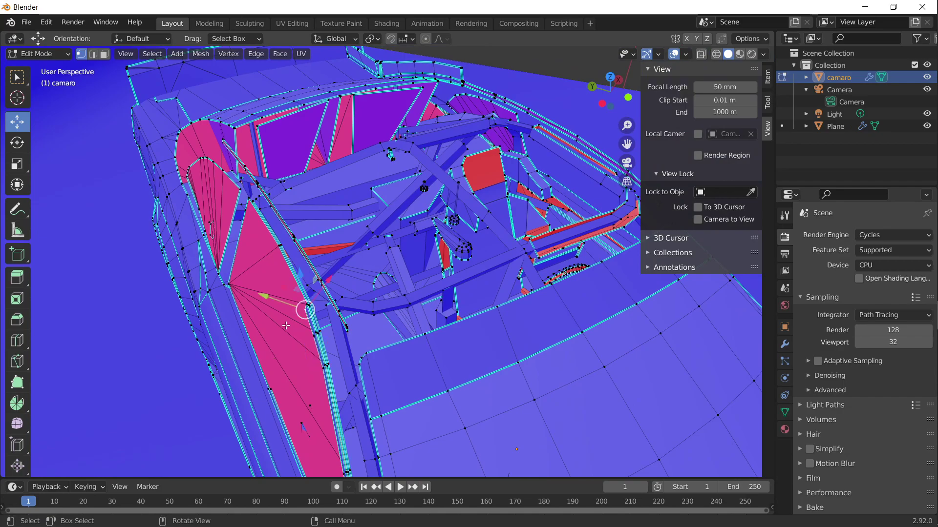
Hide the geometry linked to the vertex on the trim beside the front side window
{"action": "left_click", "coordinate": [294, 375]}
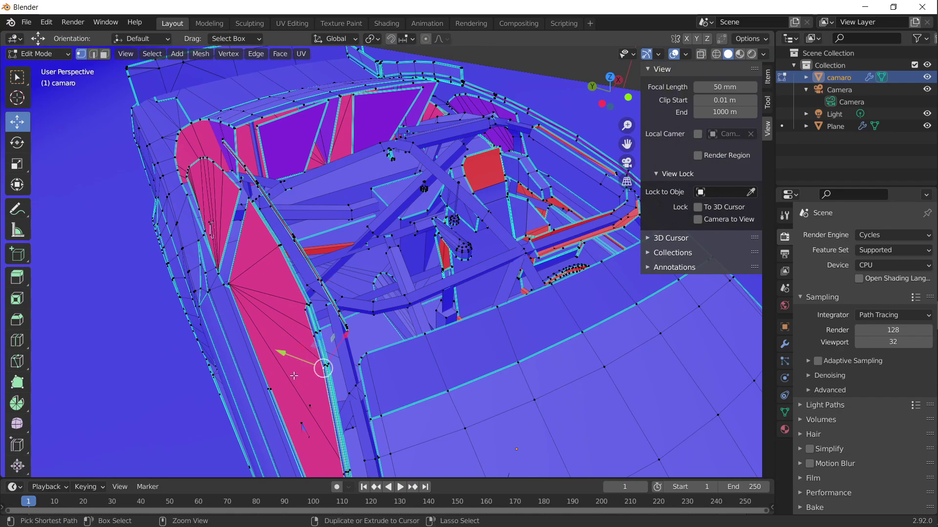
{"action": "key", "text": "ctrl+l"}
{"action": "middle_click_drag", "start_coordinate": [294, 271], "coordinate": [335, 260]}
{"action": "key", "text": "h"}
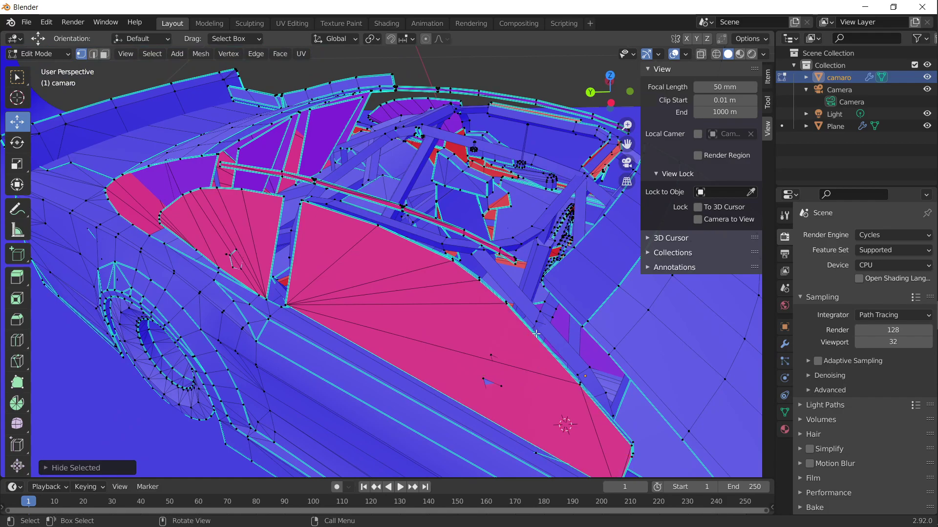
Delete the duplicate linked face layer of the front side window
{"action": "scroll", "coordinate": [562, 411], "scroll_direction": "up", "scroll_amount": 4}
{"action": "middle_click_drag", "start_coordinate": [549, 397], "coordinate": [521, 381]}
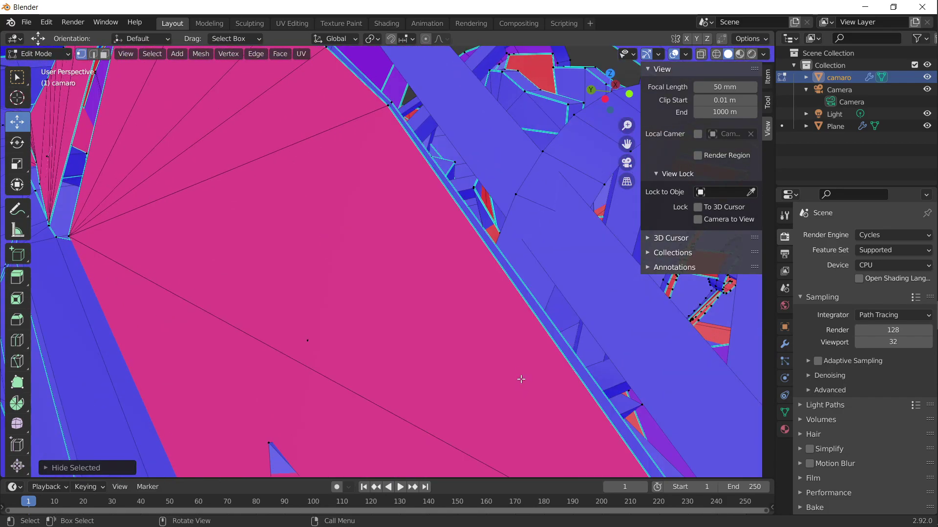
{"action": "scroll", "coordinate": [493, 294], "scroll_direction": "down", "scroll_amount": 3}
{"action": "middle_click_drag", "start_coordinate": [492, 341], "coordinate": [485, 329]}
{"action": "left_click", "coordinate": [390, 209]}
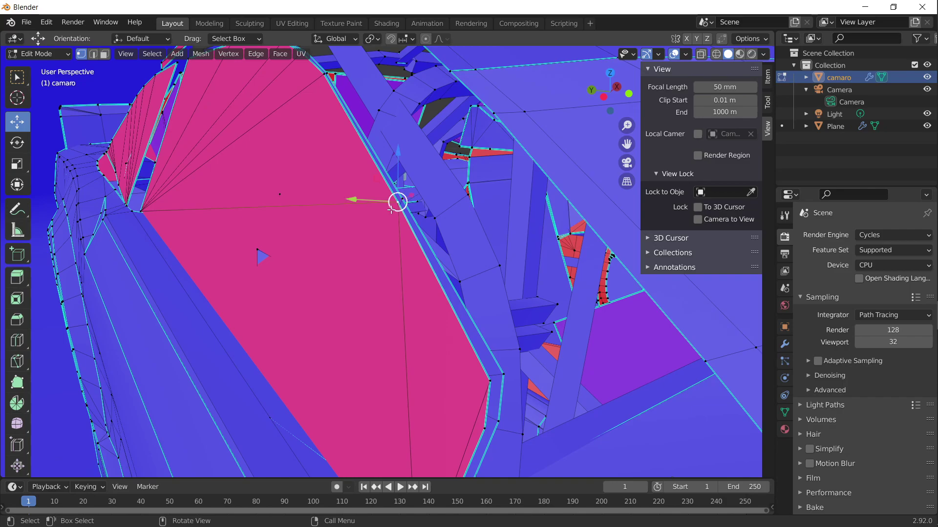
{"action": "key", "text": "ctrl+l"}
{"action": "key", "text": "x"}
{"action": "left_click", "coordinate": [388, 211]}
Delete the duplicate linked face layer of the rear quarter window on the same side of the car
{"action": "middle_click_drag", "start_coordinate": [388, 211], "coordinate": [350, 283]}
{"action": "left_click", "coordinate": [348, 283]}
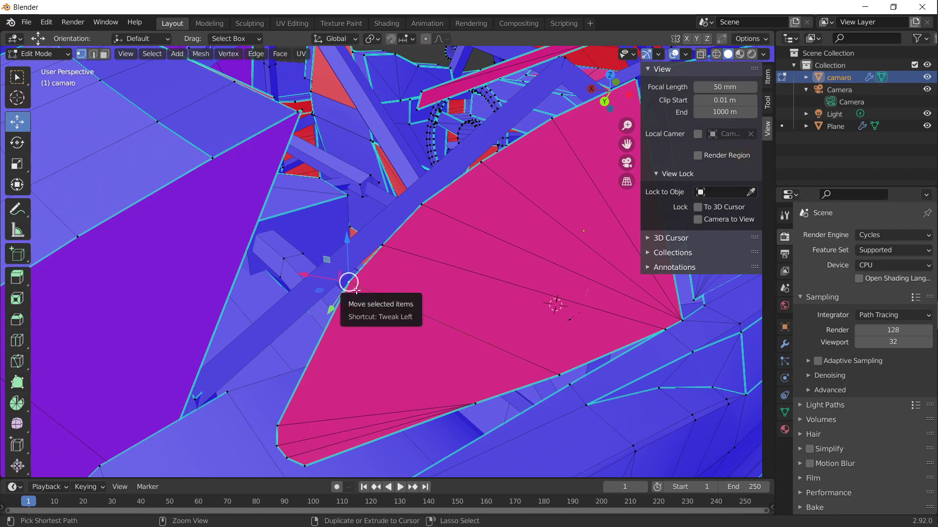
{"action": "key", "text": "ctrl+l"}
{"action": "key", "text": "x"}
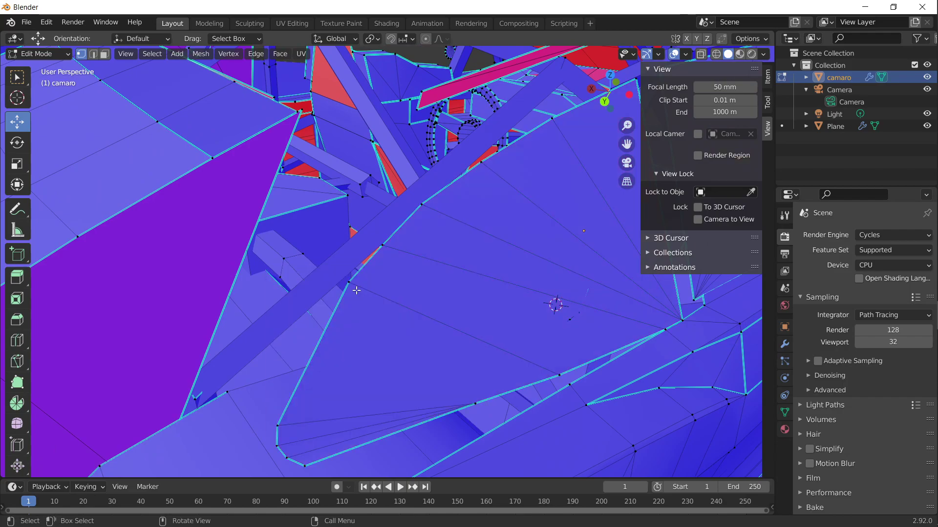
{"action": "left_click", "coordinate": [356, 290]}
Reveal the hidden body geometry and look at the car through the camera
{"action": "scroll", "coordinate": [356, 290], "scroll_direction": "down", "scroll_amount": 6}
{"action": "middle_click_drag", "start_coordinate": [356, 290], "coordinate": [354, 322]}
{"action": "middle_click_drag", "start_coordinate": [341, 291], "coordinate": [442, 304]}
{"action": "key", "text": "alt+h"}
{"action": "key", "text": "KP_0"}
With the roof shell hidden again, delete the duplicate linked face layer of the rear quarter window on the steering-wheel side
{"action": "middle_click_drag", "start_coordinate": [571, 204], "coordinate": [473, 278]}
{"action": "scroll", "coordinate": [473, 278], "scroll_direction": "up", "scroll_amount": 6}
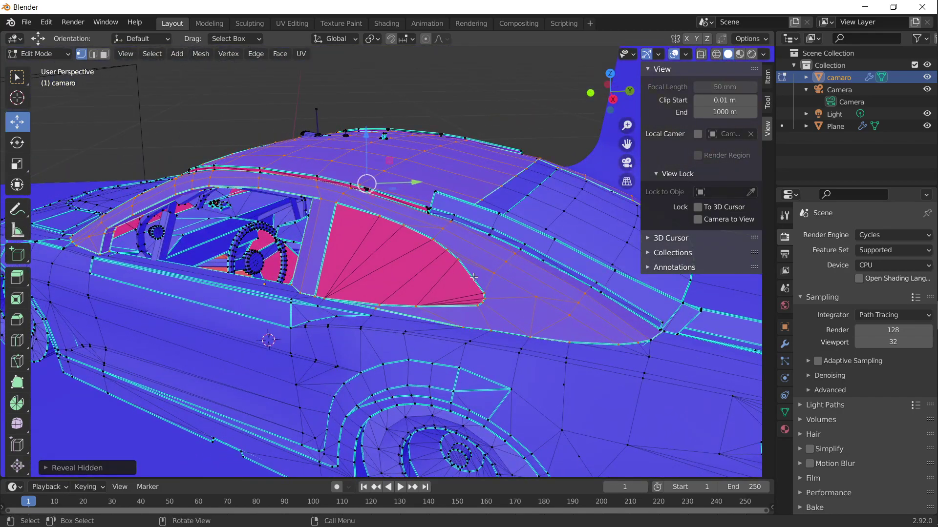
{"action": "scroll", "coordinate": [405, 271], "scroll_direction": "up", "scroll_amount": 3}
{"action": "left_click", "coordinate": [487, 273]}
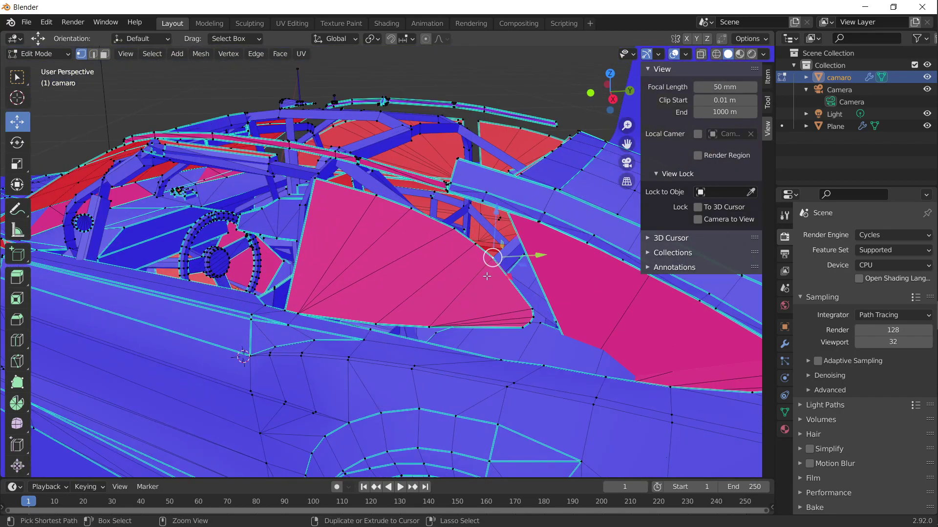
{"action": "key", "text": "ctrl+l"}
{"action": "key", "text": "x"}
{"action": "left_click", "coordinate": [484, 274]}
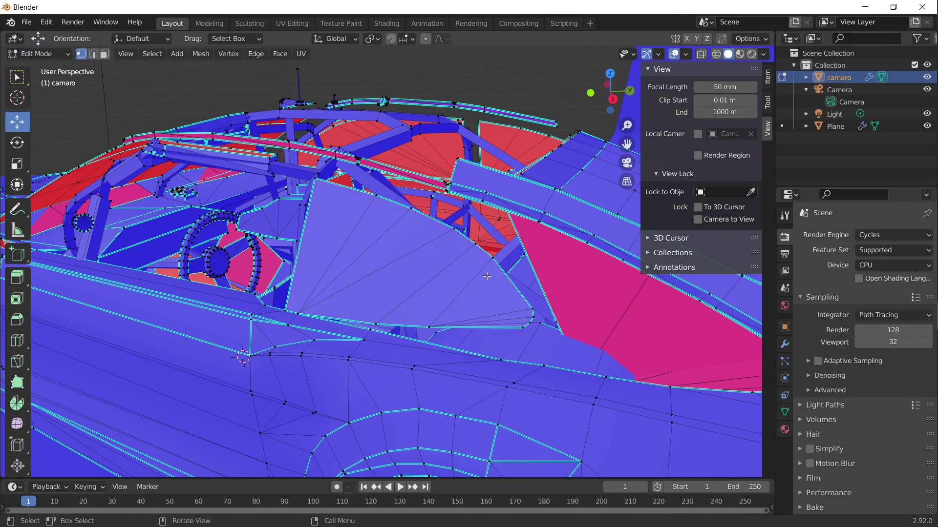
Reveal all hidden geometry, frame the camera view with nothing selected, and return to Object Mode
{"action": "key", "text": "alt+h"}
{"action": "key", "text": "KP_0"}
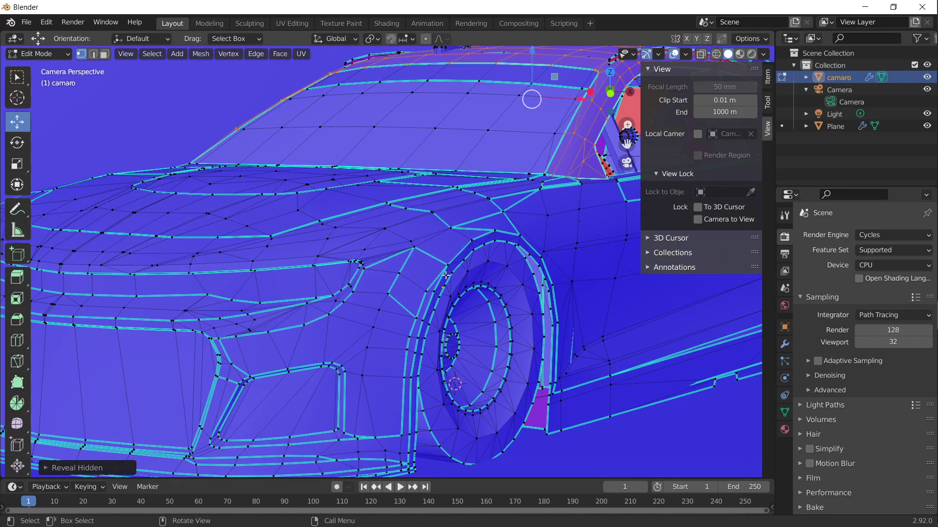
{"action": "key", "text": "Home"}
{"action": "key", "text": "alt+a"}
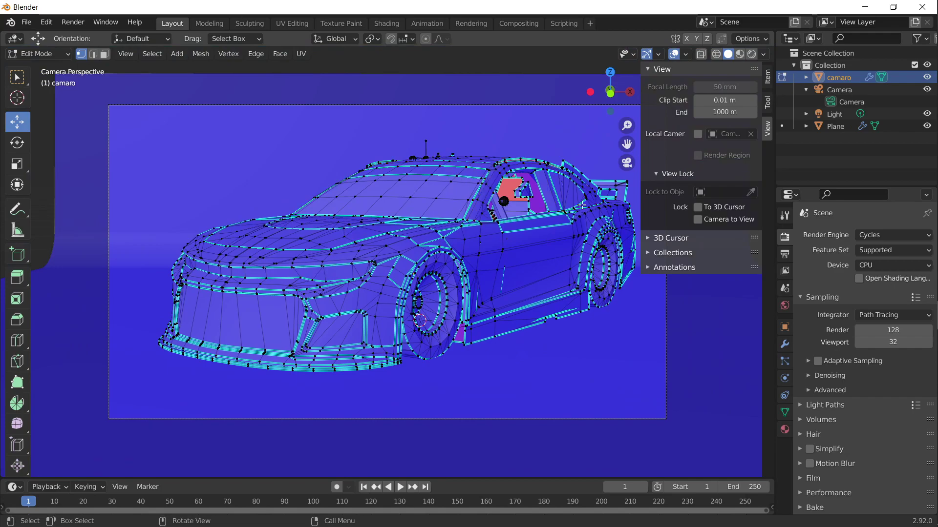
{"action": "left_click", "coordinate": [51, 57]}
{"action": "left_click", "coordinate": [49, 71]}
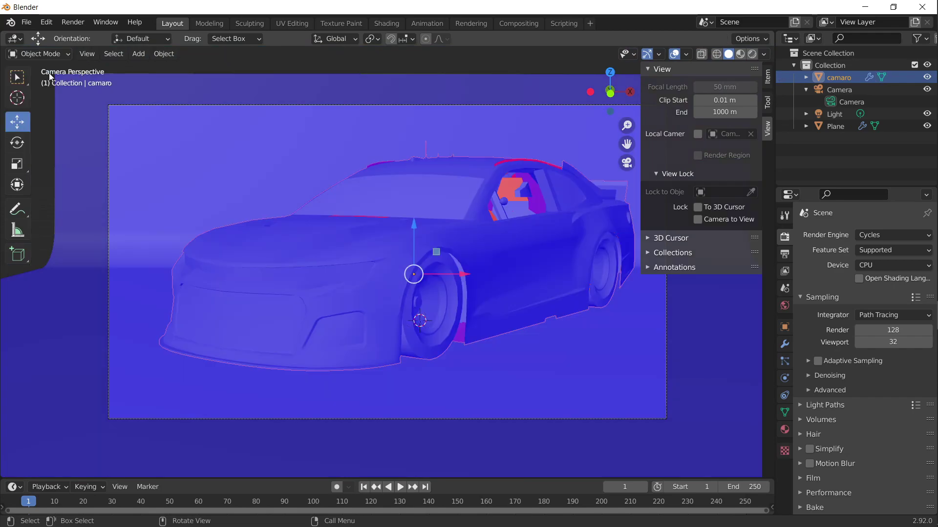
Turn off the Face Orientation overlay and switch the viewport to Rendered shading
{"action": "left_click", "coordinate": [686, 54]}
{"action": "left_click", "coordinate": [610, 271]}
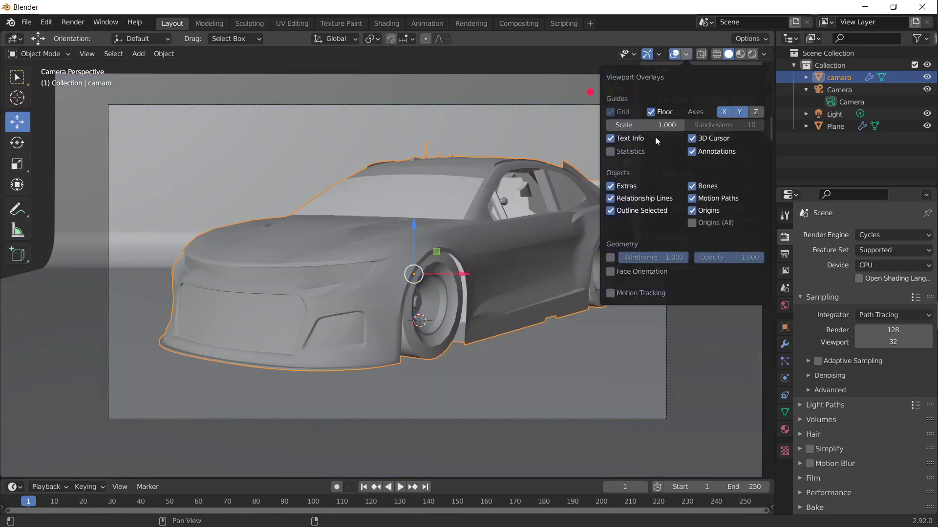
{"action": "left_click", "coordinate": [686, 53]}
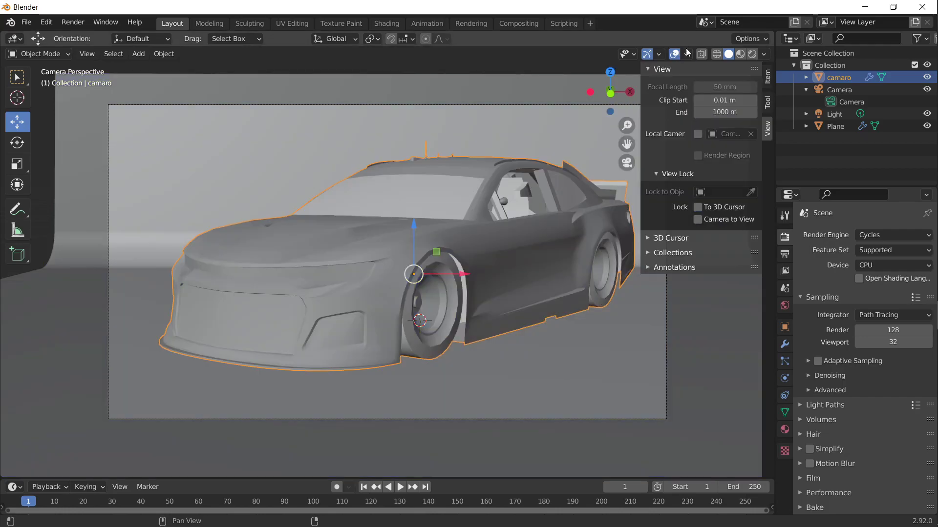
{"action": "left_click", "coordinate": [752, 54]}
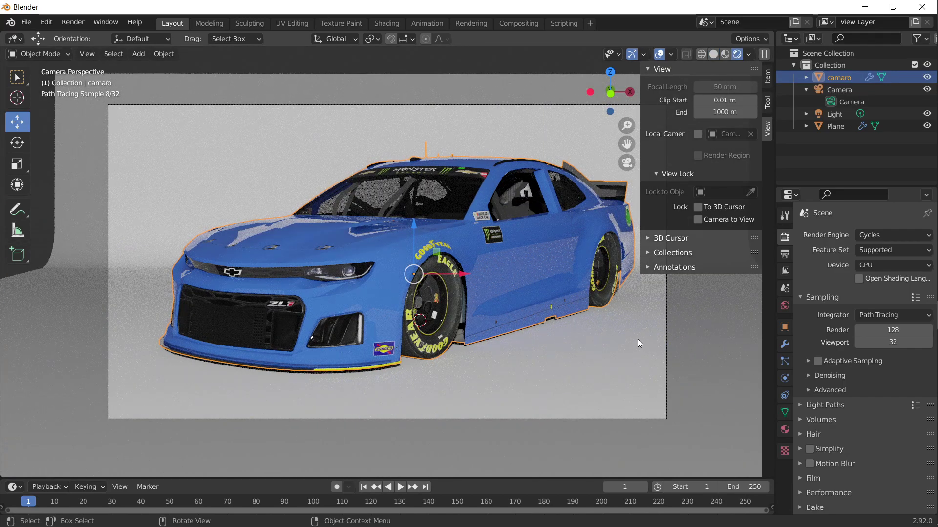
Change the surface shader of the camaro's window material, Material__1048, to Glass BSDF
{"action": "left_click", "coordinate": [428, 193]}
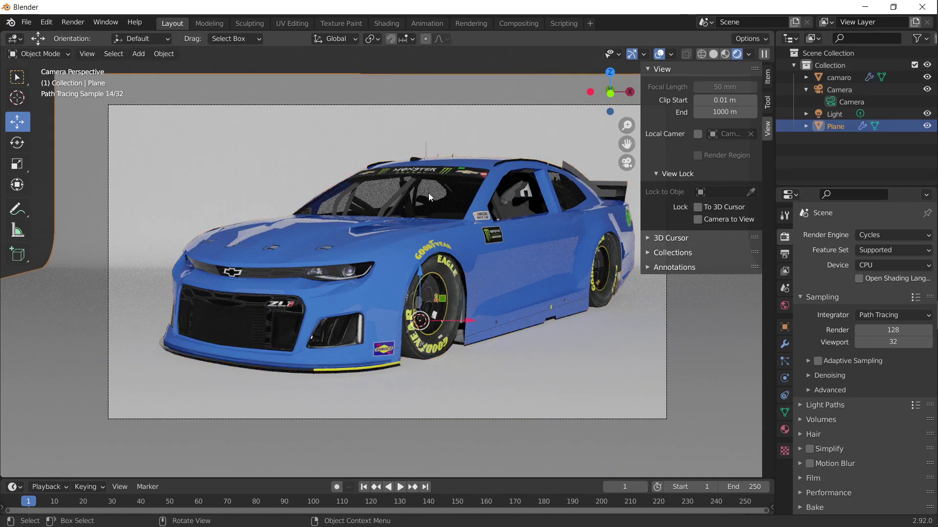
{"action": "left_click", "coordinate": [491, 323]}
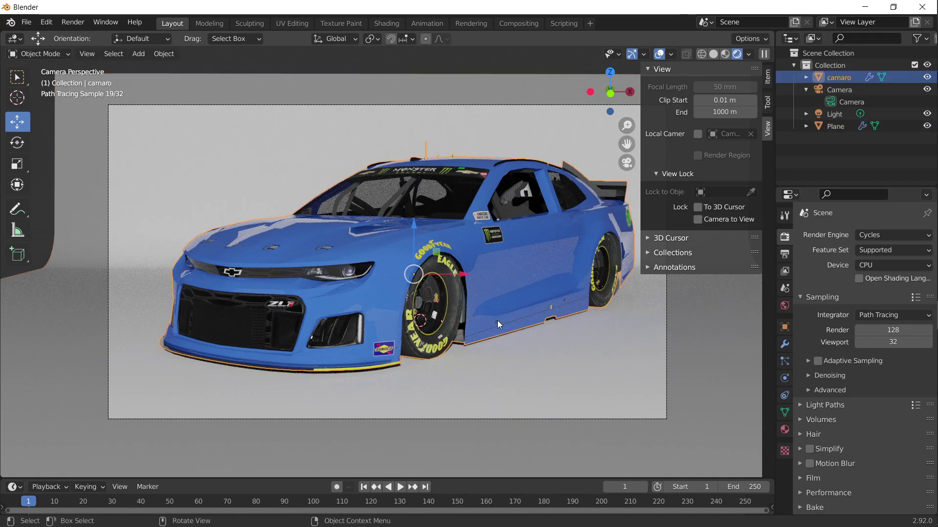
{"action": "left_click", "coordinate": [785, 431]}
{"action": "scroll", "coordinate": [861, 271], "scroll_direction": "down", "scroll_amount": 2}
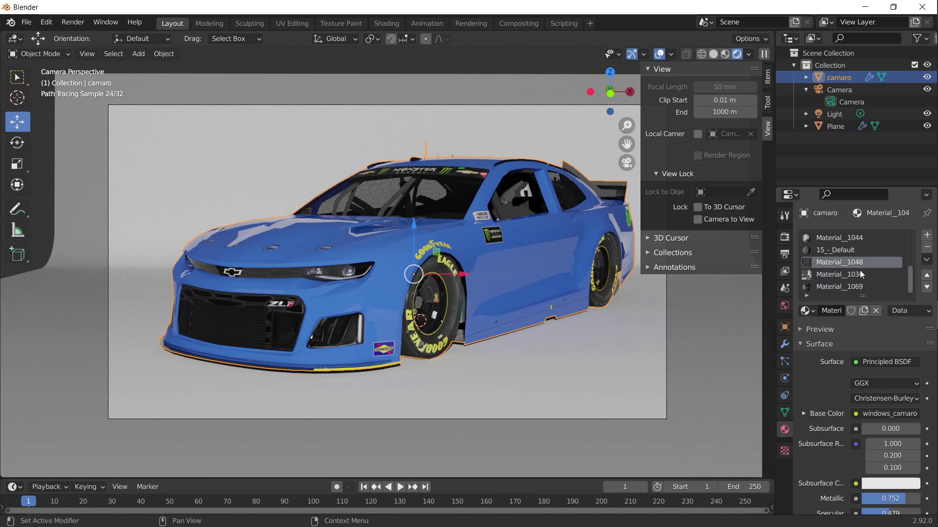
{"action": "left_click", "coordinate": [865, 365]}
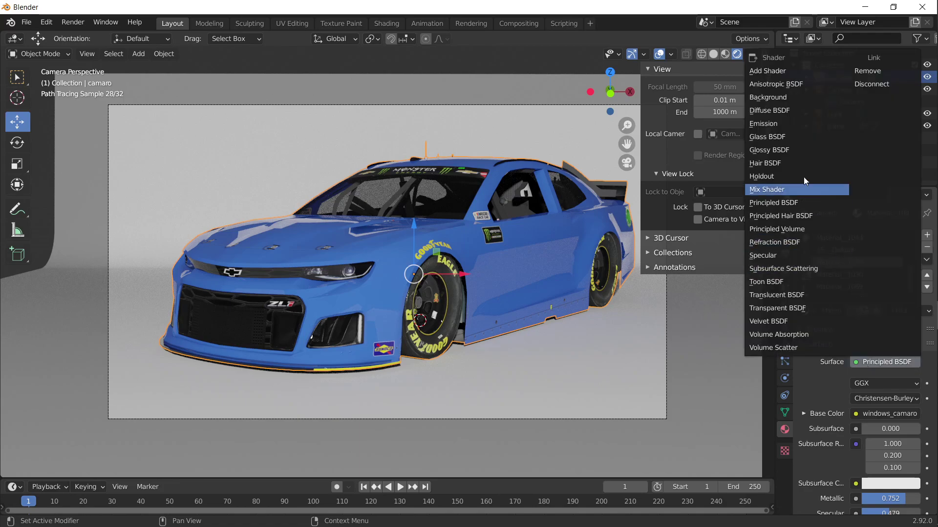
{"action": "left_click", "coordinate": [794, 137]}
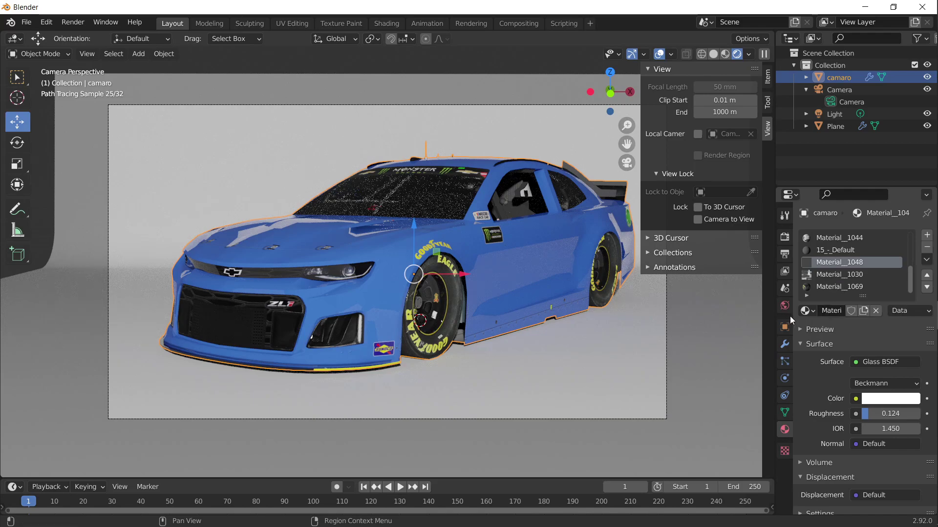
Darken the window glass colour to a light grey and collapse the sidebar's View settings
{"action": "scroll", "coordinate": [850, 322], "scroll_direction": "down", "scroll_amount": 2}
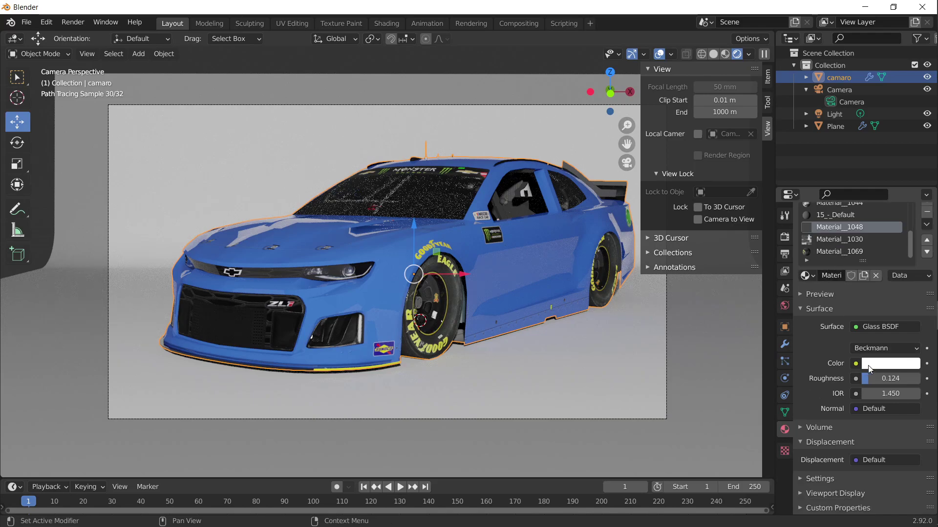
{"action": "left_click", "coordinate": [868, 362]}
{"action": "left_click", "coordinate": [910, 240]}
{"action": "left_click_drag", "start_coordinate": [911, 239], "coordinate": [910, 196]}
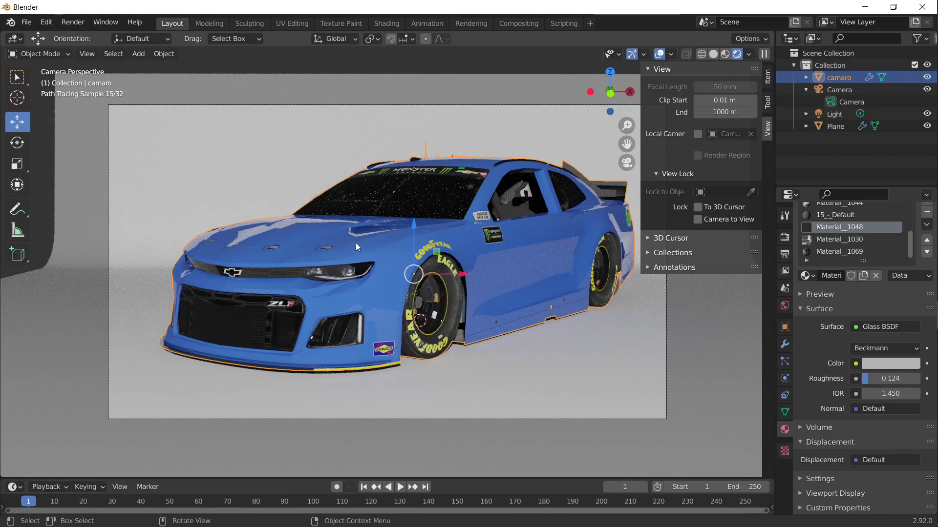
{"action": "scroll", "coordinate": [344, 250], "scroll_direction": "up", "scroll_amount": 2}
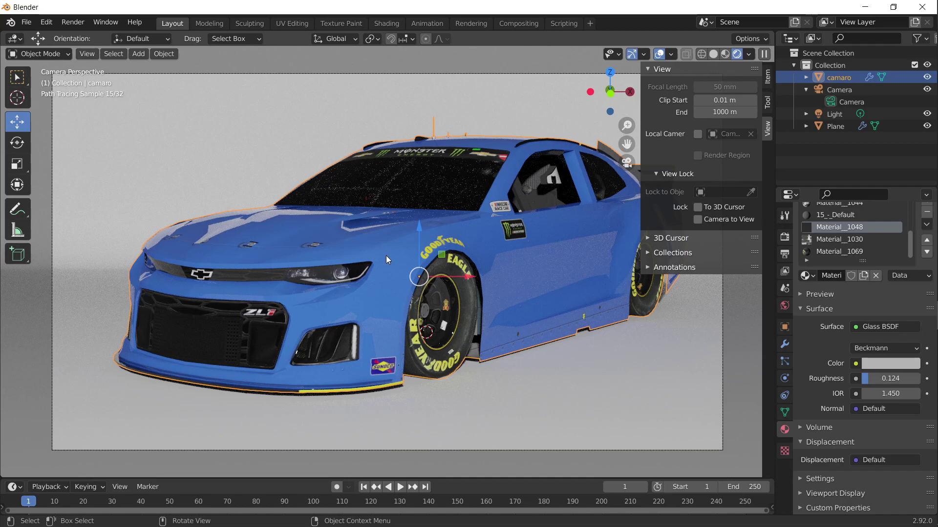
{"action": "left_click", "coordinate": [662, 69]}
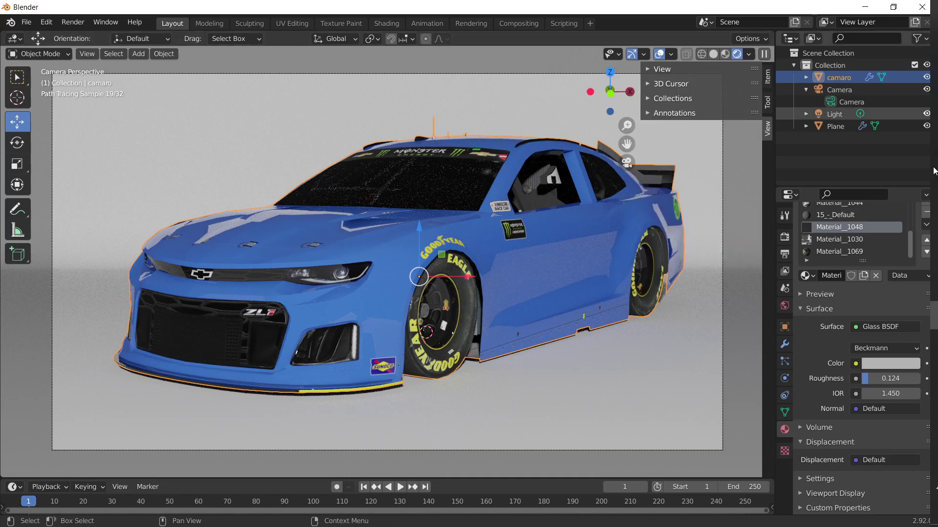
Switch to Chrome, search for hdrihaven in a new tab, and open the HDRI Haven website
{"action": "mouse_move", "coordinate": [923, 295]}
{"action": "left_click", "coordinate": [915, 345]}
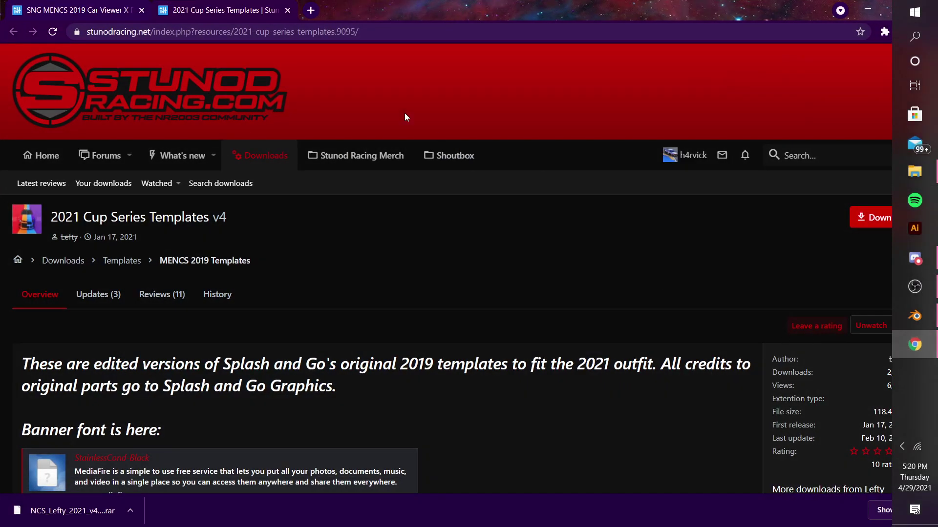
{"action": "left_click", "coordinate": [317, 11]}
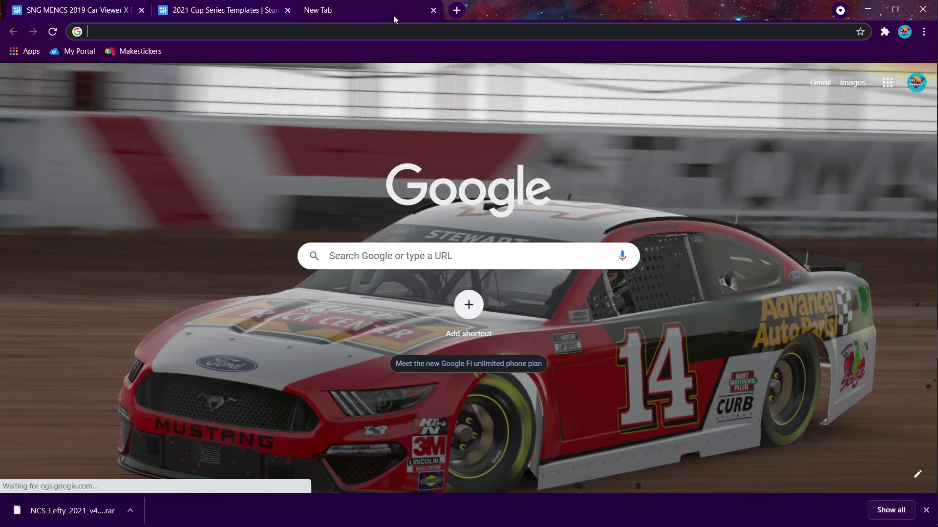
{"action": "type", "text": "hd"}
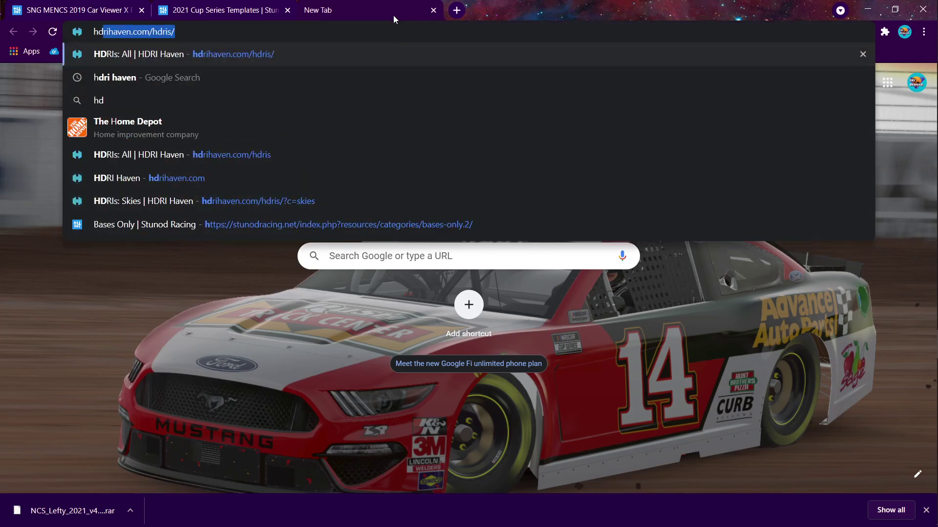
{"action": "type", "text": "riha"}
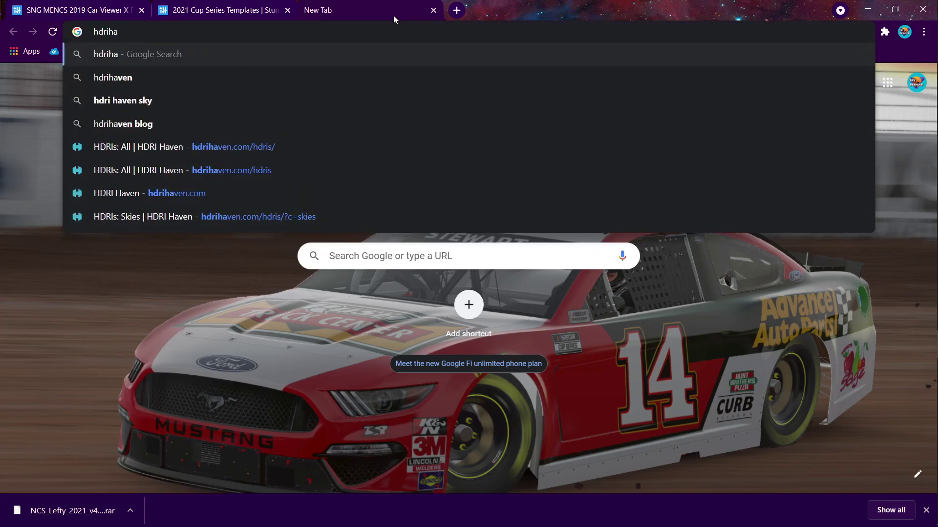
{"action": "left_click", "coordinate": [121, 86]}
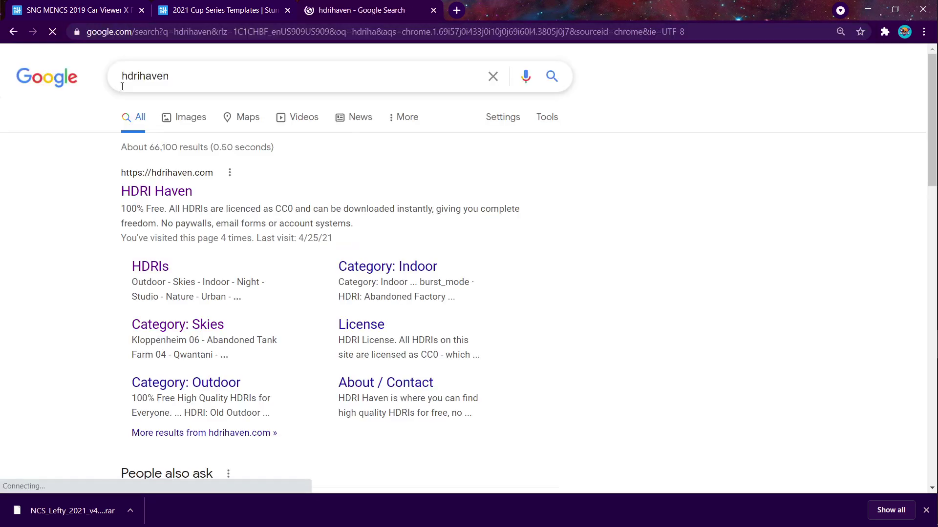
{"action": "left_click", "coordinate": [191, 193]}
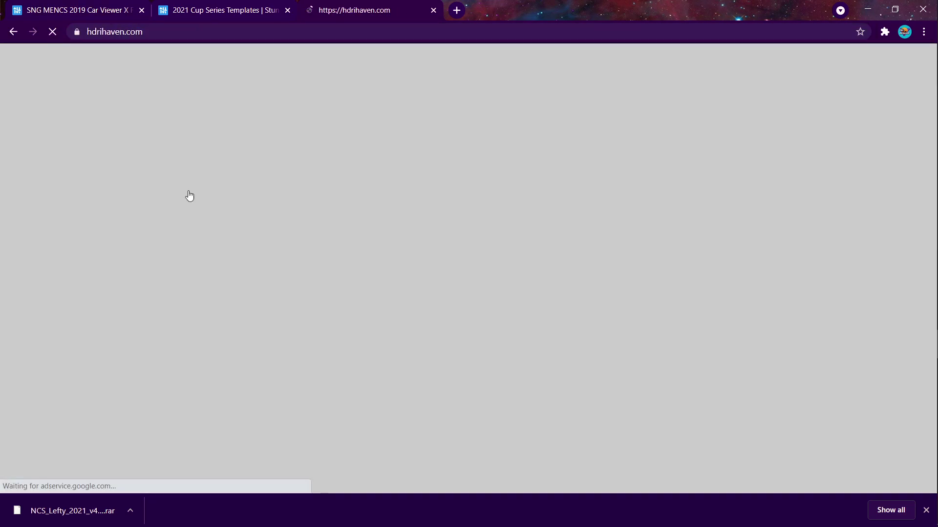
Open the Studio category of the HDRIs and examine the available studio environments
{"action": "left_click", "coordinate": [664, 67]}
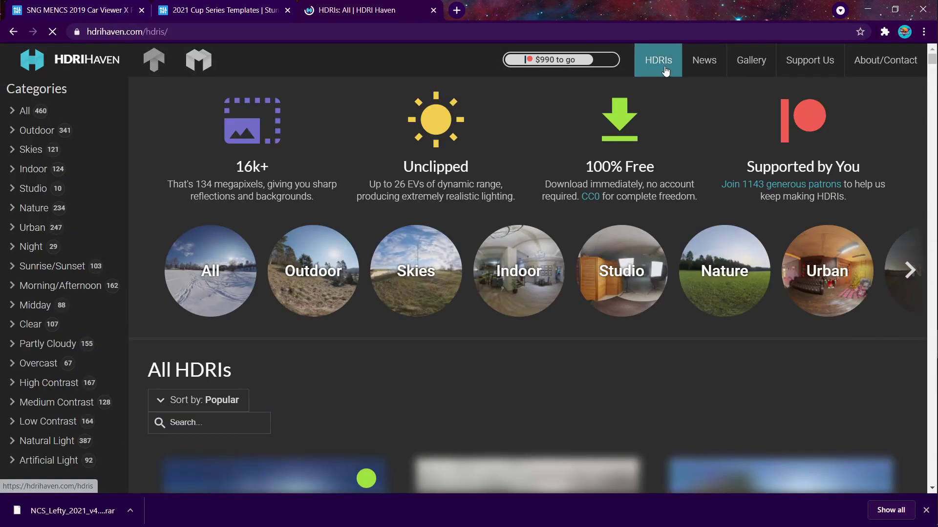
{"action": "scroll", "coordinate": [423, 335], "scroll_direction": "down", "scroll_amount": 2}
{"action": "left_click", "coordinate": [613, 178]}
{"action": "scroll", "coordinate": [565, 205], "scroll_direction": "down", "scroll_amount": 2}
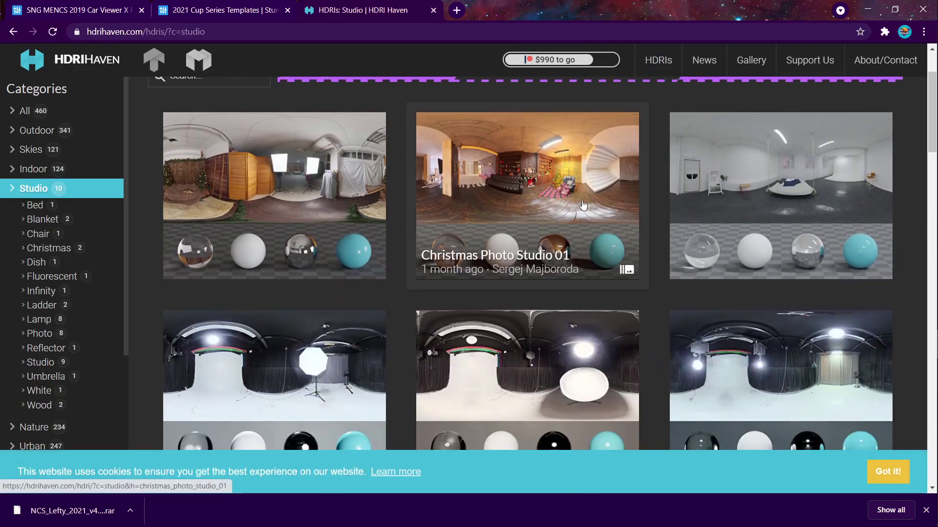
{"action": "scroll", "coordinate": [764, 183], "scroll_direction": "down", "scroll_amount": 4}
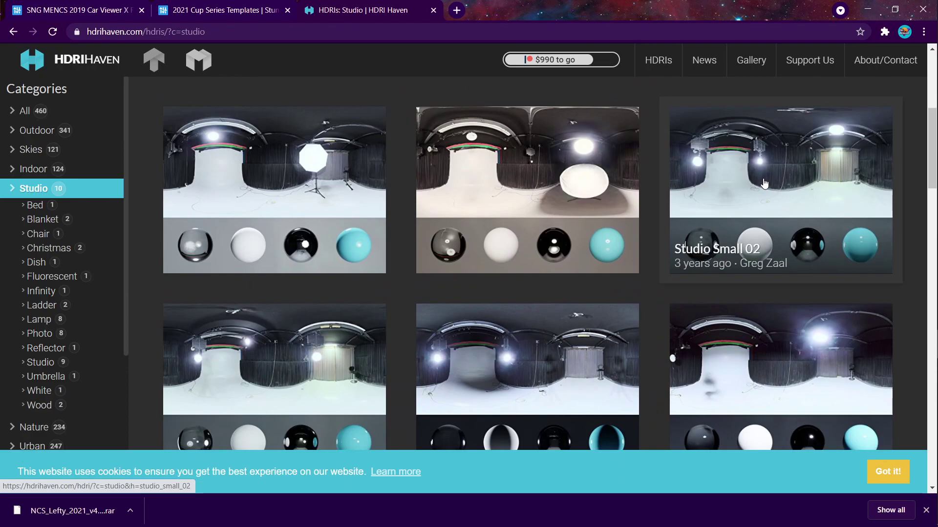
{"action": "scroll", "coordinate": [770, 183], "scroll_direction": "down", "scroll_amount": 6}
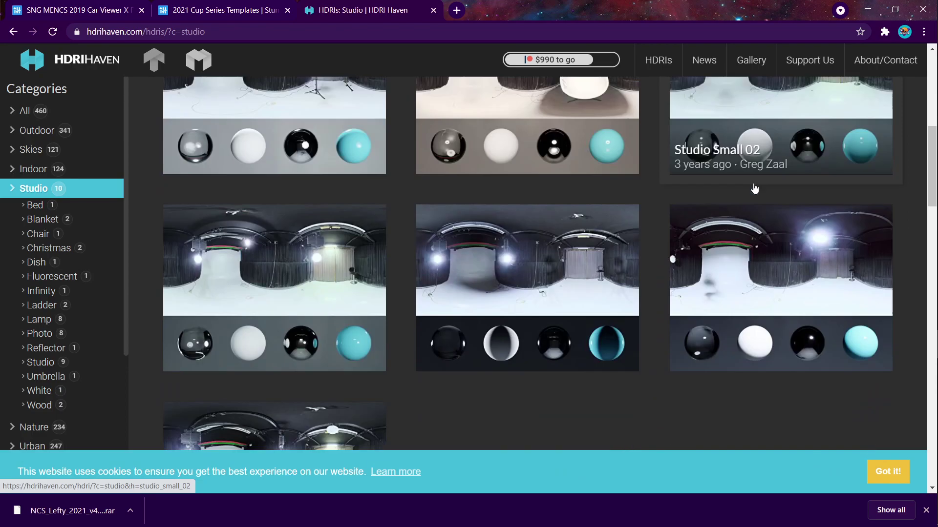
{"action": "scroll", "coordinate": [745, 186], "scroll_direction": "up", "scroll_amount": 10}
{"action": "scroll", "coordinate": [514, 204], "scroll_direction": "up", "scroll_amount": 2}
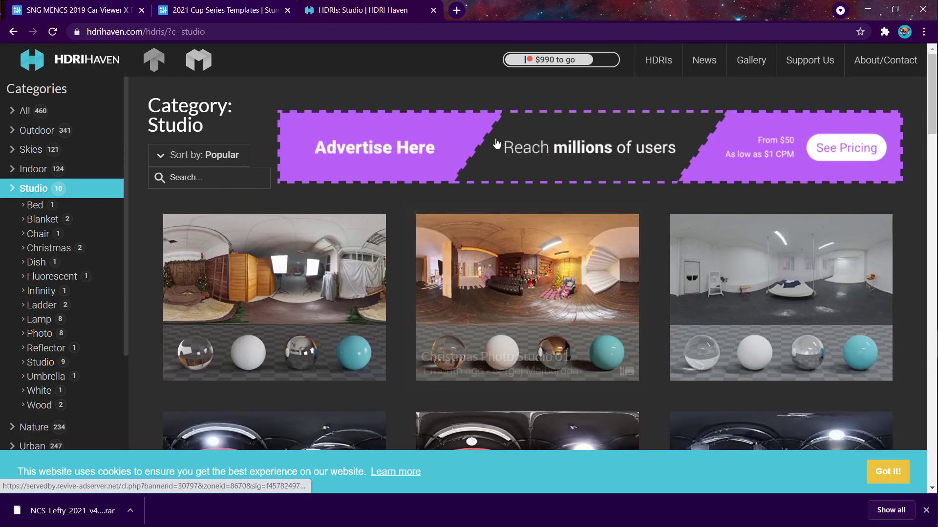
Search for "cars" from the Studio category, and repeat the search across all HDRIs
{"action": "left_click", "coordinate": [232, 173]}
{"action": "type", "text": "cars"}
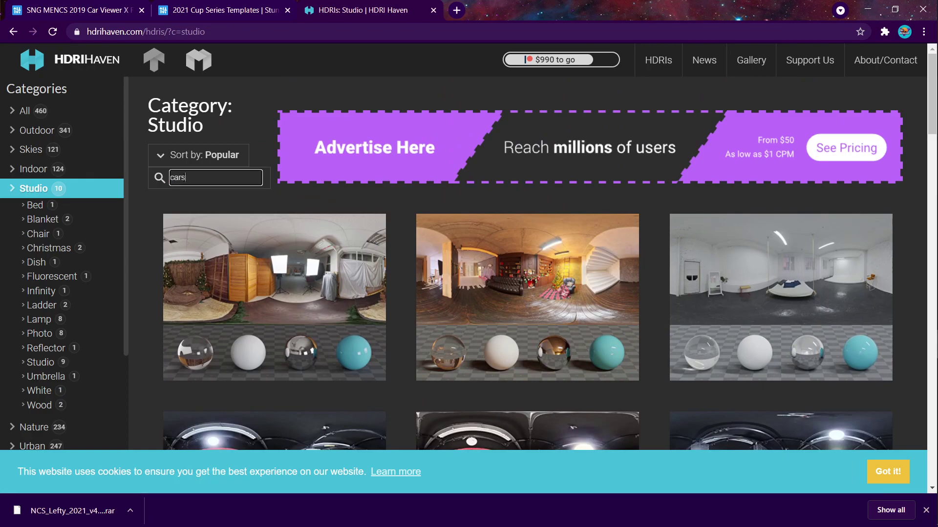
{"action": "key", "text": "Return"}
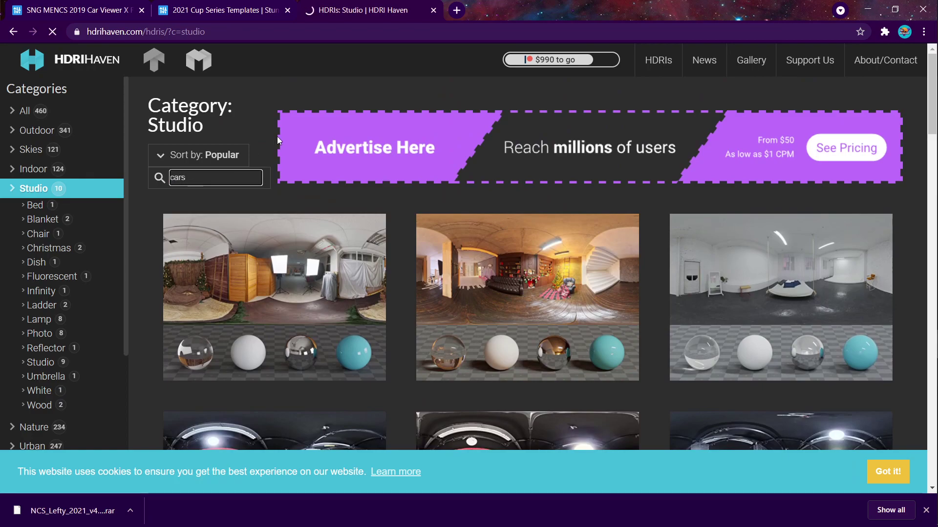
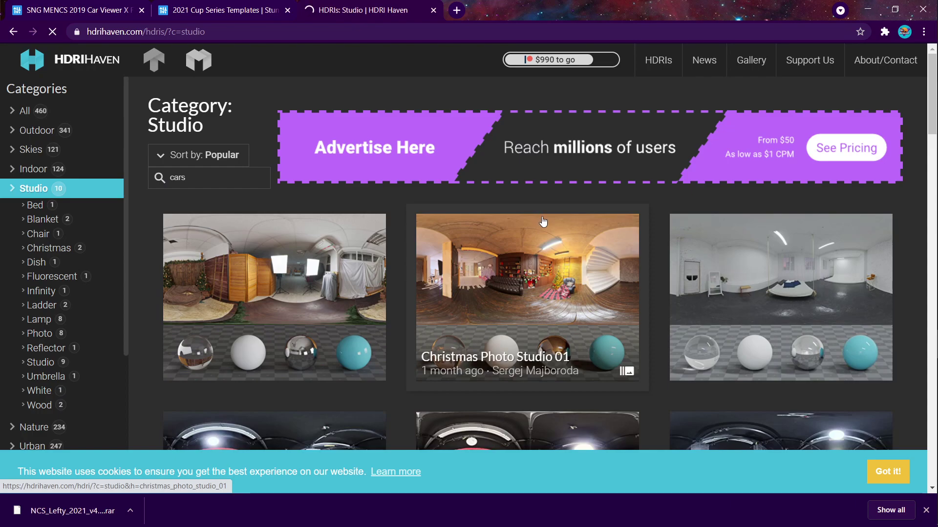
{"action": "scroll", "coordinate": [543, 221], "scroll_direction": "down", "scroll_amount": 1}
{"action": "key", "text": "alt+Left"}
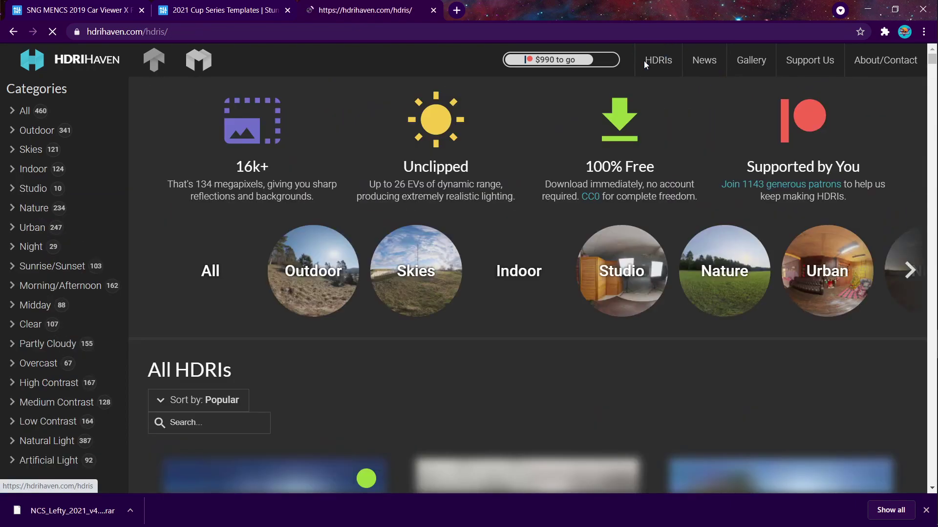
{"action": "scroll", "coordinate": [394, 319], "scroll_direction": "down", "scroll_amount": 2}
{"action": "left_click", "coordinate": [184, 322]}
{"action": "type", "text": "cars"}
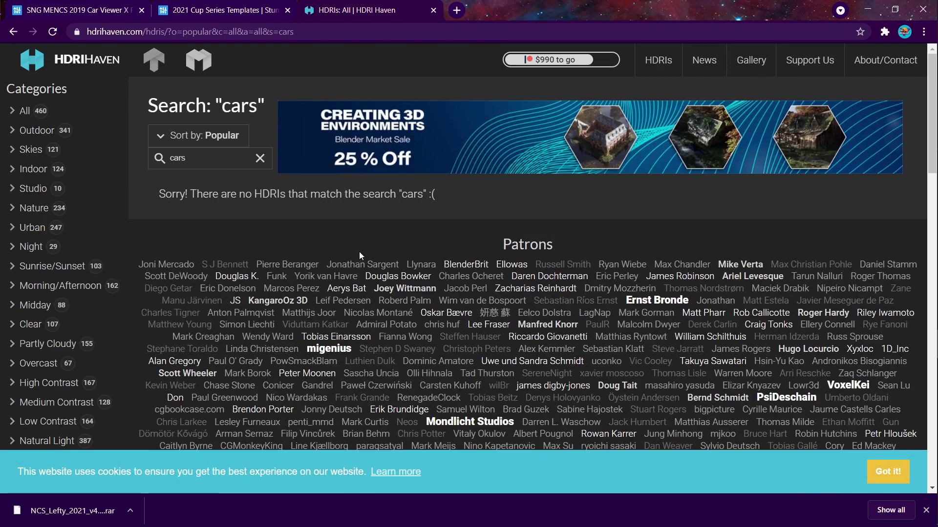
Search the HDRIs for "car", examine the Autoshop 01 preview and download sizes, and return to the search page
{"action": "left_click", "coordinate": [216, 159]}
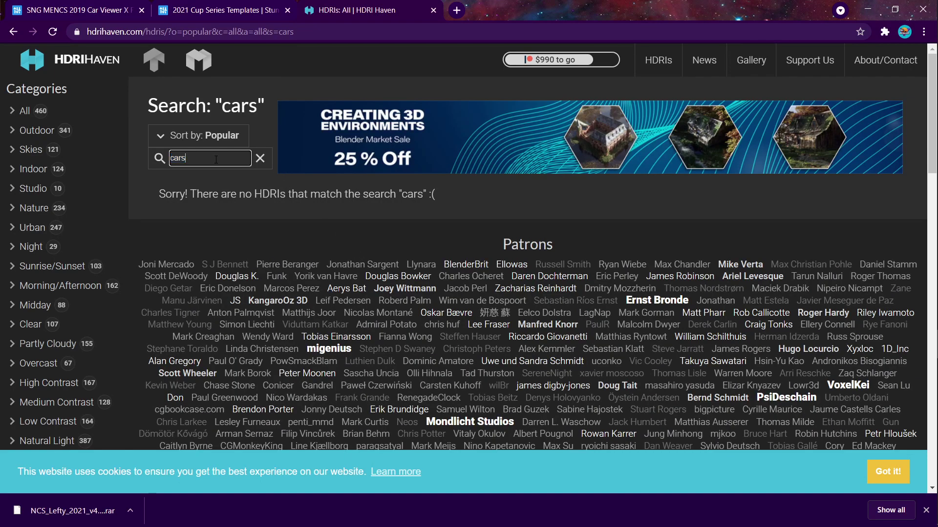
{"action": "key", "text": "BackSpace"}
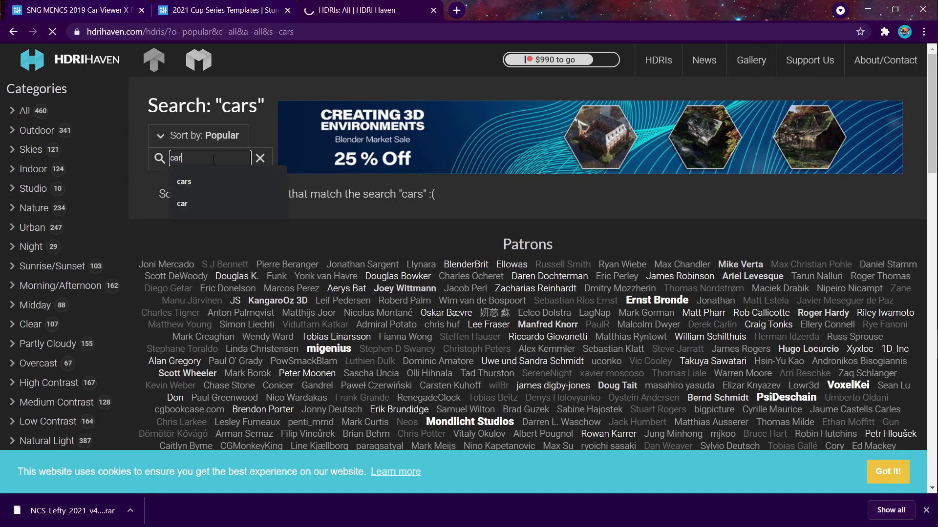
{"action": "key", "text": "Return"}
{"action": "scroll", "coordinate": [539, 228], "scroll_direction": "down", "scroll_amount": 2}
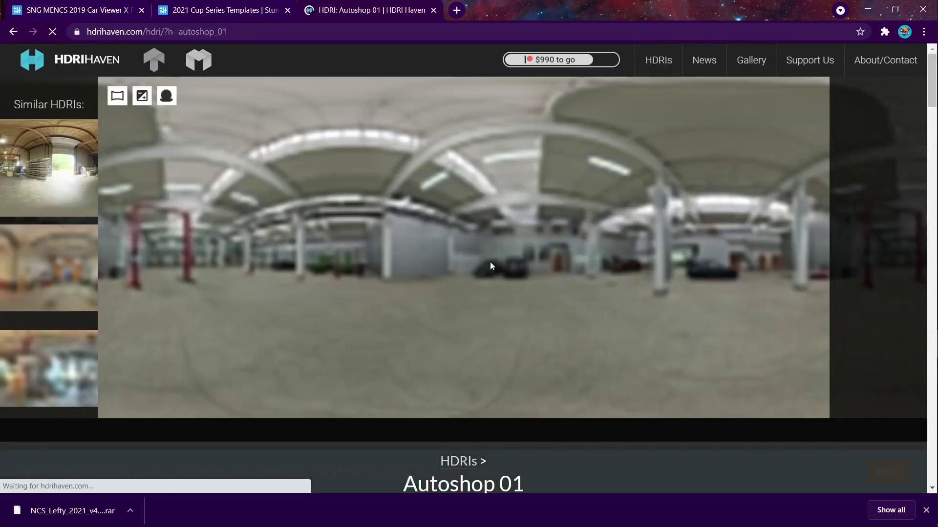
{"action": "scroll", "coordinate": [365, 212], "scroll_direction": "down", "scroll_amount": 10}
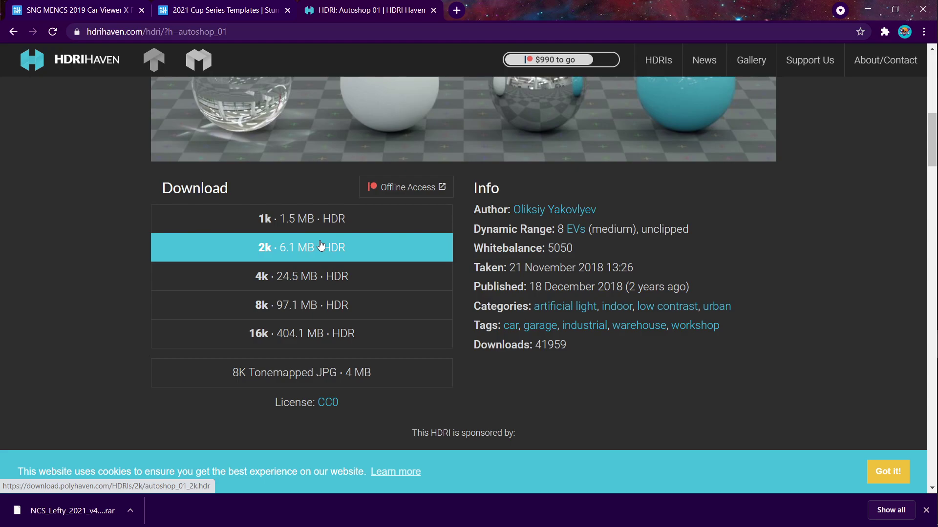
{"action": "scroll", "coordinate": [338, 231], "scroll_direction": "up", "scroll_amount": 10}
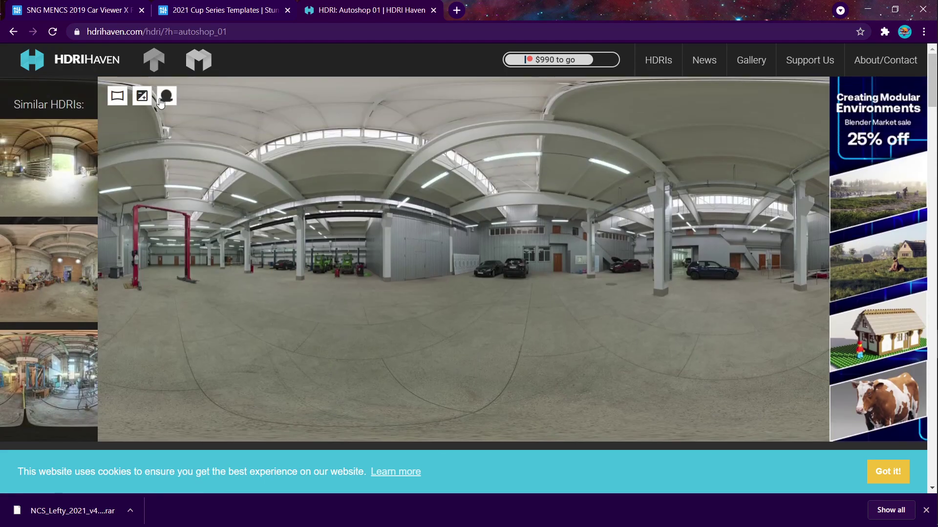
{"action": "left_click", "coordinate": [13, 31]}
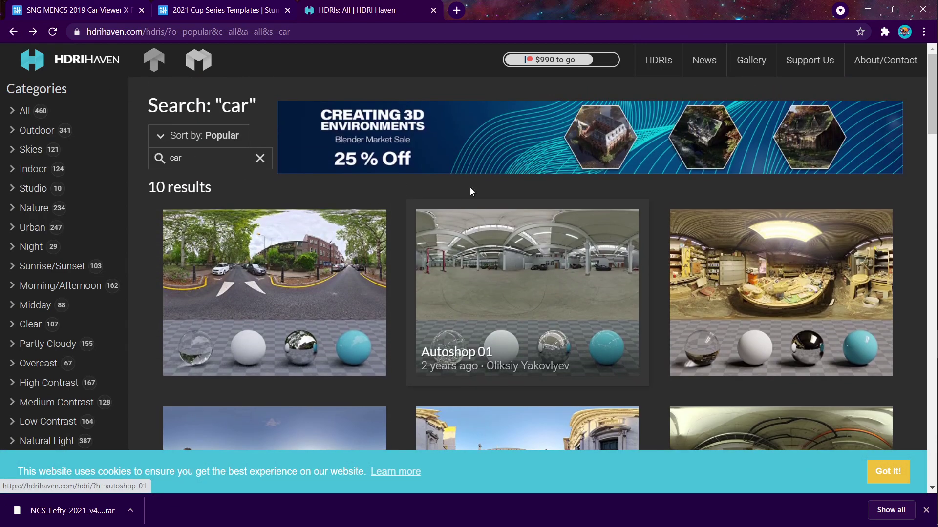
Browse the Studio category of the HDRIs, open Studio Small 03, and download its 2k HDR file
{"action": "left_click", "coordinate": [658, 59]}
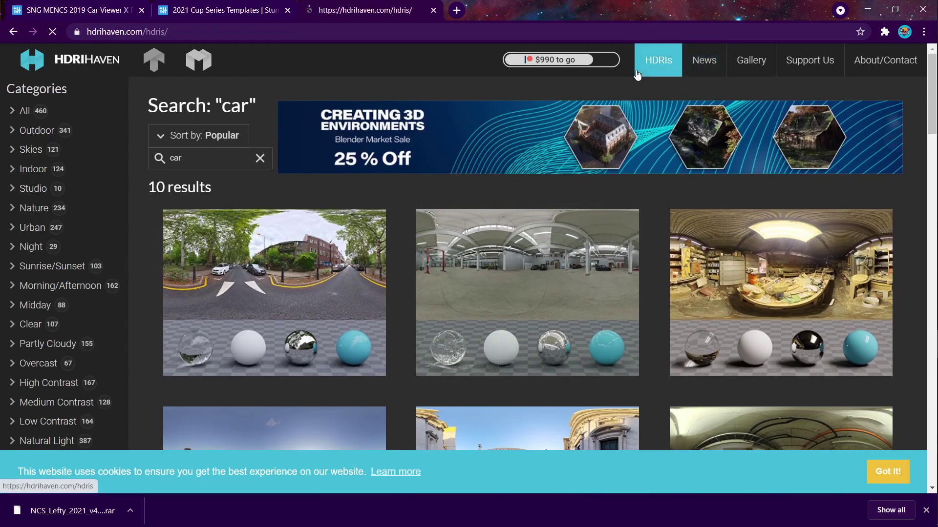
{"action": "left_click", "coordinate": [595, 283]}
{"action": "scroll", "coordinate": [592, 285], "scroll_direction": "down", "scroll_amount": 4}
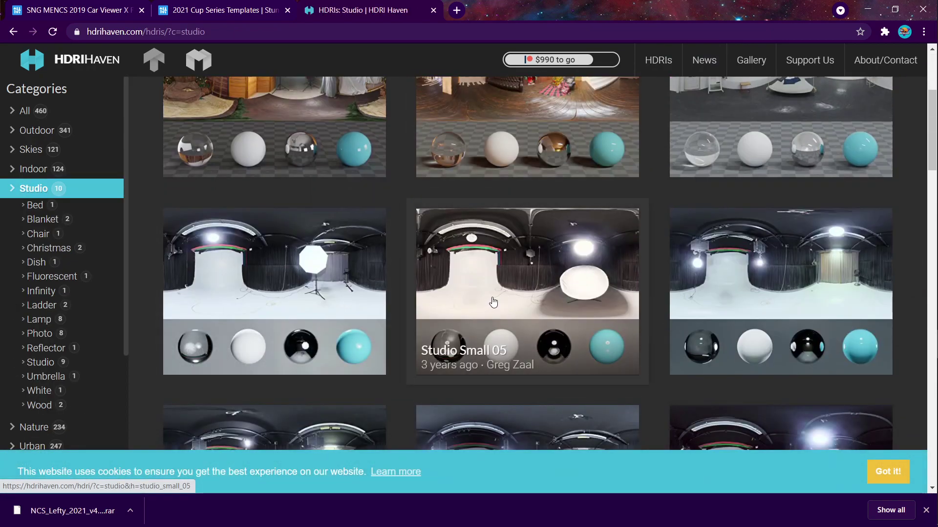
{"action": "scroll", "coordinate": [494, 288], "scroll_direction": "down", "scroll_amount": 4}
{"action": "scroll", "coordinate": [302, 264], "scroll_direction": "up", "scroll_amount": 4}
{"action": "left_click", "coordinate": [302, 264]}
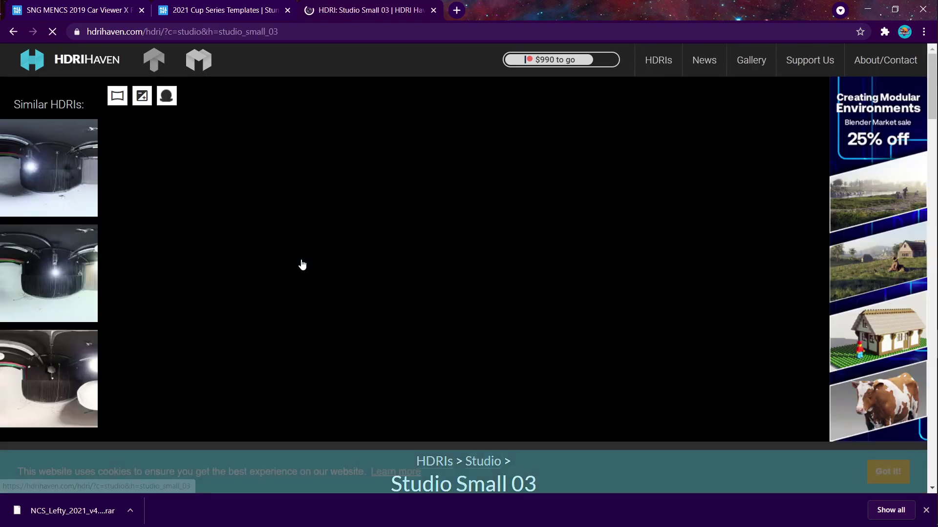
{"action": "scroll", "coordinate": [356, 250], "scroll_direction": "down", "scroll_amount": 8}
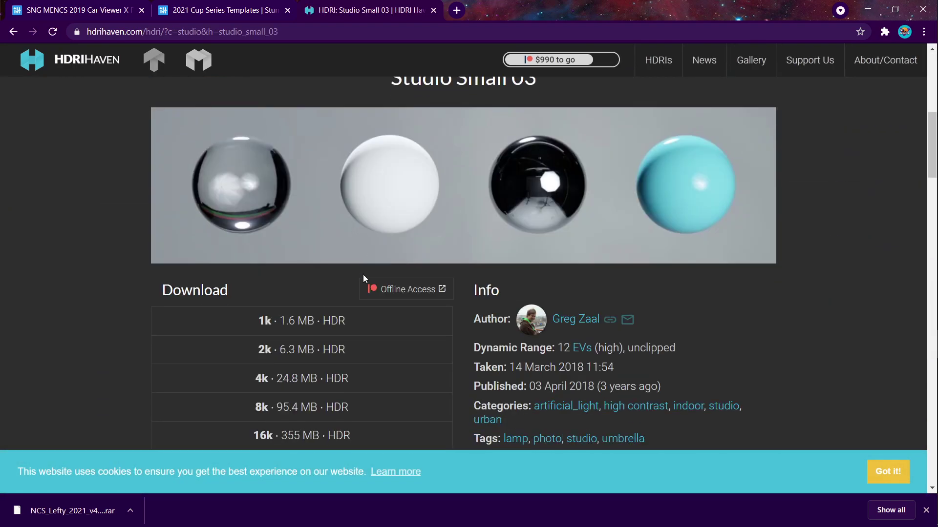
{"action": "left_click", "coordinate": [344, 346]}
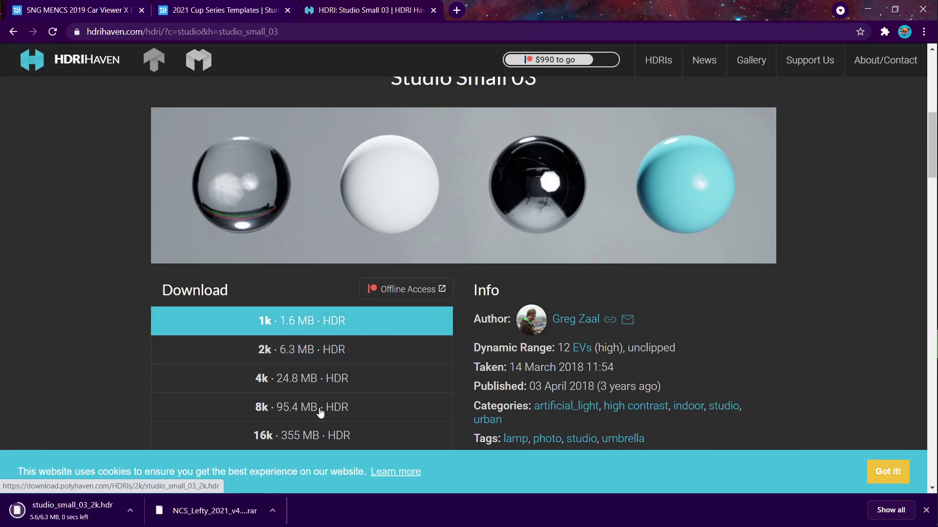
Switch back to Blender, split the 3D viewport into two side-by-side areas, and make the new one a Shader Editor
{"action": "left_click", "coordinate": [867, 9]}
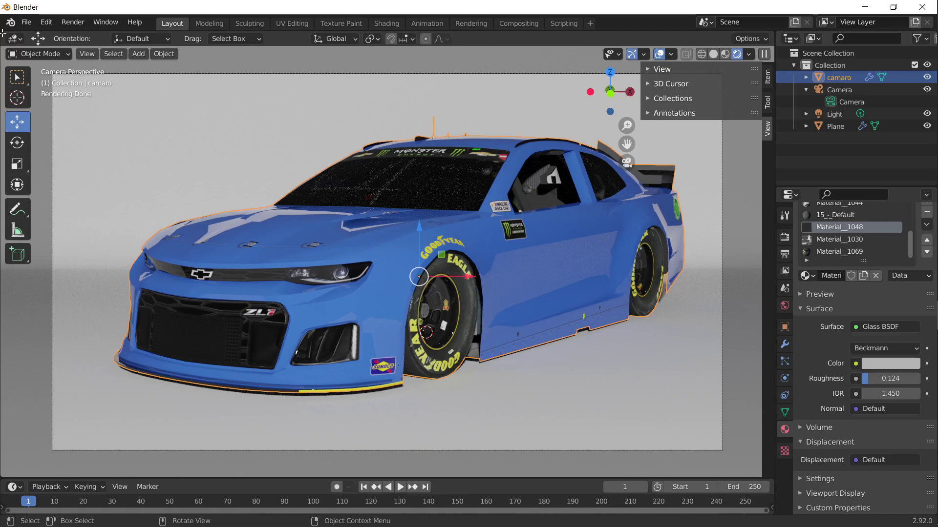
{"action": "left_click_drag", "start_coordinate": [16, 35], "coordinate": [407, 53]}
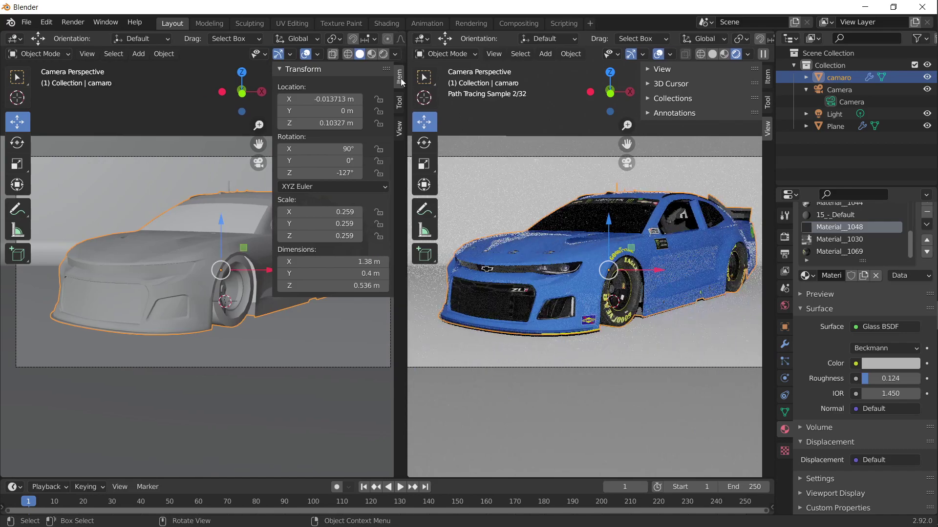
{"action": "left_click", "coordinate": [23, 55]}
{"action": "left_click", "coordinate": [13, 39]}
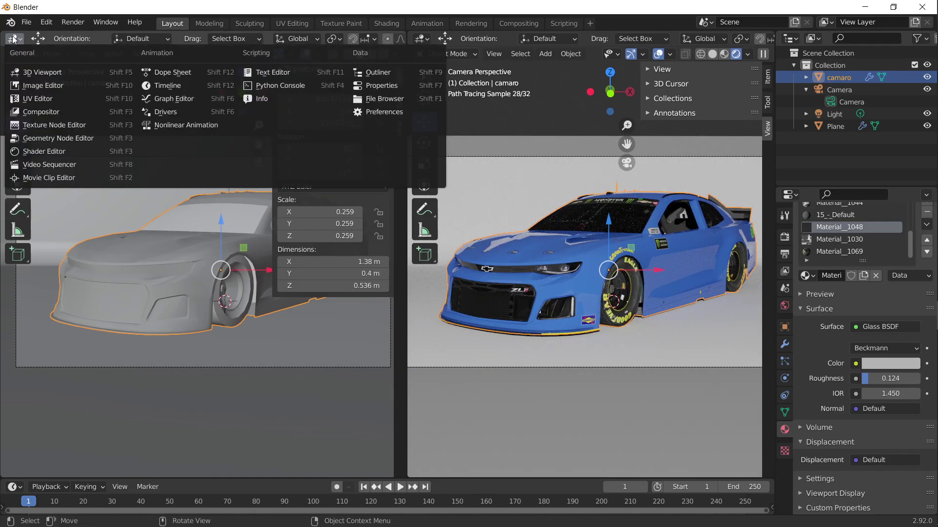
{"action": "left_click", "coordinate": [46, 152]}
{"action": "scroll", "coordinate": [167, 271], "scroll_direction": "up", "scroll_amount": 3}
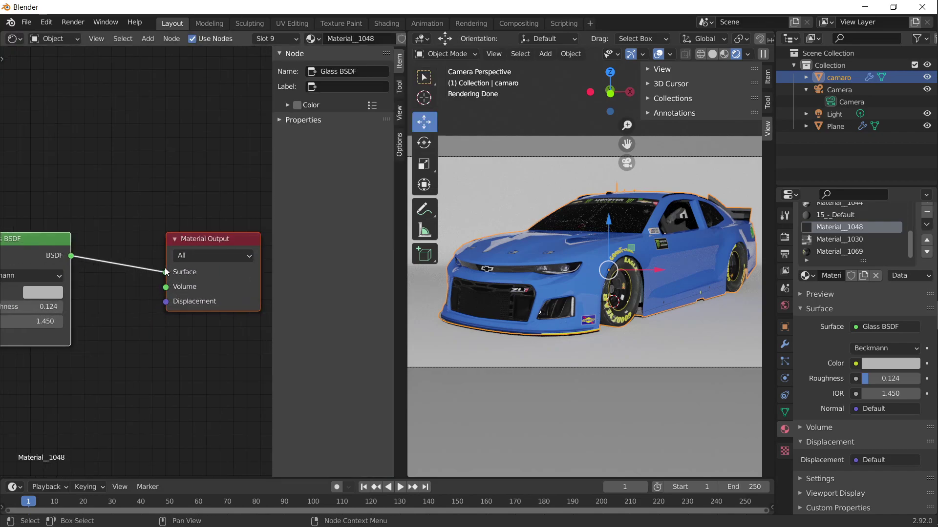
Set the Shader Editor's shader type to World so it shows the Background and World Output nodes
{"action": "left_click", "coordinate": [51, 39]}
{"action": "left_click", "coordinate": [56, 68]}
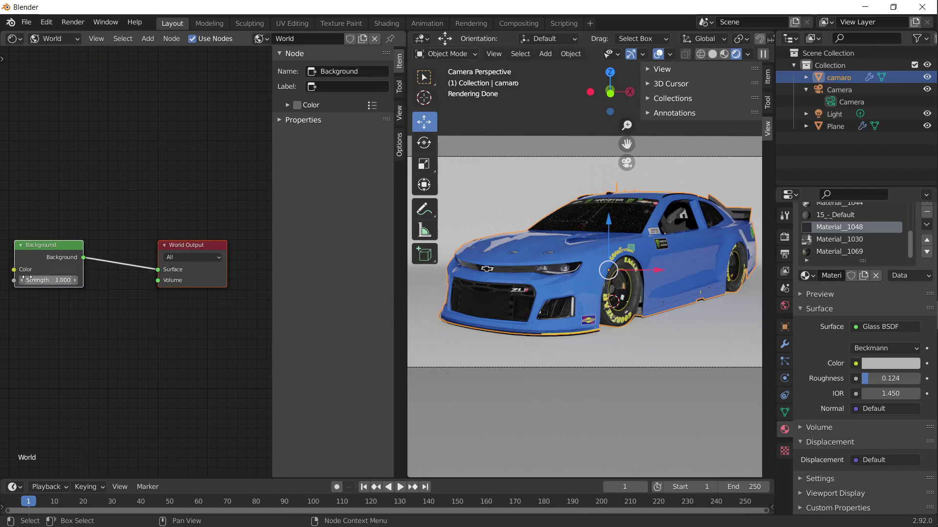
{"action": "middle_click_drag", "start_coordinate": [48, 257], "coordinate": [66, 206]}
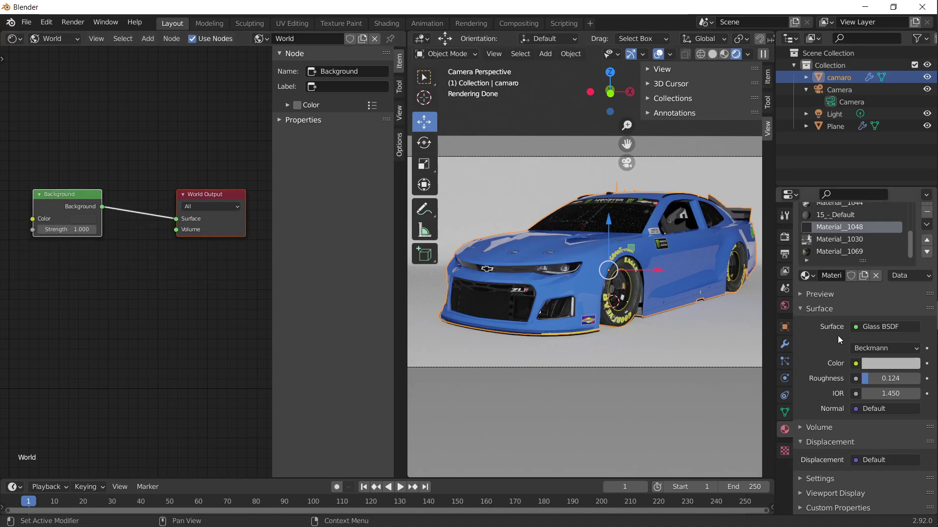
Browse the surface shader options in the World properties and remove the Background shader
{"action": "left_click", "coordinate": [784, 306]}
{"action": "left_click", "coordinate": [871, 286]}
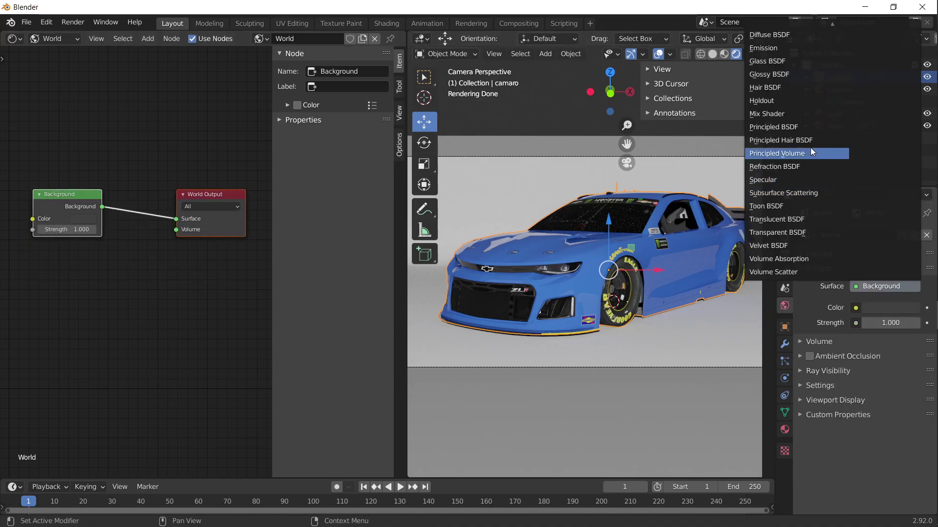
{"action": "left_click", "coordinate": [853, 290]}
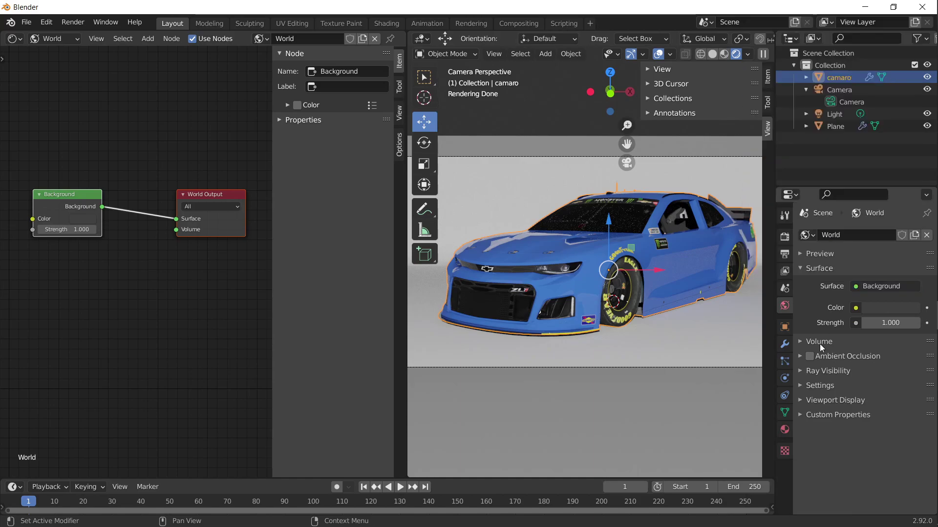
{"action": "left_click", "coordinate": [858, 289]}
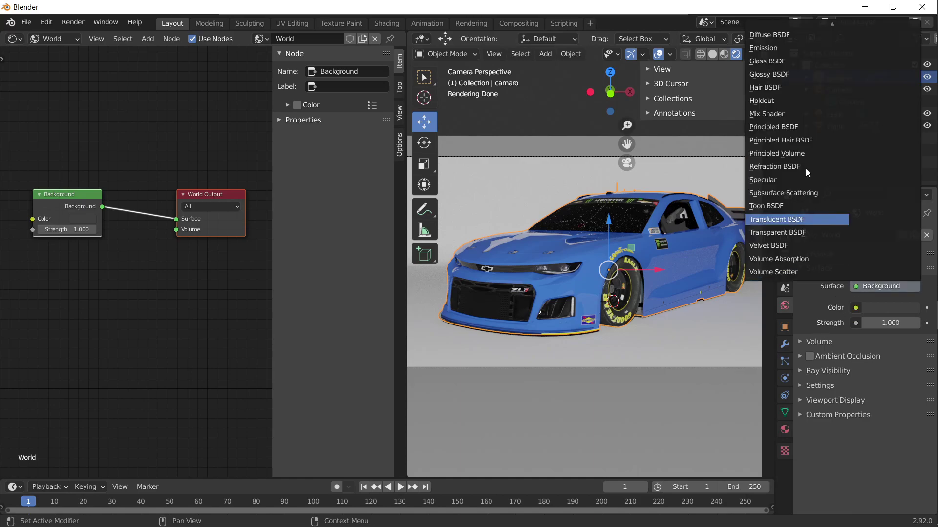
{"action": "scroll", "coordinate": [797, 128], "scroll_direction": "up", "scroll_amount": 10}
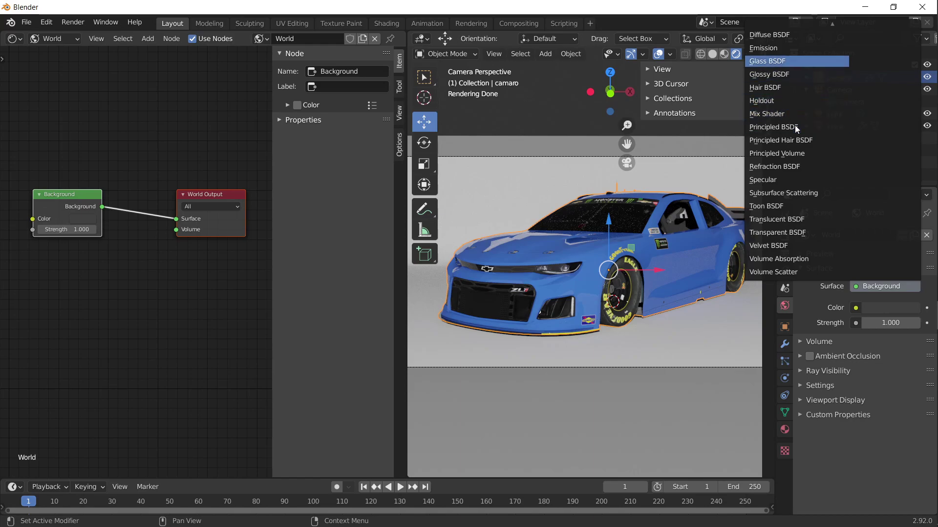
{"action": "scroll", "coordinate": [795, 125], "scroll_direction": "up", "scroll_amount": 18}
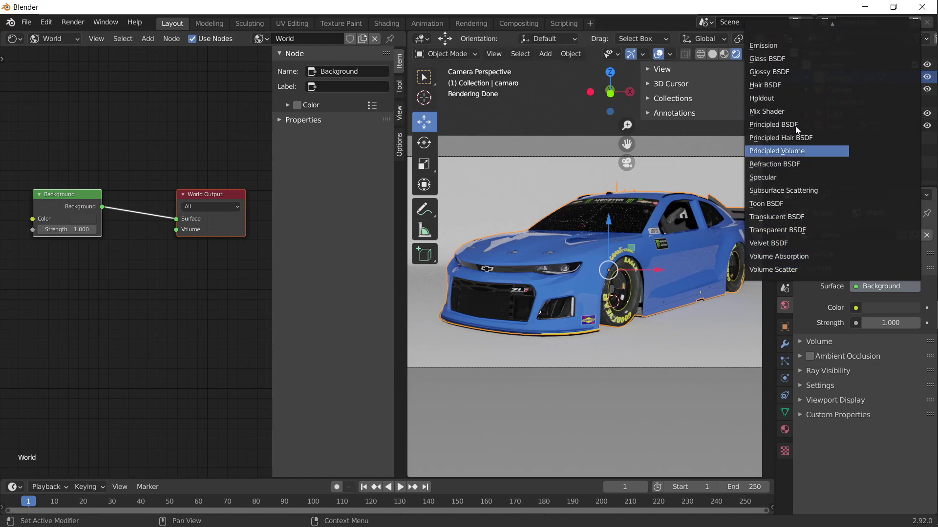
{"action": "scroll", "coordinate": [796, 126], "scroll_direction": "up", "scroll_amount": 4}
{"action": "scroll", "coordinate": [795, 126], "scroll_direction": "down", "scroll_amount": 5}
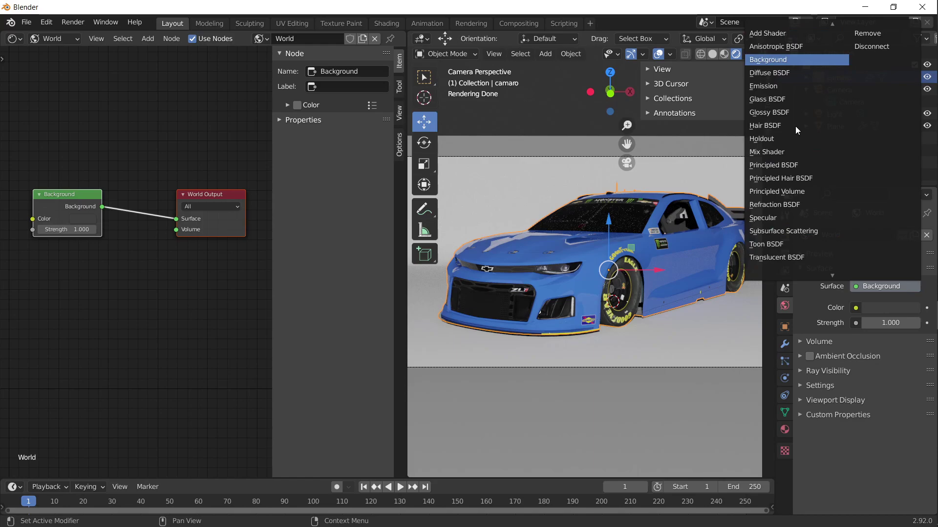
{"action": "left_click", "coordinate": [864, 33]}
Expand the world's Volume and Ambient Occlusion settings and assign Background as the surface shader again
{"action": "left_click", "coordinate": [861, 286]}
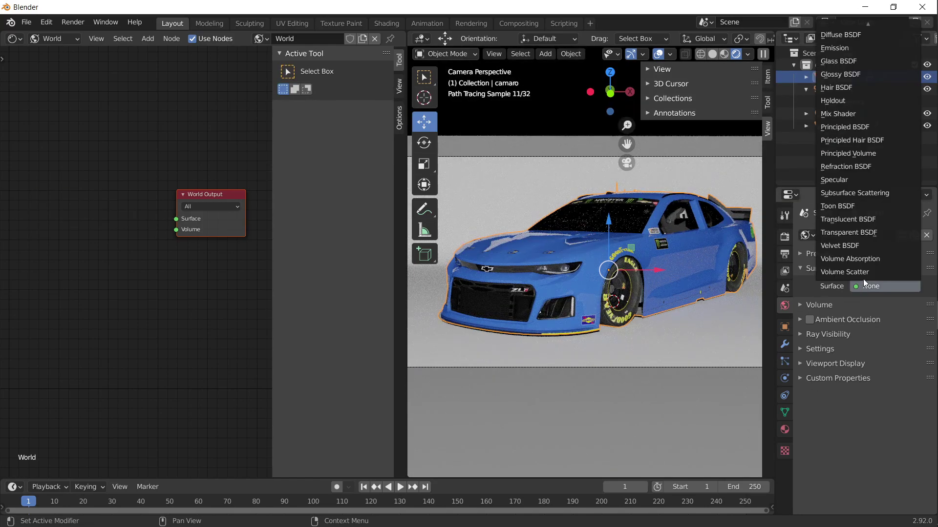
{"action": "left_click", "coordinate": [848, 319]}
{"action": "left_click", "coordinate": [825, 307]}
{"action": "left_click", "coordinate": [825, 256]}
{"action": "left_click", "coordinate": [825, 256]}
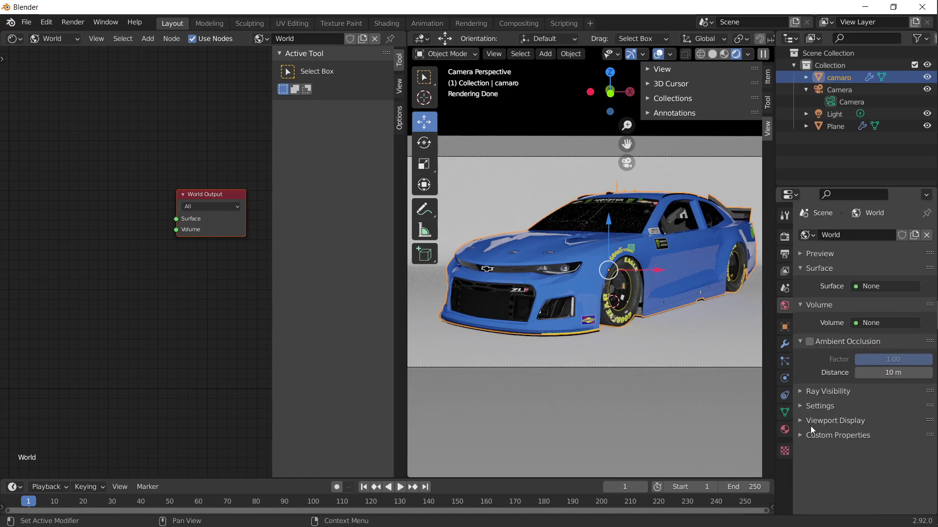
{"action": "left_click", "coordinate": [821, 392]}
{"action": "left_click", "coordinate": [825, 393]}
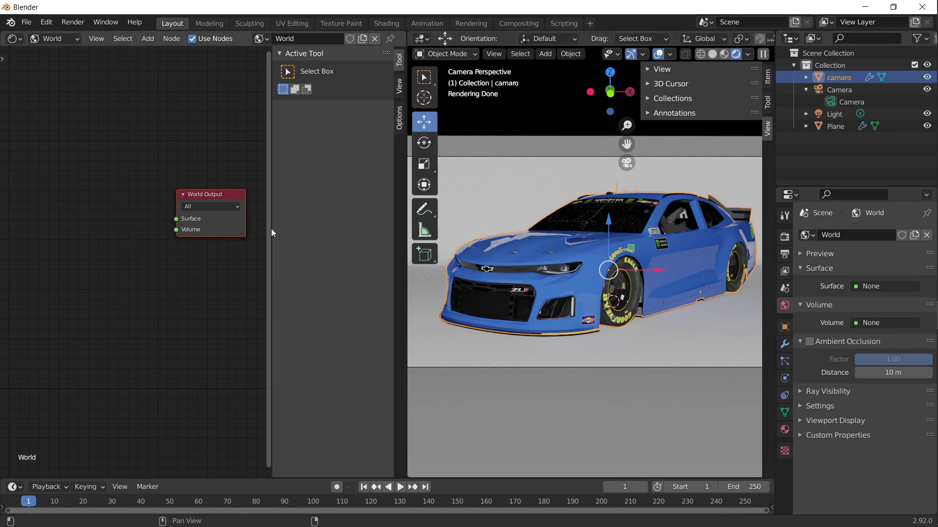
{"action": "left_click", "coordinate": [885, 286]}
{"action": "left_click", "coordinate": [875, 293]}
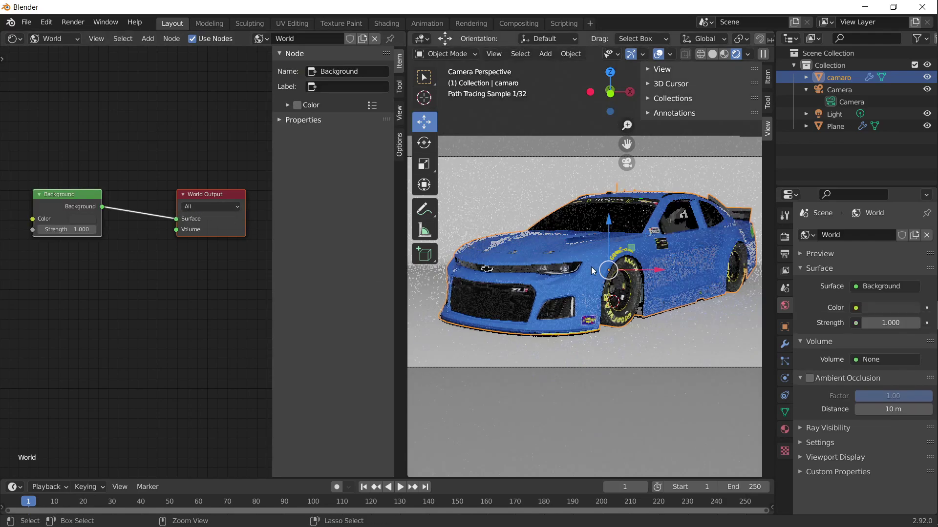
Look through the world's available surface shader types and check the world's Preview section
{"action": "left_click", "coordinate": [78, 204]}
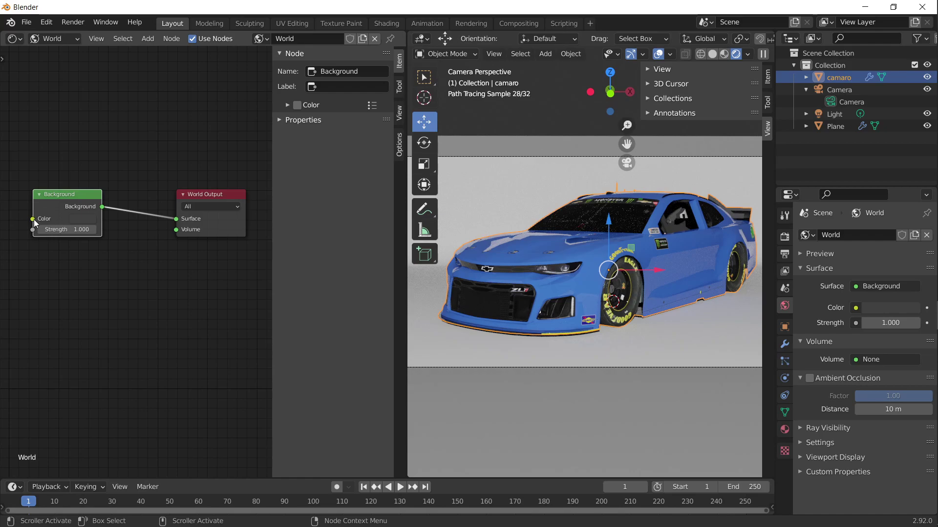
{"action": "left_click", "coordinate": [86, 219]}
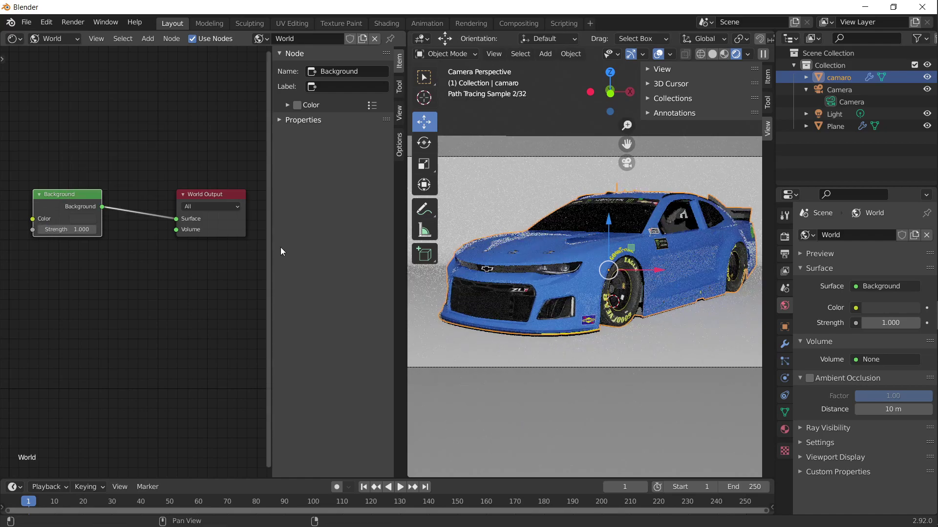
{"action": "left_click", "coordinate": [855, 287]}
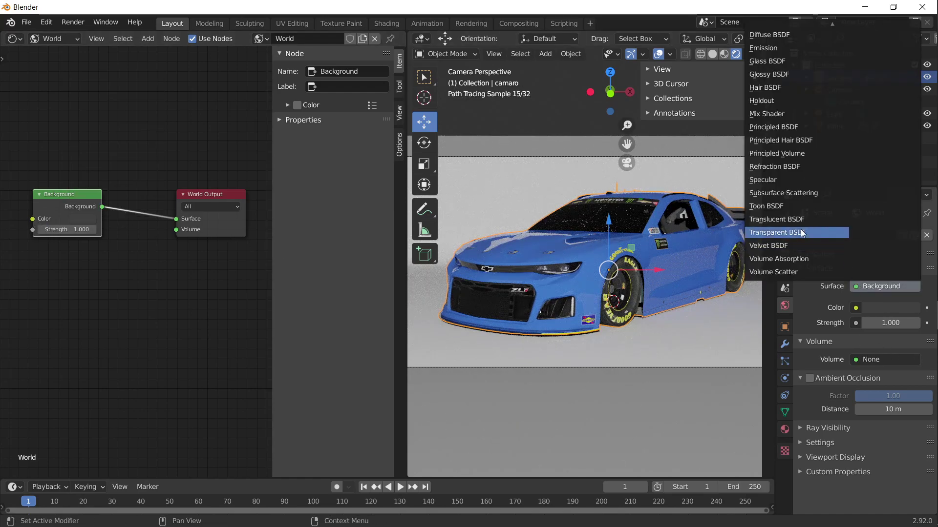
{"action": "scroll", "coordinate": [805, 225], "scroll_direction": "up", "scroll_amount": 3}
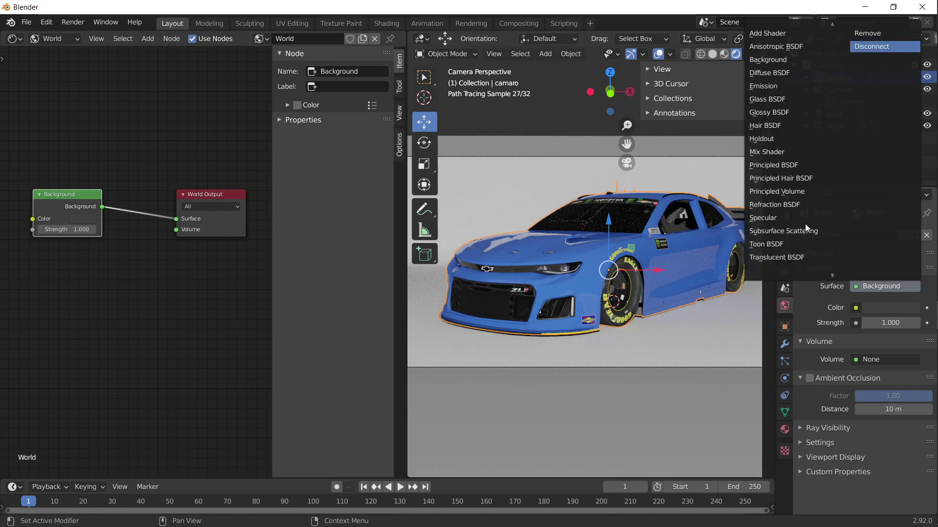
{"action": "scroll", "coordinate": [792, 222], "scroll_direction": "up", "scroll_amount": 13}
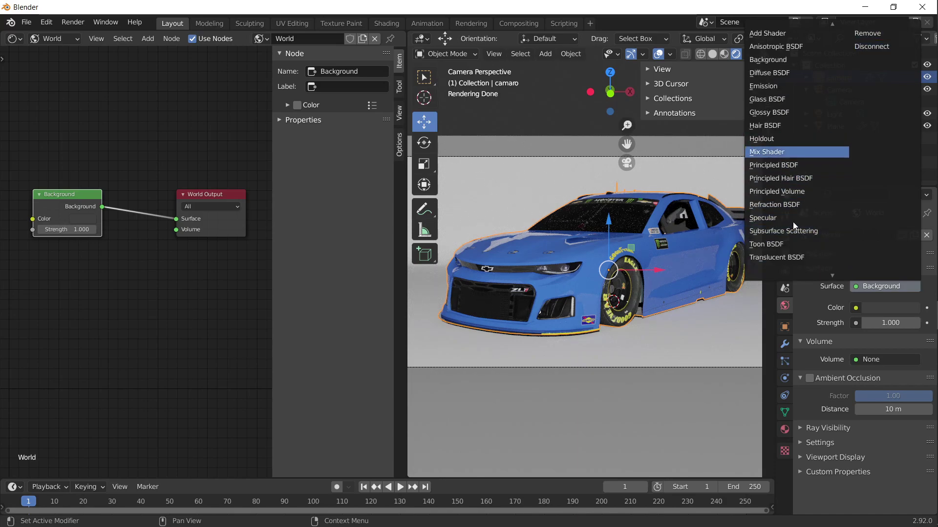
{"action": "scroll", "coordinate": [792, 221], "scroll_direction": "up", "scroll_amount": 10}
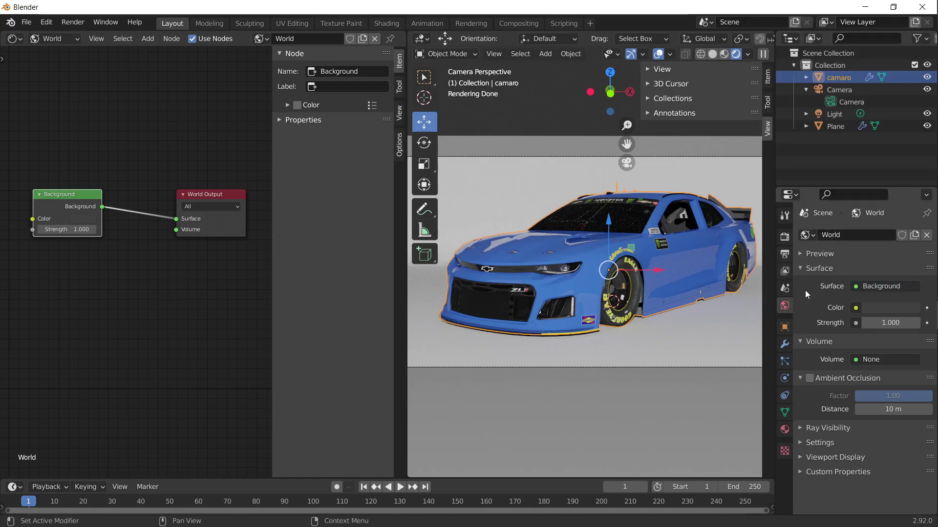
{"action": "left_click", "coordinate": [819, 254]}
{"action": "left_click", "coordinate": [818, 254]}
Check the input options for the Background color and try Principled BSDF as the world's surface shader
{"action": "left_click", "coordinate": [856, 309]}
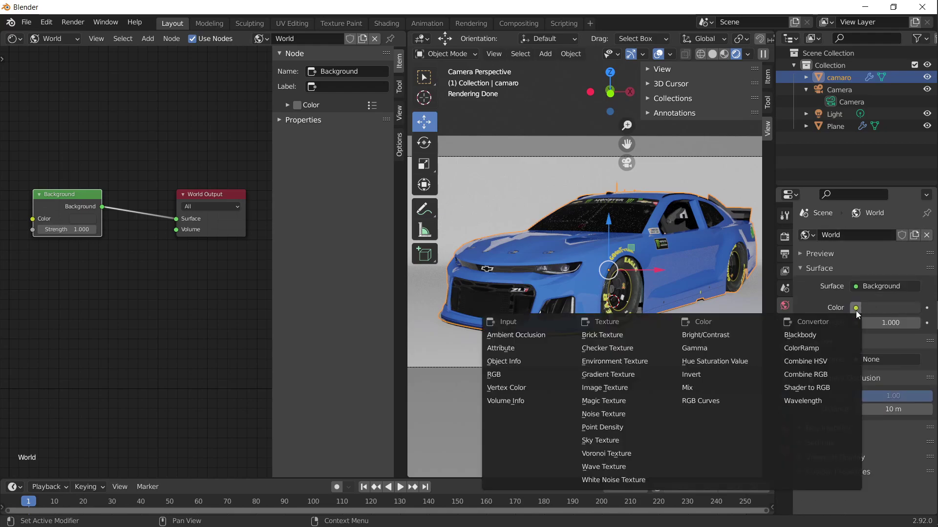
{"action": "left_click", "coordinate": [856, 288]}
{"action": "left_click", "coordinate": [855, 288]}
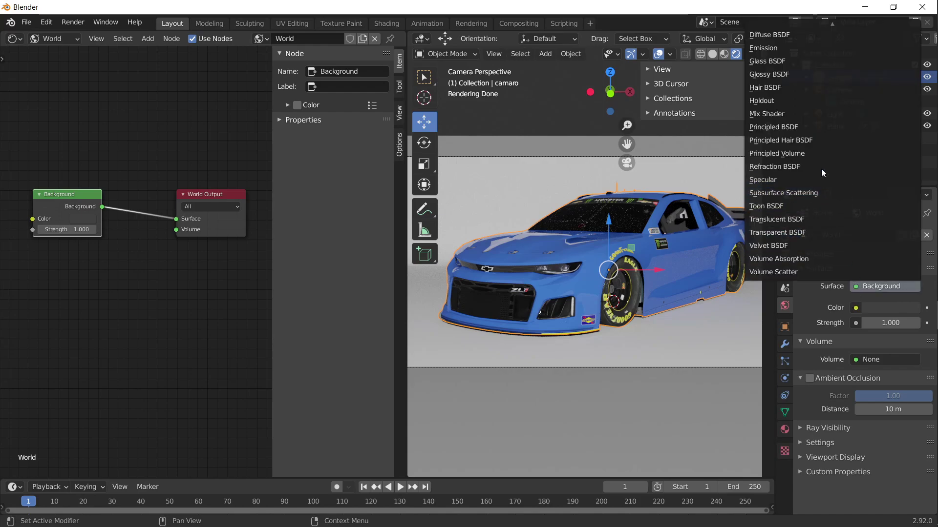
{"action": "left_click", "coordinate": [801, 128]}
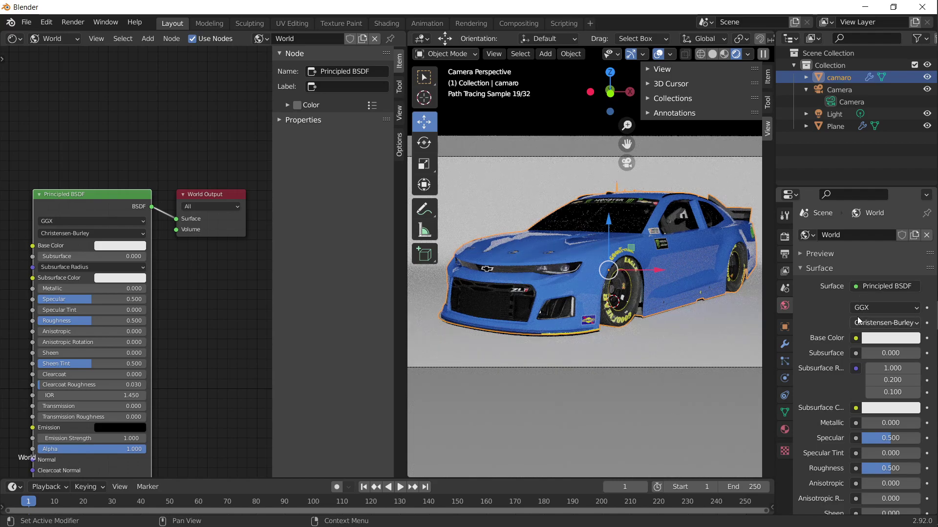
{"action": "left_click", "coordinate": [879, 287]}
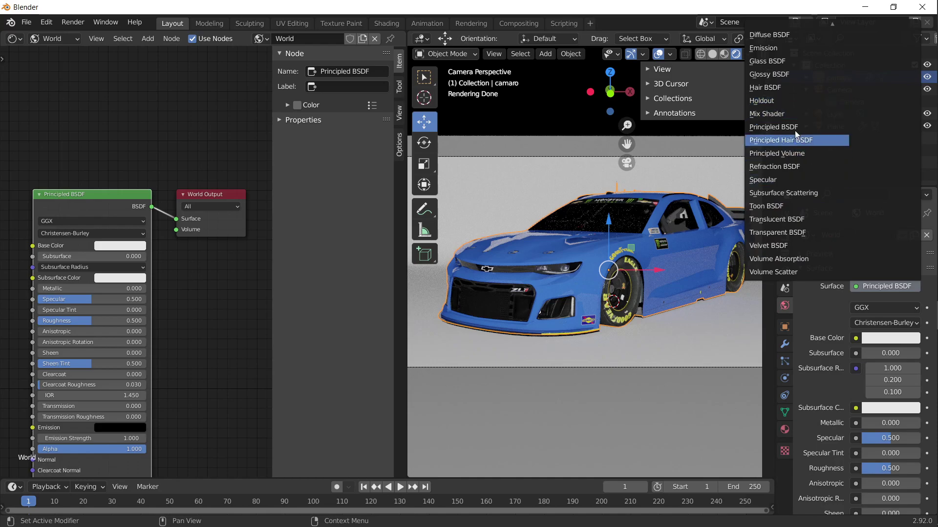
{"action": "scroll", "coordinate": [804, 334], "scroll_direction": "down", "scroll_amount": 15}
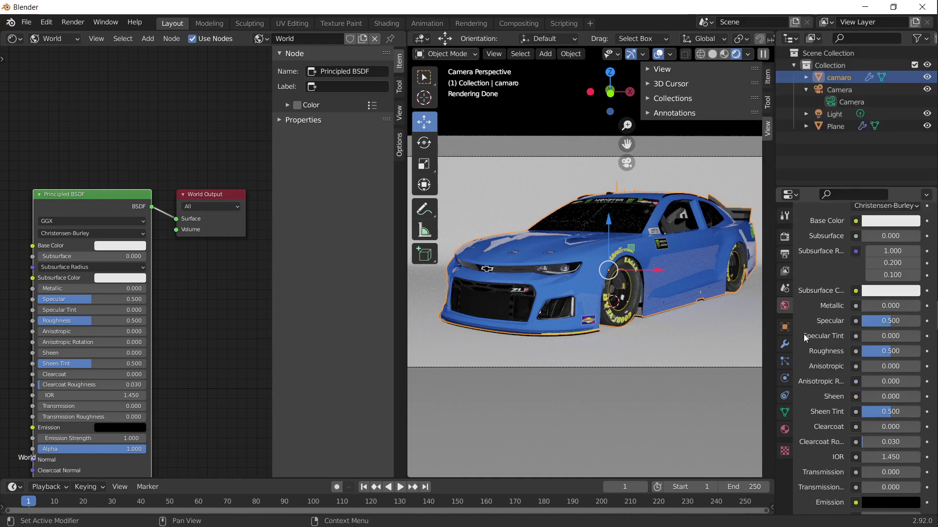
{"action": "scroll", "coordinate": [812, 328], "scroll_direction": "up", "scroll_amount": 15}
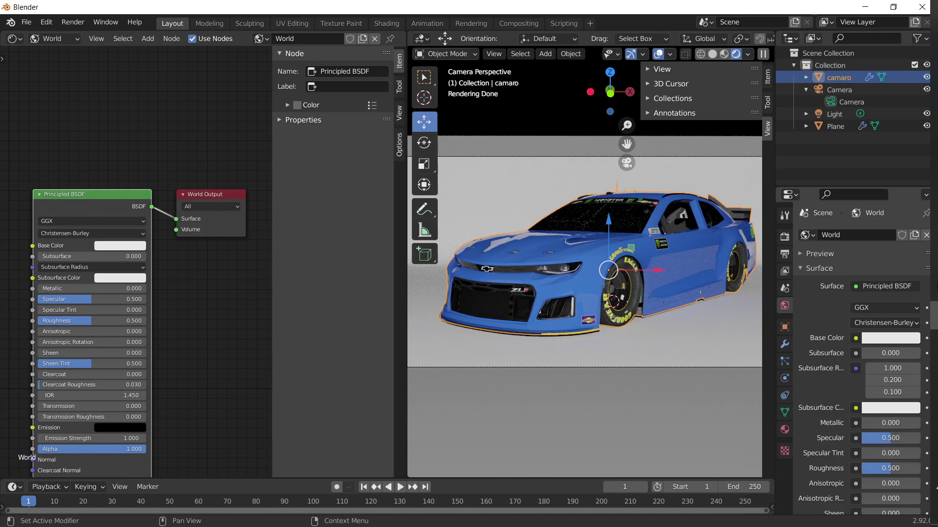
Set the render engine to Eevee and browse the world's surface shader options
{"action": "left_click", "coordinate": [784, 236]}
{"action": "left_click", "coordinate": [860, 236]}
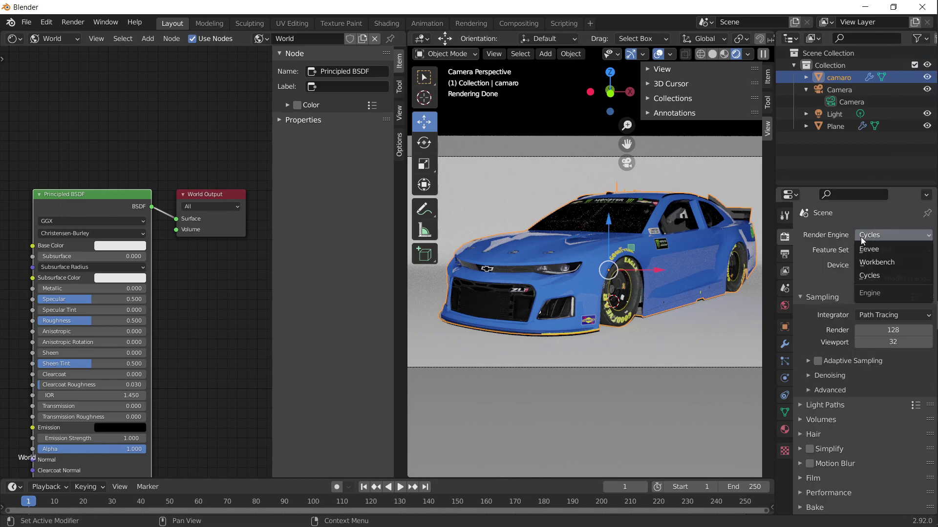
{"action": "left_click", "coordinate": [869, 254]}
{"action": "left_click", "coordinate": [784, 305]}
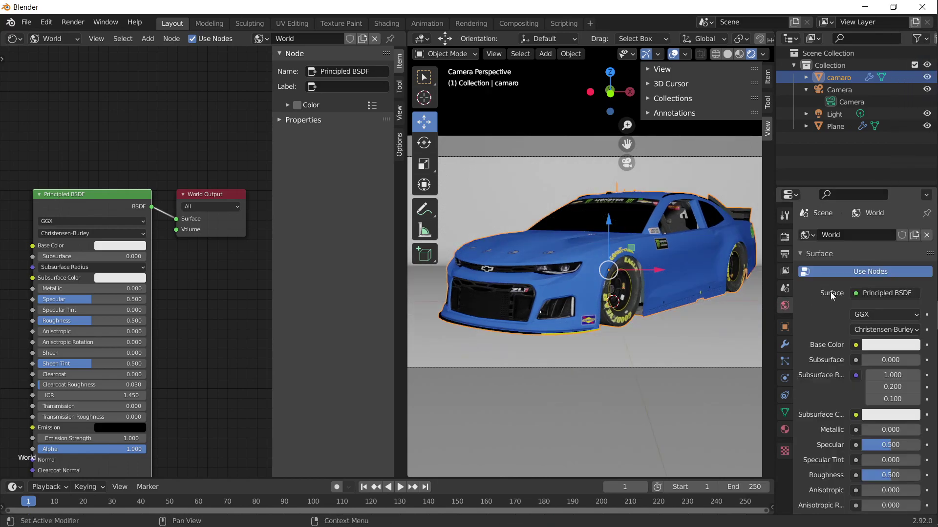
{"action": "left_click", "coordinate": [860, 293]}
{"action": "scroll", "coordinate": [818, 242], "scroll_direction": "up", "scroll_amount": 12}
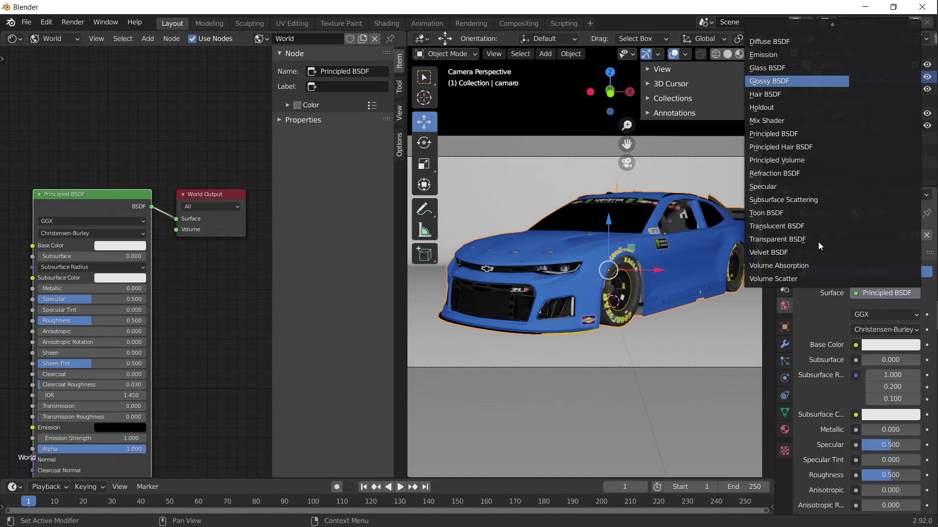
Switch to File Explorer and open the StudioRender file from the Blender Renders folder as a reference
{"action": "mouse_move", "coordinate": [936, 243]}
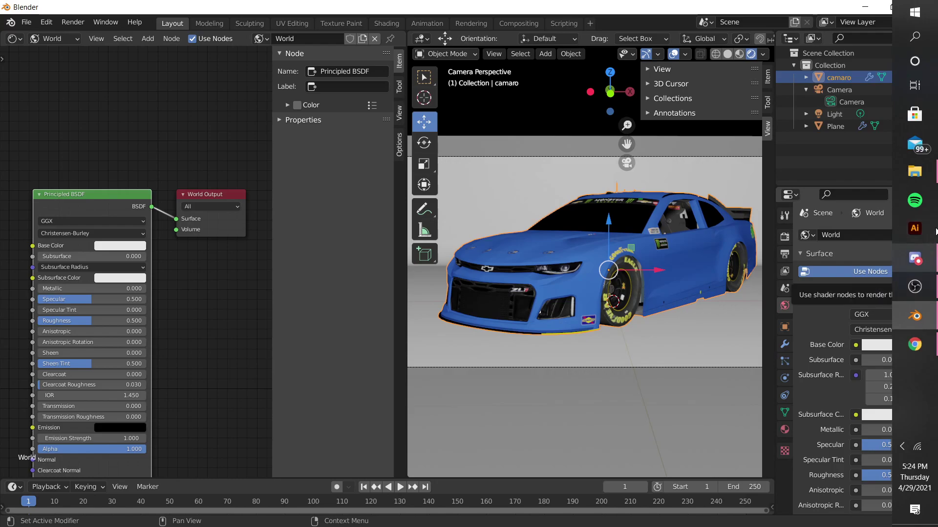
{"action": "left_click", "coordinate": [914, 171]}
{"action": "left_click", "coordinate": [421, 272]}
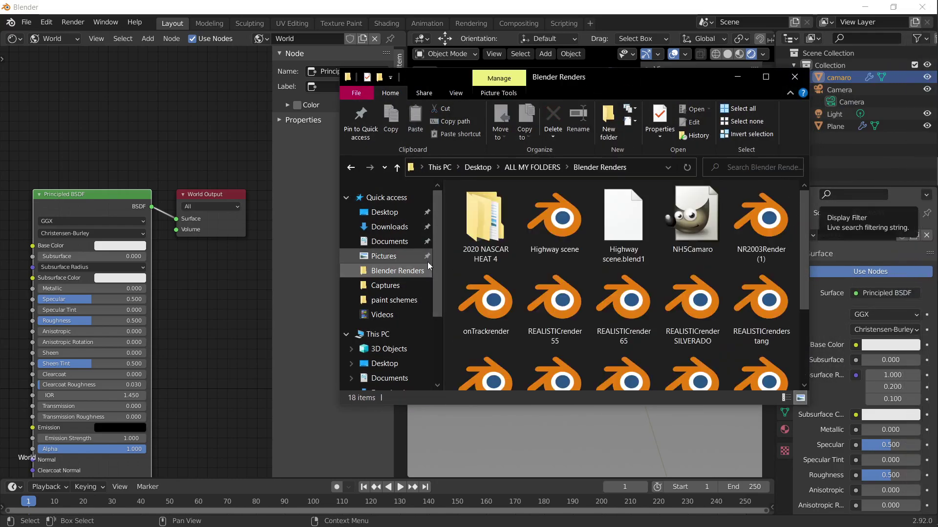
{"action": "scroll", "coordinate": [566, 247], "scroll_direction": "down", "scroll_amount": 3}
{"action": "double_click", "coordinate": [573, 362]}
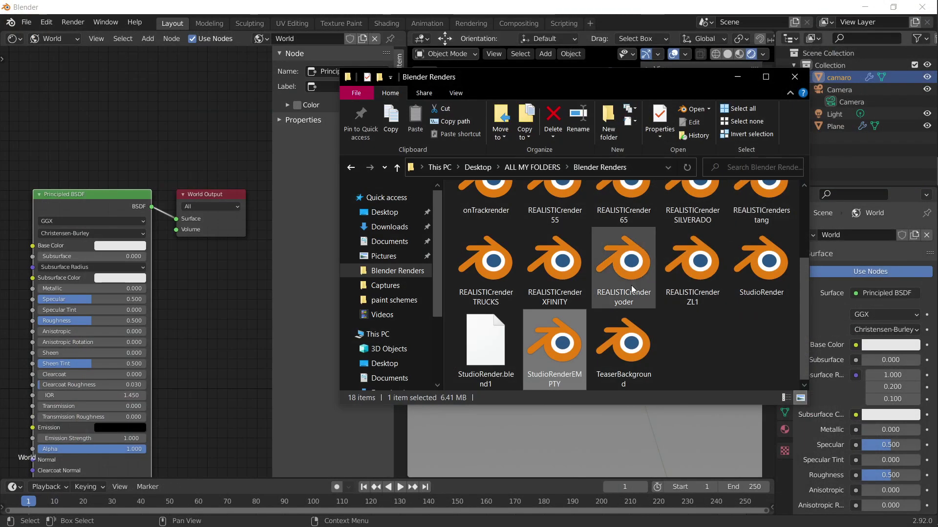
{"action": "left_click", "coordinate": [746, 274]}
{"action": "double_click", "coordinate": [746, 274]}
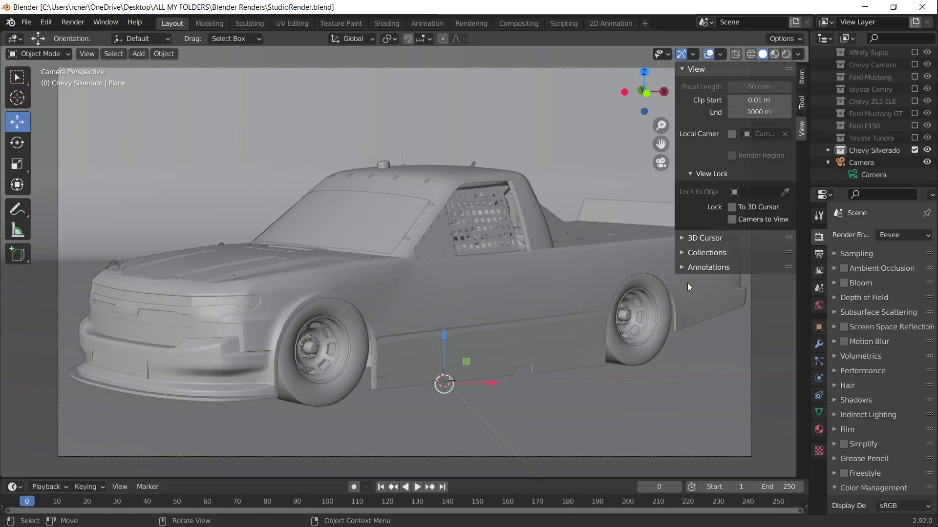
Exclude the Chevy Silverado collection from the StudioRender scene and enable the Chevy ZL1 1LE collection
{"action": "left_click", "coordinate": [684, 70]}
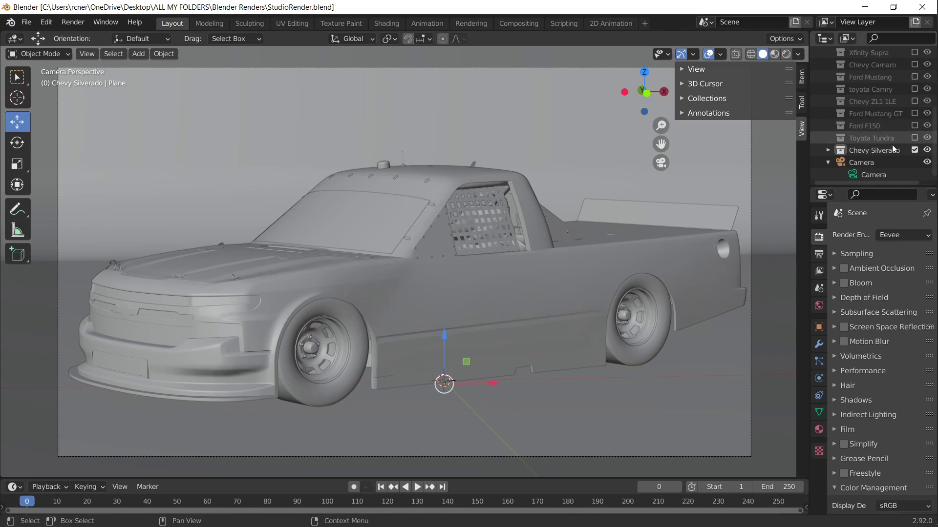
{"action": "left_click", "coordinate": [914, 150]}
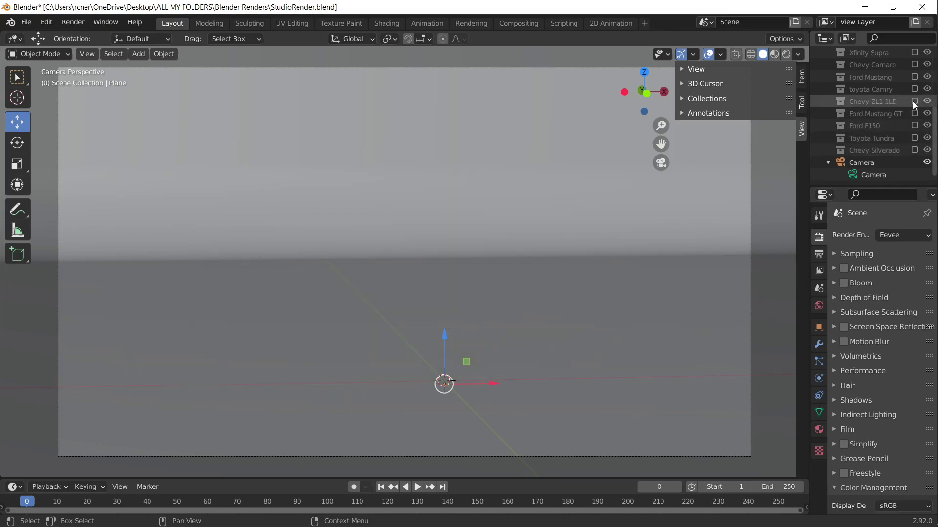
{"action": "left_click", "coordinate": [914, 101]}
Set the StudioRender scene's render engine to Cycles and display the viewport in rendered shading
{"action": "left_click", "coordinate": [899, 235]}
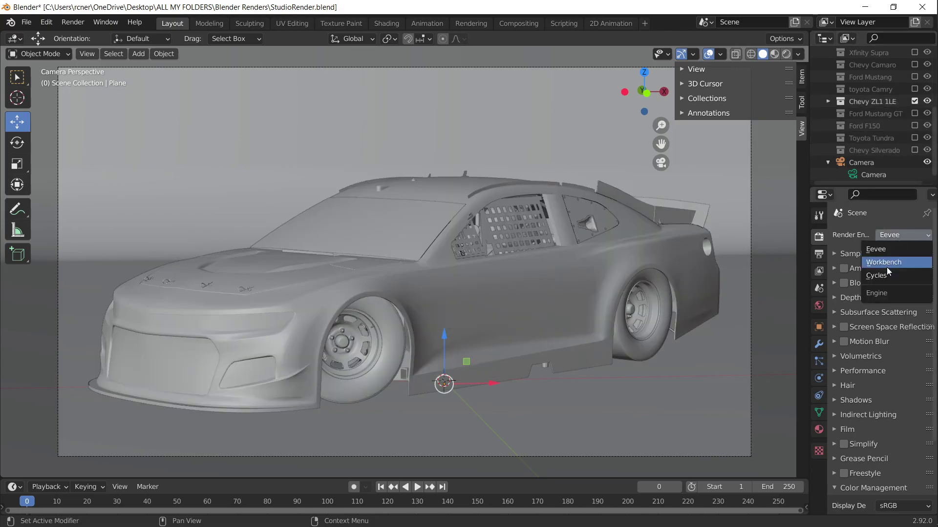
{"action": "left_click", "coordinate": [886, 267]}
{"action": "left_click", "coordinate": [893, 234]}
{"action": "left_click", "coordinate": [892, 276]}
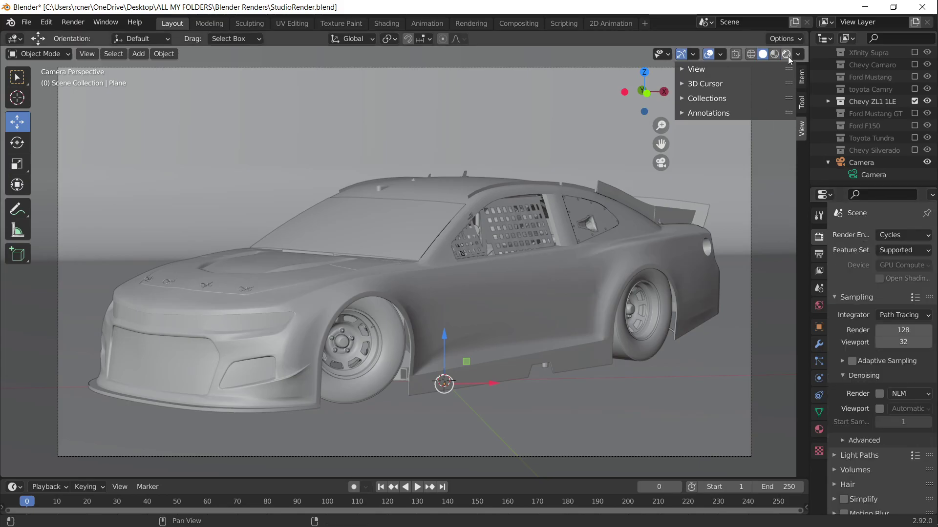
{"action": "left_click", "coordinate": [787, 55]}
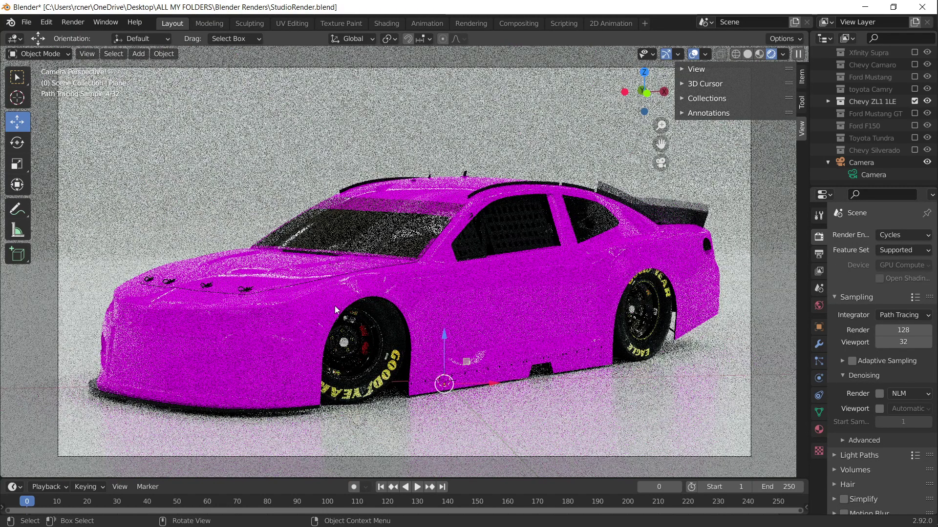
Examine the surface shader and color texture settings of the StudioRender scene's world
{"action": "left_click", "coordinate": [819, 306]}
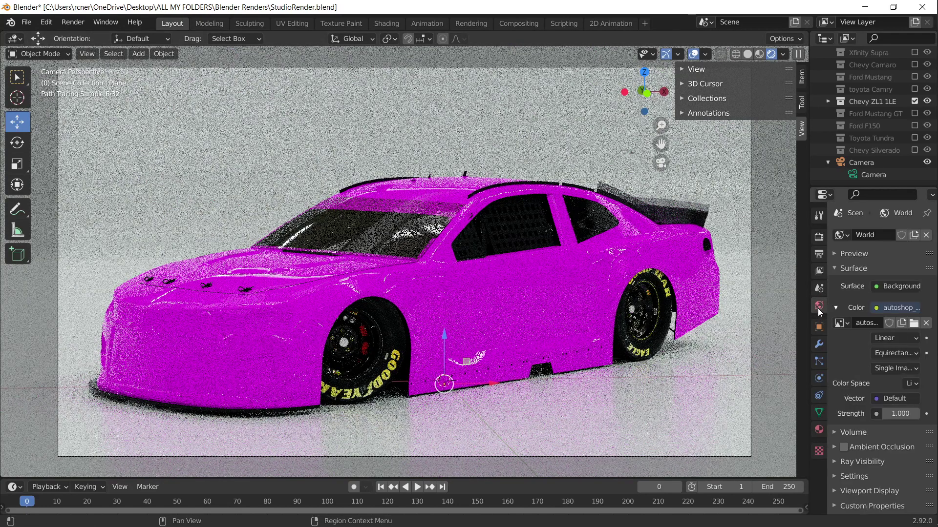
{"action": "left_click", "coordinate": [873, 289]}
{"action": "key", "text": "Escape"}
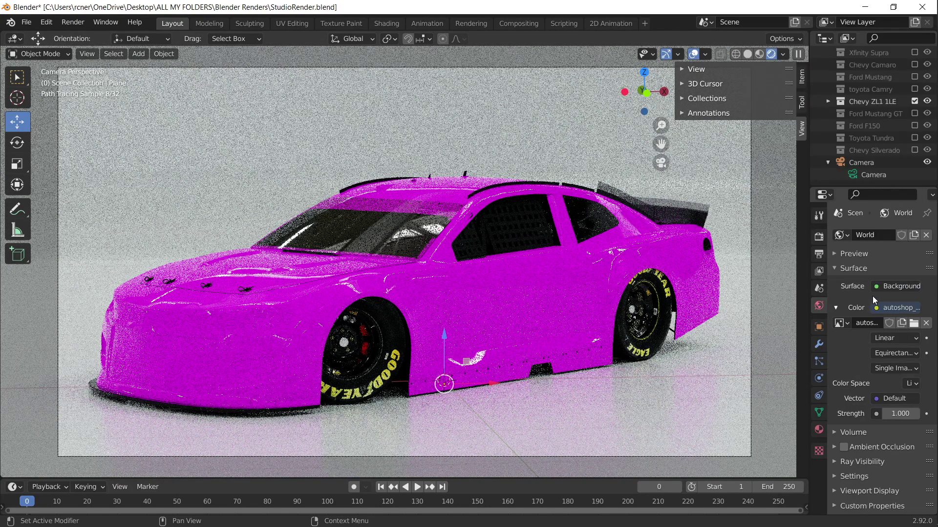
{"action": "left_click", "coordinate": [875, 307]}
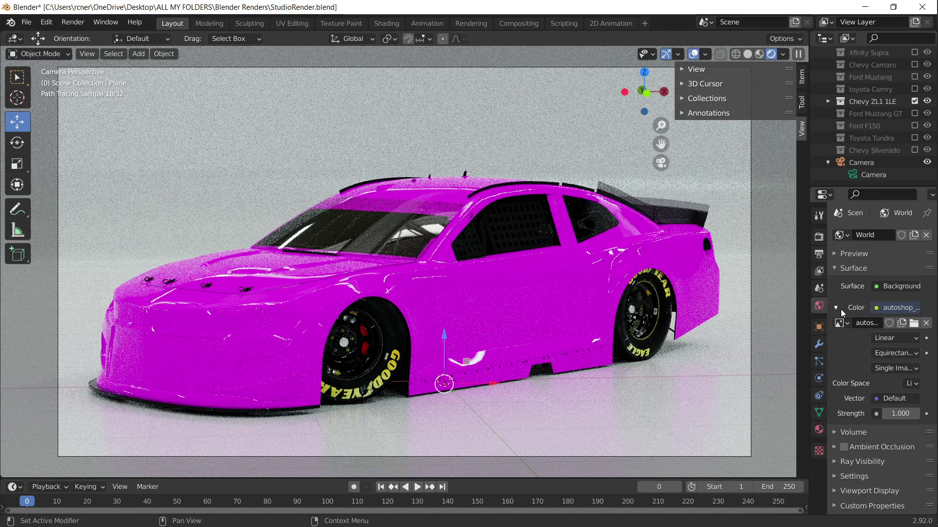
{"action": "left_click", "coordinate": [836, 309]}
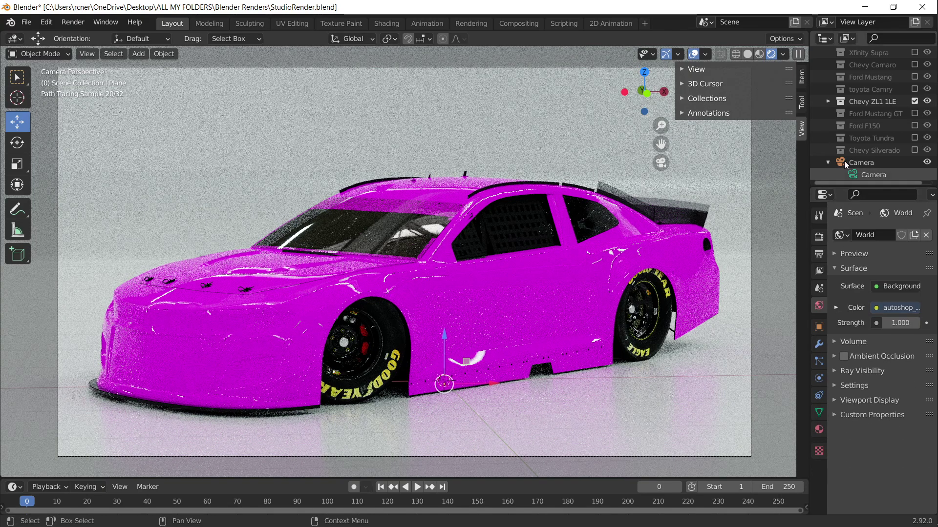
Close the StudioRender file and the File Explorer window to return to the Camaro scene
{"action": "left_click", "coordinate": [922, 7]}
{"action": "key", "text": "Escape"}
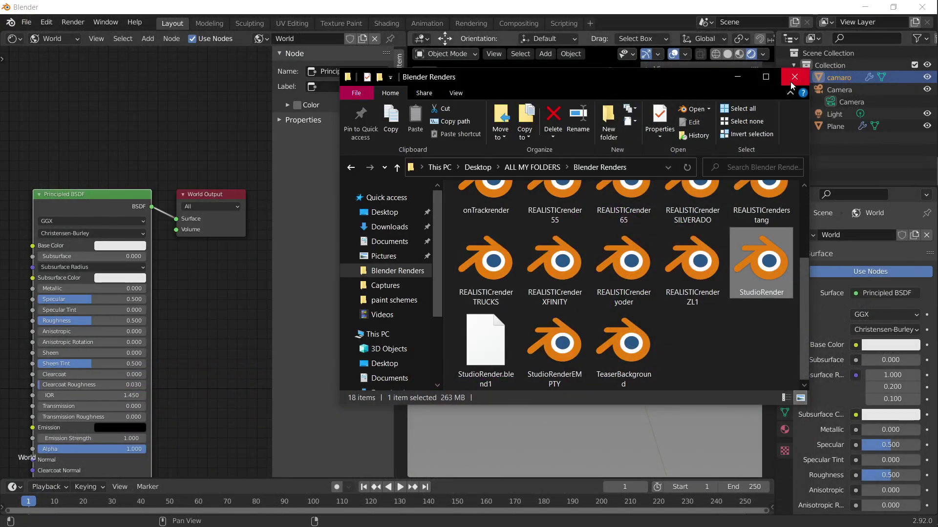
{"action": "left_click", "coordinate": [780, 75]}
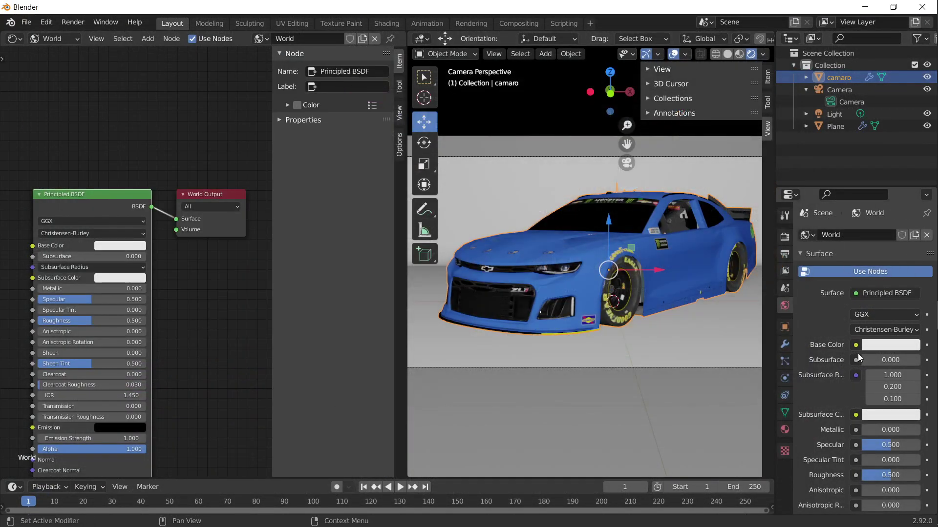
Undo the changes to Eevee and Principled BSDF in the Camaro scene
{"action": "left_click", "coordinate": [857, 294]}
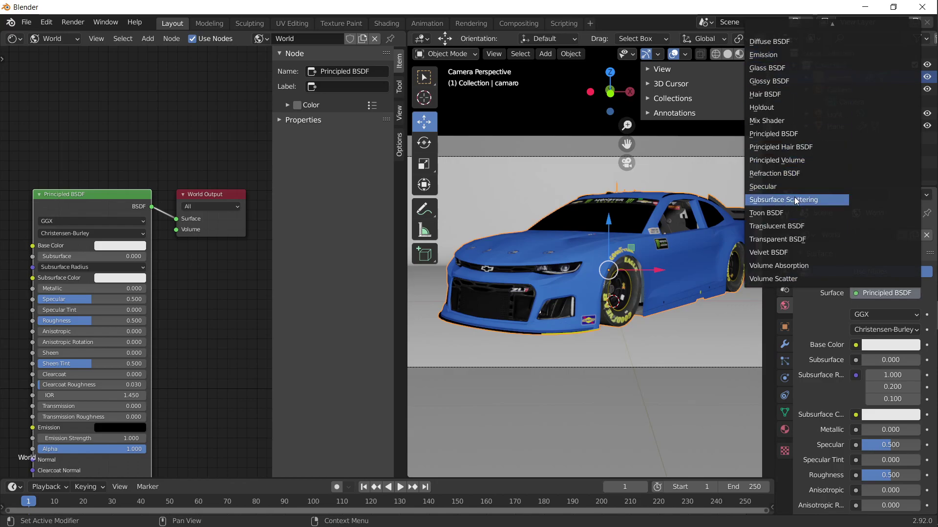
{"action": "scroll", "coordinate": [795, 197], "scroll_direction": "up", "scroll_amount": 2}
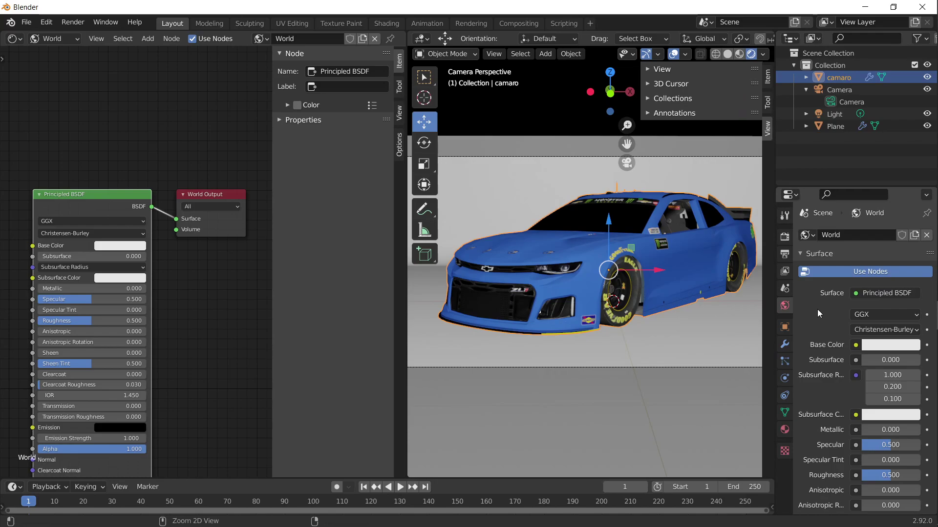
{"action": "key", "text": "ctrl+z"}
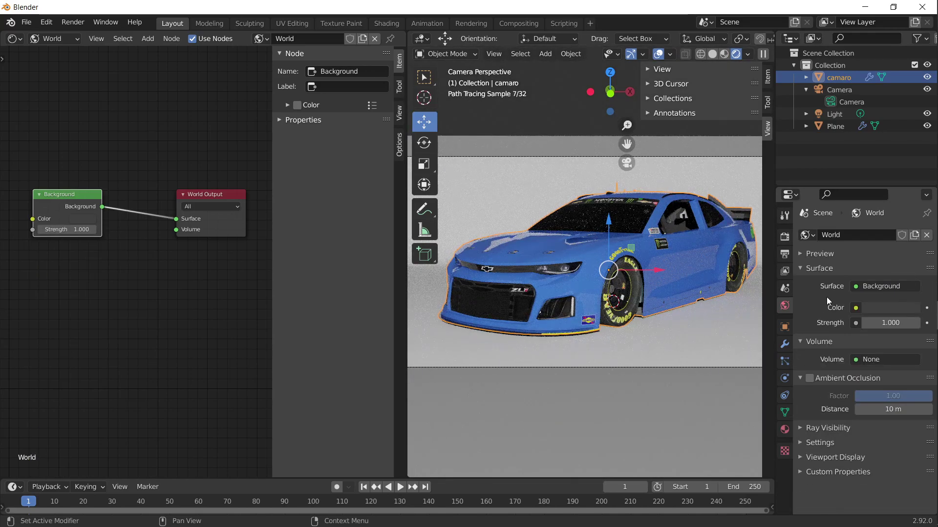
Assign an Environment Texture to the color of the world's Background shader
{"action": "left_click", "coordinate": [856, 308]}
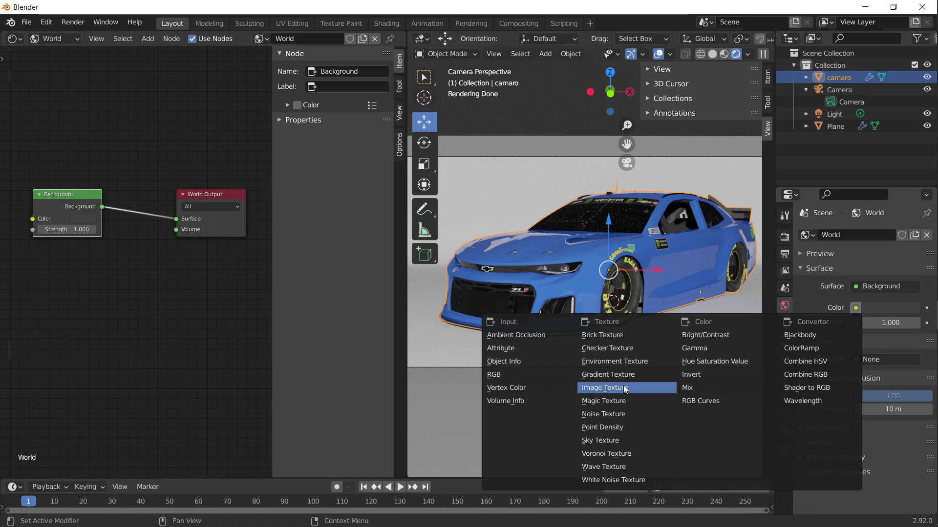
{"action": "left_click", "coordinate": [624, 362]}
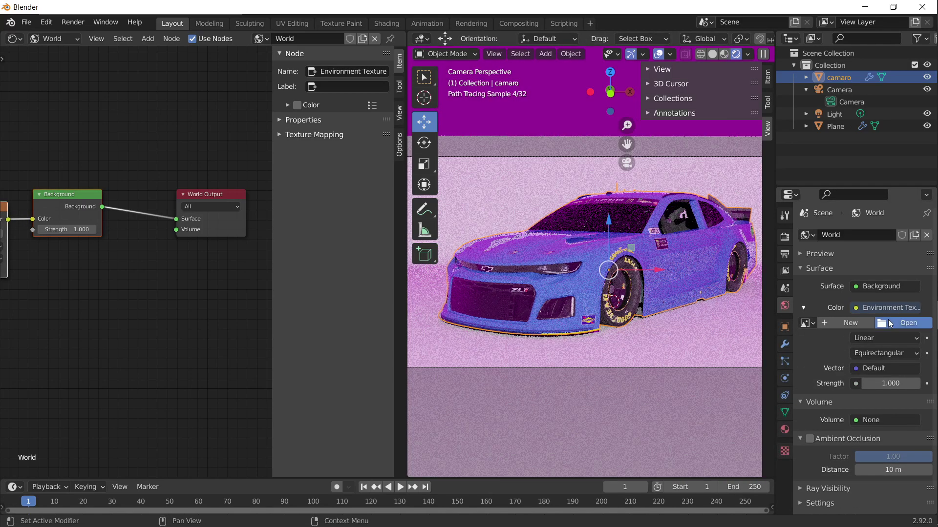
Load studio_small_03_2k.hdr from the Downloads folder into the world's Environment Texture
{"action": "left_click", "coordinate": [890, 324]}
{"action": "left_click", "coordinate": [172, 231]}
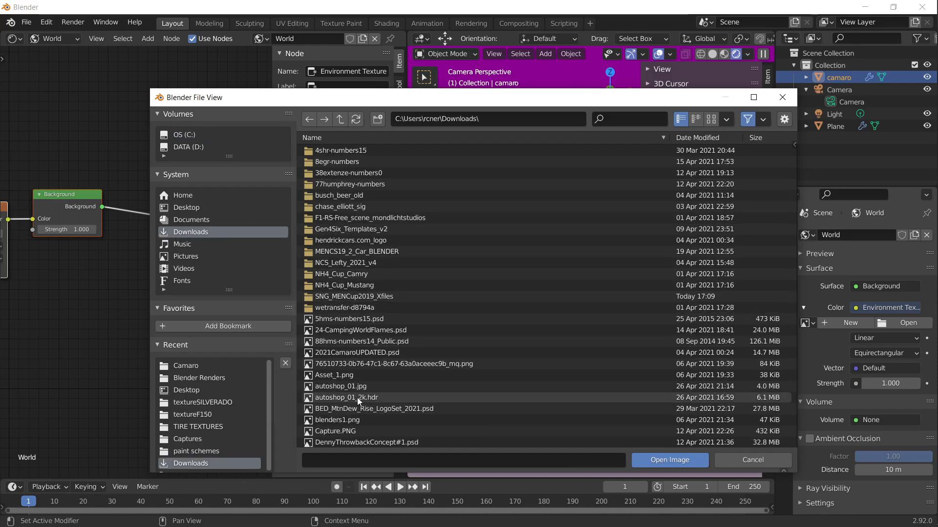
{"action": "scroll", "coordinate": [357, 391], "scroll_direction": "down", "scroll_amount": 3}
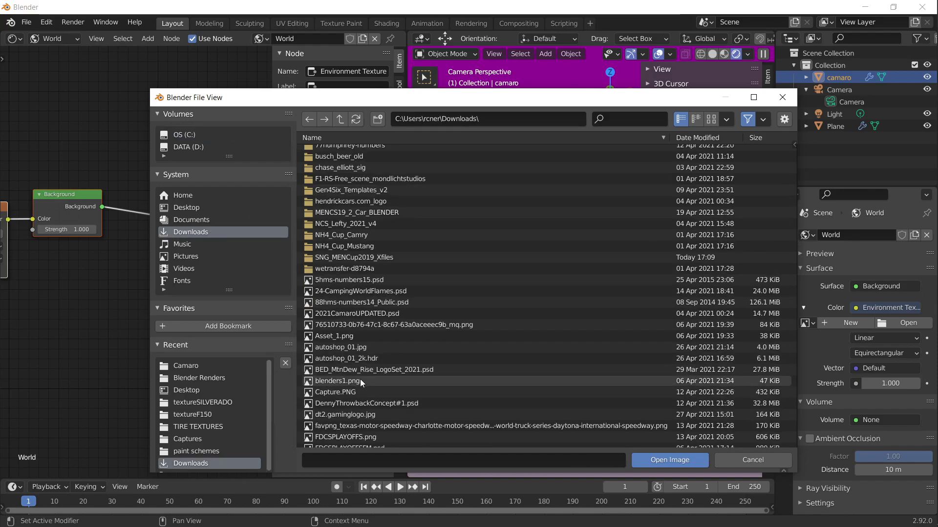
{"action": "scroll", "coordinate": [368, 287], "scroll_direction": "down", "scroll_amount": 5}
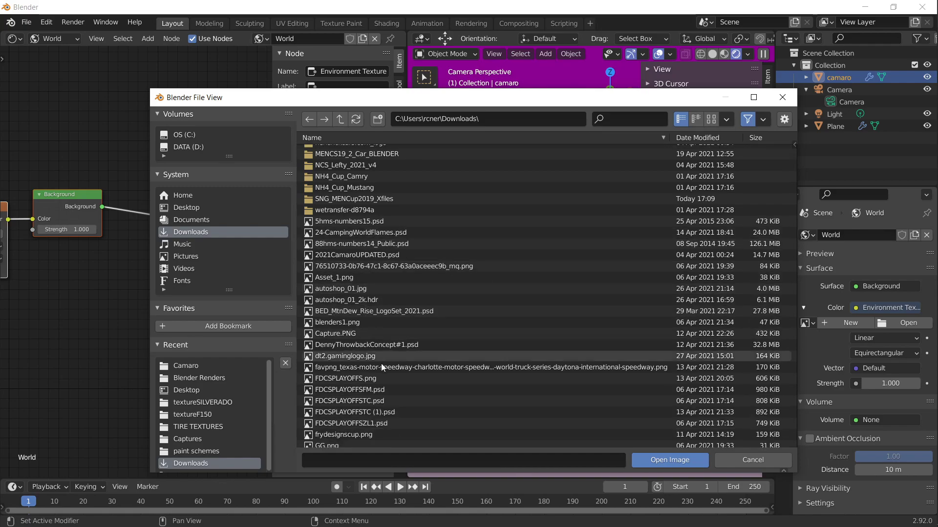
{"action": "scroll", "coordinate": [376, 370], "scroll_direction": "down", "scroll_amount": 5}
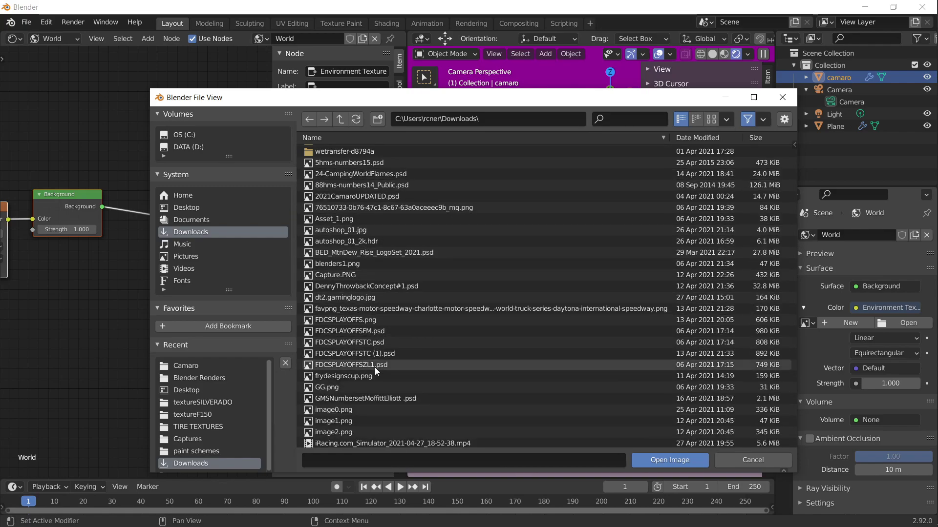
{"action": "scroll", "coordinate": [374, 367], "scroll_direction": "down", "scroll_amount": 8}
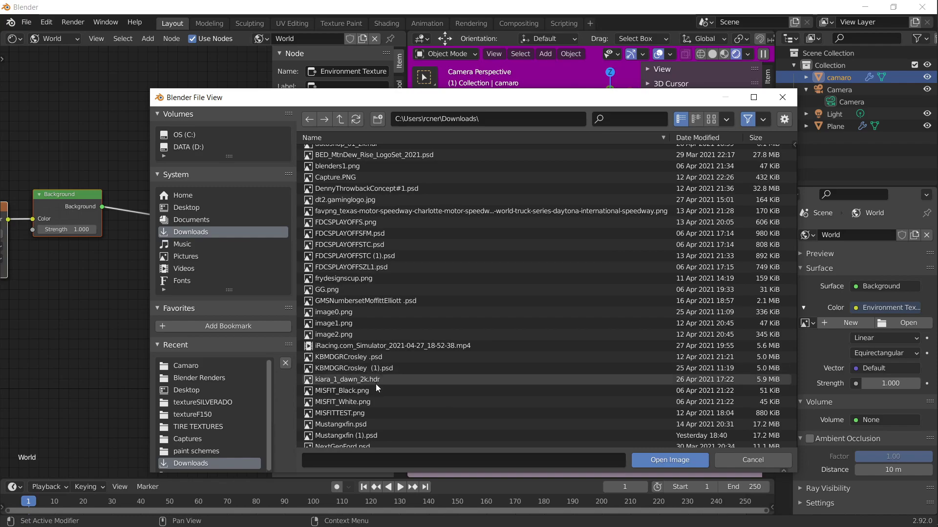
{"action": "scroll", "coordinate": [376, 392], "scroll_direction": "down", "scroll_amount": 3}
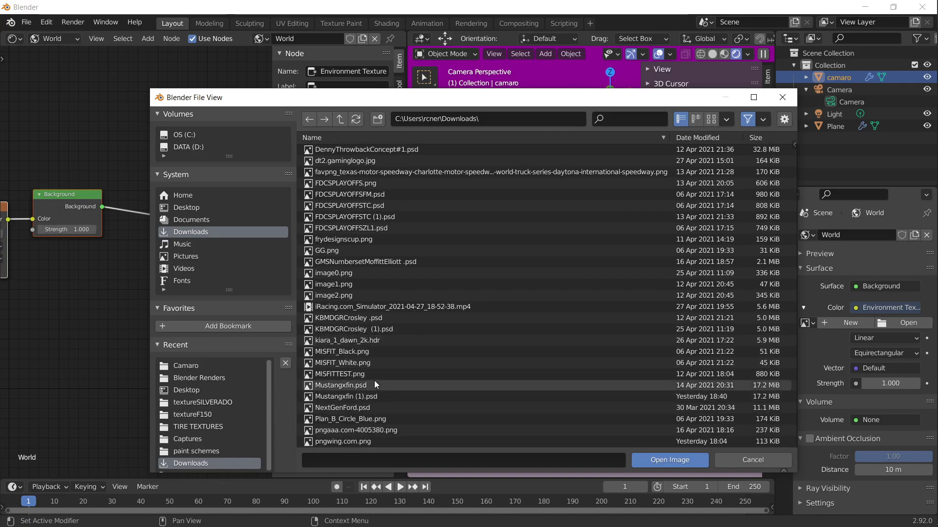
{"action": "scroll", "coordinate": [374, 380], "scroll_direction": "down", "scroll_amount": 8}
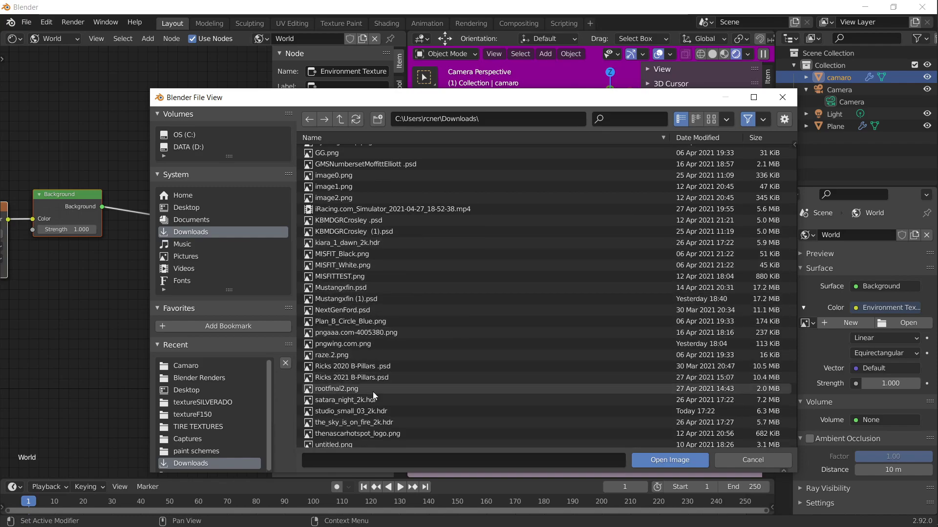
{"action": "double_click", "coordinate": [372, 412]}
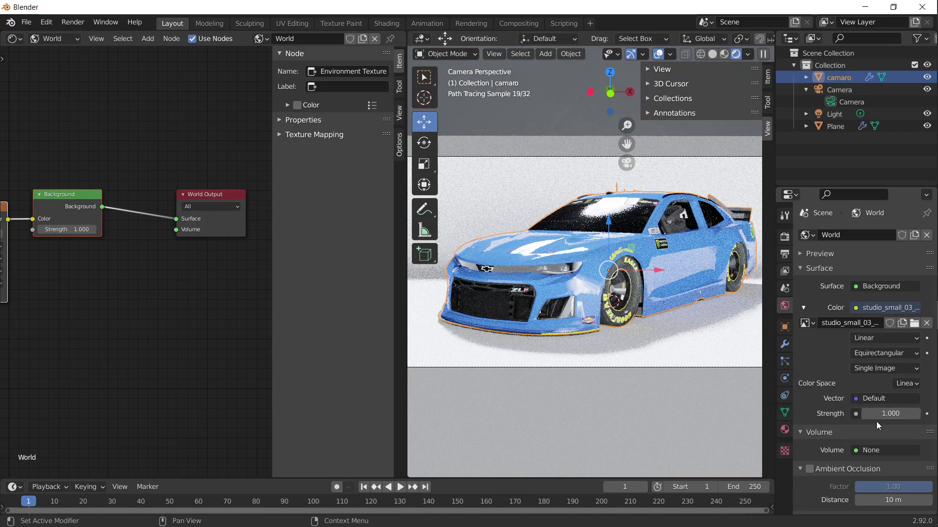
Lower the world background strength to 0.300
{"action": "left_click", "coordinate": [865, 414]}
{"action": "left_click", "coordinate": [865, 415]}
{"action": "left_click", "coordinate": [866, 414]}
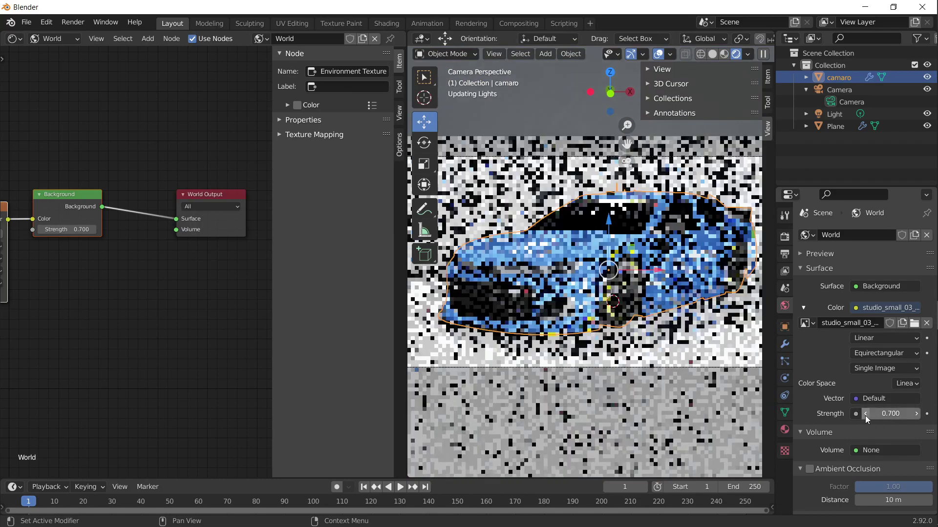
{"action": "left_click", "coordinate": [865, 415]}
{"action": "left_click", "coordinate": [866, 414]}
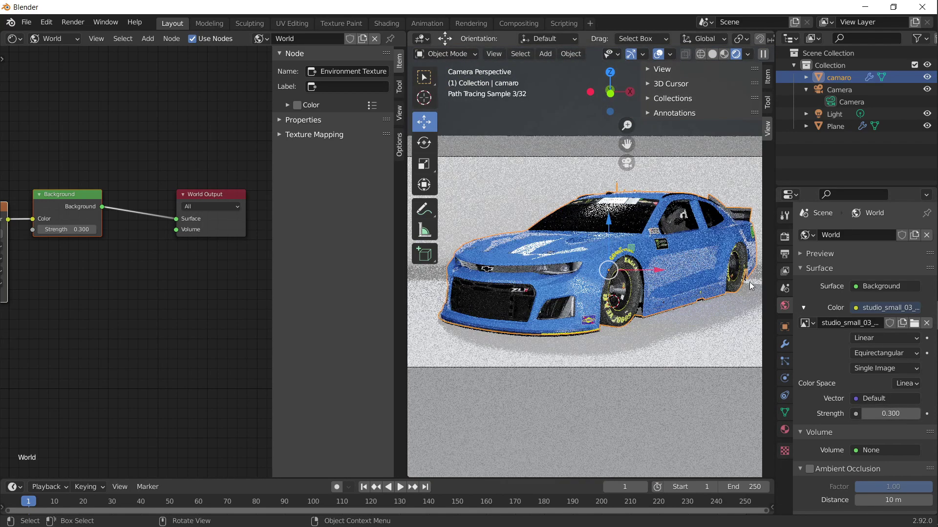
Set the scene's color management exposure to 1.242 and gamma to 0.503
{"action": "left_click", "coordinate": [785, 237]}
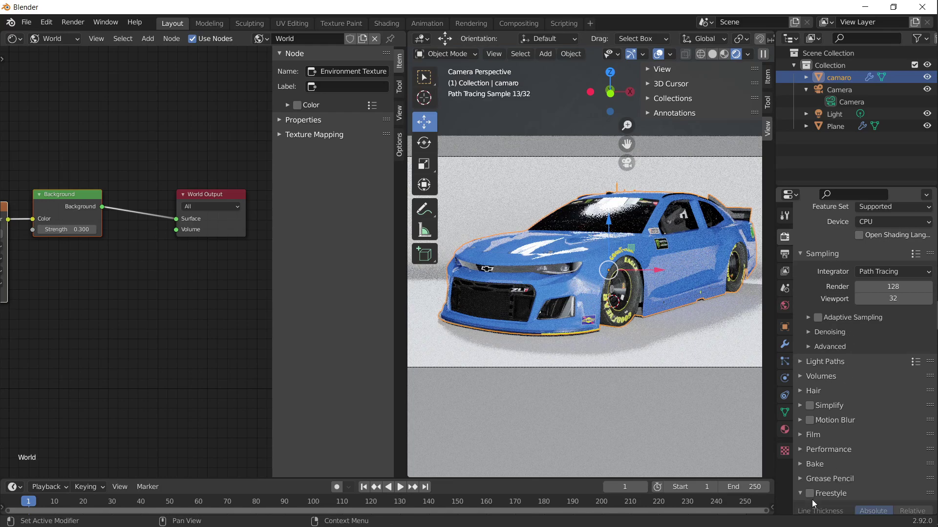
{"action": "scroll", "coordinate": [812, 500], "scroll_direction": "down", "scroll_amount": 2}
{"action": "left_click", "coordinate": [837, 456]}
{"action": "left_click", "coordinate": [801, 457]}
{"action": "left_click", "coordinate": [807, 508]}
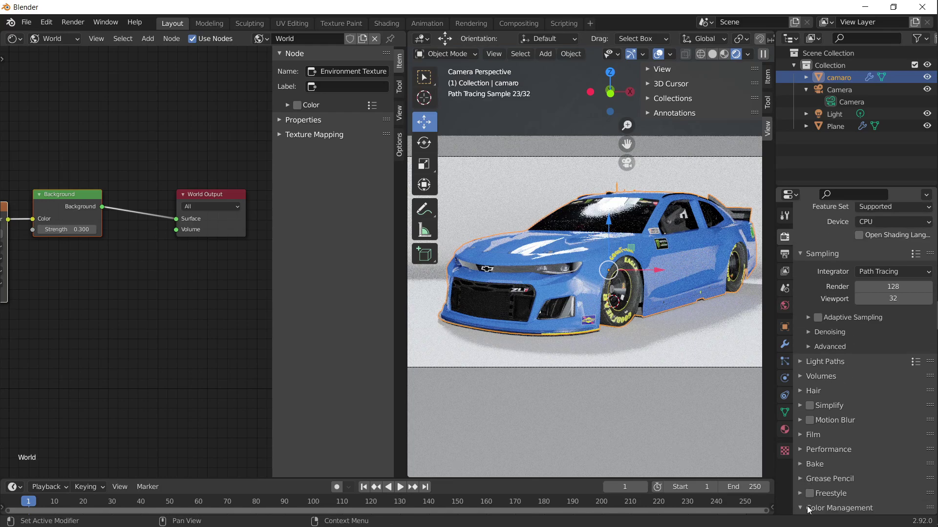
{"action": "scroll", "coordinate": [830, 439], "scroll_direction": "down", "scroll_amount": 5}
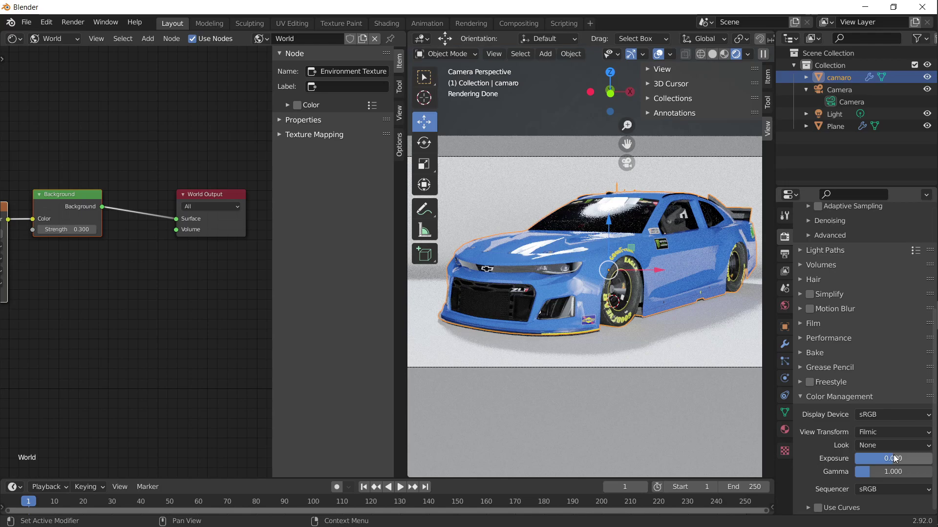
{"action": "left_click_drag", "start_coordinate": [893, 459], "coordinate": [864, 476]}
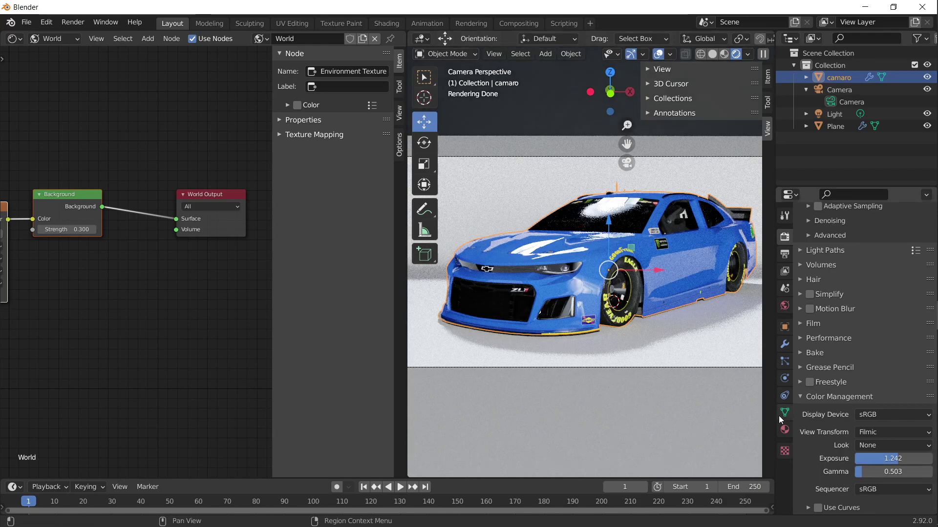
Try autoshop_01.jpg as the world's environment image, and replace it with autoshop_01_2k.hdr
{"action": "left_click", "coordinate": [785, 430]}
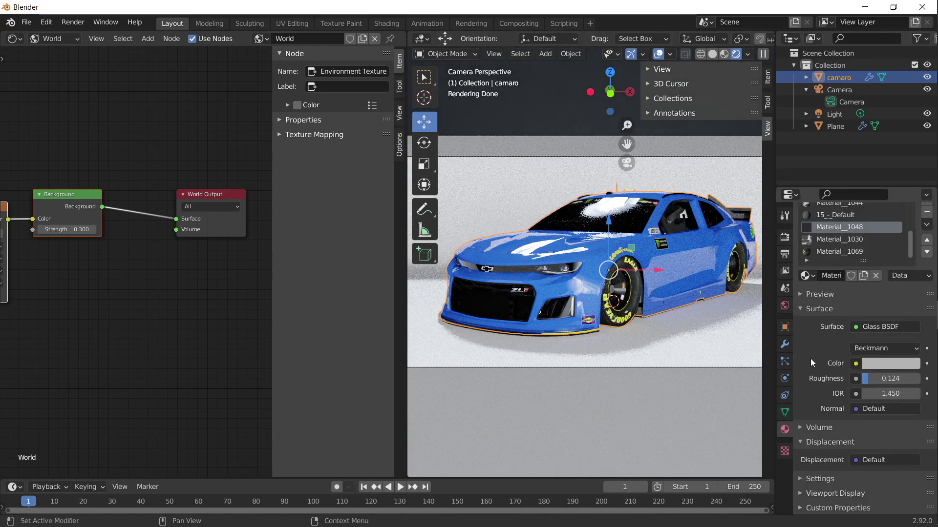
{"action": "left_click", "coordinate": [784, 306]}
{"action": "left_click", "coordinate": [915, 291]}
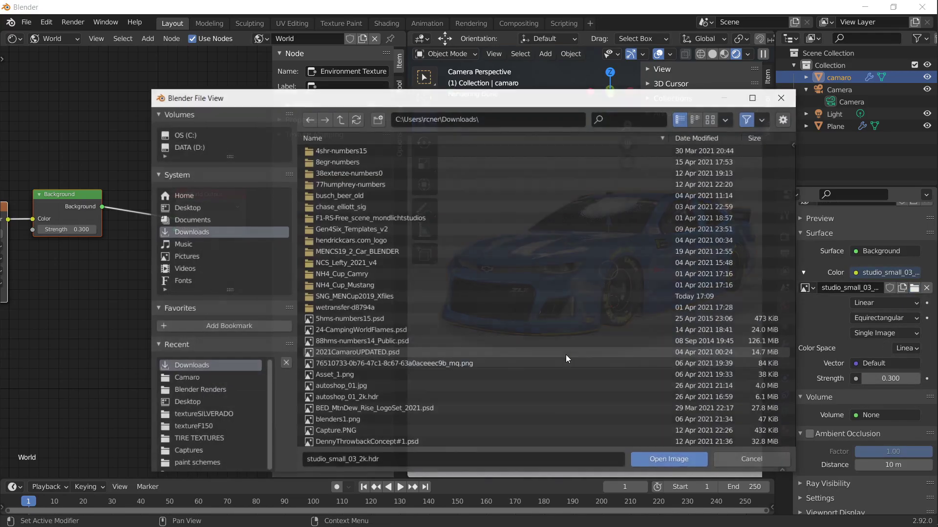
{"action": "double_click", "coordinate": [337, 391]}
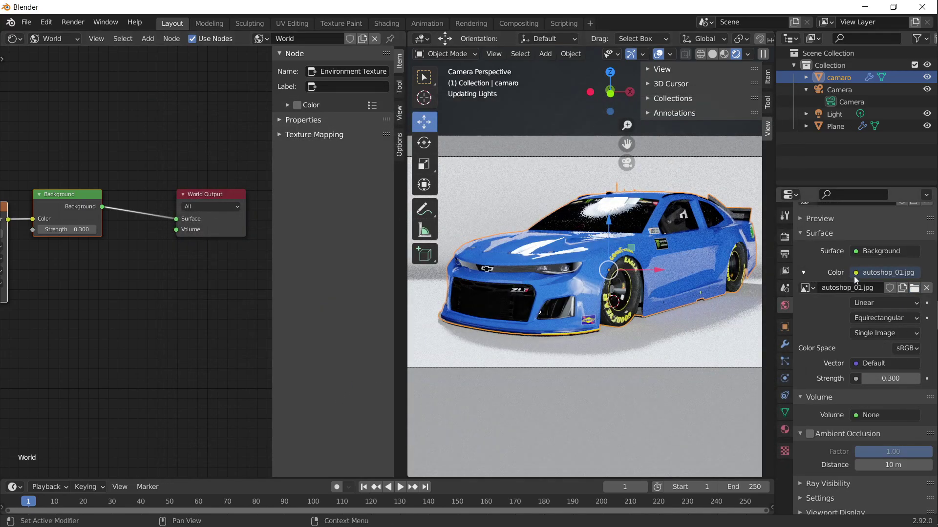
{"action": "left_click", "coordinate": [915, 288]}
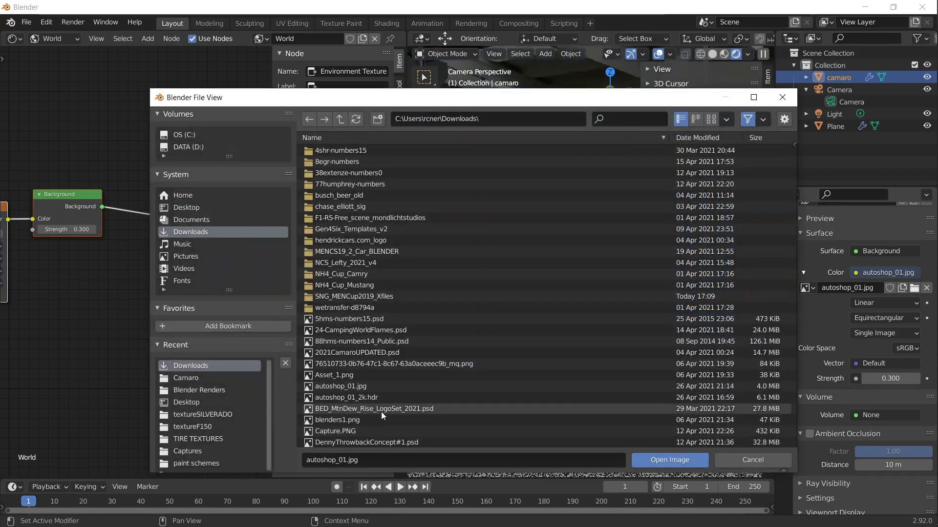
{"action": "double_click", "coordinate": [355, 396]}
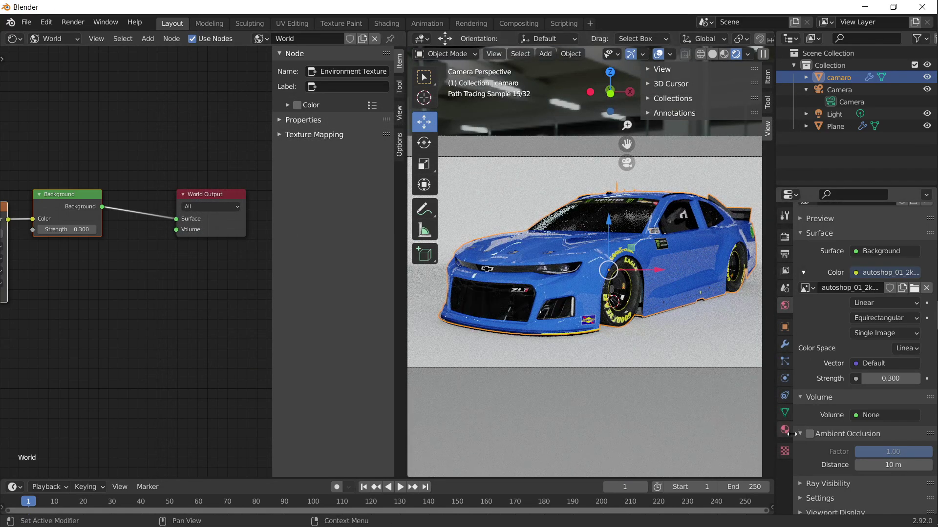
Raise the world background strength to 1.000
{"action": "left_click", "coordinate": [917, 379]}
{"action": "left_click", "coordinate": [916, 379]}
{"action": "left_click", "coordinate": [916, 379]}
{"action": "left_click", "coordinate": [916, 378]}
{"action": "left_click", "coordinate": [917, 378]}
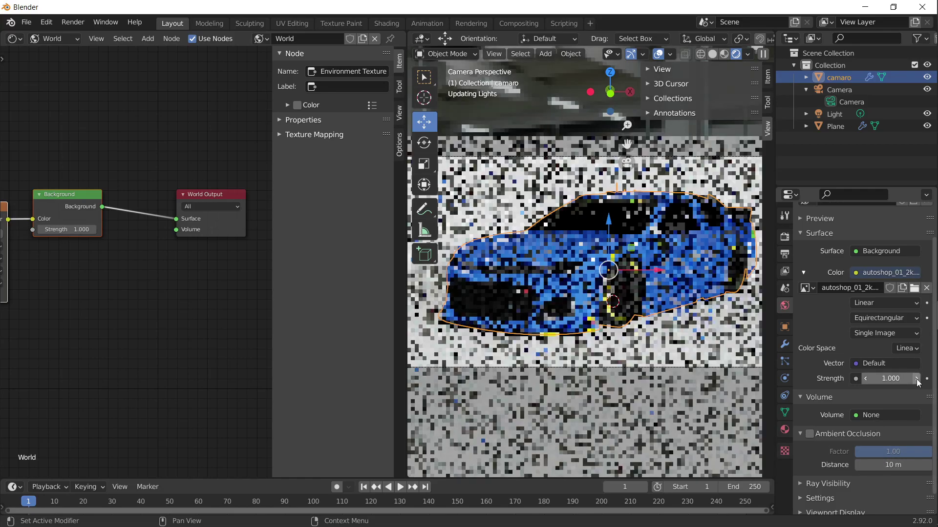
Show the scene's color management settings and expand the 3D viewport over the shader editor area
{"action": "left_click", "coordinate": [785, 239]}
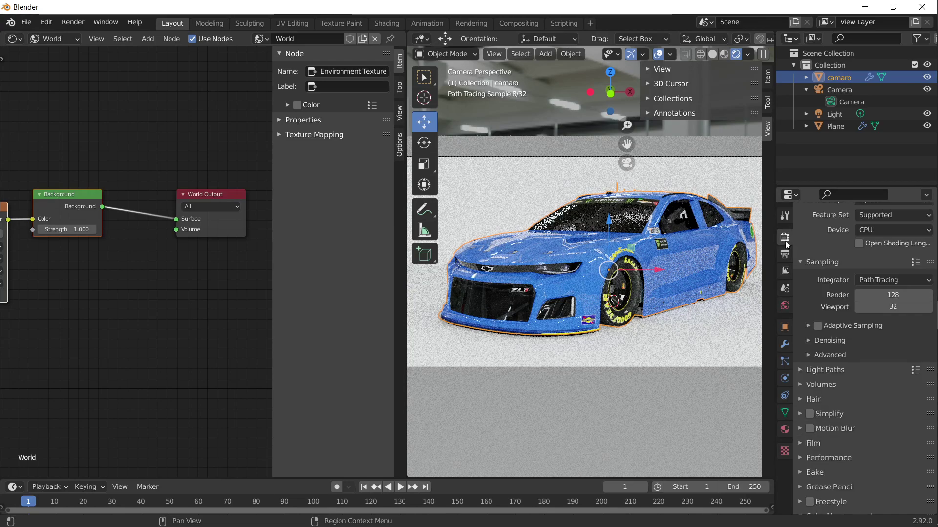
{"action": "scroll", "coordinate": [842, 365], "scroll_direction": "down", "scroll_amount": 5}
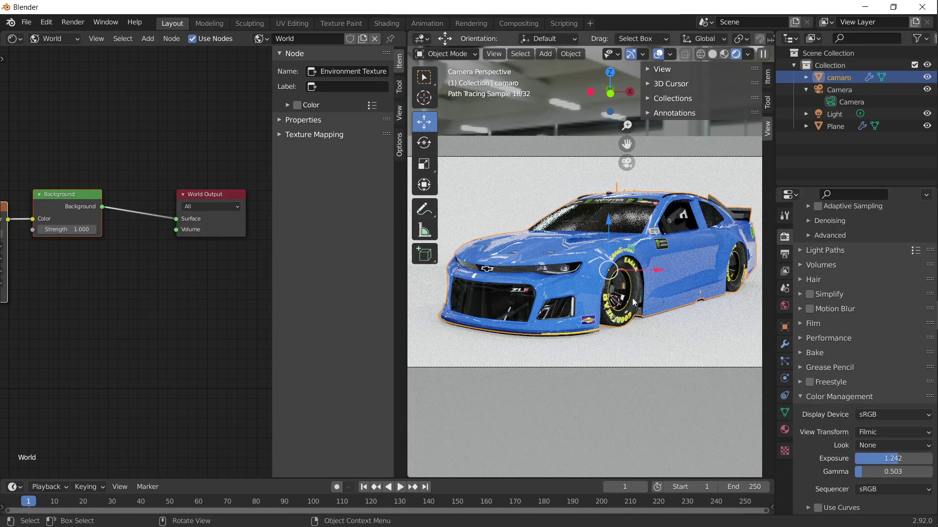
{"action": "left_click_drag", "start_coordinate": [408, 35], "coordinate": [363, 35]}
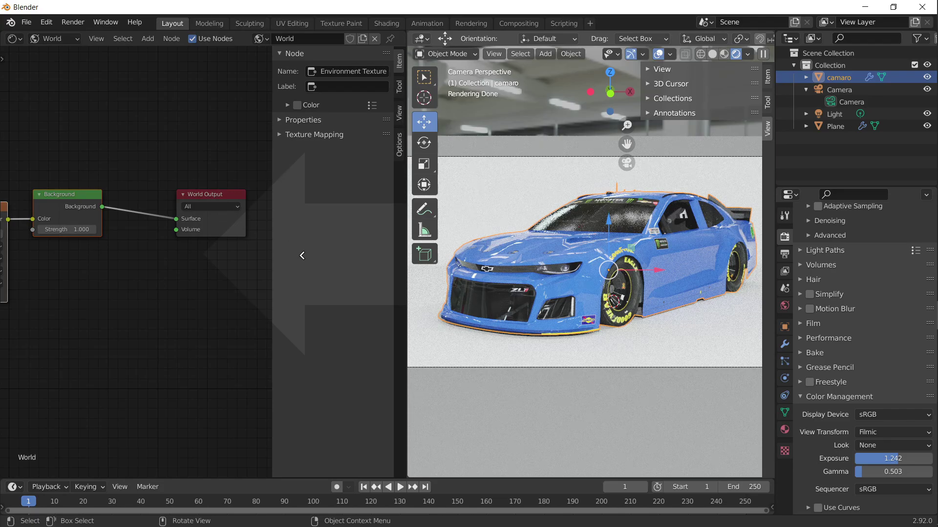
{"action": "left_click_drag", "start_coordinate": [302, 255], "coordinate": [303, 256]}
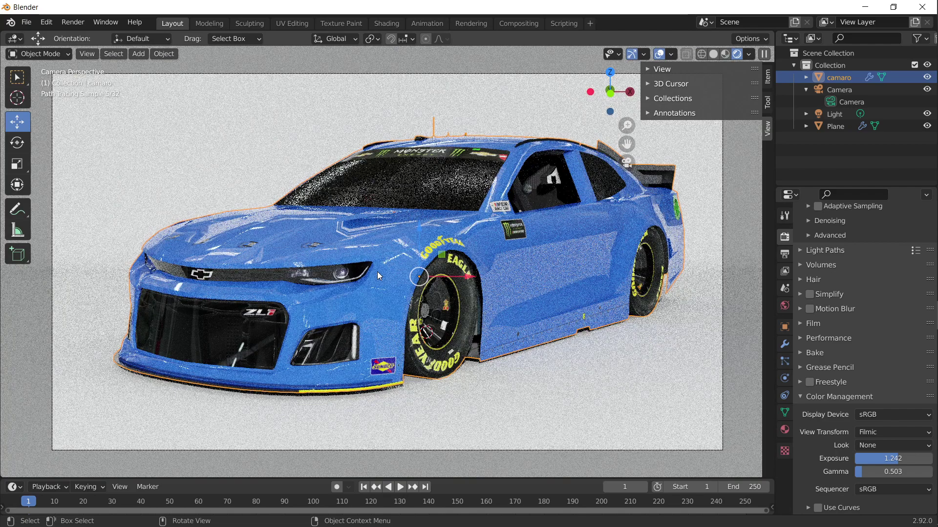
Select the camaro and examine the Principled BSDF settings of its paintjob material
{"action": "left_click", "coordinate": [382, 272]}
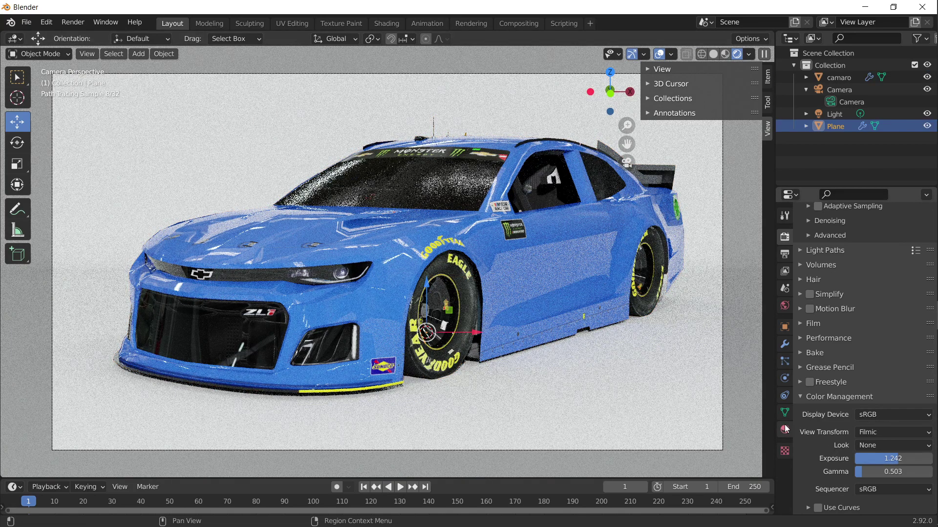
{"action": "left_click", "coordinate": [514, 222]}
{"action": "left_click", "coordinate": [784, 429]}
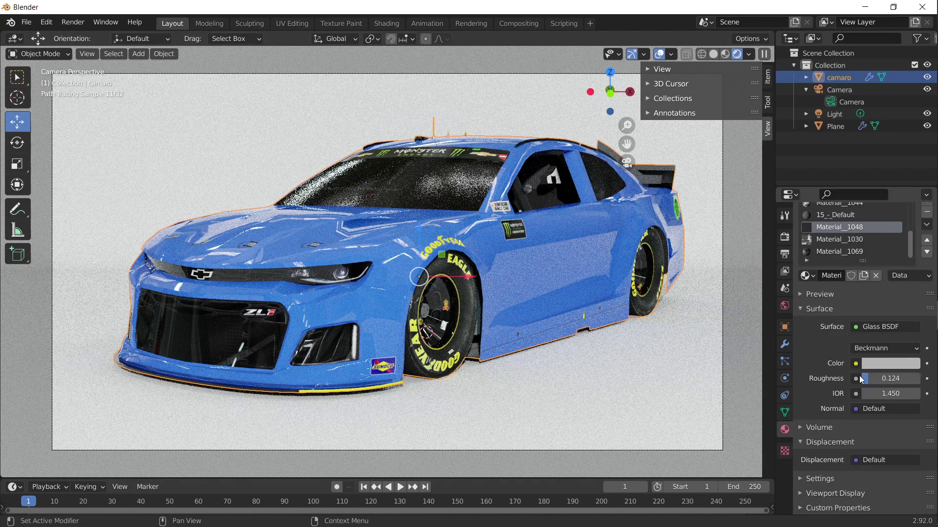
{"action": "scroll", "coordinate": [834, 229], "scroll_direction": "up", "scroll_amount": 3}
{"action": "scroll", "coordinate": [835, 225], "scroll_direction": "up", "scroll_amount": 1}
{"action": "left_click", "coordinate": [835, 209]}
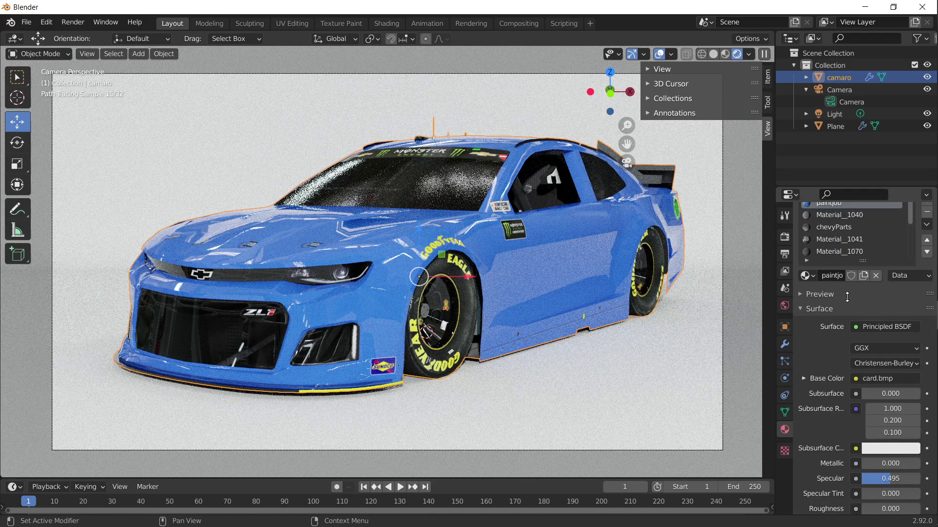
{"action": "scroll", "coordinate": [852, 382], "scroll_direction": "down", "scroll_amount": 6}
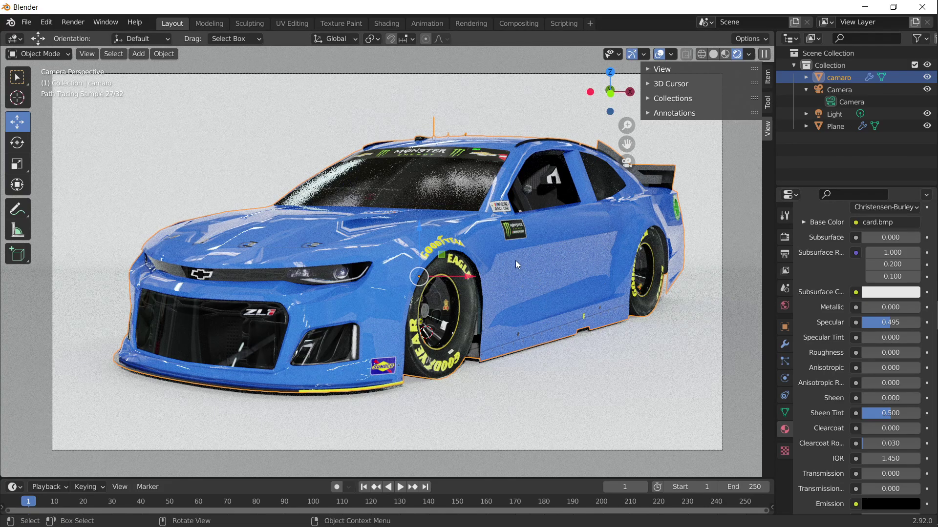
Review the Cycles render device options for the scene
{"action": "left_click", "coordinate": [785, 237]}
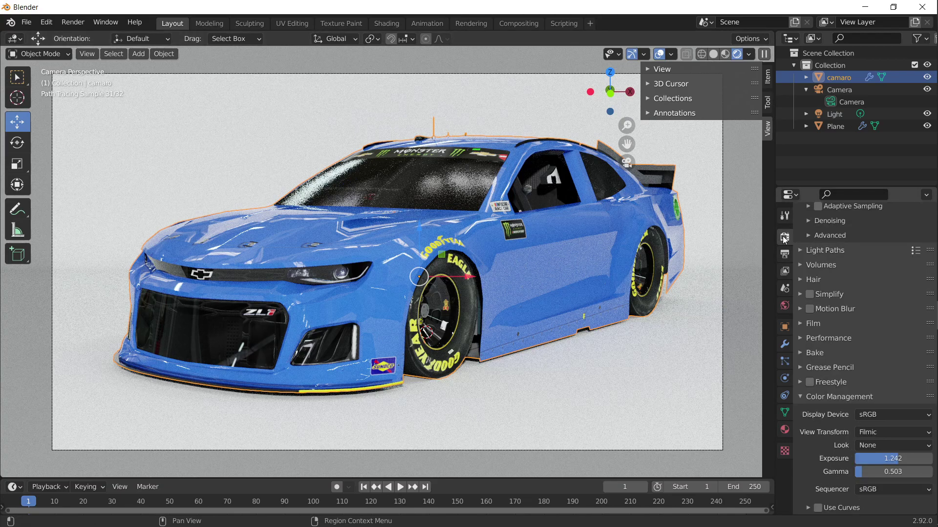
{"action": "scroll", "coordinate": [819, 257], "scroll_direction": "up", "scroll_amount": 8}
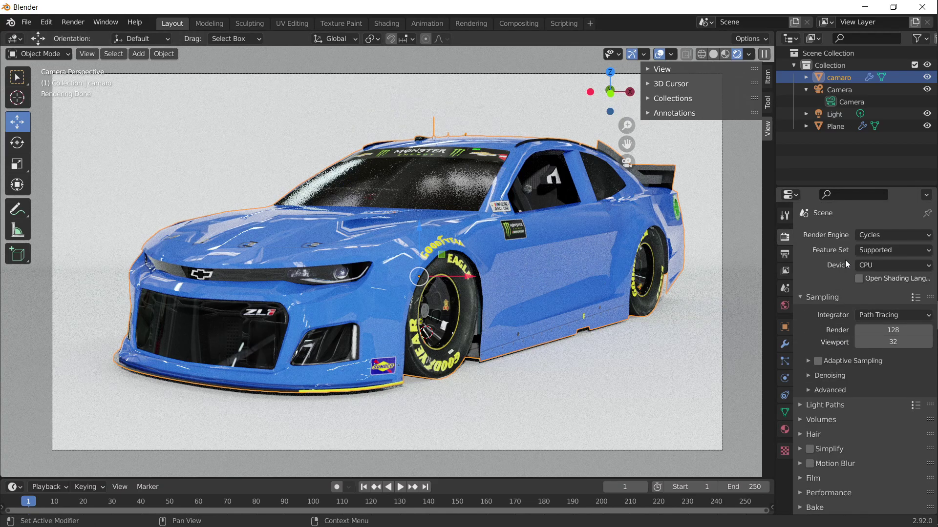
{"action": "left_click", "coordinate": [868, 267]}
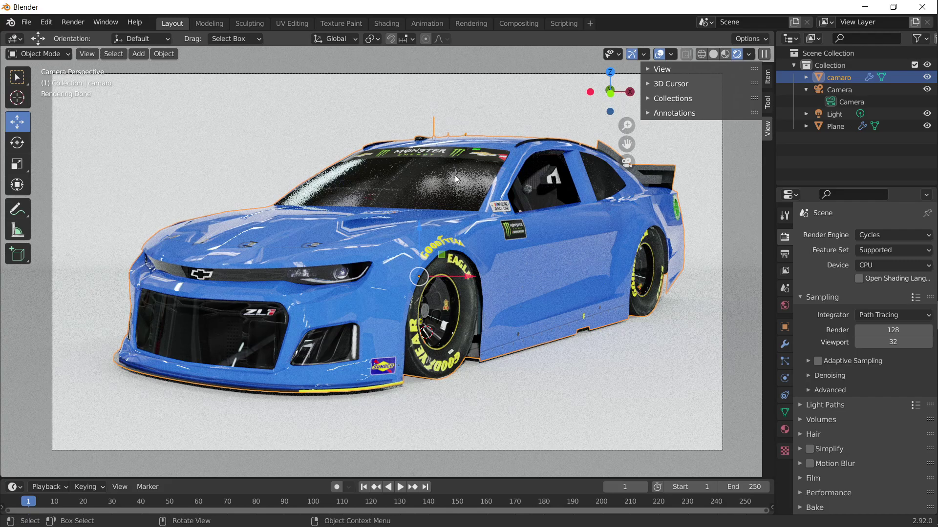
Remove the Glass BSDF from the camaro's Material__1048 window material and assign a Principled BSDF surface instead
{"action": "left_click", "coordinate": [784, 430]}
{"action": "scroll", "coordinate": [846, 240], "scroll_direction": "down", "scroll_amount": 5}
{"action": "left_click", "coordinate": [838, 264]}
{"action": "left_click", "coordinate": [836, 276]}
{"action": "left_click", "coordinate": [842, 262]}
{"action": "left_click", "coordinate": [869, 362]}
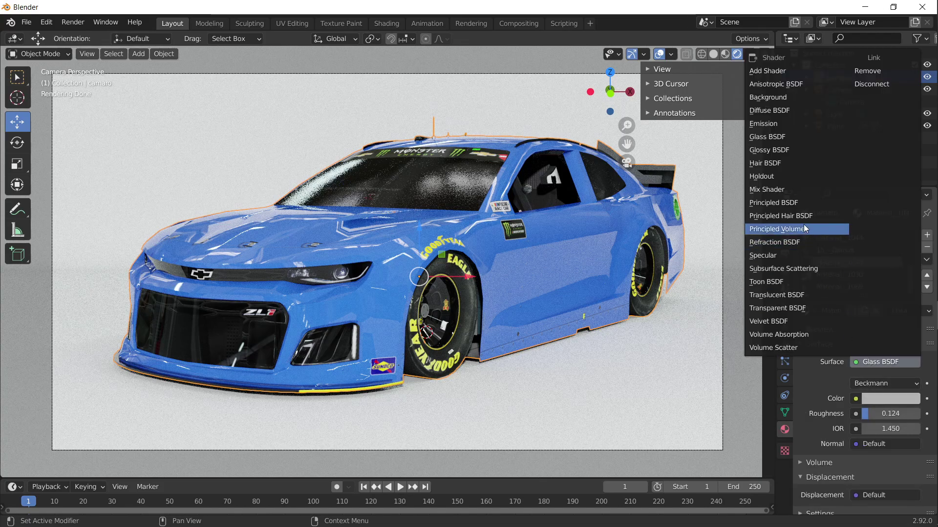
{"action": "left_click", "coordinate": [867, 71]}
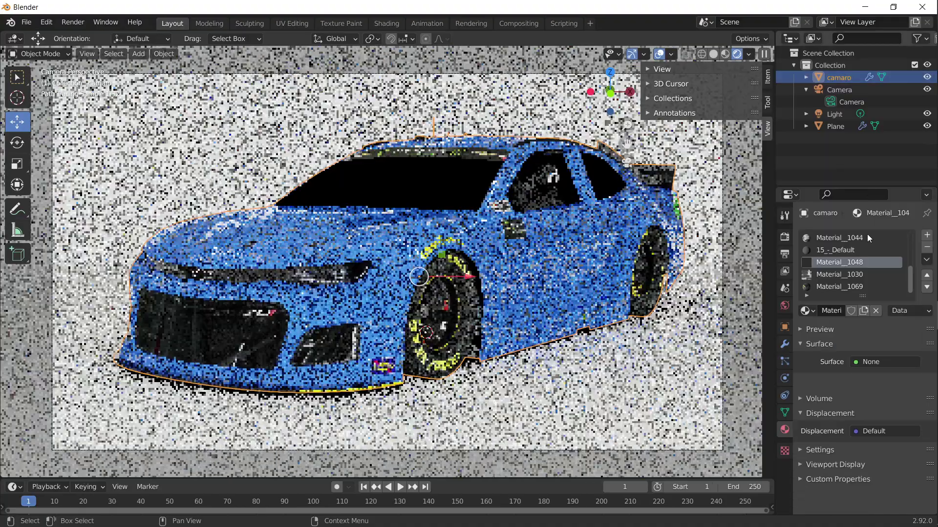
{"action": "left_click", "coordinate": [854, 362]}
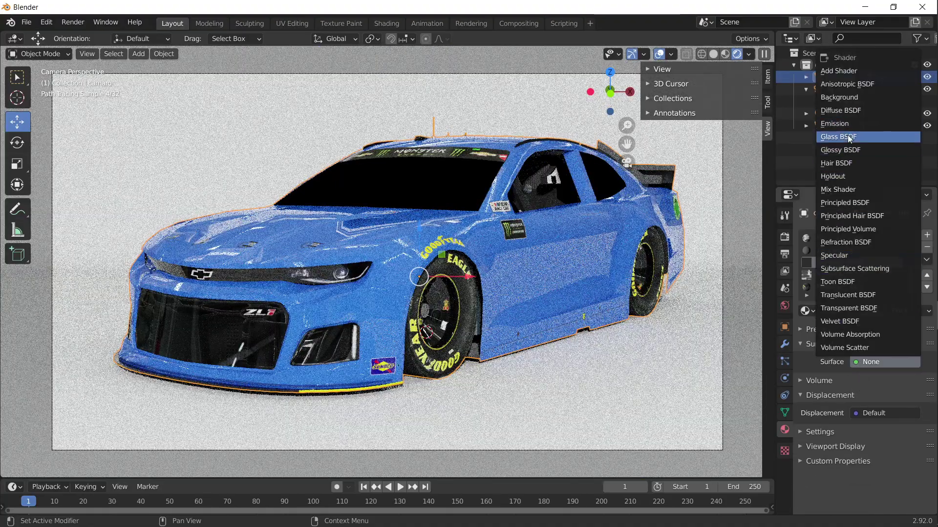
{"action": "left_click", "coordinate": [852, 202]}
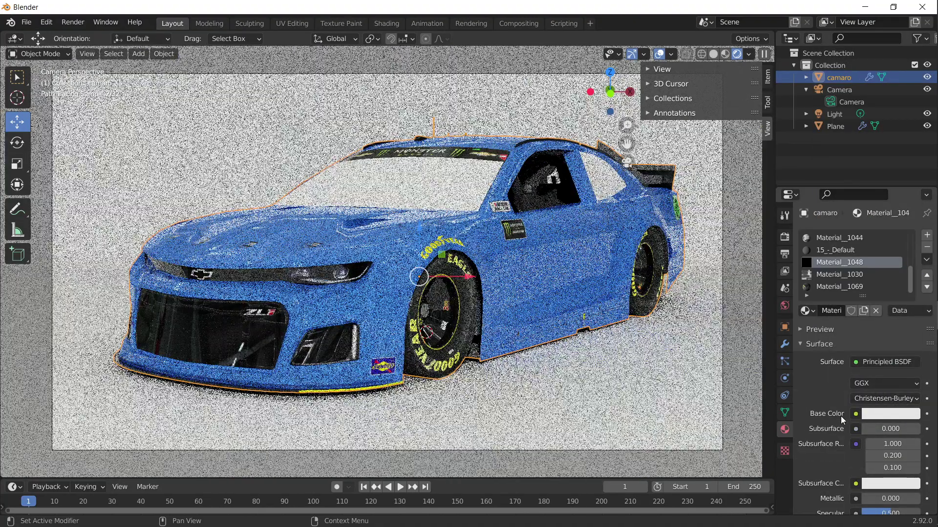
Assign windows_camaroL1.tga from the MENCup19 Xfiles Camaro folder as the image texture for Material__1048's base color
{"action": "left_click", "coordinate": [855, 413]}
{"action": "left_click", "coordinate": [616, 306]}
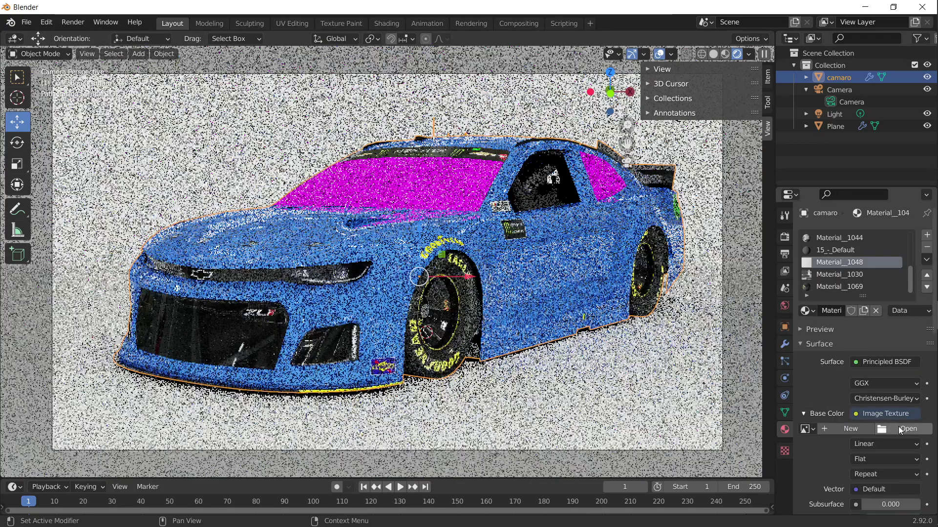
{"action": "left_click", "coordinate": [901, 425]}
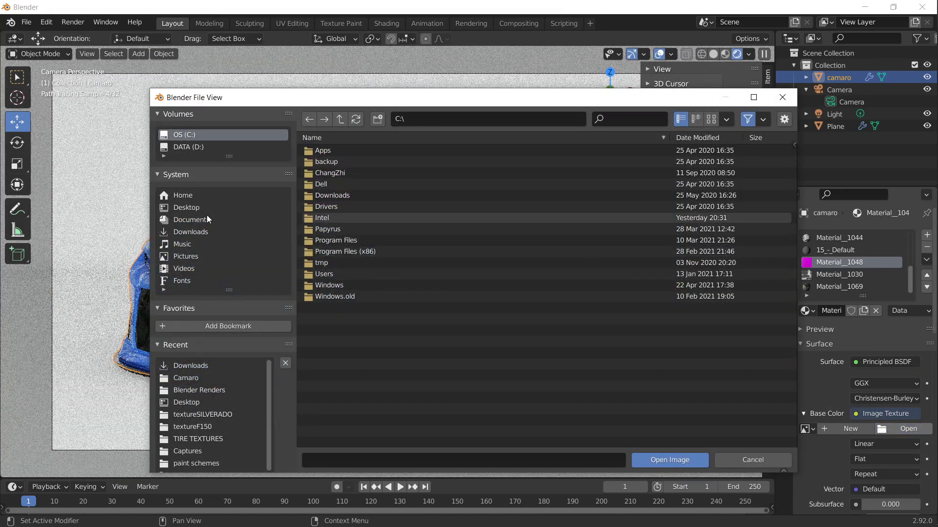
{"action": "left_click", "coordinate": [201, 233]}
{"action": "double_click", "coordinate": [362, 297]}
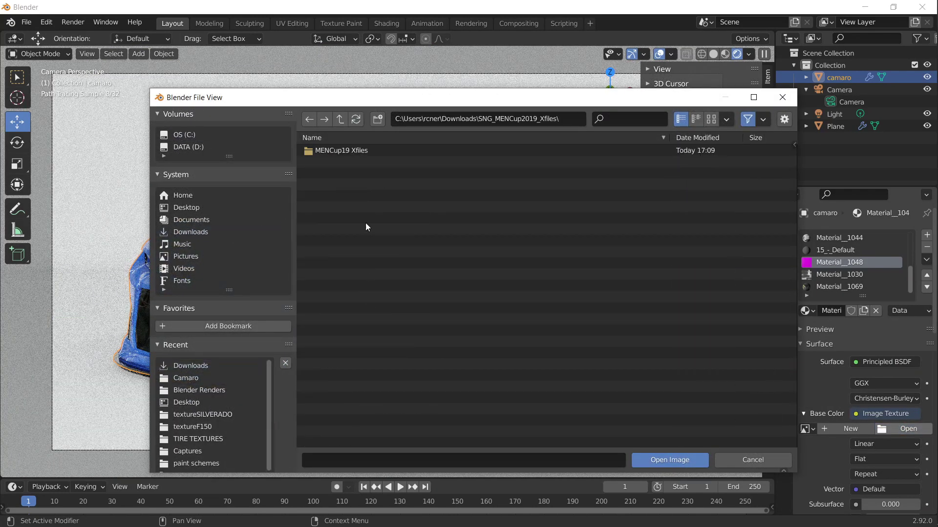
{"action": "double_click", "coordinate": [353, 149]}
{"action": "double_click", "coordinate": [353, 150]}
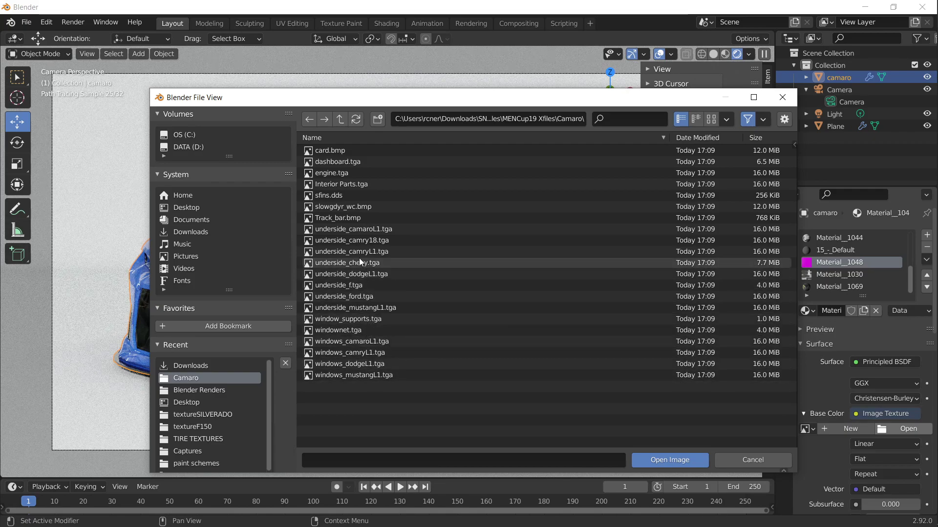
{"action": "left_click", "coordinate": [368, 341]}
{"action": "double_click", "coordinate": [367, 341]}
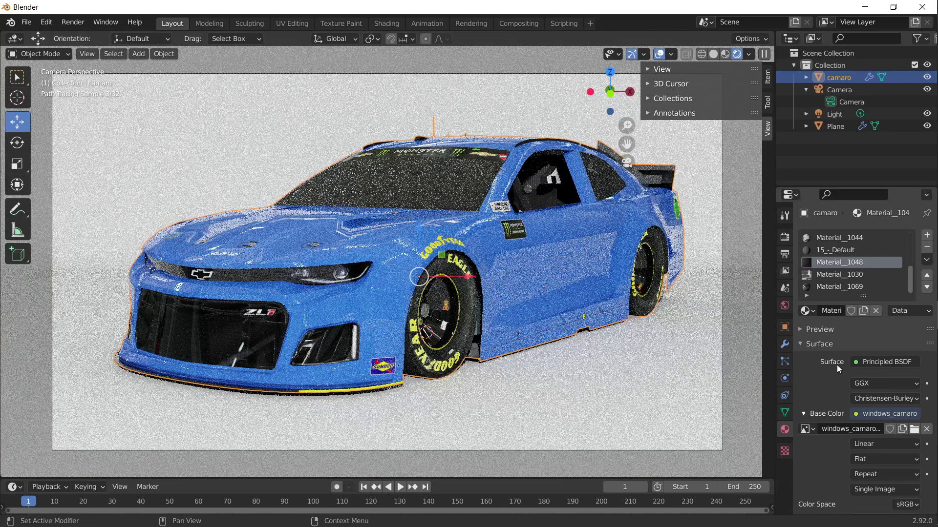
Set the Material__1048 window material to alpha 0.587, roughness 0 and metallic 0.537
{"action": "scroll", "coordinate": [837, 364], "scroll_direction": "down", "scroll_amount": 8}
{"action": "scroll", "coordinate": [846, 379], "scroll_direction": "down", "scroll_amount": 15}
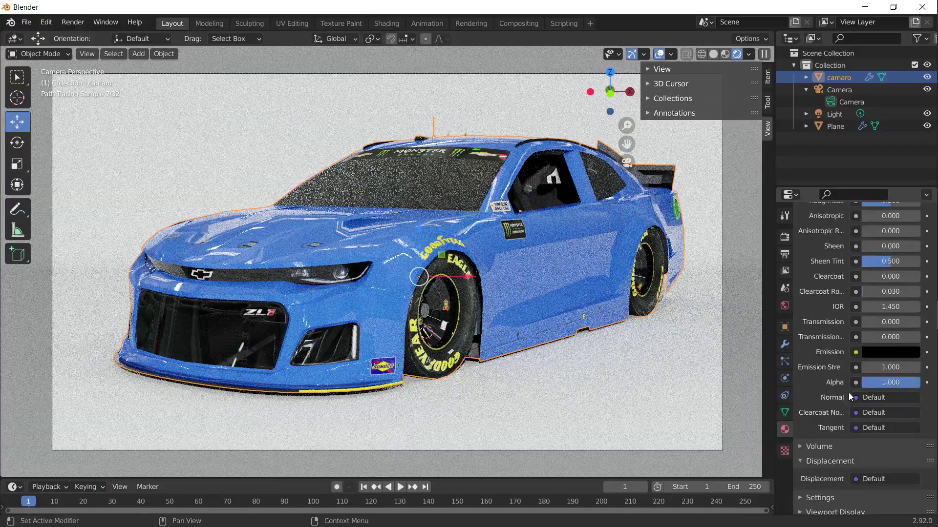
{"action": "left_click_drag", "start_coordinate": [919, 383], "coordinate": [903, 388]}
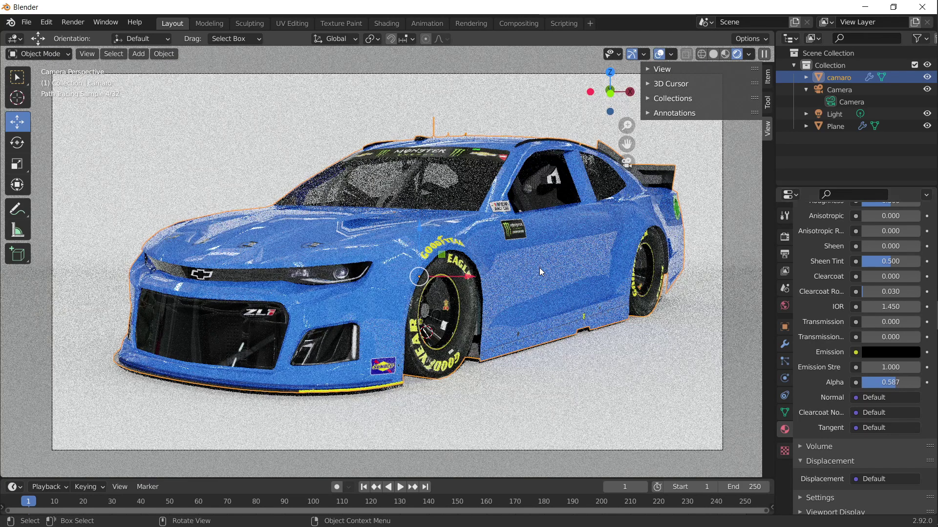
{"action": "scroll", "coordinate": [909, 353], "scroll_direction": "up", "scroll_amount": 10}
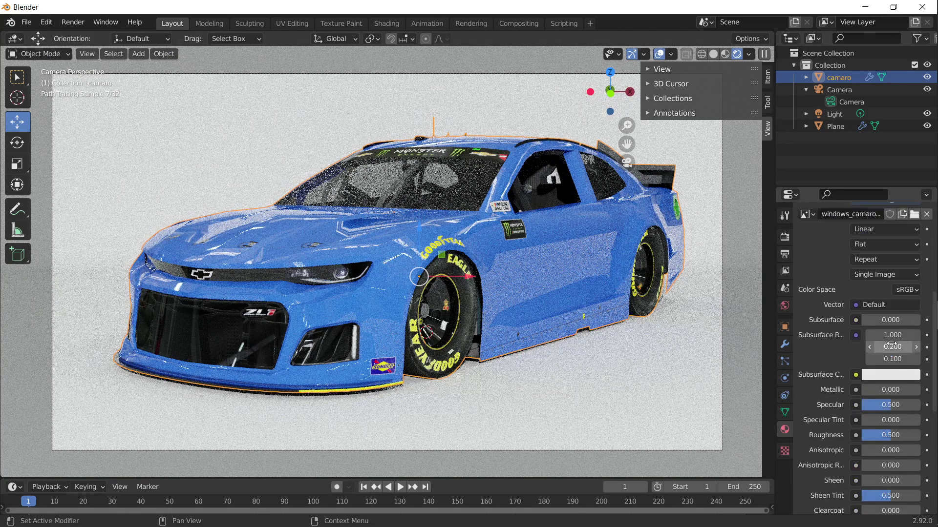
{"action": "left_click_drag", "start_coordinate": [891, 435], "coordinate": [861, 435]}
{"action": "left_click_drag", "start_coordinate": [893, 390], "coordinate": [924, 390]}
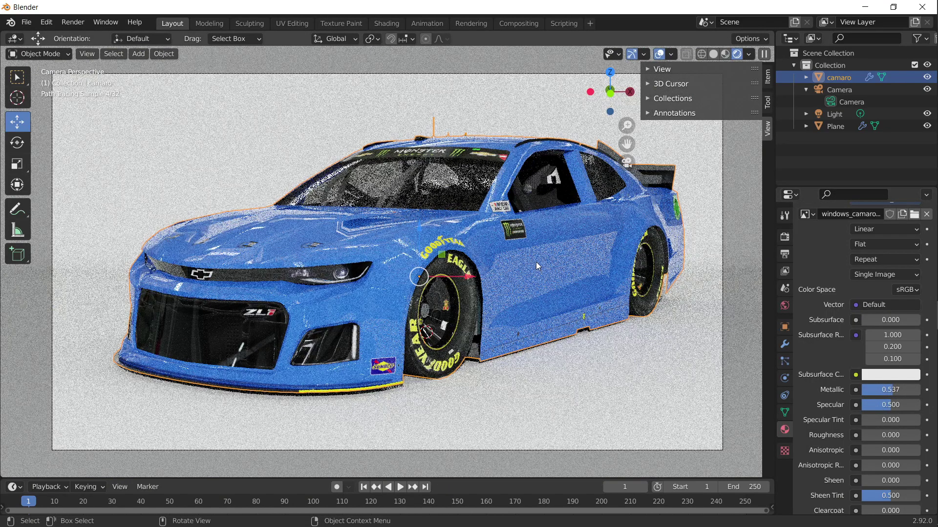
Switch the scene's render engine from Cycles to Eevee
{"action": "left_click", "coordinate": [708, 257]}
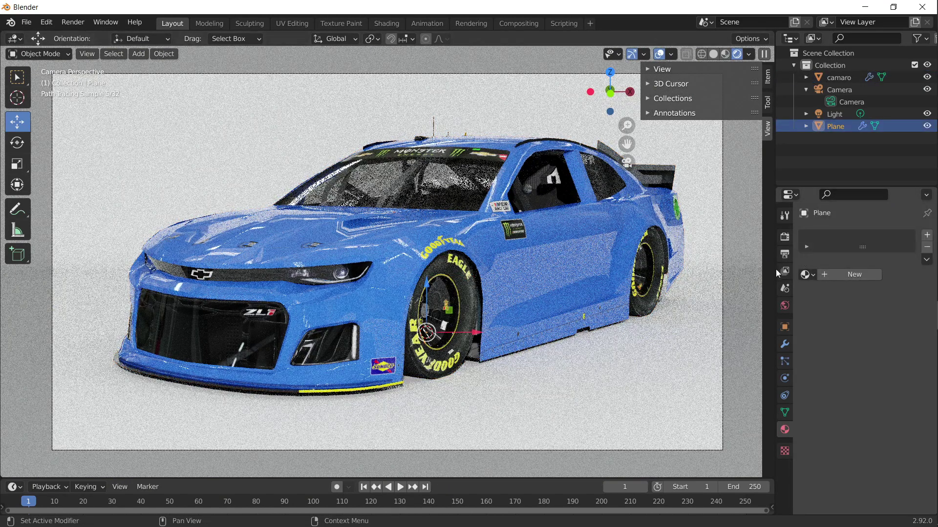
{"action": "left_click", "coordinate": [487, 277]}
{"action": "left_click", "coordinate": [785, 236]}
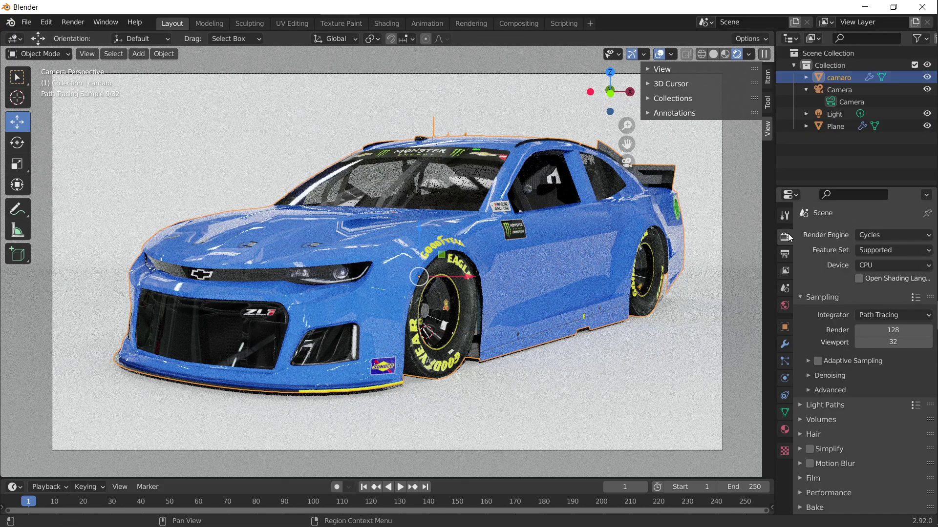
{"action": "left_click", "coordinate": [887, 236]}
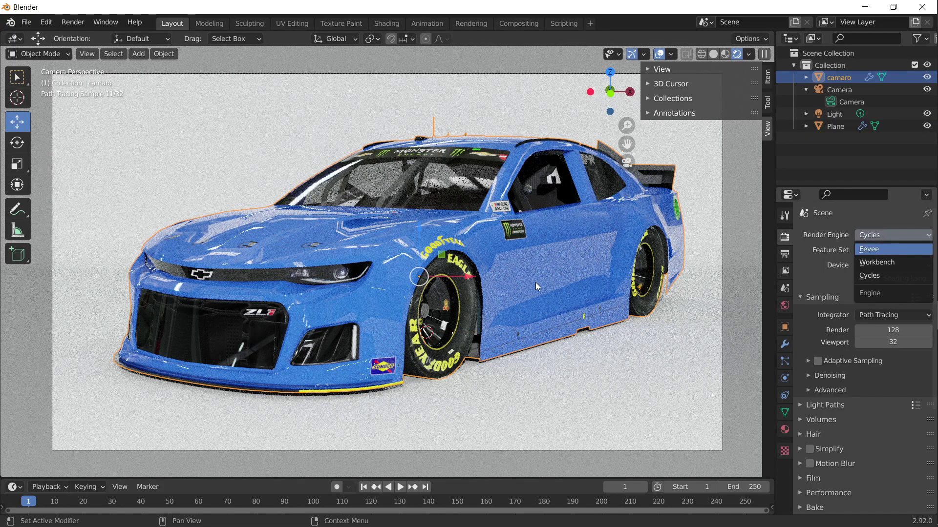
{"action": "key", "text": "Return"}
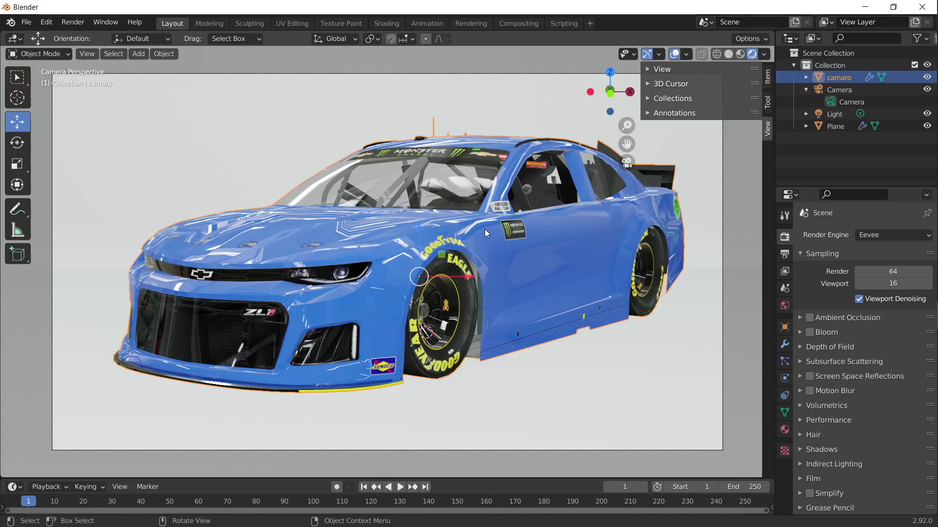
{"action": "left_click", "coordinate": [502, 271]}
{"action": "left_click", "coordinate": [587, 292]}
Switch to File Explorer and extract NCS_Lefty_2021_v4 (1).rar from Downloads into its own folder with 7-Zip
{"action": "mouse_move", "coordinate": [922, 51]}
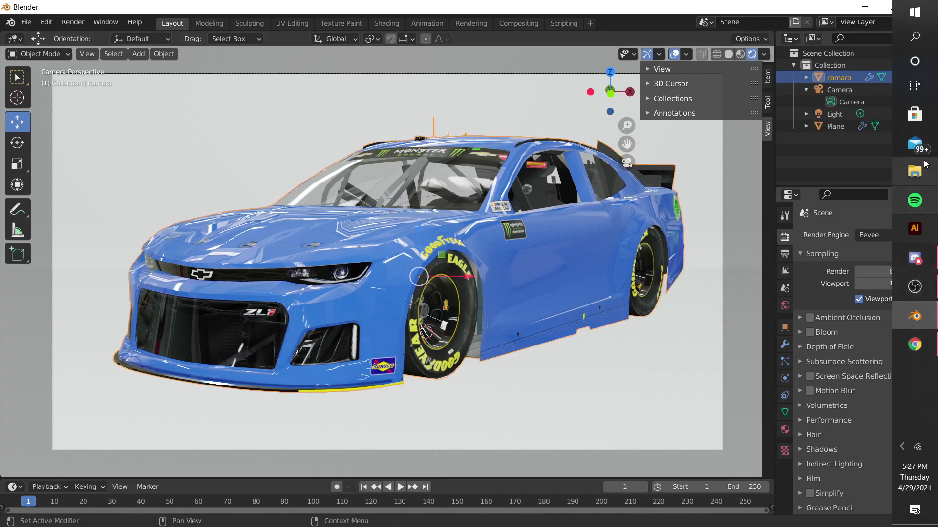
{"action": "left_click", "coordinate": [915, 171]}
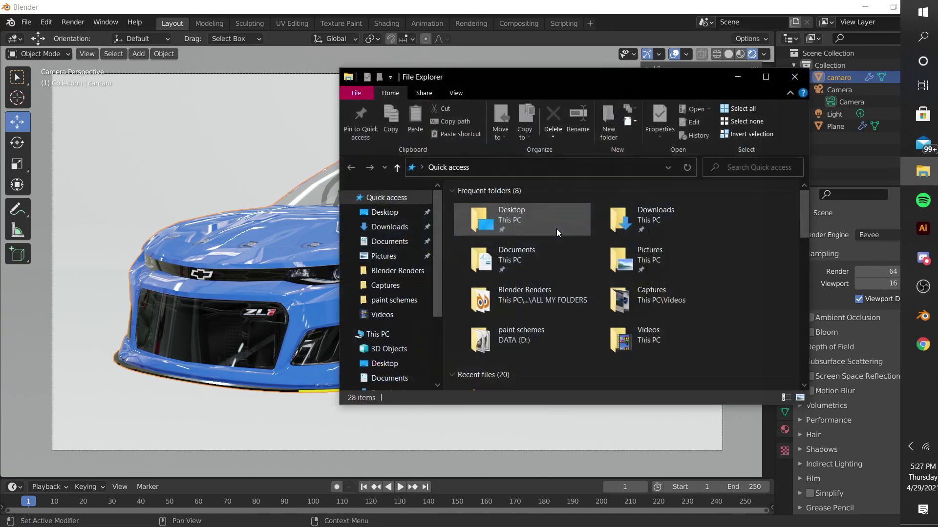
{"action": "double_click", "coordinate": [699, 231]}
{"action": "left_click", "coordinate": [529, 235]}
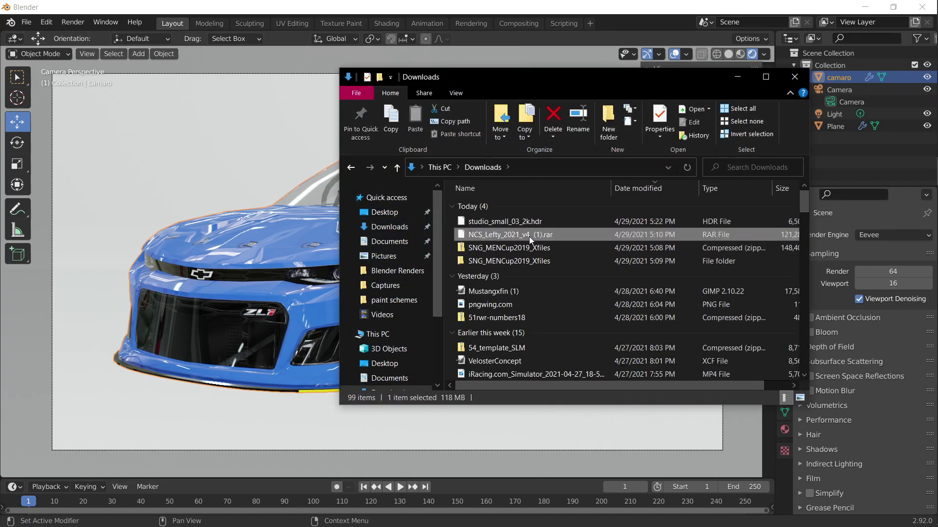
{"action": "right_click", "coordinate": [528, 236]}
{"action": "mouse_move", "coordinate": [570, 262]}
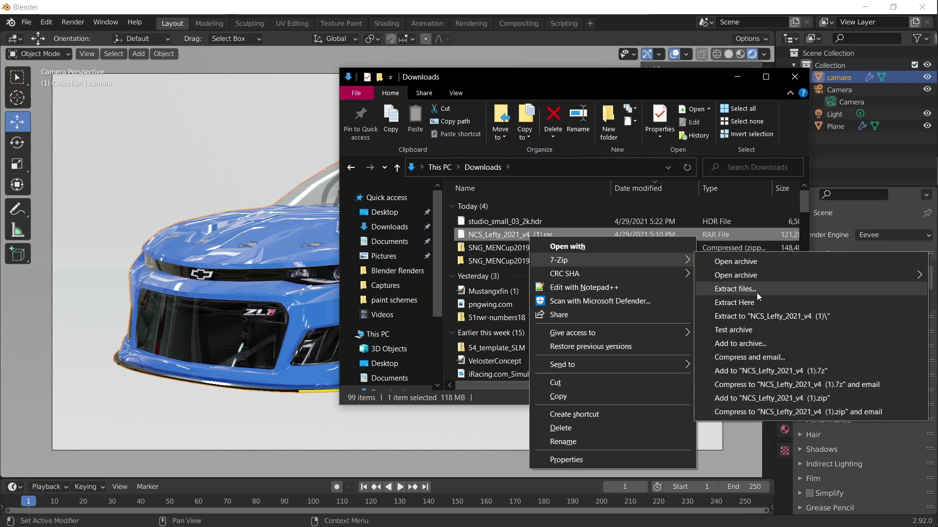
{"action": "left_click", "coordinate": [735, 292]}
{"action": "left_click", "coordinate": [458, 343]}
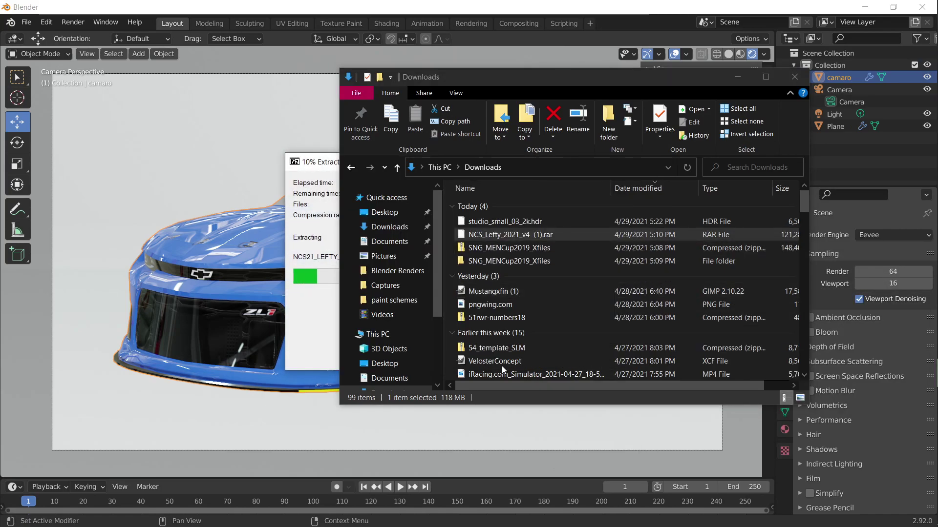
{"action": "left_click", "coordinate": [281, 141]}
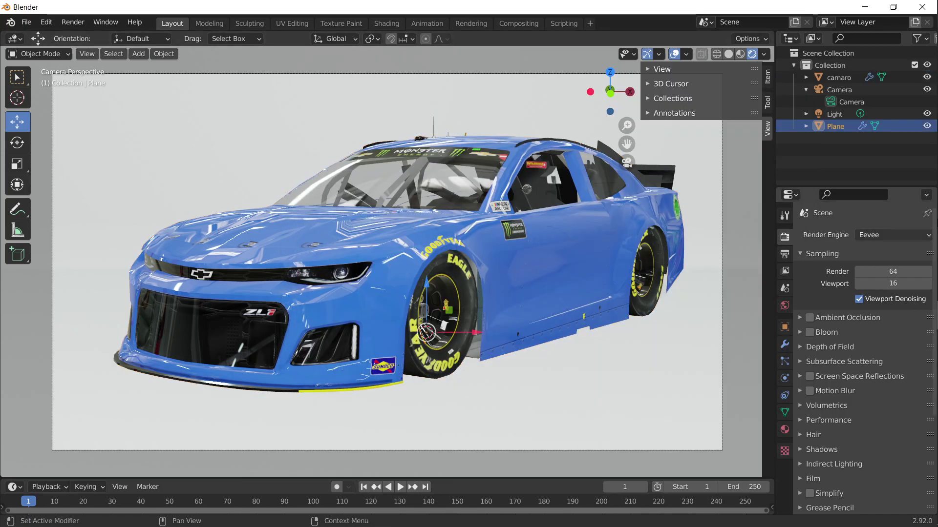
Open the NCS21_LEFTY_2021_Camaro_1LE template from the extracted NCS_Lefty_2021_v4 (1) folder in GIMP
{"action": "mouse_move", "coordinate": [927, 217]}
{"action": "left_click", "coordinate": [620, 253]}
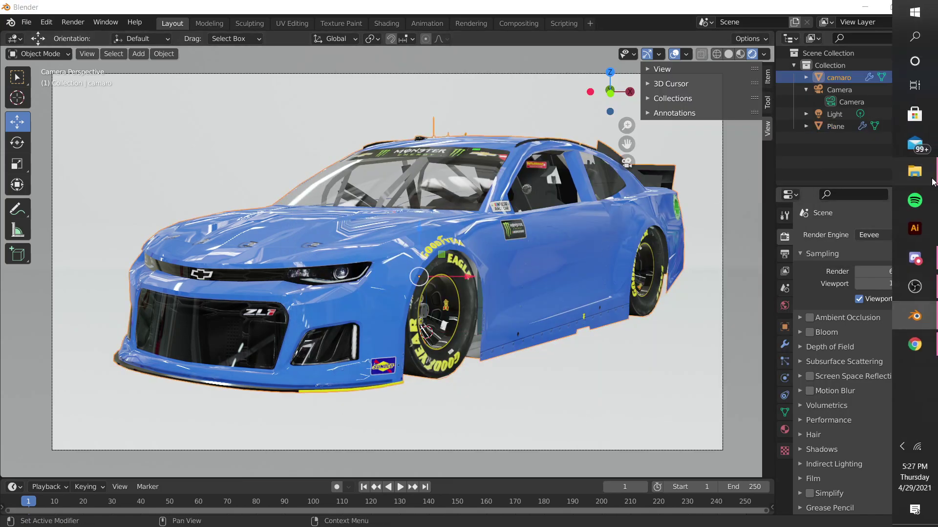
{"action": "left_click", "coordinate": [915, 171]}
{"action": "double_click", "coordinate": [528, 269]}
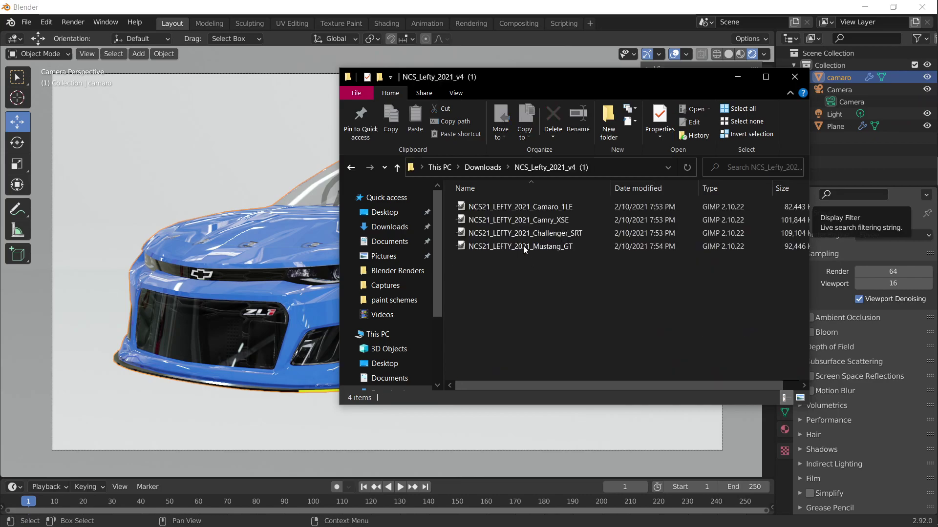
{"action": "left_click", "coordinate": [533, 207]}
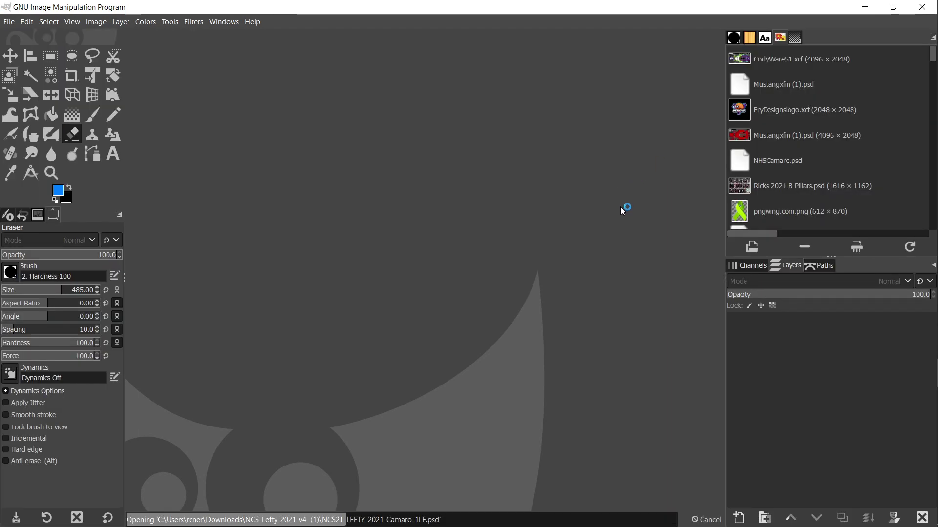
Look through the recently opened documents for a Camaro paint scheme file
{"action": "scroll", "coordinate": [771, 155], "scroll_direction": "down", "scroll_amount": 5}
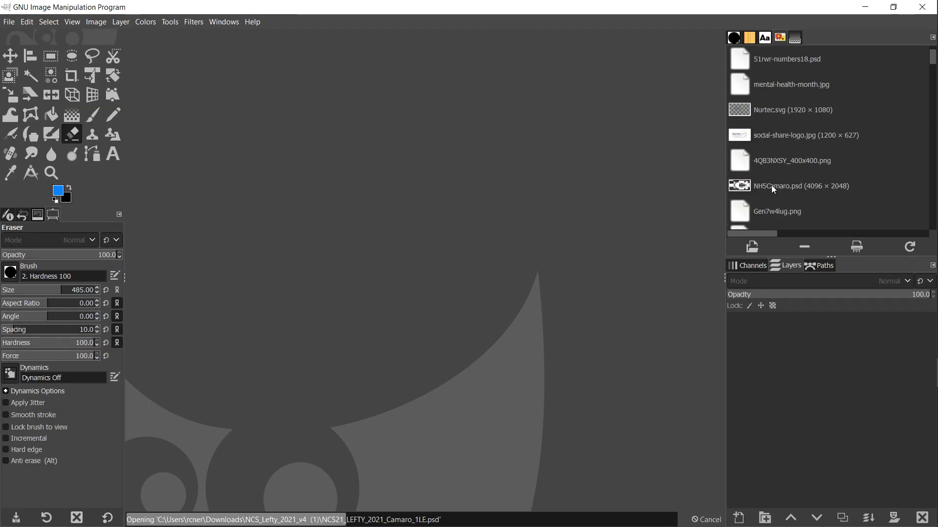
{"action": "left_click", "coordinate": [288, 180]}
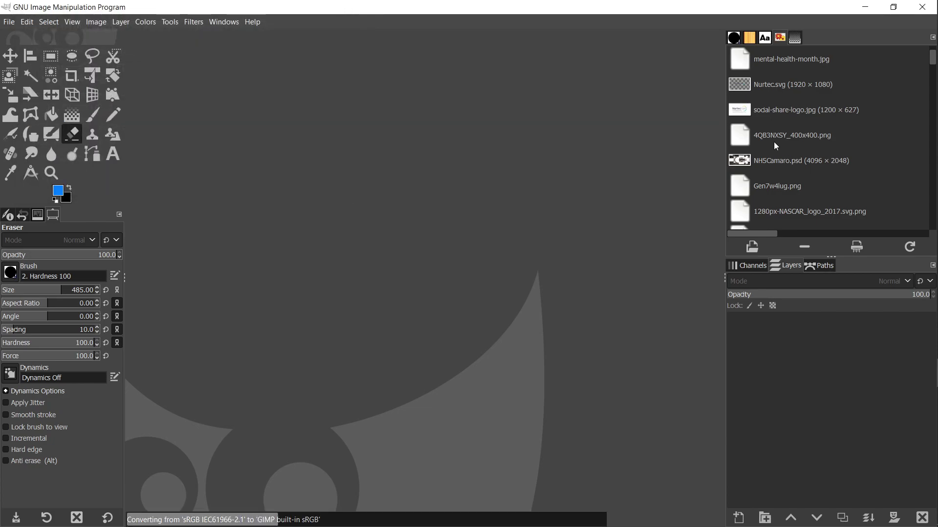
{"action": "scroll", "coordinate": [798, 154], "scroll_direction": "down", "scroll_amount": 10}
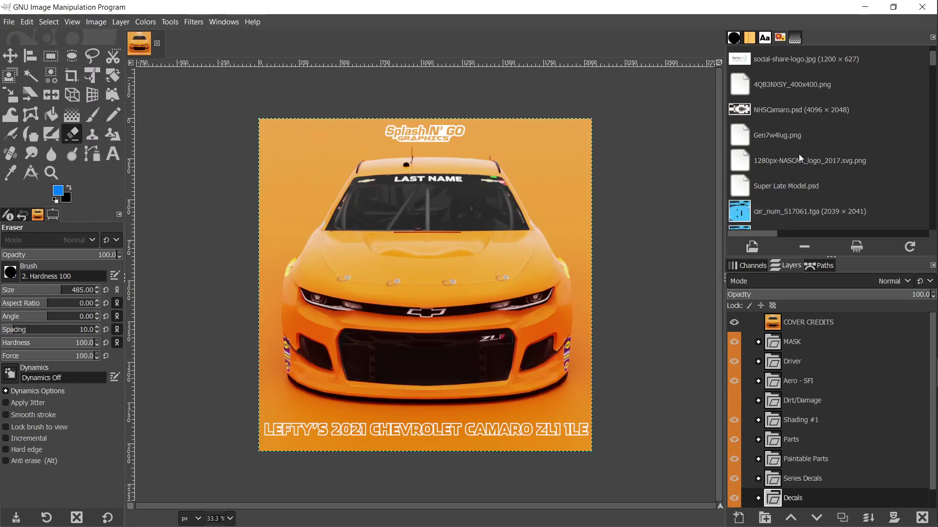
{"action": "scroll", "coordinate": [799, 154], "scroll_direction": "down", "scroll_amount": 10}
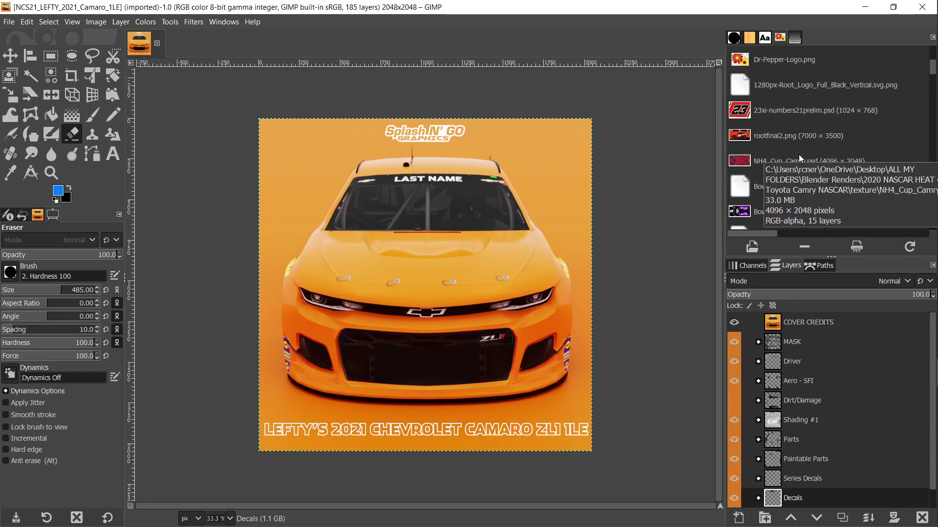
{"action": "scroll", "coordinate": [799, 154], "scroll_direction": "down", "scroll_amount": 3}
{"action": "scroll", "coordinate": [797, 136], "scroll_direction": "down", "scroll_amount": 8}
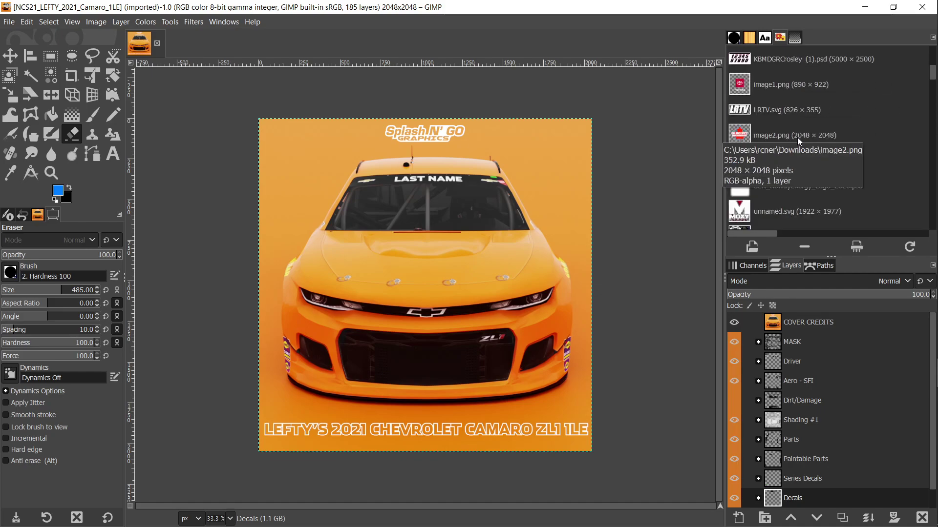
{"action": "scroll", "coordinate": [796, 171], "scroll_direction": "down", "scroll_amount": 10}
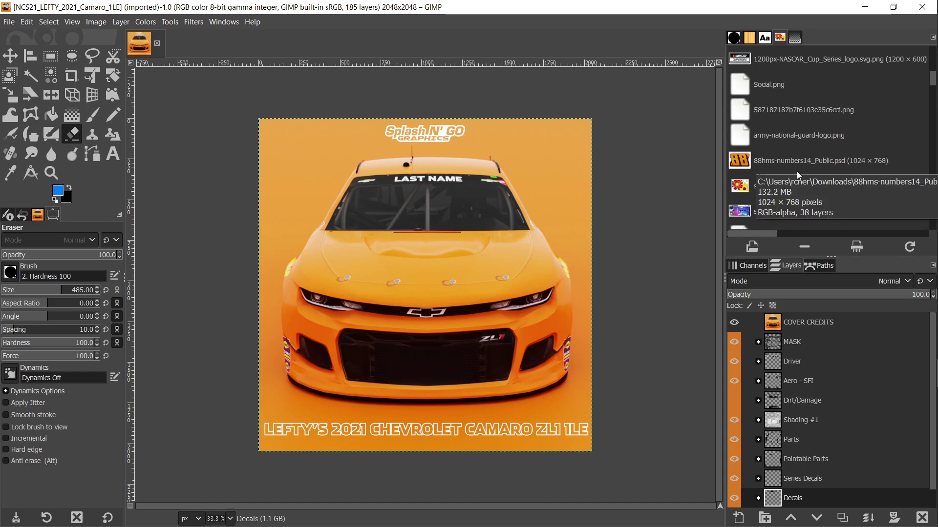
{"action": "scroll", "coordinate": [796, 173], "scroll_direction": "down", "scroll_amount": 5}
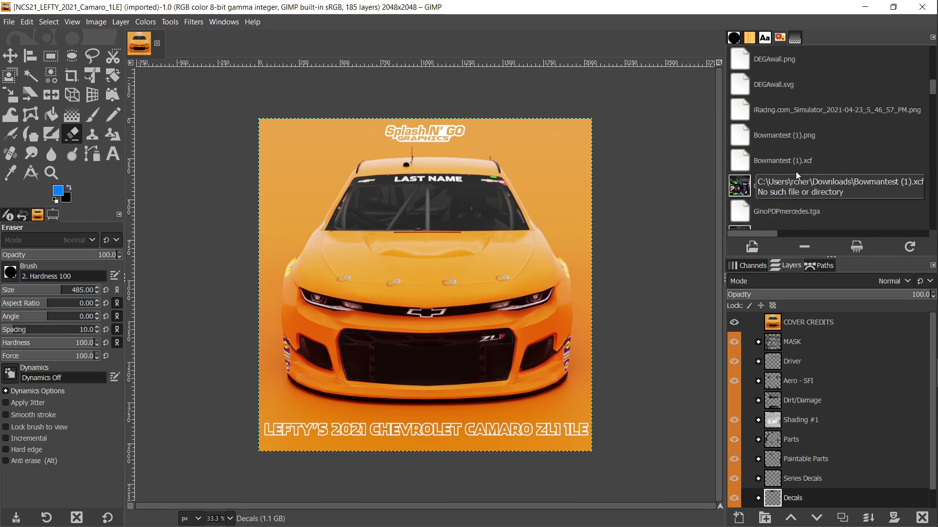
{"action": "scroll", "coordinate": [778, 160], "scroll_direction": "down", "scroll_amount": 5}
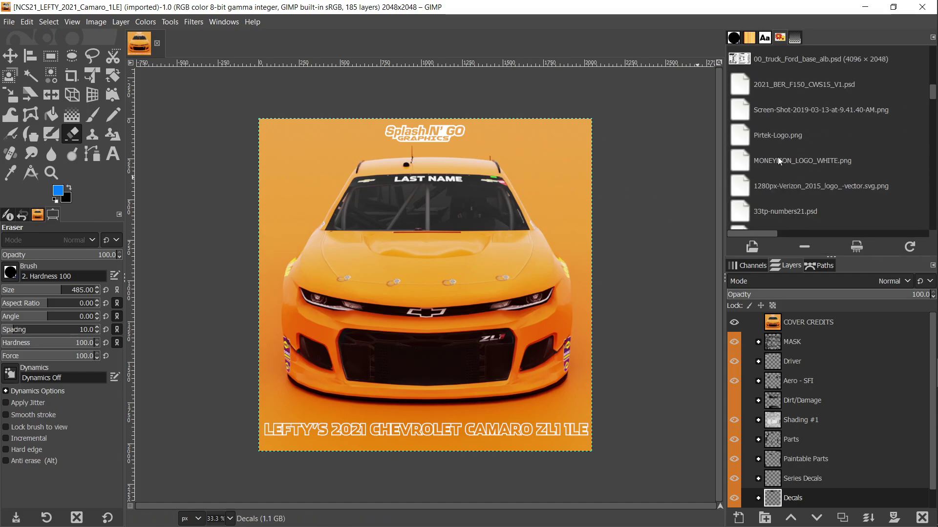
Start opening another image and browse to the paint schemes folder on the DATA (D:) drive
{"action": "left_click", "coordinate": [8, 22]}
{"action": "left_click", "coordinate": [24, 37]}
{"action": "left_click", "coordinate": [225, 12]}
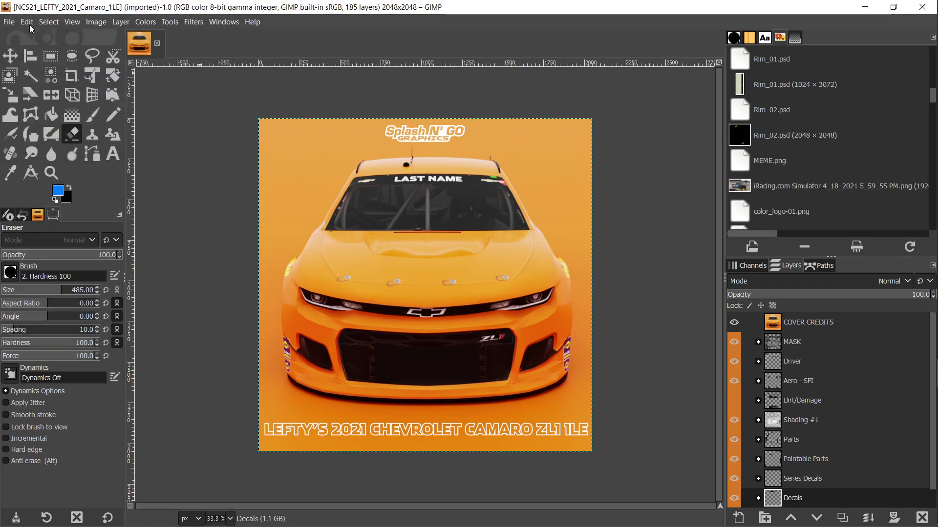
{"action": "left_click", "coordinate": [9, 22]}
{"action": "left_click", "coordinate": [29, 61]}
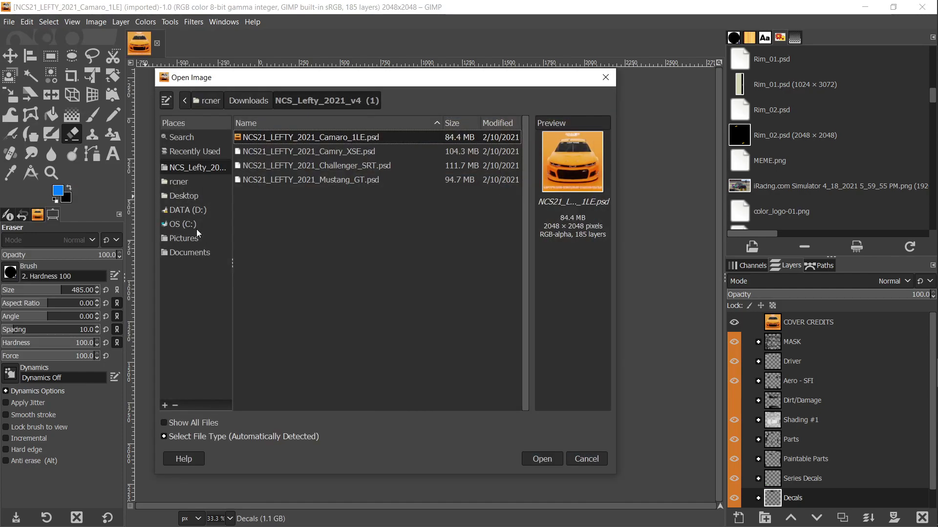
{"action": "left_click", "coordinate": [188, 210]}
{"action": "double_click", "coordinate": [262, 166]}
{"action": "scroll", "coordinate": [310, 202], "scroll_direction": "down", "scroll_amount": 10}
{"action": "scroll", "coordinate": [285, 278], "scroll_direction": "down", "scroll_amount": 5}
{"action": "scroll", "coordinate": [285, 276], "scroll_direction": "up", "scroll_amount": 4}
Preview candidate scheme files in the paint schemes folder and open Byron2021Concept.xcf
{"action": "left_click", "coordinate": [297, 241]}
{"action": "left_click", "coordinate": [302, 228]}
{"action": "left_click", "coordinate": [303, 241]}
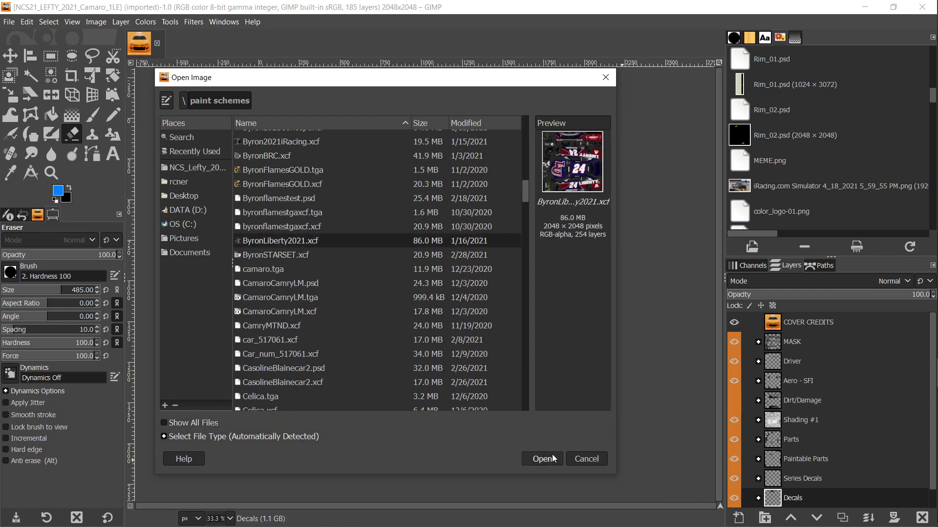
{"action": "left_click", "coordinate": [298, 198]}
{"action": "scroll", "coordinate": [301, 244], "scroll_direction": "up", "scroll_amount": 3}
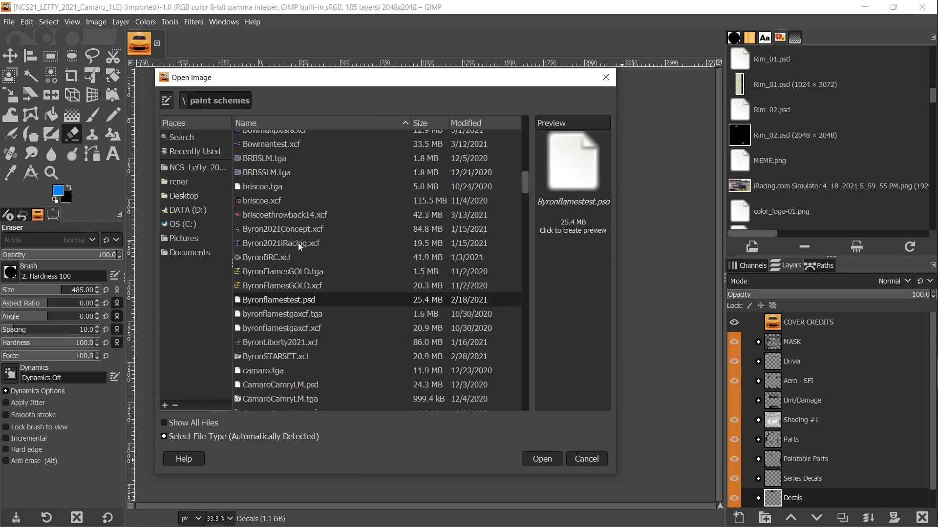
{"action": "left_click", "coordinate": [302, 230]}
{"action": "left_click", "coordinate": [531, 458]}
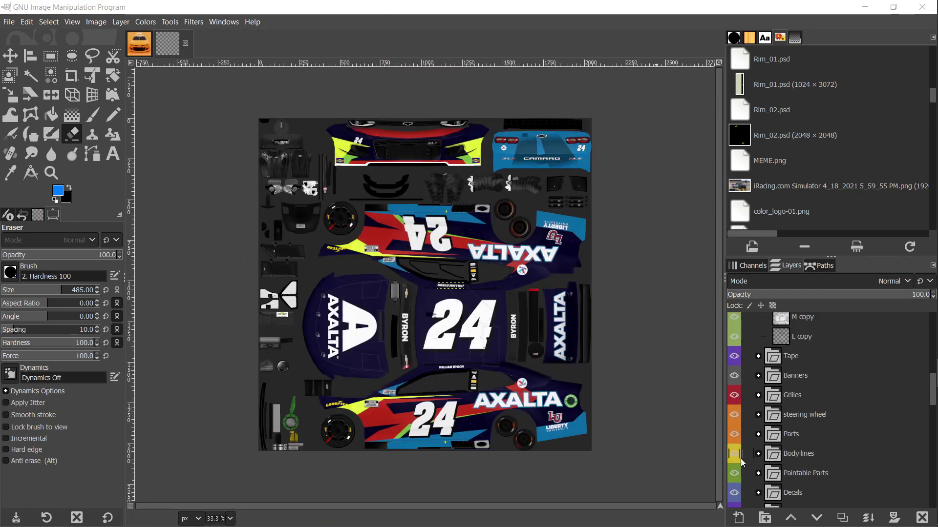
Hide the TURN OFF, Driver, NextGen - Lefty and Shading #1 layer groups in the number 24 scheme file
{"action": "left_click", "coordinate": [734, 322]}
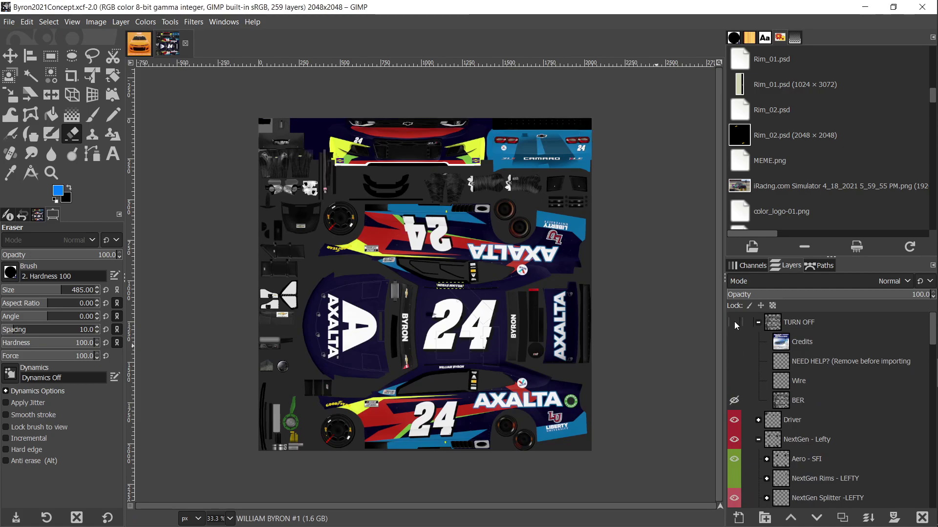
{"action": "scroll", "coordinate": [737, 374], "scroll_direction": "down", "scroll_amount": 2}
{"action": "left_click", "coordinate": [734, 367]}
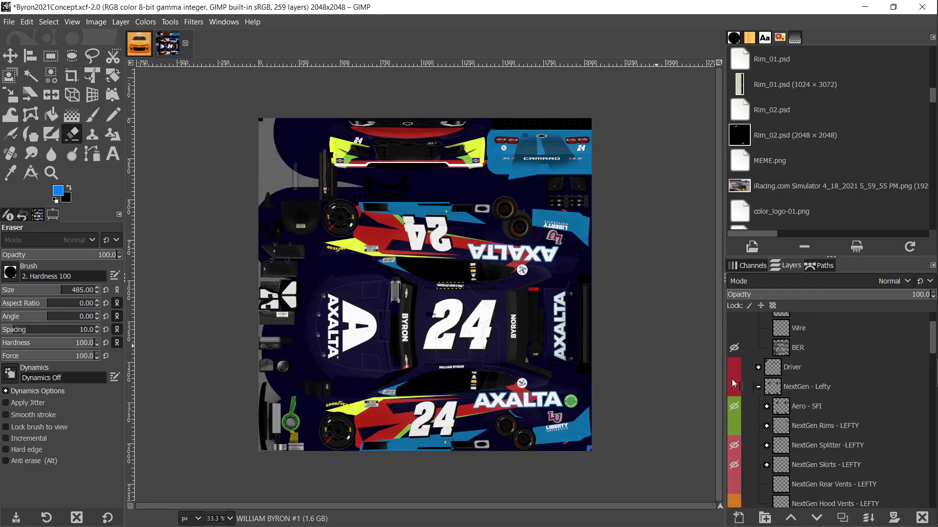
{"action": "left_click", "coordinate": [734, 387]}
{"action": "scroll", "coordinate": [734, 403], "scroll_direction": "down", "scroll_amount": 5}
{"action": "left_click", "coordinate": [733, 394]}
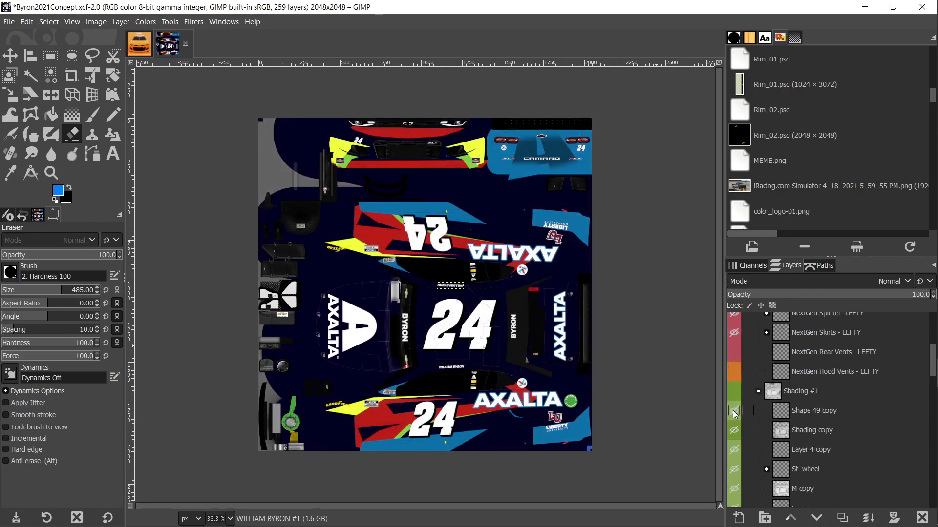
Hide the Tape, Grilles, steering wheel and Parts layer groups, keeping the Banners group visible
{"action": "scroll", "coordinate": [733, 405], "scroll_direction": "down", "scroll_amount": 6}
{"action": "left_click", "coordinate": [734, 389]}
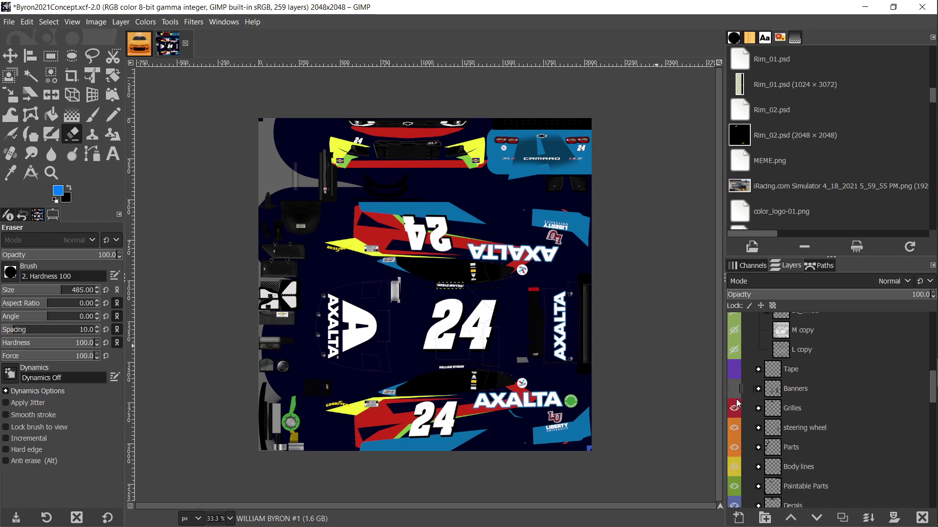
{"action": "left_click", "coordinate": [735, 447]}
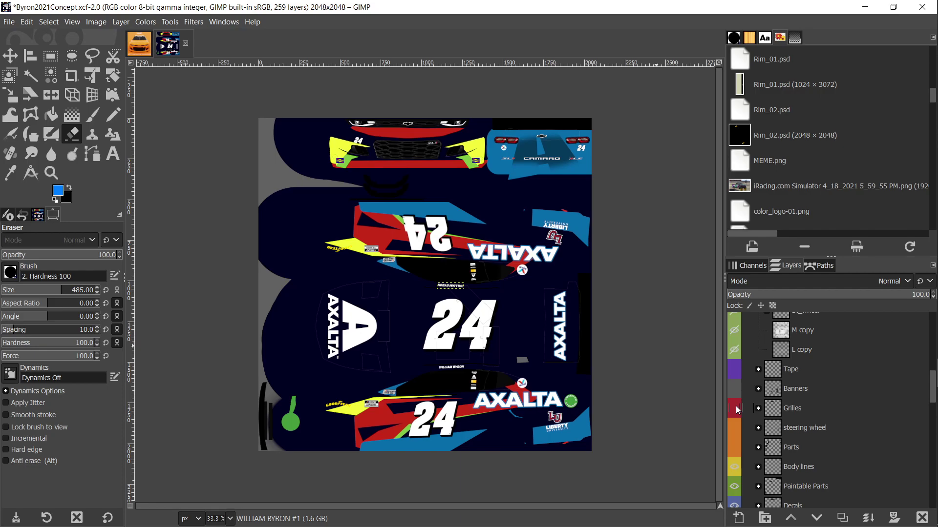
{"action": "left_click", "coordinate": [734, 390]}
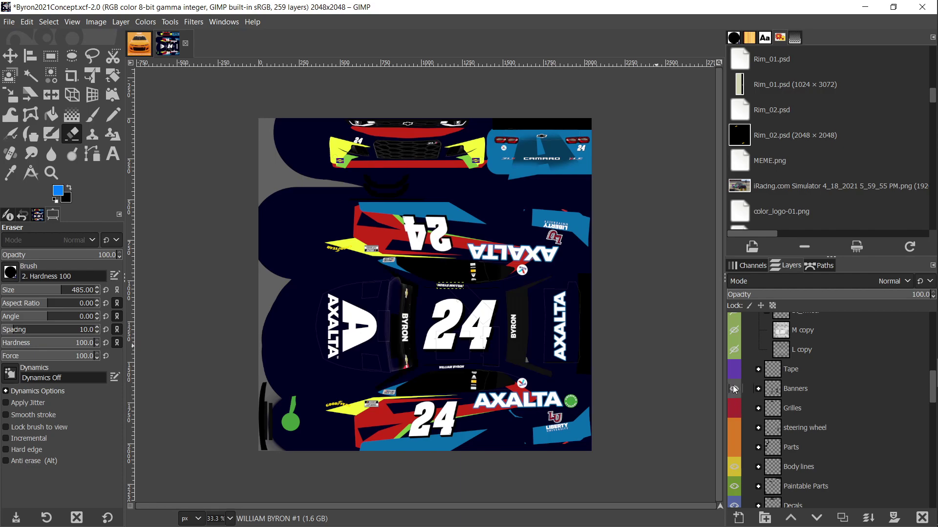
Hide the Body lines, Paintable Parts, Decals and Series decals groups, toggling the decal groups to compare the paint with and without them
{"action": "scroll", "coordinate": [733, 418], "scroll_direction": "down", "scroll_amount": 2}
{"action": "left_click", "coordinate": [734, 434]}
{"action": "left_click", "coordinate": [735, 453]}
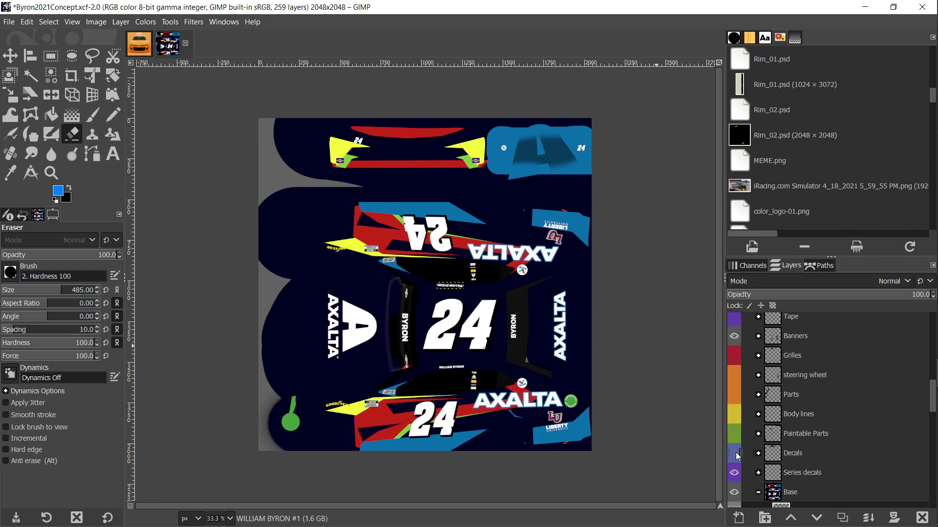
{"action": "left_click", "coordinate": [737, 454]}
{"action": "left_click", "coordinate": [736, 455]}
{"action": "left_click", "coordinate": [736, 455]}
{"action": "left_click", "coordinate": [737, 455]}
{"action": "left_click", "coordinate": [737, 454]}
{"action": "left_click", "coordinate": [737, 454]}
{"action": "left_click", "coordinate": [737, 475]}
{"action": "left_click", "coordinate": [737, 475]}
{"action": "left_click", "coordinate": [737, 475]}
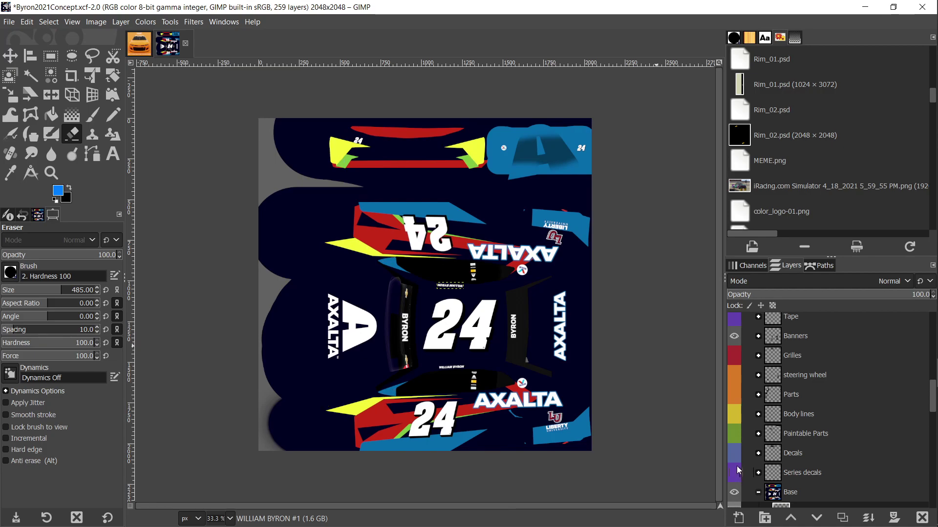
Bring the visible number 24 scheme into the Camaro template as a layer directly above Base in the Base #1 group
{"action": "scroll", "coordinate": [781, 439], "scroll_direction": "down", "scroll_amount": 3}
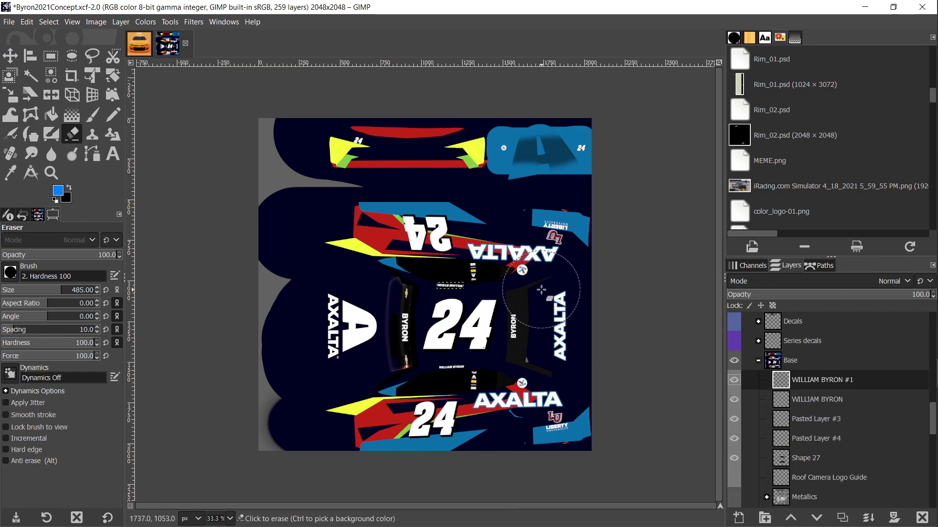
{"action": "left_click", "coordinate": [139, 43]}
{"action": "left_click_drag", "start_coordinate": [136, 47], "coordinate": [758, 498]}
{"action": "left_click_drag", "start_coordinate": [795, 374], "coordinate": [791, 500]}
{"action": "left_click_drag", "start_coordinate": [780, 452], "coordinate": [782, 473]}
{"action": "scroll", "coordinate": [782, 470], "scroll_direction": "up", "scroll_amount": 10}
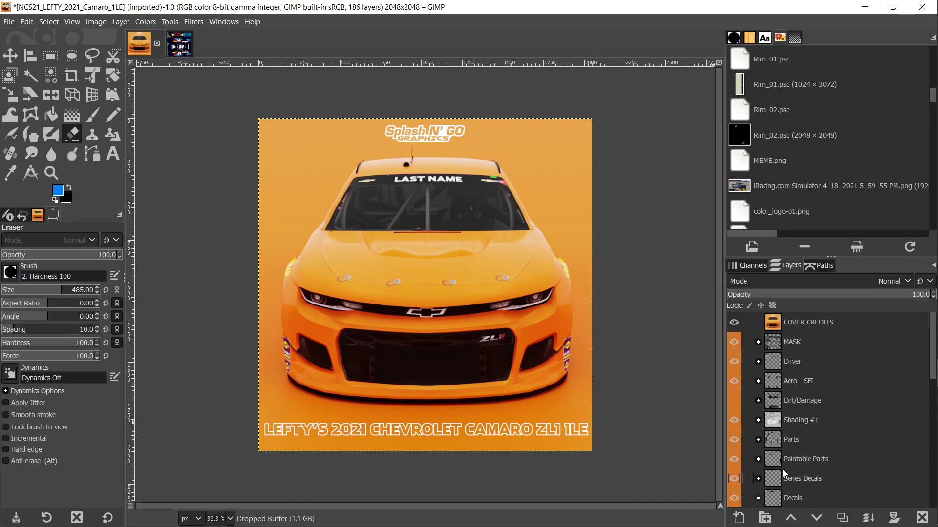
Hide the COVER CREDITS and MASK layers and export the template to the Desktop as Test.psd
{"action": "left_click", "coordinate": [733, 323]}
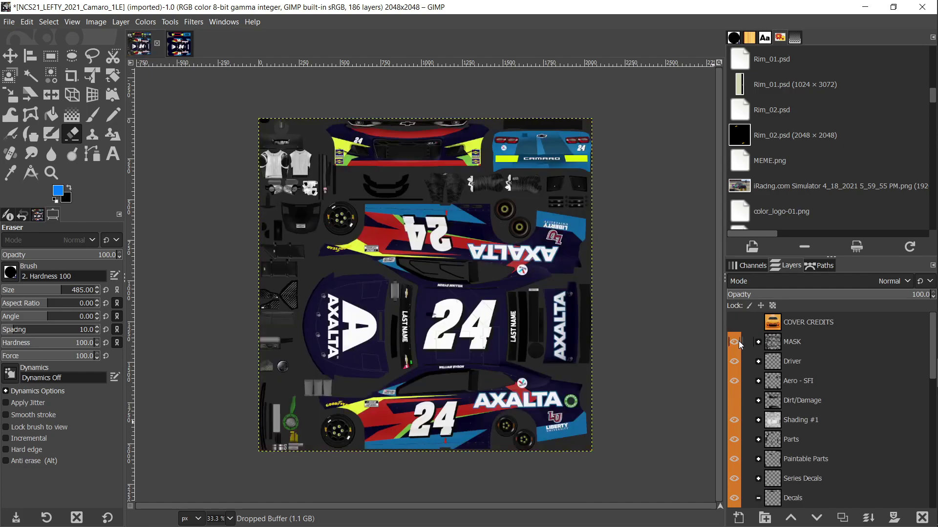
{"action": "left_click", "coordinate": [734, 342]}
{"action": "left_click", "coordinate": [9, 22]}
{"action": "left_click", "coordinate": [42, 205]}
{"action": "left_click", "coordinate": [54, 219]}
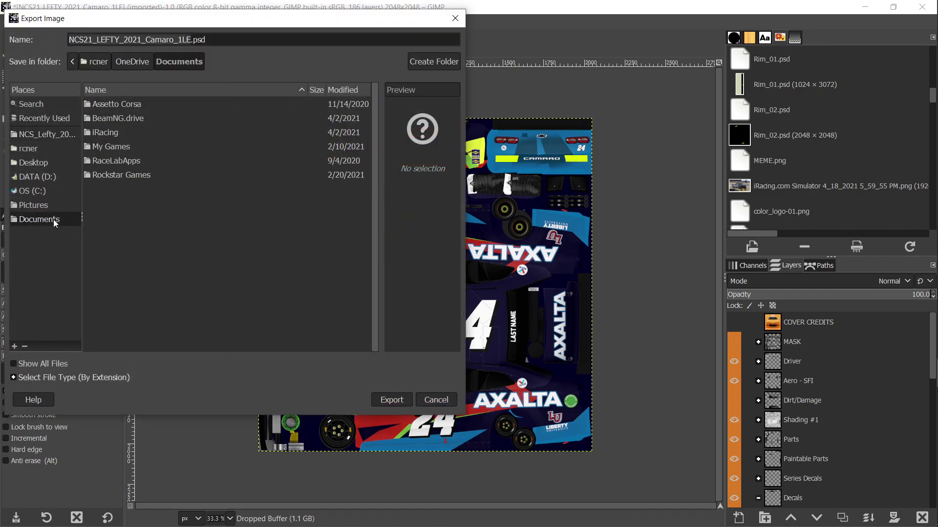
{"action": "left_click", "coordinate": [43, 161]}
{"action": "triple_click", "coordinate": [223, 39]}
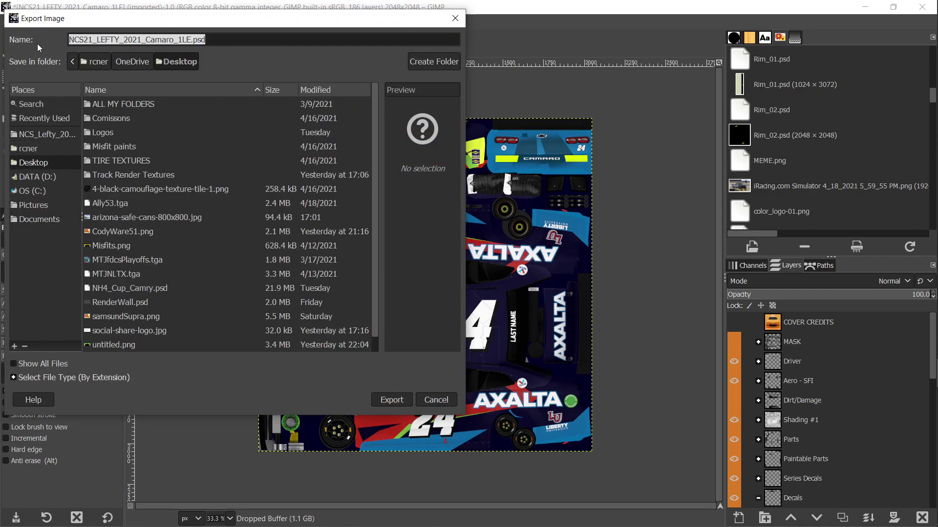
{"action": "key", "text": "BackSpace"}
{"action": "type", "text": "Test,"}
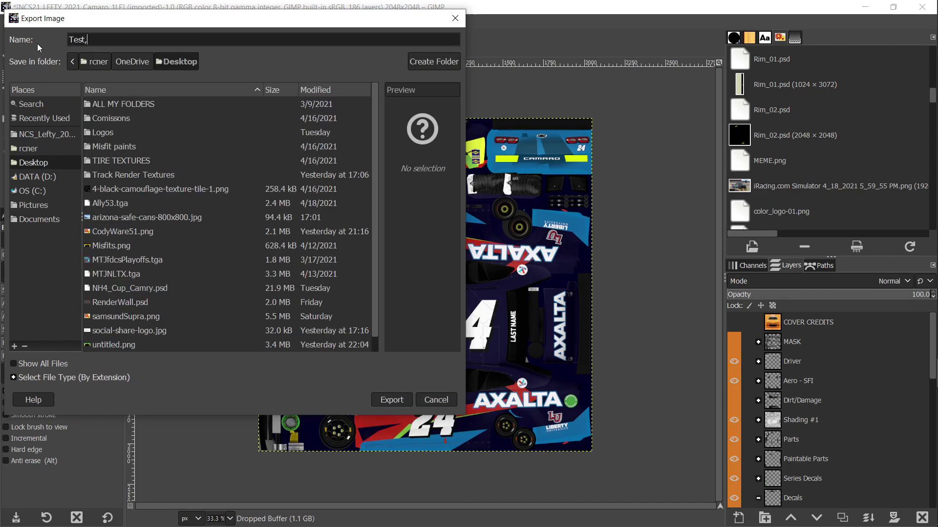
{"action": "key", "text": "BackSpace"}
{"action": "type", "text": ".psd"}
{"action": "key", "text": "Return"}
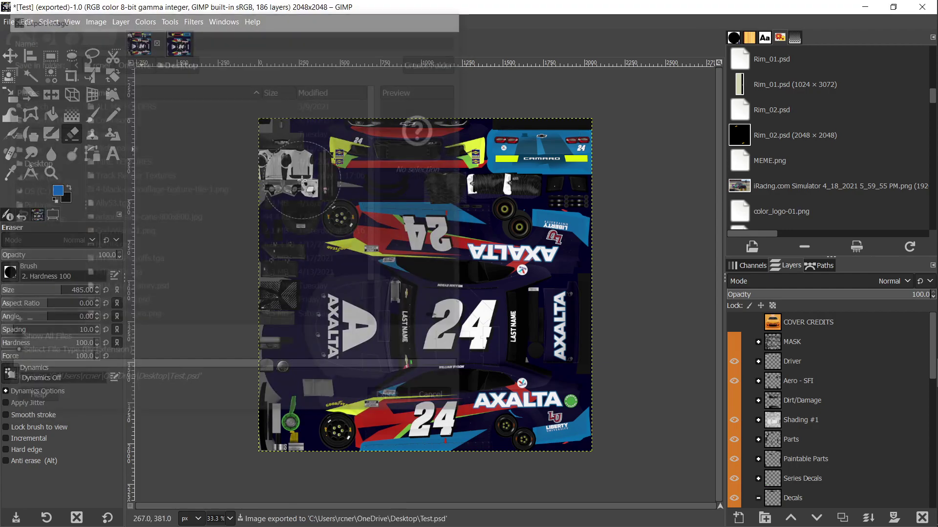
Look through the template's Decals and Series Decals groups for the source of the LAST NAME banner
{"action": "mouse_move", "coordinate": [890, 318]}
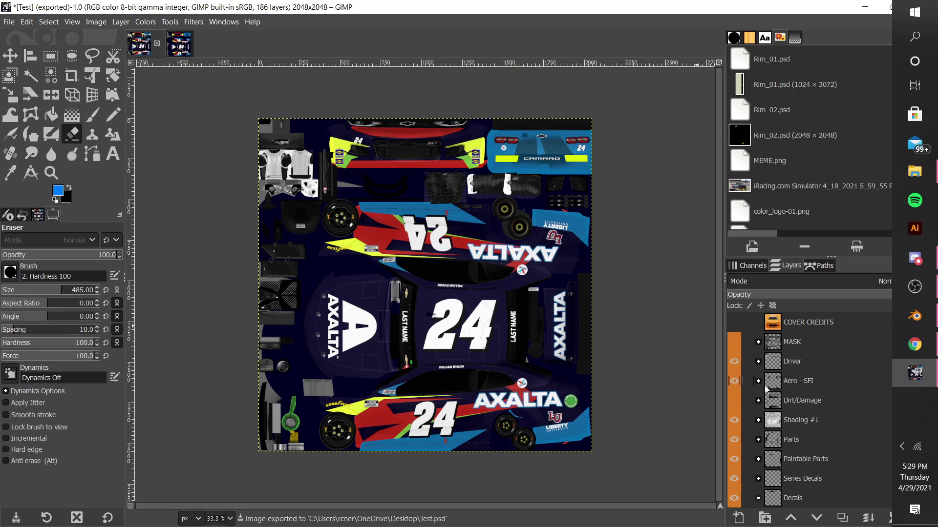
{"action": "scroll", "coordinate": [747, 391], "scroll_direction": "down", "scroll_amount": 10}
{"action": "scroll", "coordinate": [760, 385], "scroll_direction": "up", "scroll_amount": 5}
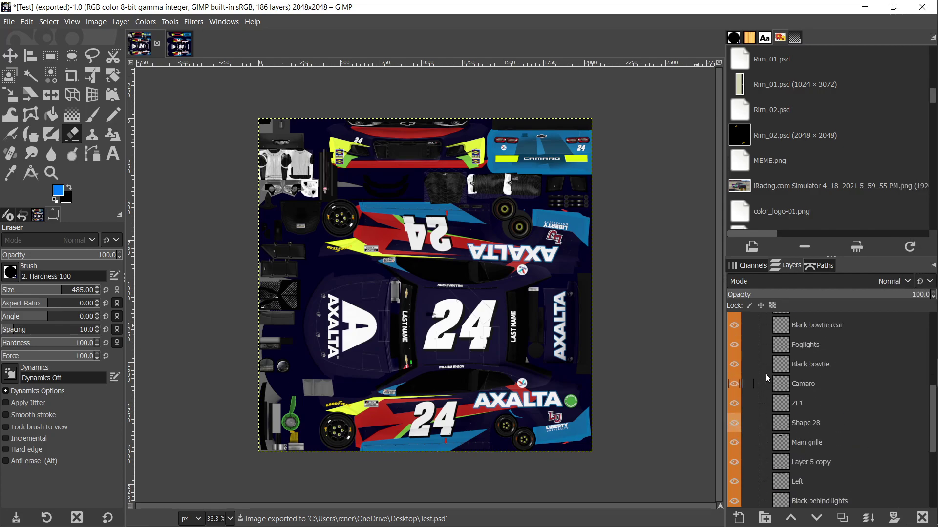
{"action": "left_click", "coordinate": [759, 362]}
{"action": "scroll", "coordinate": [761, 370], "scroll_direction": "up", "scroll_amount": 2}
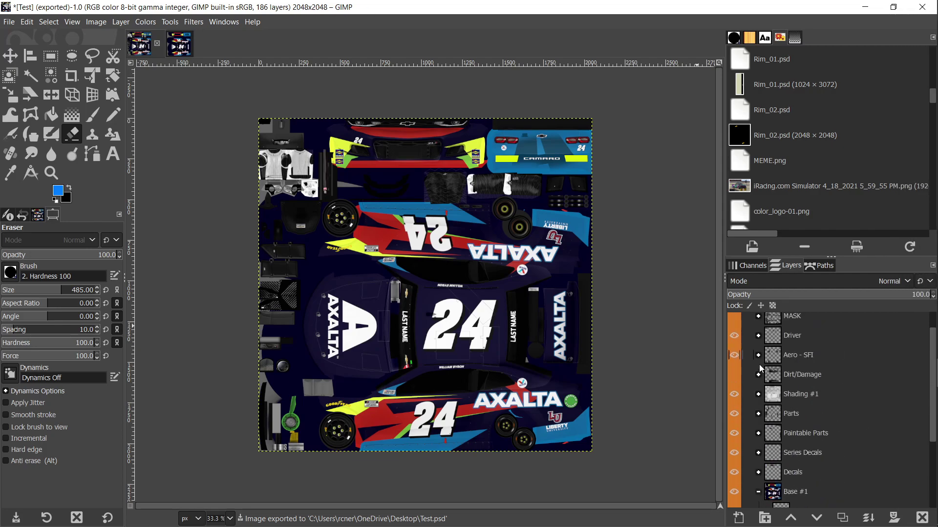
{"action": "scroll", "coordinate": [760, 376], "scroll_direction": "down", "scroll_amount": 4}
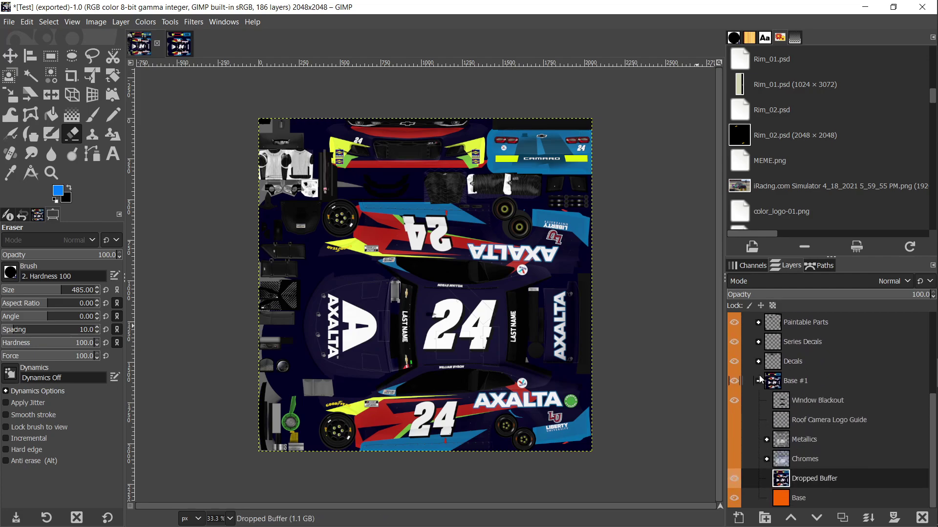
{"action": "left_click", "coordinate": [734, 362]}
{"action": "left_click", "coordinate": [734, 343]}
{"action": "scroll", "coordinate": [740, 368], "scroll_direction": "up", "scroll_amount": 3}
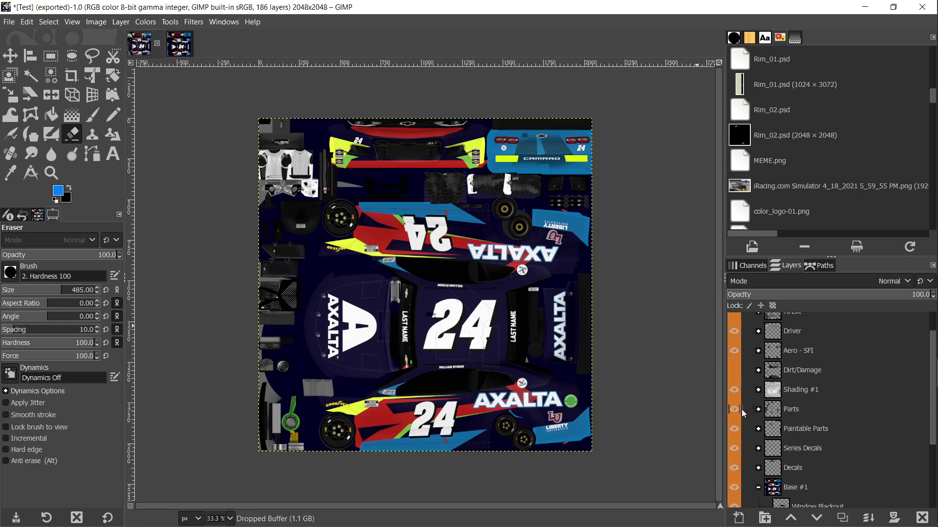
Hide the template's LAST NAME banner layer inside the Parts group and export the image again to Test.psd
{"action": "left_click", "coordinate": [758, 410]}
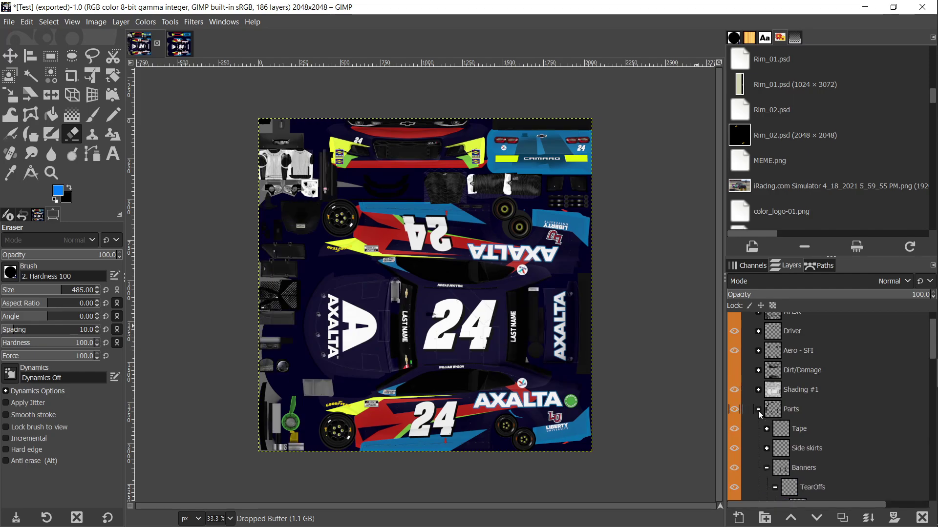
{"action": "scroll", "coordinate": [763, 403], "scroll_direction": "down", "scroll_amount": 5}
{"action": "left_click", "coordinate": [733, 318]}
{"action": "scroll", "coordinate": [751, 358], "scroll_direction": "up", "scroll_amount": 2}
{"action": "scroll", "coordinate": [751, 358], "scroll_direction": "up", "scroll_amount": 3}
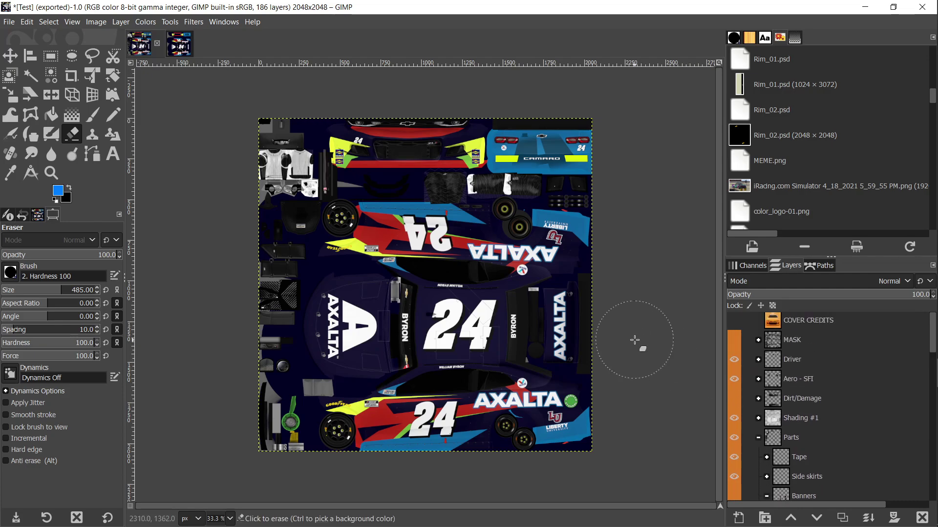
{"action": "key", "text": "ctrl+e"}
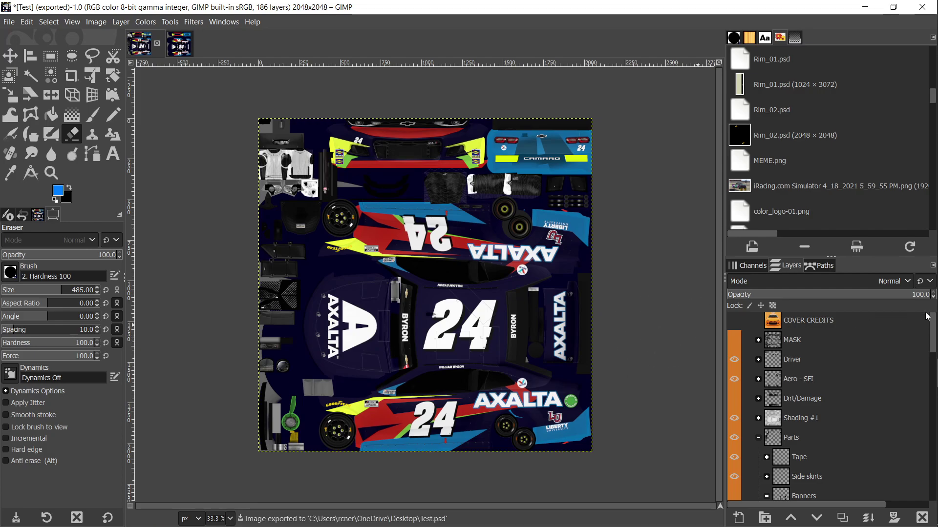
Switch to Blender and replace the paintjob material's base color image with Test.psd from the Desktop
{"action": "mouse_move", "coordinate": [929, 315]}
{"action": "left_click", "coordinate": [915, 373]}
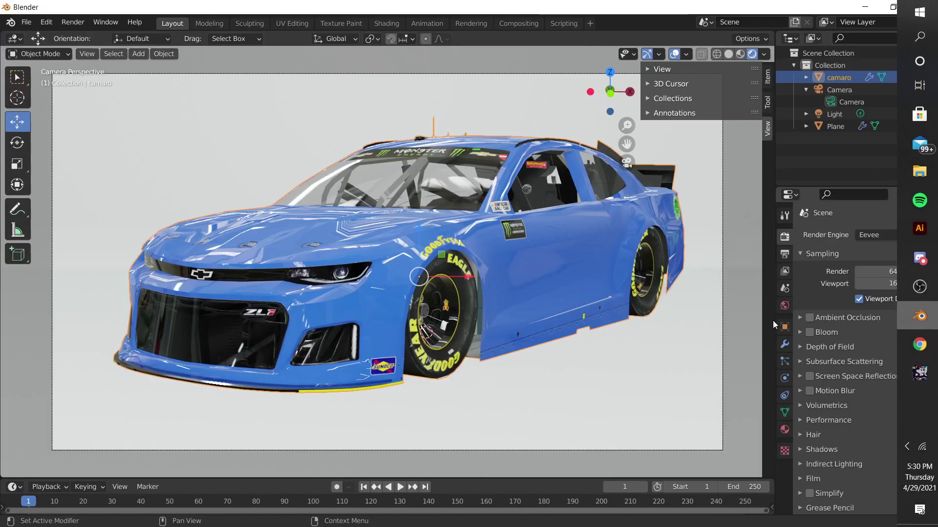
{"action": "left_click", "coordinate": [785, 430]}
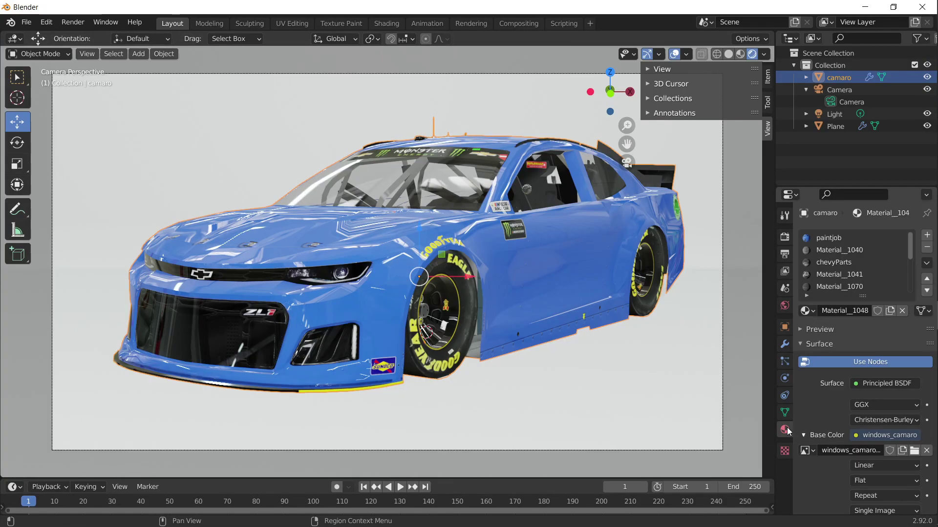
{"action": "left_click", "coordinate": [836, 238]}
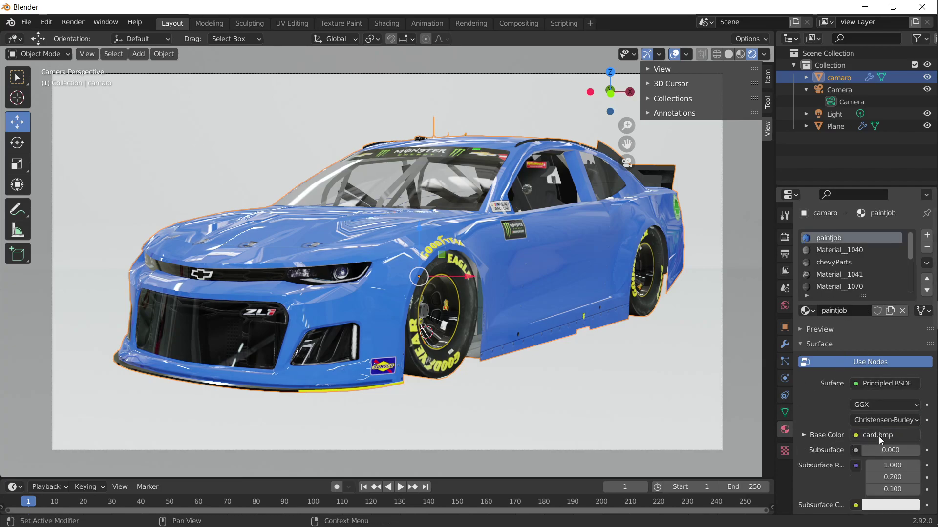
{"action": "left_click", "coordinate": [804, 435]}
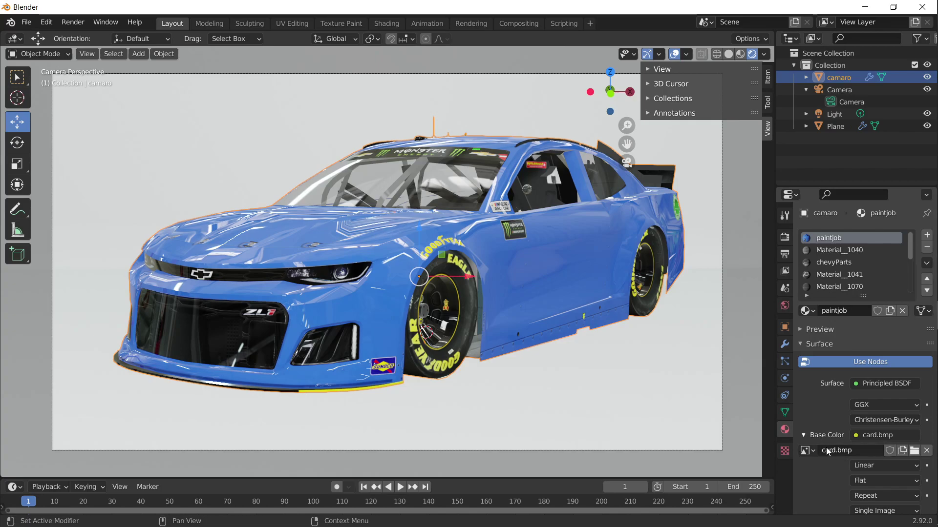
{"action": "left_click", "coordinate": [914, 451]}
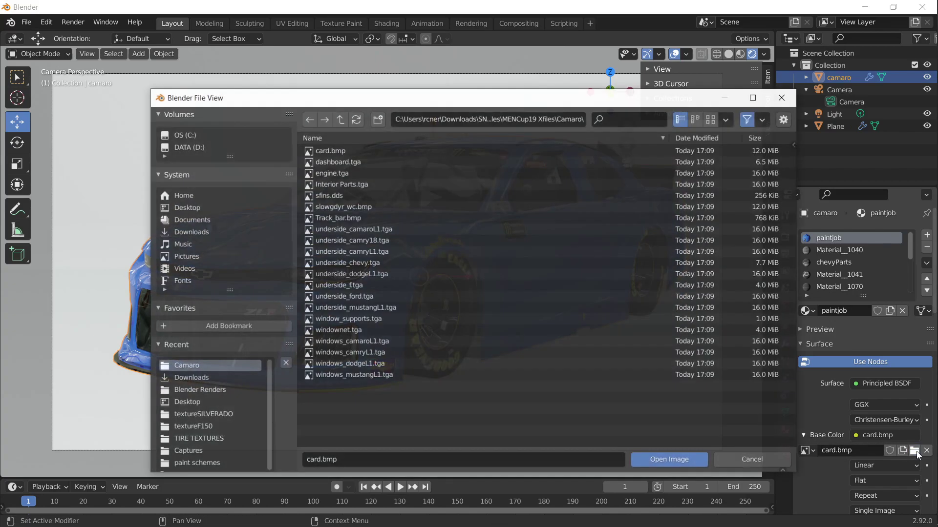
{"action": "left_click", "coordinate": [186, 210]}
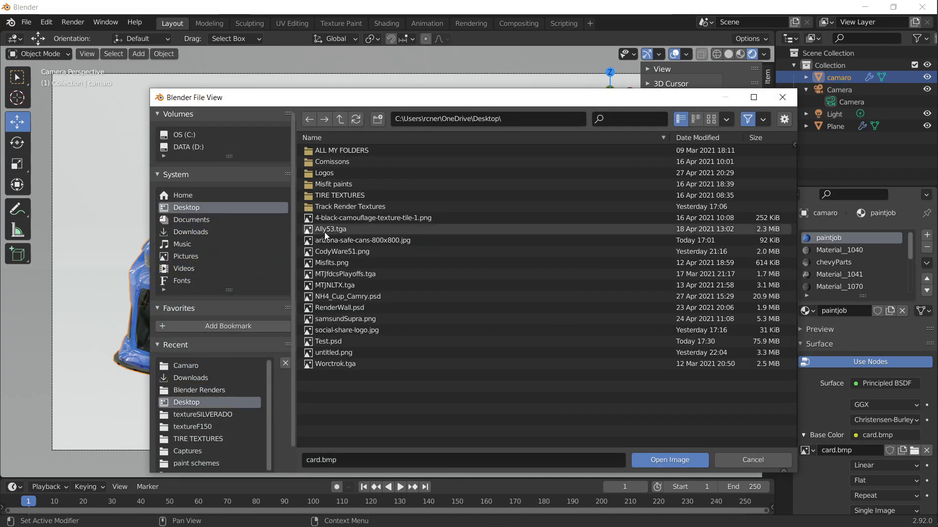
{"action": "double_click", "coordinate": [353, 342]}
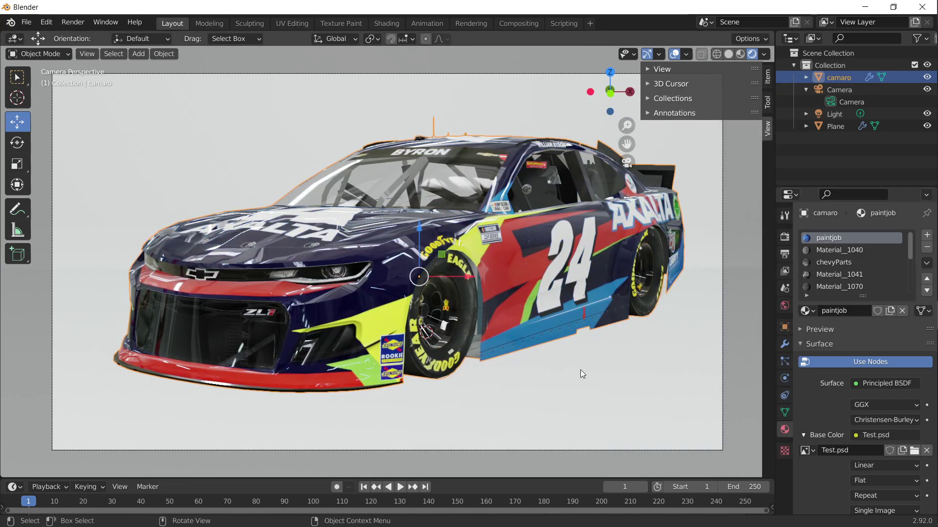
Give the backdrop plane a new material with specular 0.302 and roughness 0.178
{"action": "left_click", "coordinate": [578, 370]}
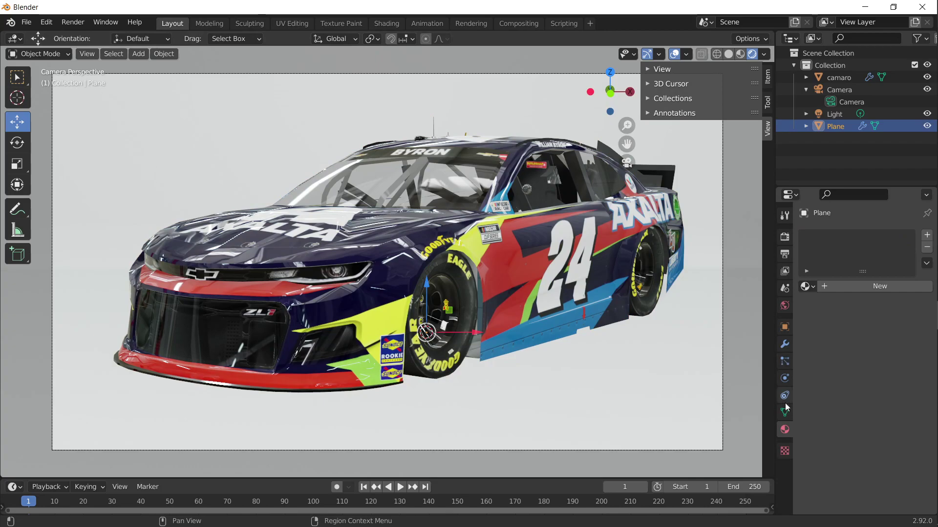
{"action": "left_click", "coordinate": [845, 286]}
{"action": "scroll", "coordinate": [880, 395], "scroll_direction": "down", "scroll_amount": 5}
{"action": "left_click_drag", "start_coordinate": [895, 409], "coordinate": [868, 410]}
{"action": "left_click_drag", "start_coordinate": [890, 374], "coordinate": [882, 404]}
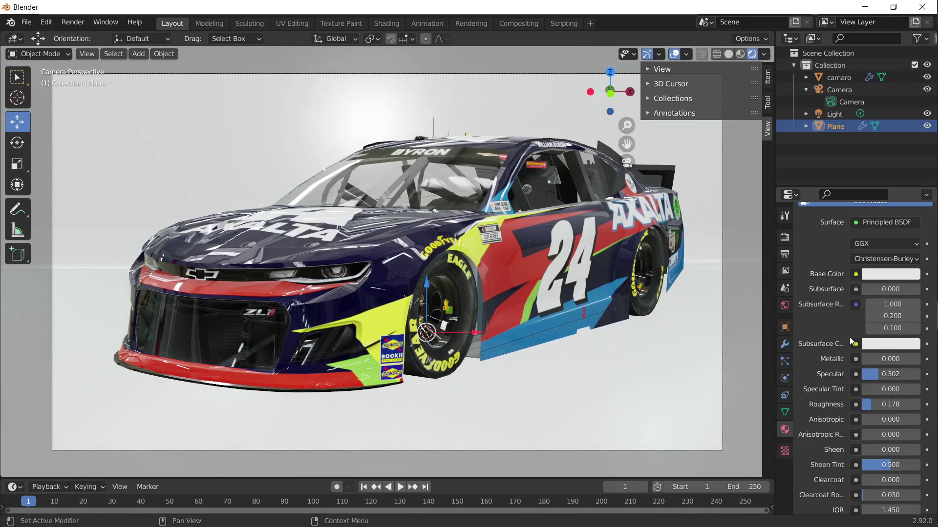
Darken the backdrop plane material's base color to a mid grey
{"action": "scroll", "coordinate": [845, 344], "scroll_direction": "up", "scroll_amount": 3}
{"action": "left_click", "coordinate": [890, 332]}
{"action": "mouse_move", "coordinate": [907, 214]}
{"action": "left_mouse_down"}
{"action": "mouse_move", "coordinate": [910, 229]}
{"action": "mouse_move", "coordinate": [911, 204]}
{"action": "left_mouse_up"}
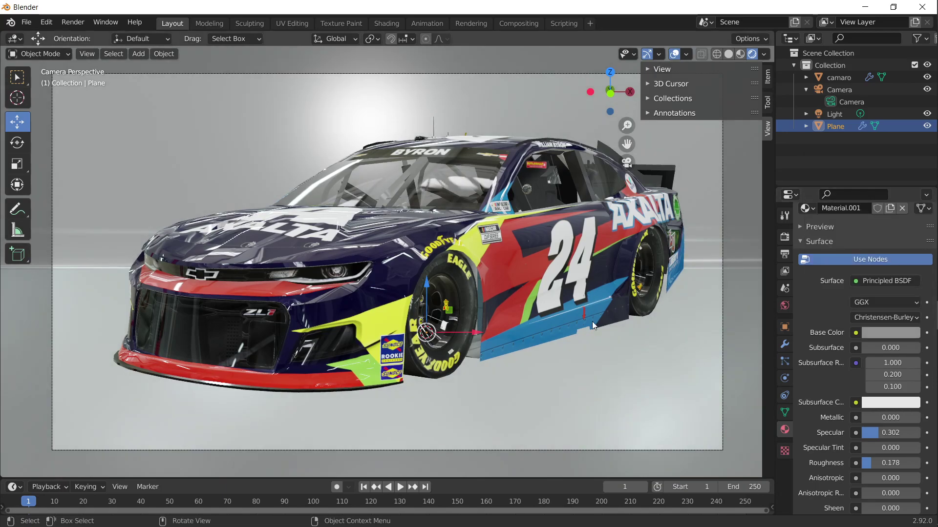
Change the scene's render engine to Cycles
{"action": "left_click", "coordinate": [784, 237]}
{"action": "scroll", "coordinate": [861, 234], "scroll_direction": "up", "scroll_amount": 3}
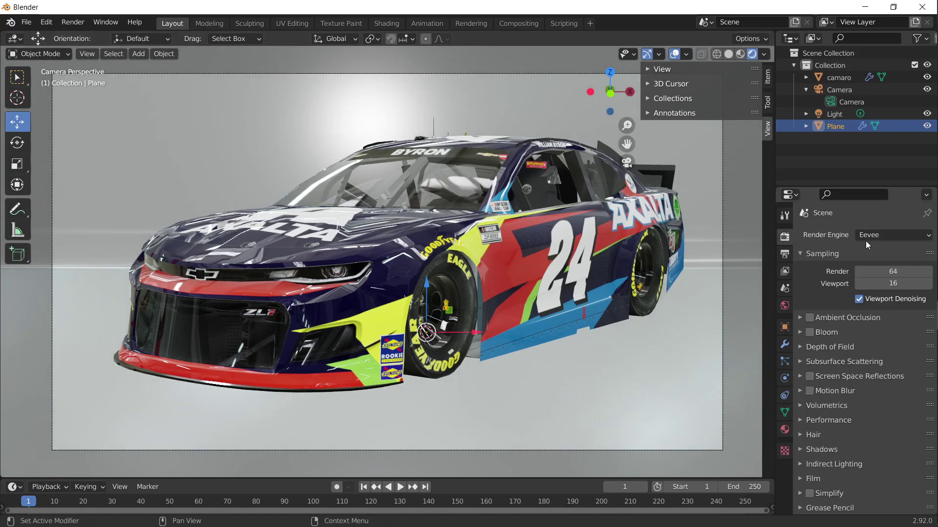
{"action": "left_click", "coordinate": [865, 242]}
{"action": "left_click", "coordinate": [875, 274]}
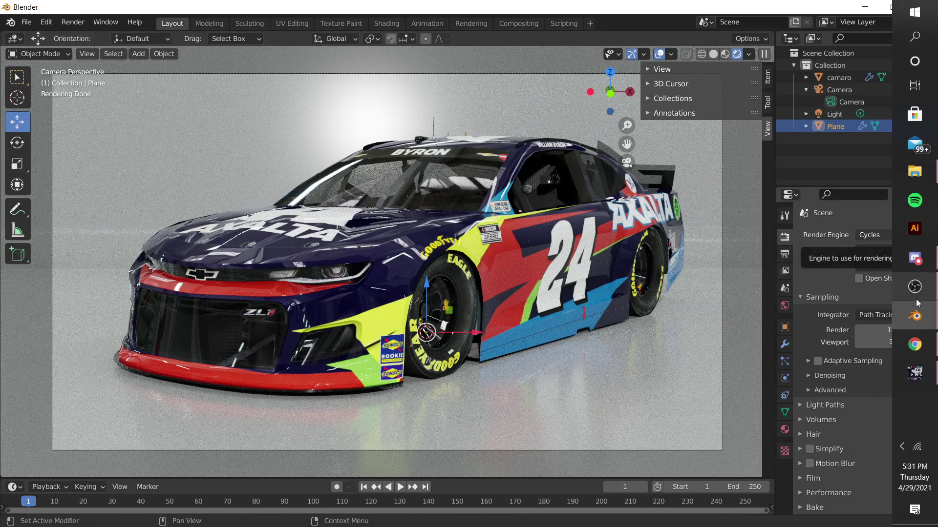
Switch to File Explorer, browse to the Captures folder inside Videos and open the WARE2 image
{"action": "left_click", "coordinate": [934, 178]}
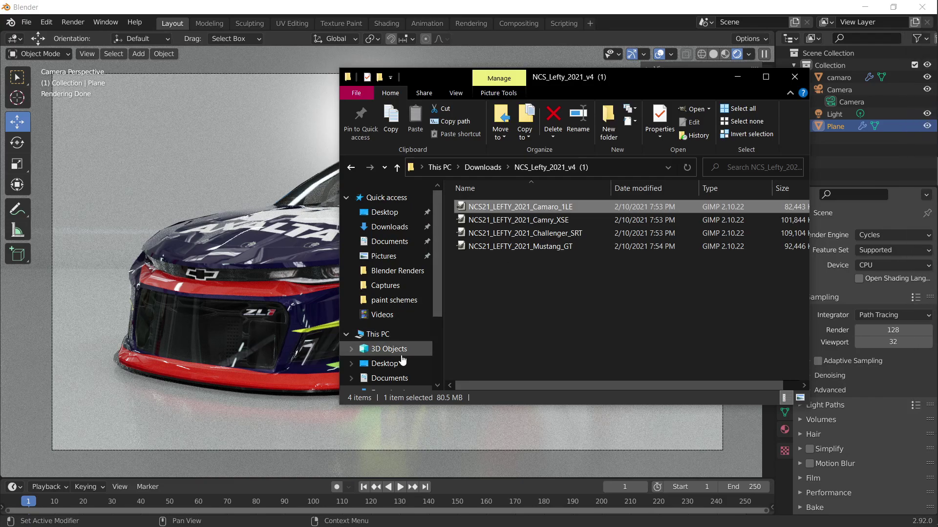
{"action": "left_click", "coordinate": [383, 314]}
{"action": "double_click", "coordinate": [487, 214]}
{"action": "scroll", "coordinate": [606, 244], "scroll_direction": "down", "scroll_amount": 8}
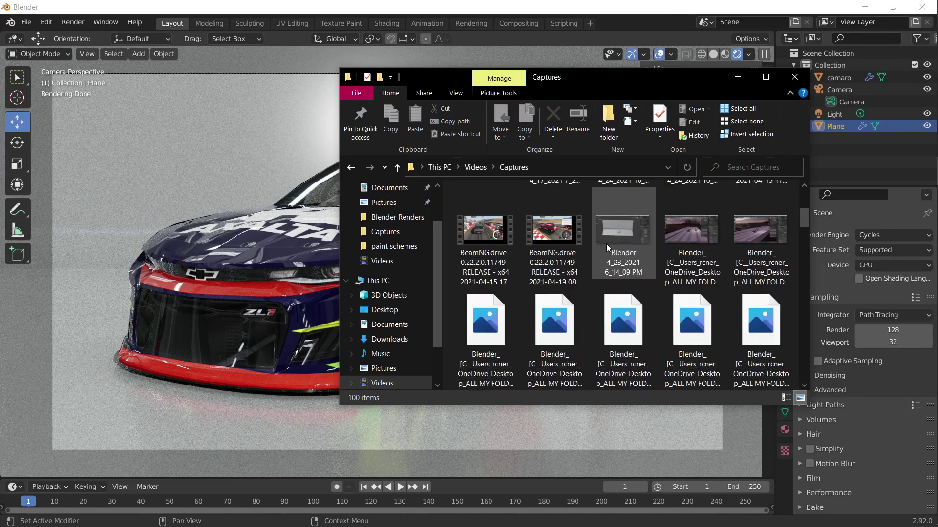
{"action": "scroll", "coordinate": [640, 272], "scroll_direction": "down", "scroll_amount": 10}
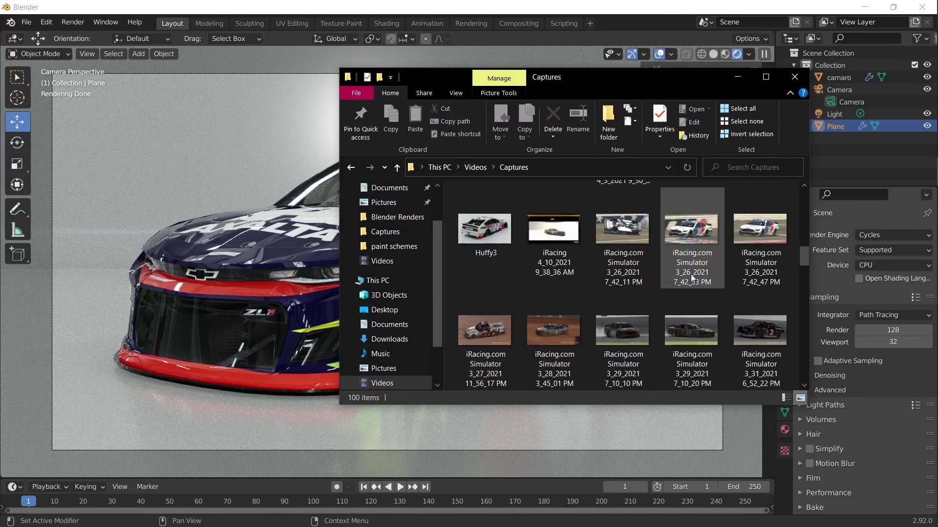
{"action": "scroll", "coordinate": [639, 269], "scroll_direction": "down", "scroll_amount": 10}
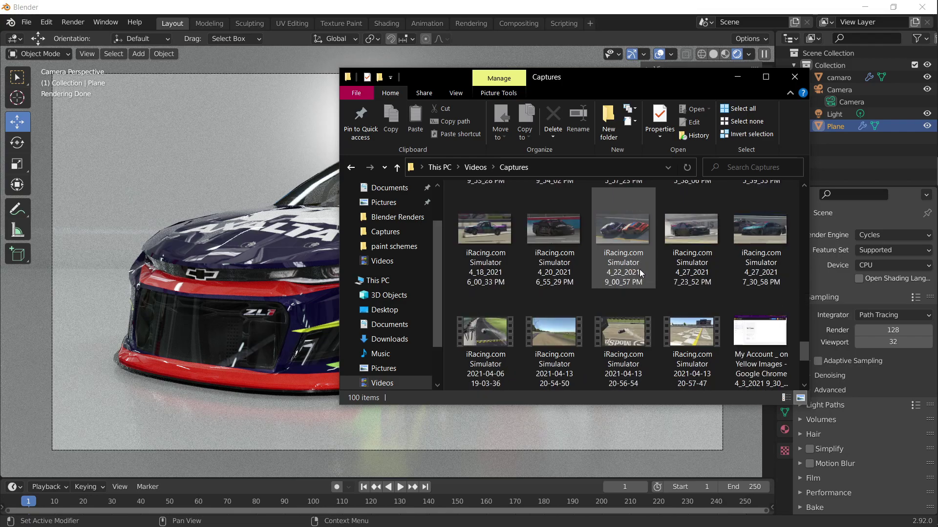
{"action": "double_click", "coordinate": [631, 332]}
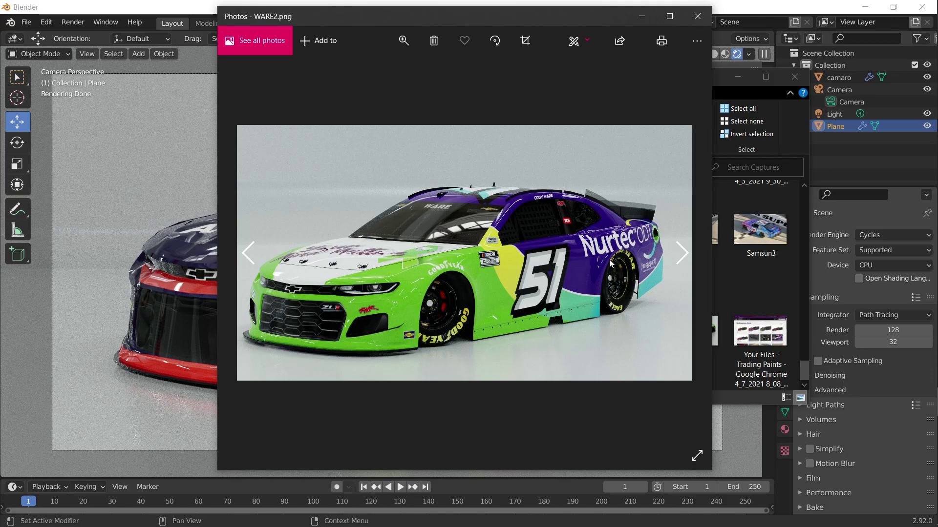
View the next image after WARE2 and close the photo viewer and File Explorer to return to Blender
{"action": "left_click", "coordinate": [684, 256]}
{"action": "left_click", "coordinate": [698, 17]}
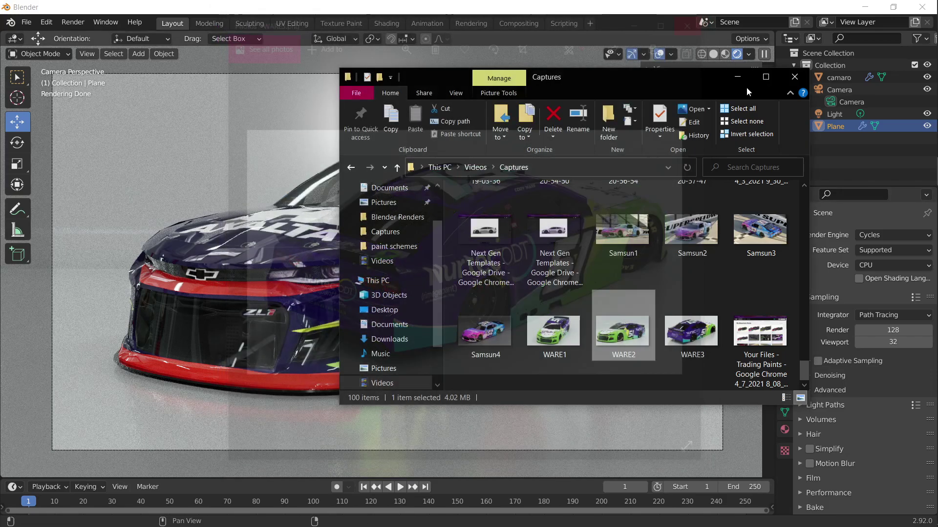
{"action": "left_click", "coordinate": [791, 78]}
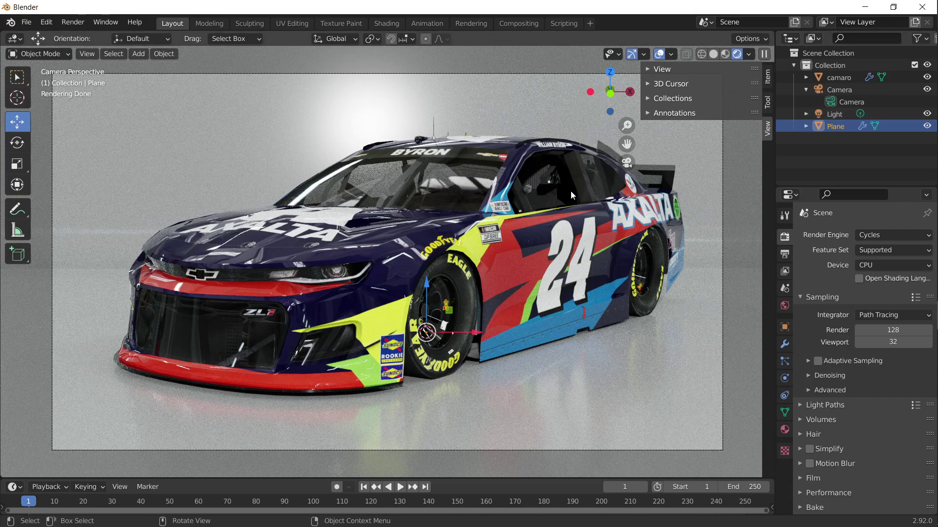
{"action": "mouse_move", "coordinate": [924, 371]}
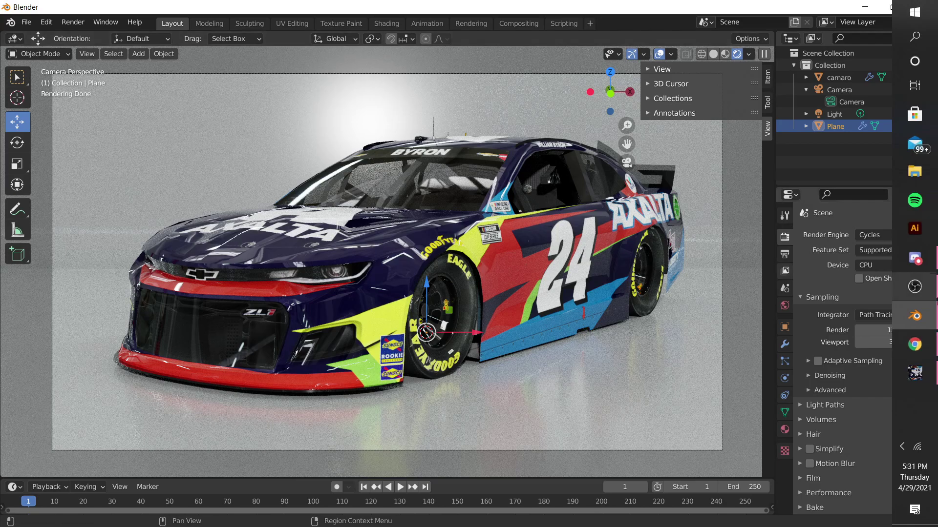